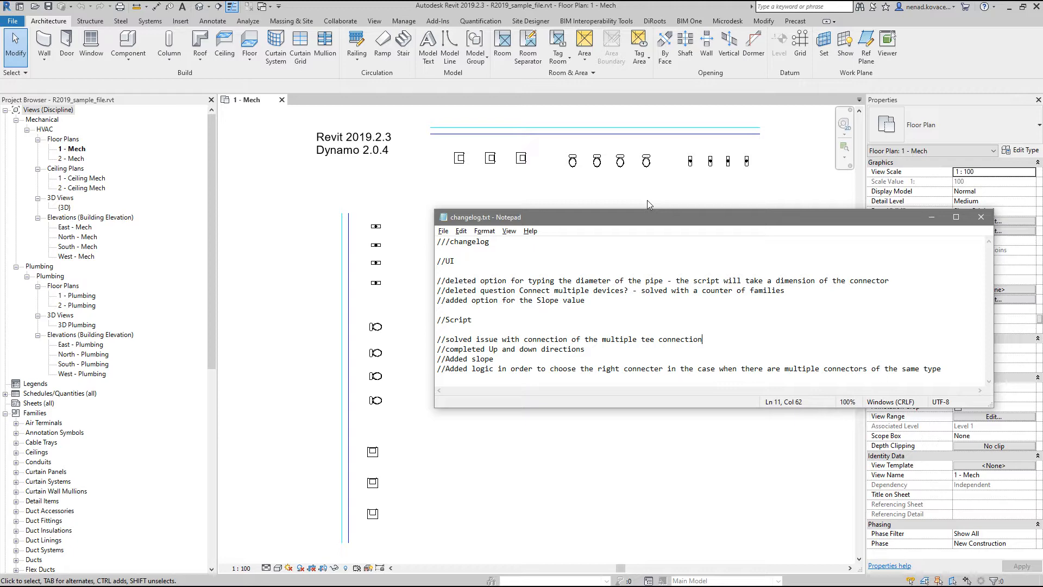
Close the changelog text file and open the default 3D view of the sample model.
{"action": "left_click", "coordinate": [984, 214]}
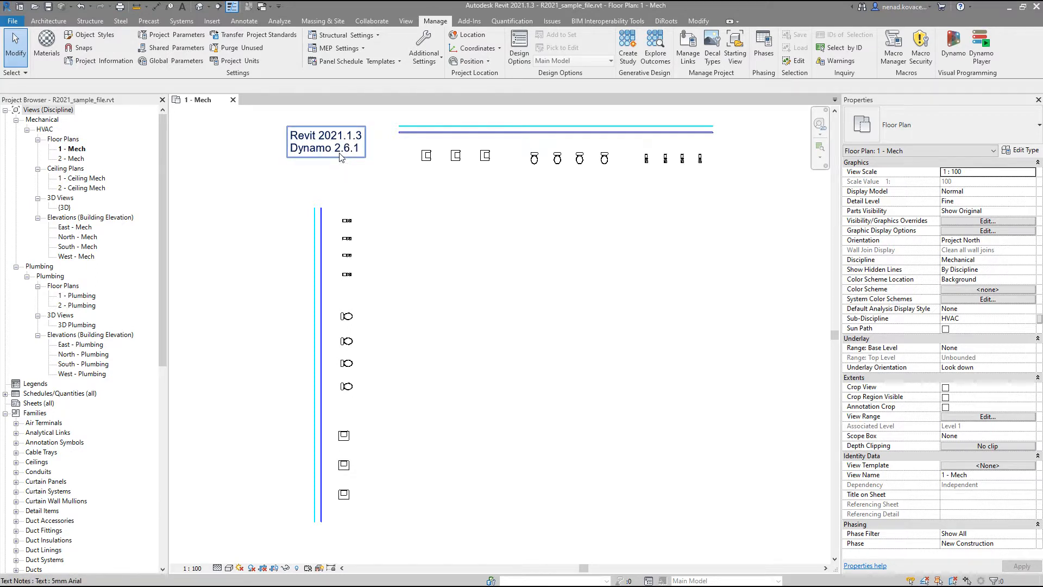
{"action": "left_click", "coordinate": [200, 12]}
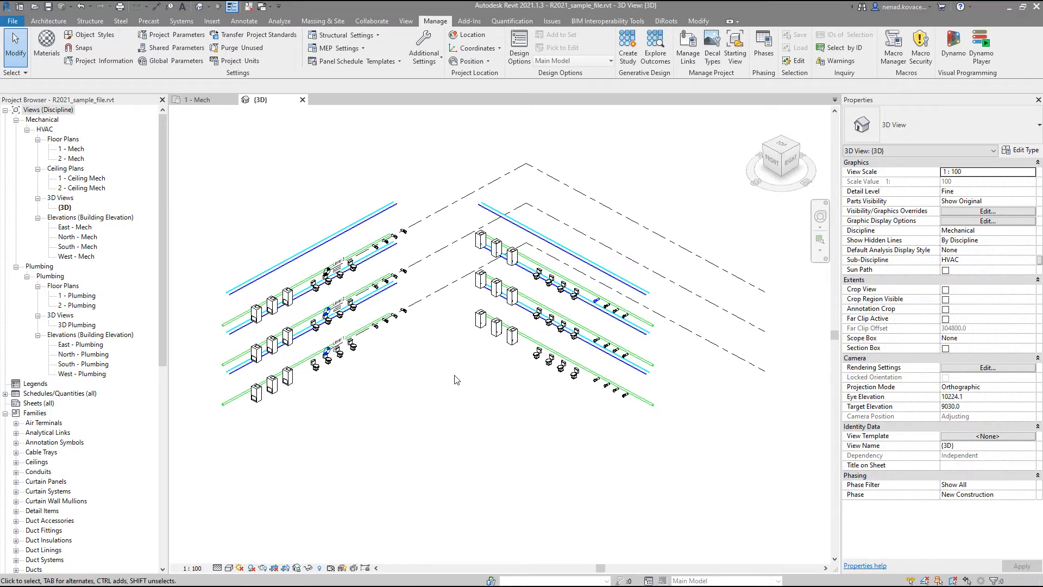
Turn off the visibility of the Levels category in the 3D view.
{"action": "key", "text": "v"}
{"action": "key", "text": "v"}
{"action": "key", "text": "l"}
{"action": "left_click", "coordinate": [354, 254]}
{"action": "left_click", "coordinate": [586, 363]}
{"action": "middle_click_drag", "start_coordinate": [583, 388], "coordinate": [473, 370], "text": "shift"}
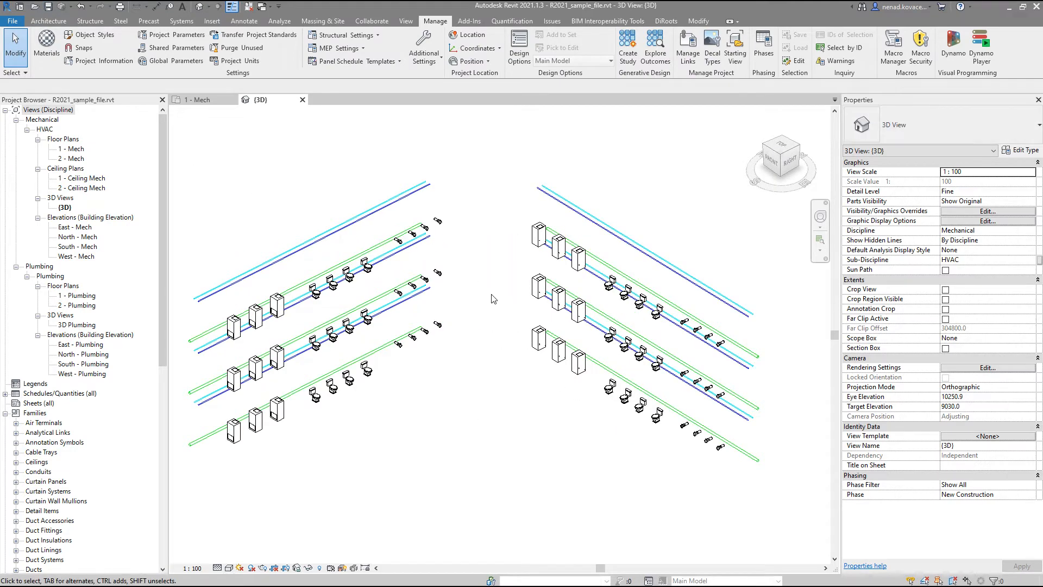
{"action": "middle_click_drag", "start_coordinate": [503, 305], "coordinate": [552, 291]}
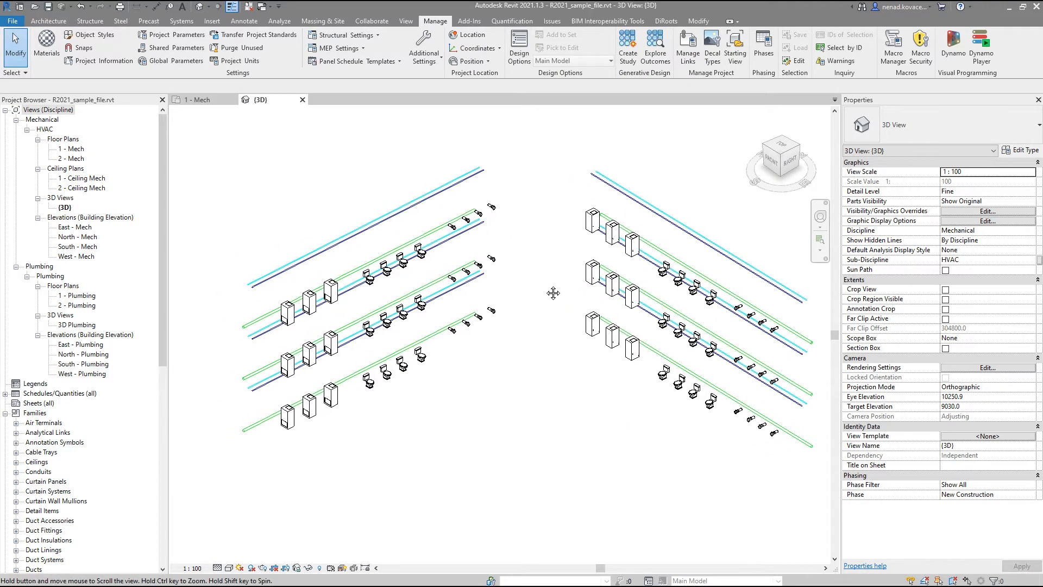
Open Dynamo Player and run the Connect devices_R1 script.
{"action": "left_click", "coordinate": [981, 49]}
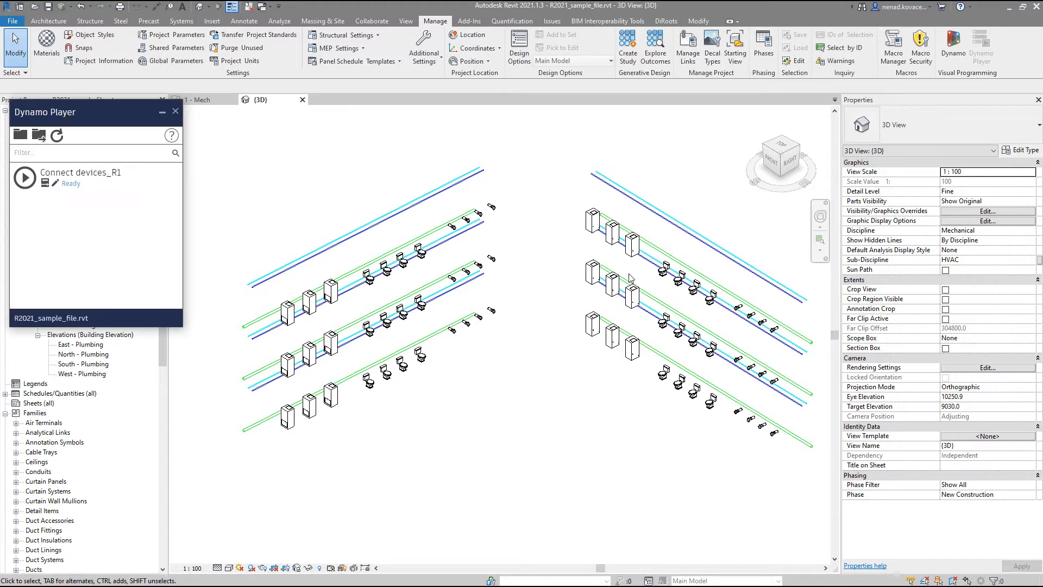
{"action": "mouse_move", "coordinate": [86, 113]}
{"action": "left_mouse_down"}
{"action": "mouse_move", "coordinate": [113, 125]}
{"action": "mouse_move", "coordinate": [92, 132]}
{"action": "left_mouse_up"}
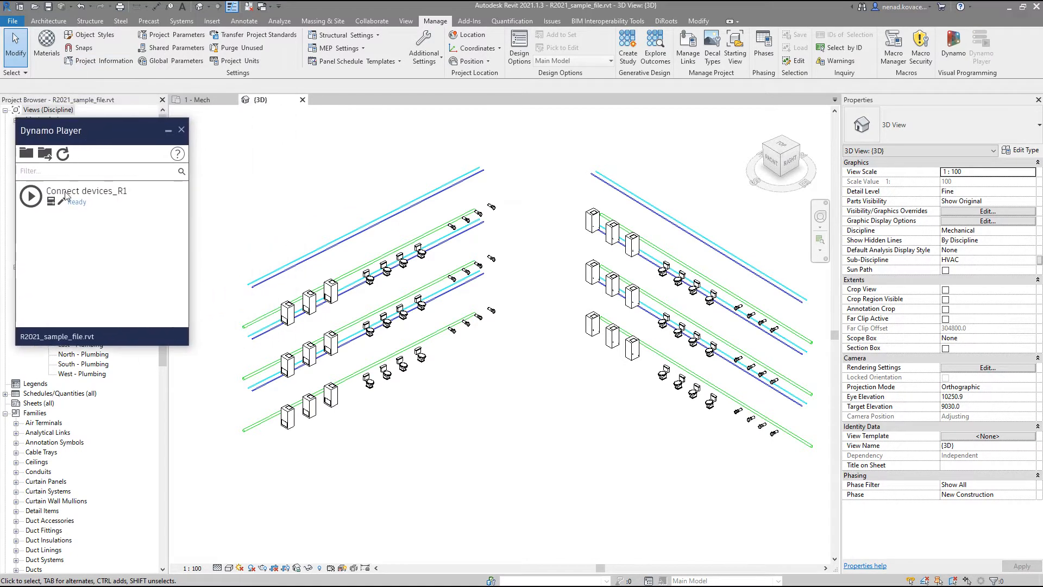
{"action": "left_click", "coordinate": [29, 186]}
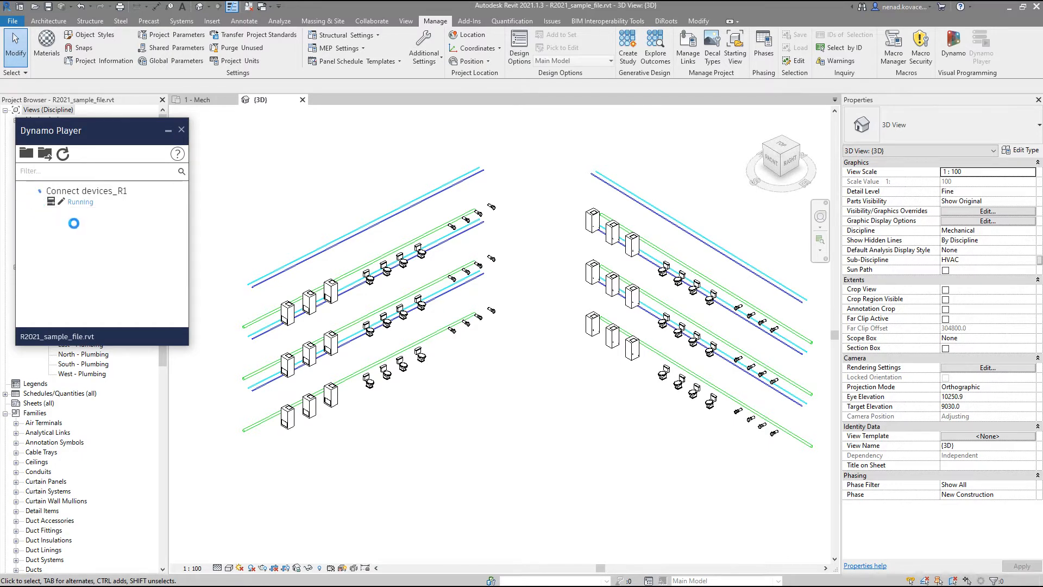
Select the uppermost dark blue pipe above the air handling units as the script's input pipe.
{"action": "left_click_drag", "start_coordinate": [259, 122], "coordinate": [296, 132]}
{"action": "middle_click_drag", "start_coordinate": [608, 431], "coordinate": [631, 381], "text": "shift"}
{"action": "scroll", "coordinate": [624, 263], "scroll_direction": "up", "scroll_amount": 5}
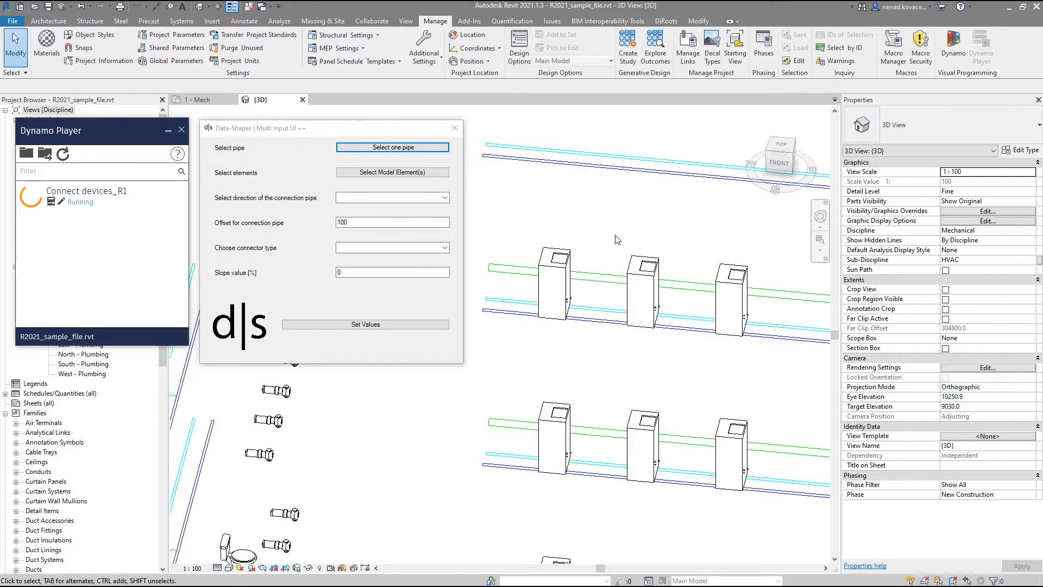
{"action": "scroll", "coordinate": [568, 215], "scroll_direction": "down", "scroll_amount": 1}
{"action": "left_click", "coordinate": [392, 147]}
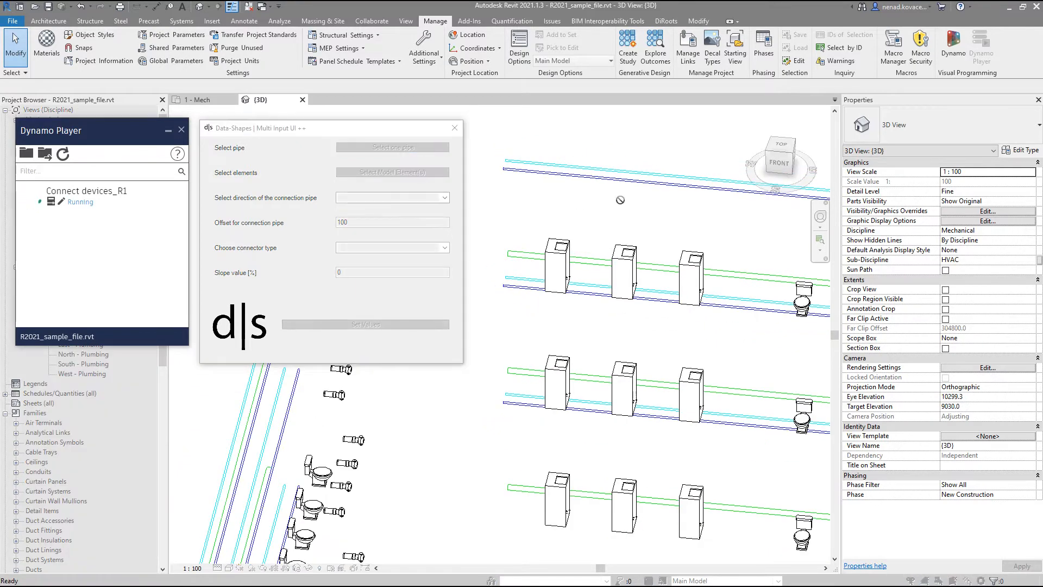
{"action": "left_click", "coordinate": [632, 190]}
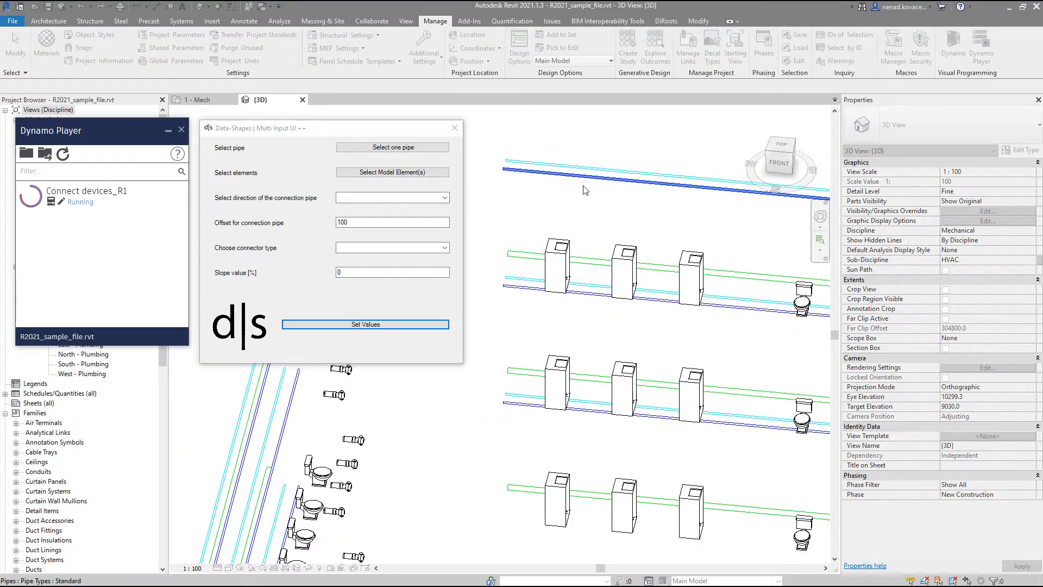
Select the first air handling unit in the upper row as the element to connect and finish the selection.
{"action": "left_click", "coordinate": [429, 174]}
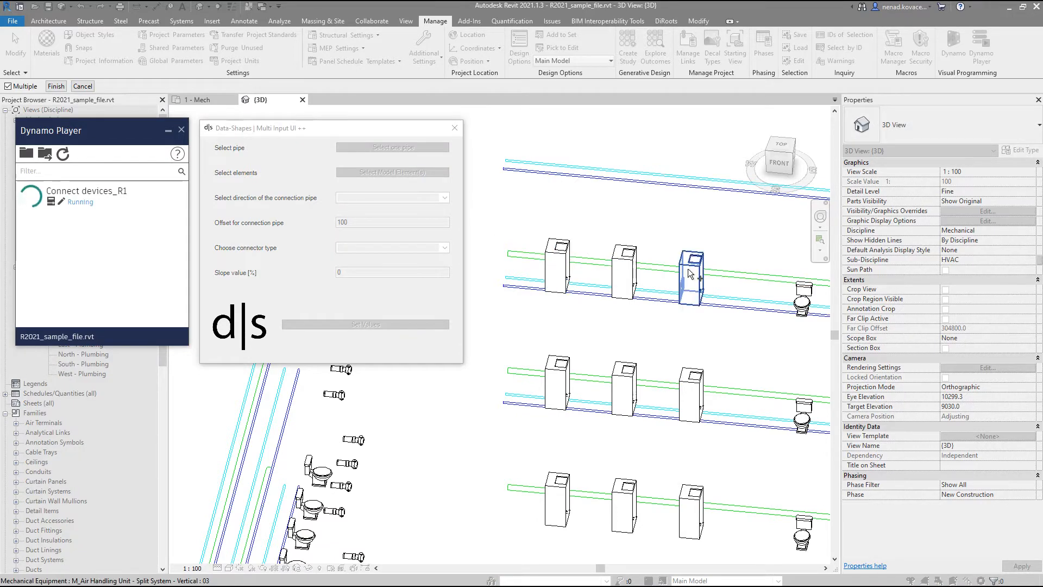
{"action": "left_click", "coordinate": [558, 260]}
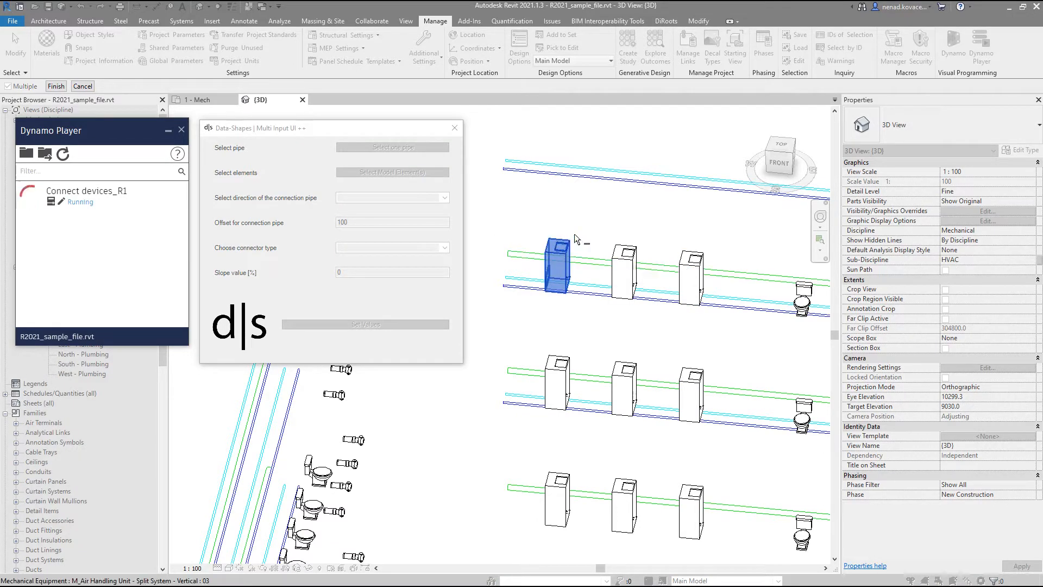
{"action": "left_click", "coordinate": [56, 86]}
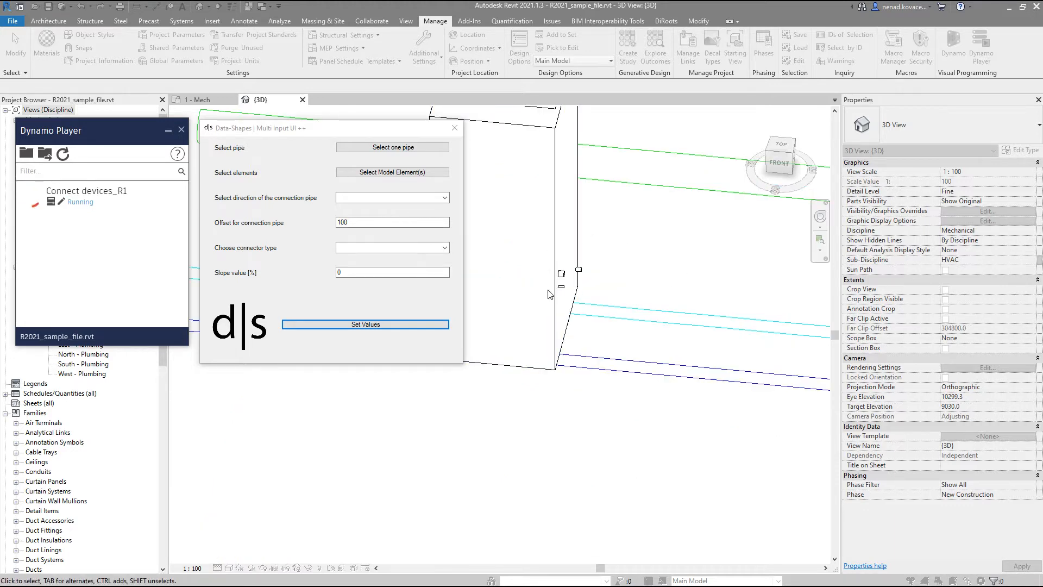
Set the direction of the connection pipe to Right and its offset to 300.
{"action": "scroll", "coordinate": [551, 265], "scroll_direction": "down", "scroll_amount": 5}
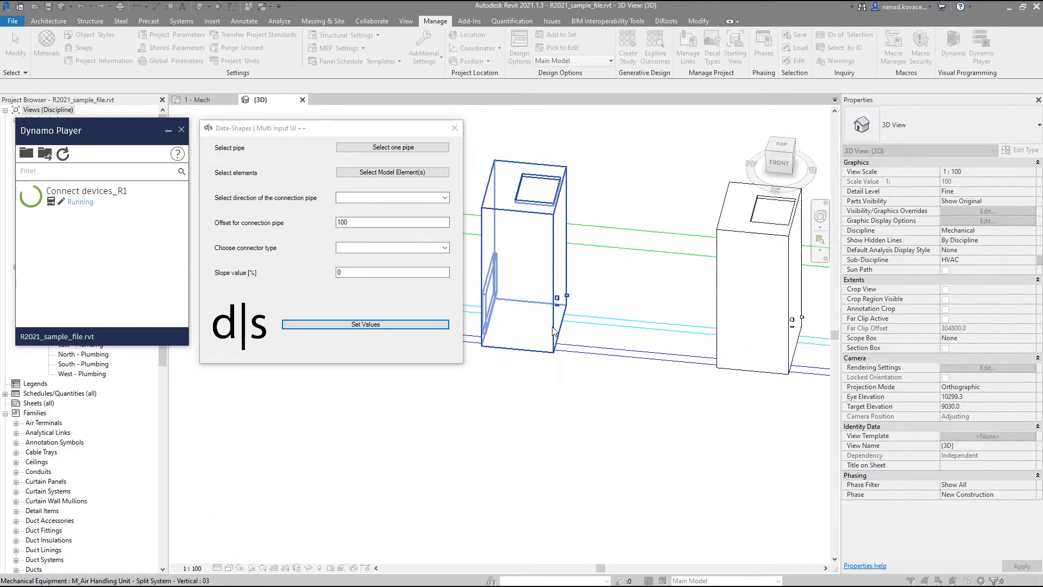
{"action": "scroll", "coordinate": [561, 315], "scroll_direction": "down", "scroll_amount": 4}
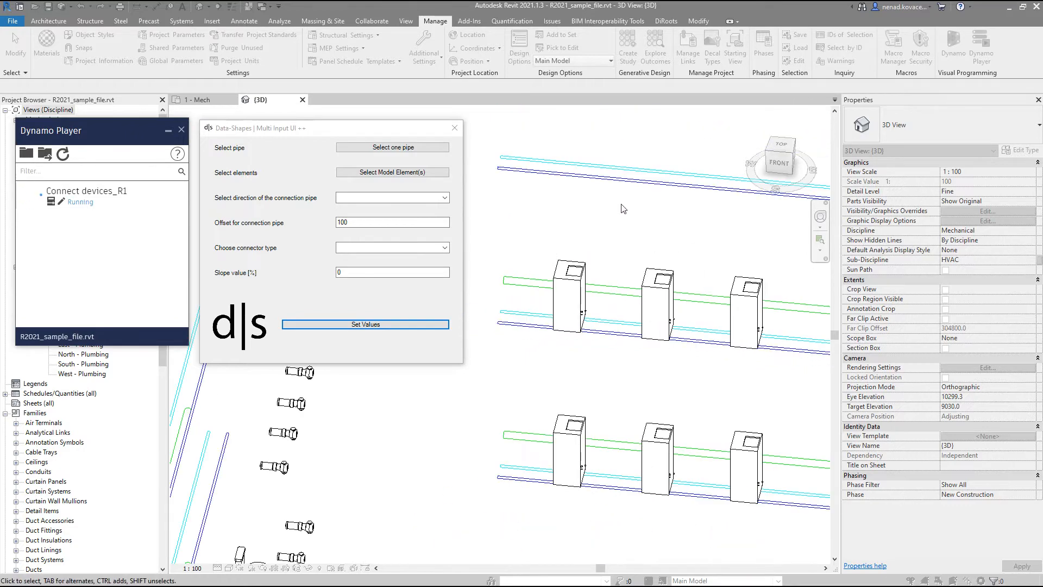
{"action": "left_click", "coordinate": [445, 198]}
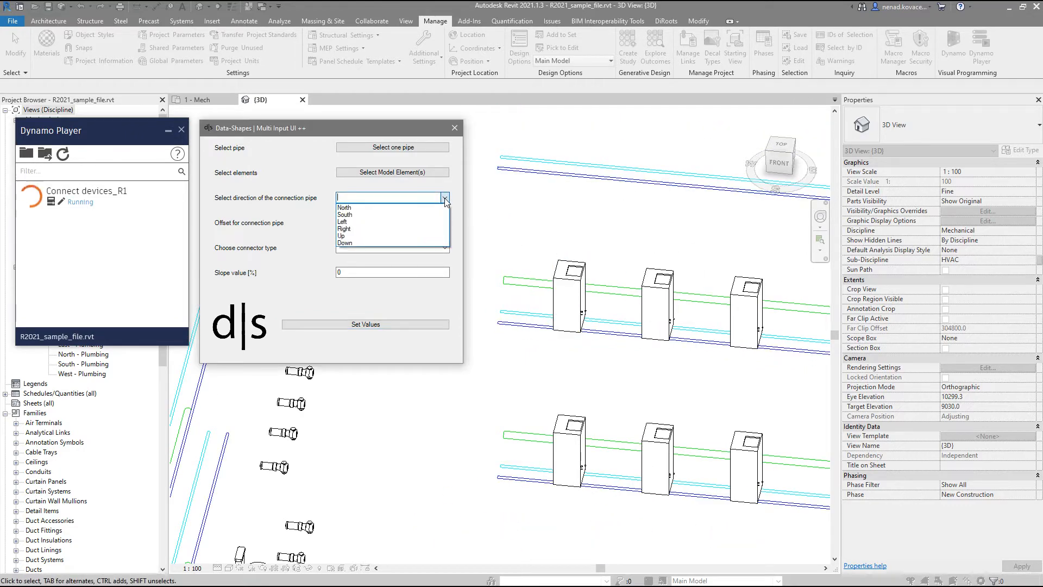
{"action": "left_click", "coordinate": [440, 229]}
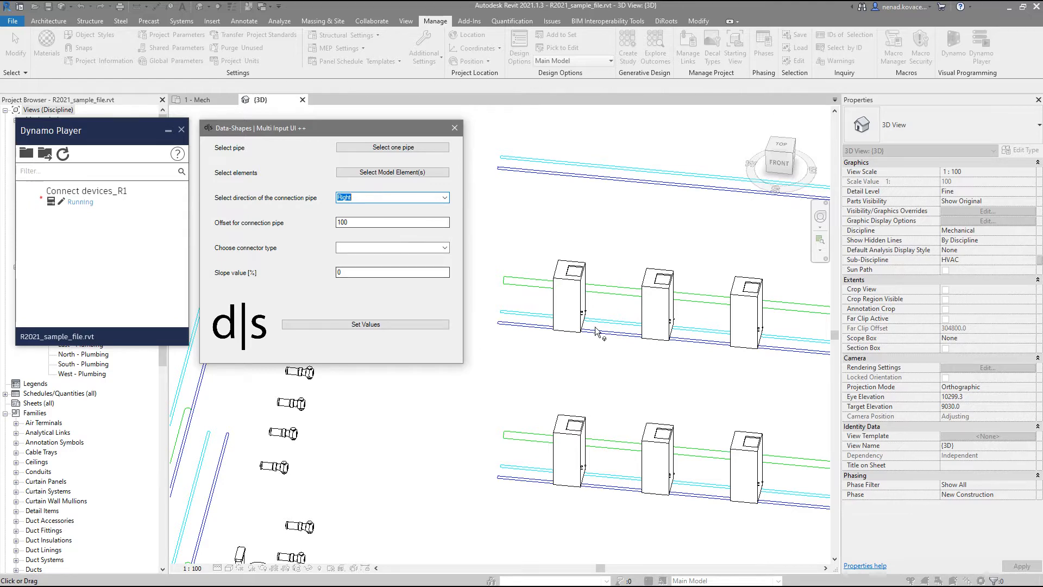
{"action": "scroll", "coordinate": [572, 318], "scroll_direction": "up", "scroll_amount": 4}
{"action": "scroll", "coordinate": [621, 321], "scroll_direction": "down", "scroll_amount": 4}
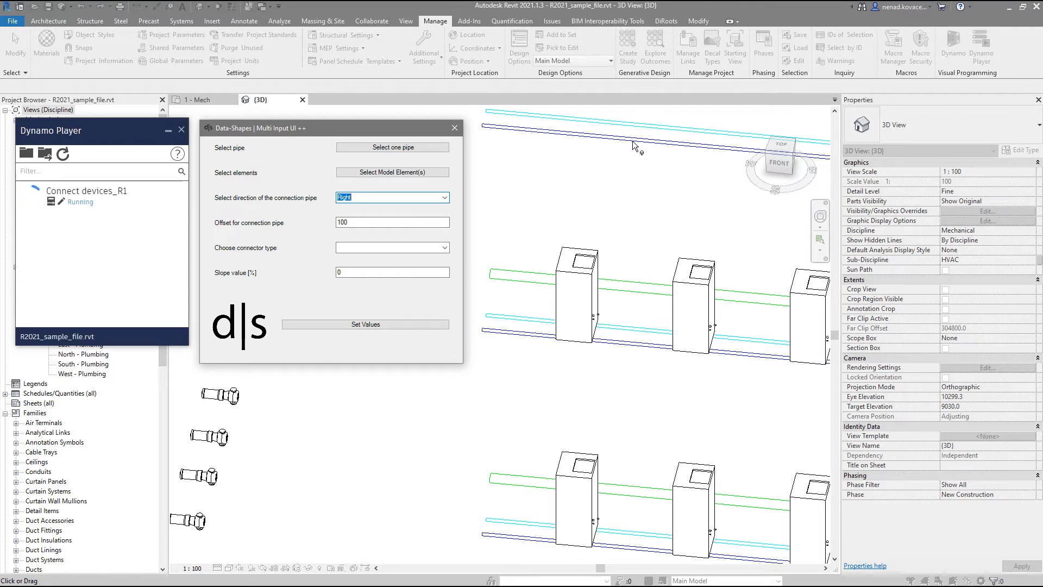
{"action": "left_click_drag", "start_coordinate": [341, 225], "coordinate": [334, 231]}
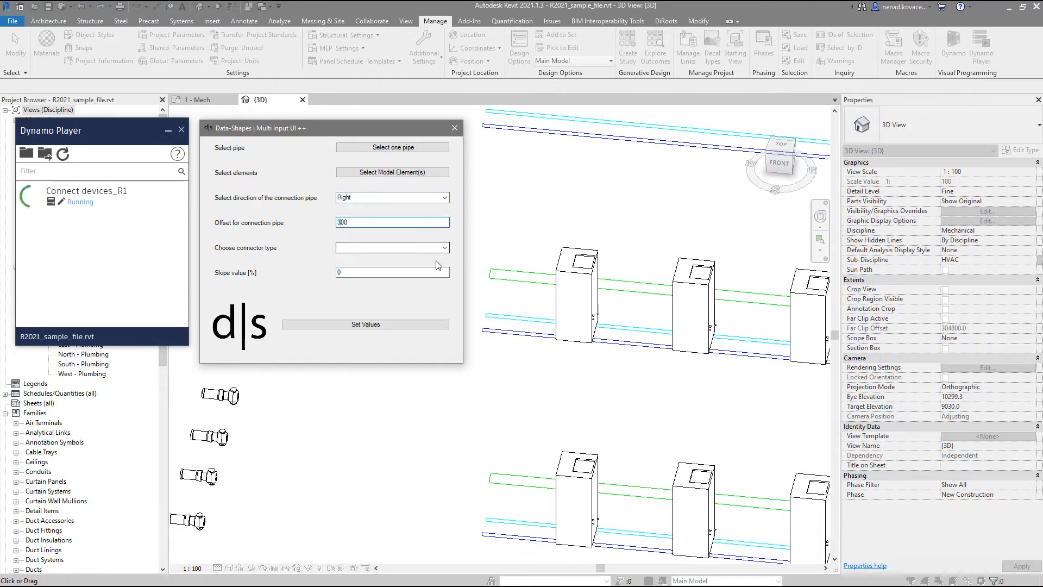
Choose the OtherPipe connector type, keep the slope value at 0 %, and submit the values to the script.
{"action": "scroll", "coordinate": [596, 314], "scroll_direction": "up", "scroll_amount": 5}
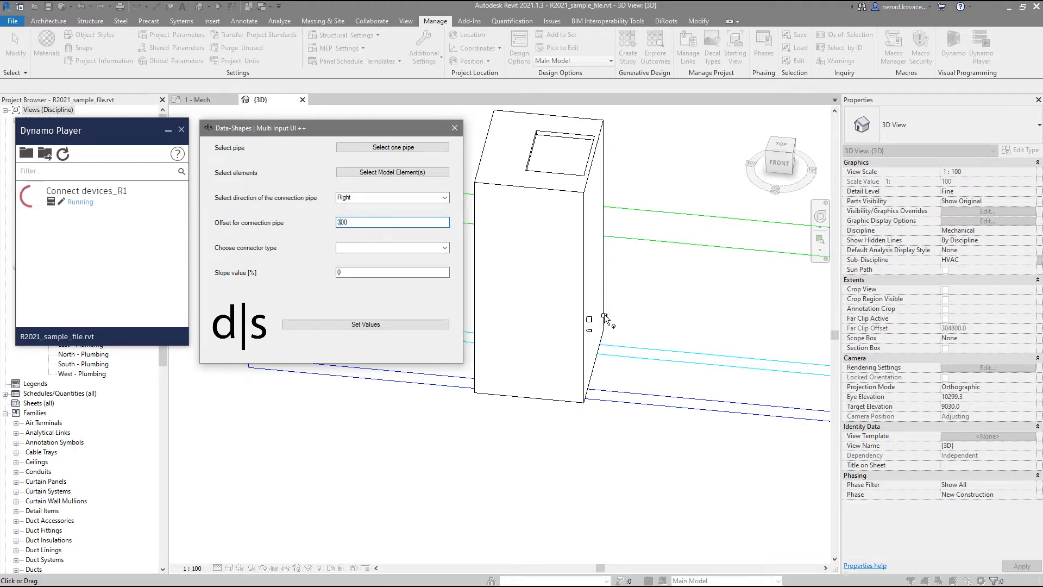
{"action": "scroll", "coordinate": [604, 316], "scroll_direction": "down", "scroll_amount": 5}
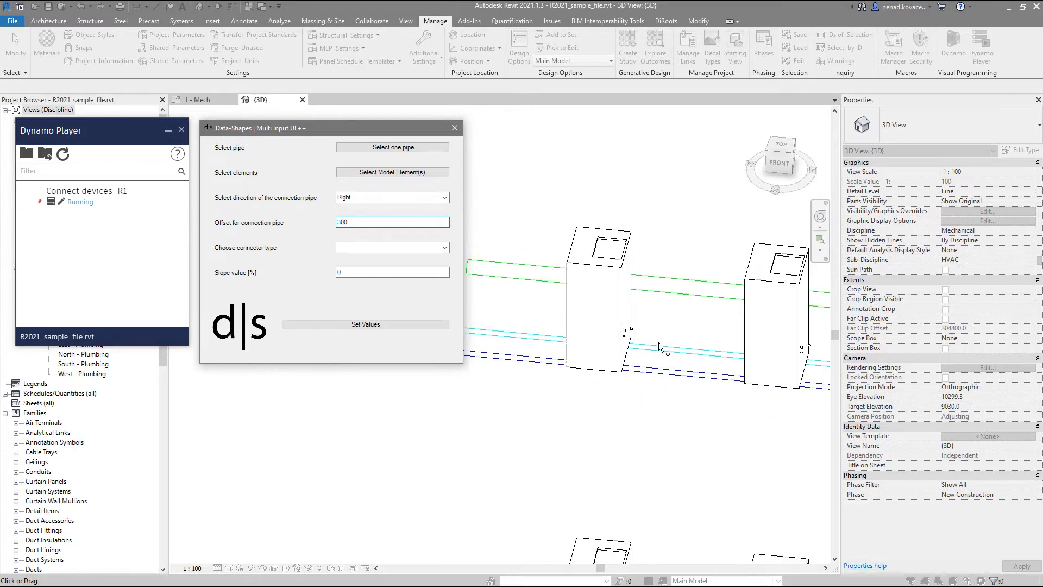
{"action": "left_click", "coordinate": [445, 247]}
{"action": "left_click", "coordinate": [426, 300]}
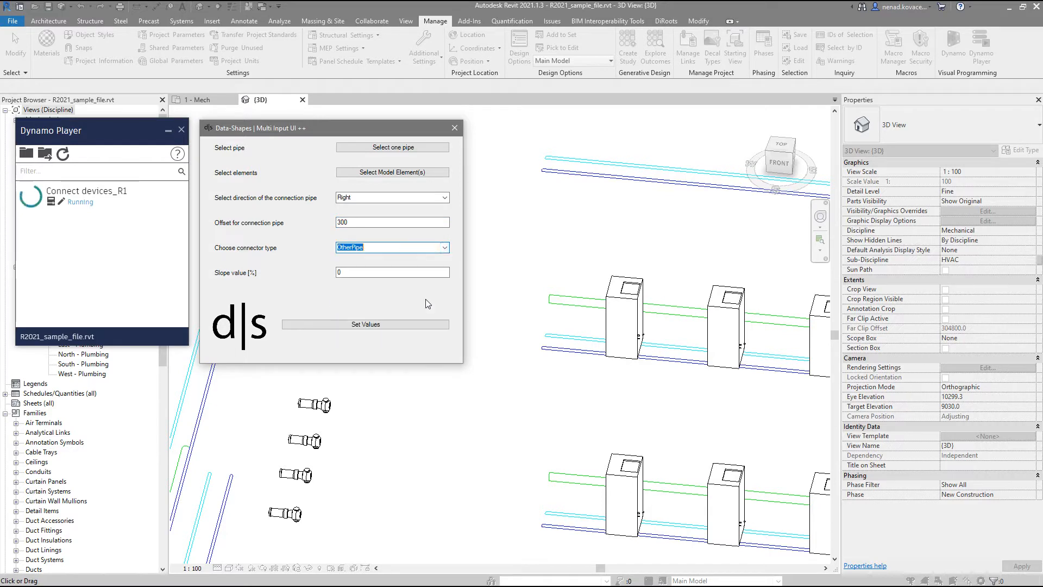
{"action": "double_click", "coordinate": [350, 272]}
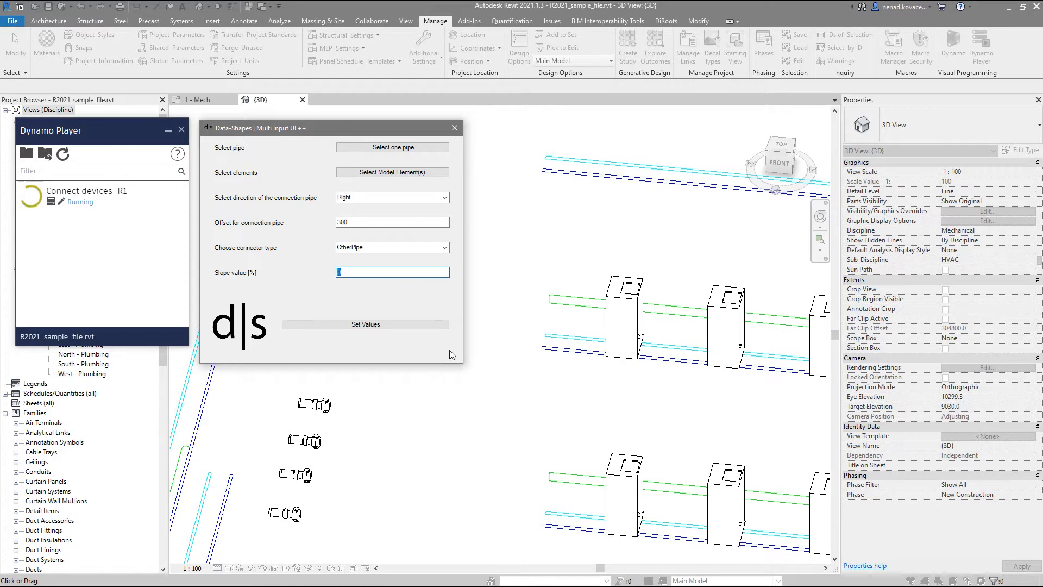
{"action": "left_click", "coordinate": [423, 328]}
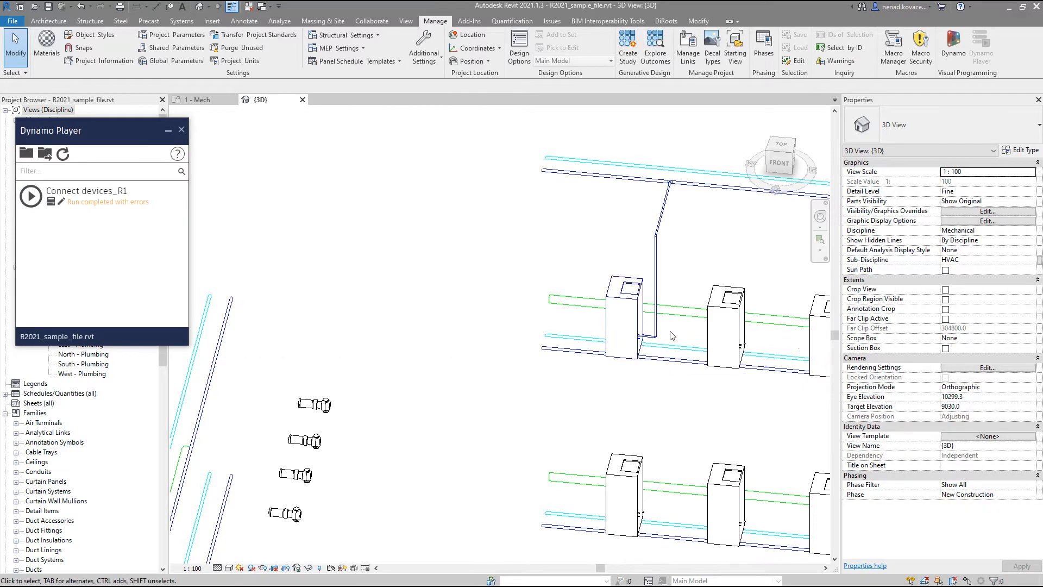
Examine the generated pipe run between the first air handling unit and the uppermost dark blue pipe.
{"action": "scroll", "coordinate": [659, 326], "scroll_direction": "up", "scroll_amount": 3}
{"action": "middle_click_drag", "start_coordinate": [666, 342], "coordinate": [543, 409]}
{"action": "middle_click_drag", "start_coordinate": [711, 443], "coordinate": [429, 350]}
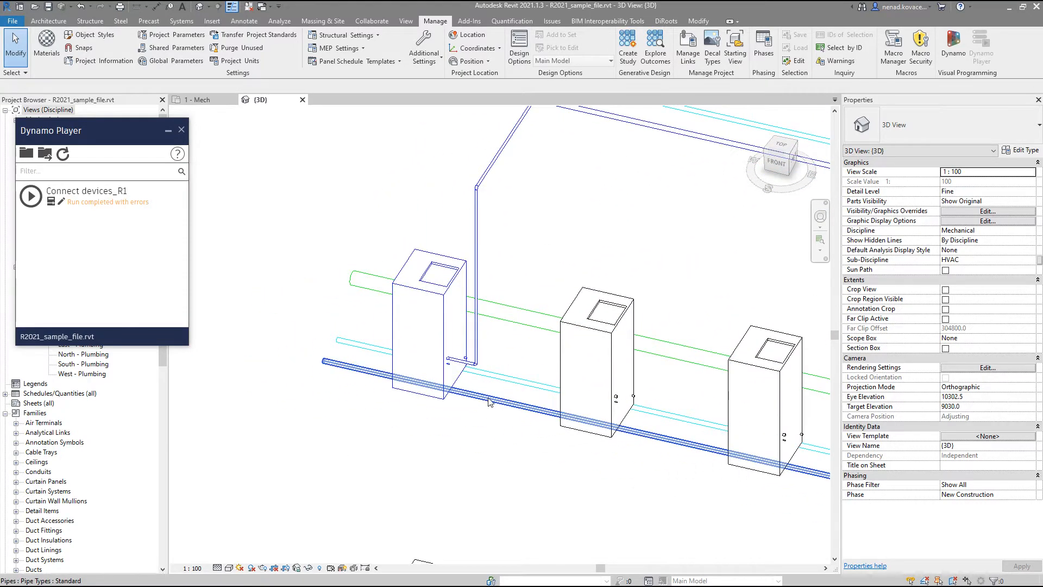
{"action": "scroll", "coordinate": [488, 403], "scroll_direction": "down", "scroll_amount": 1}
{"action": "scroll", "coordinate": [489, 402], "scroll_direction": "up", "scroll_amount": 5}
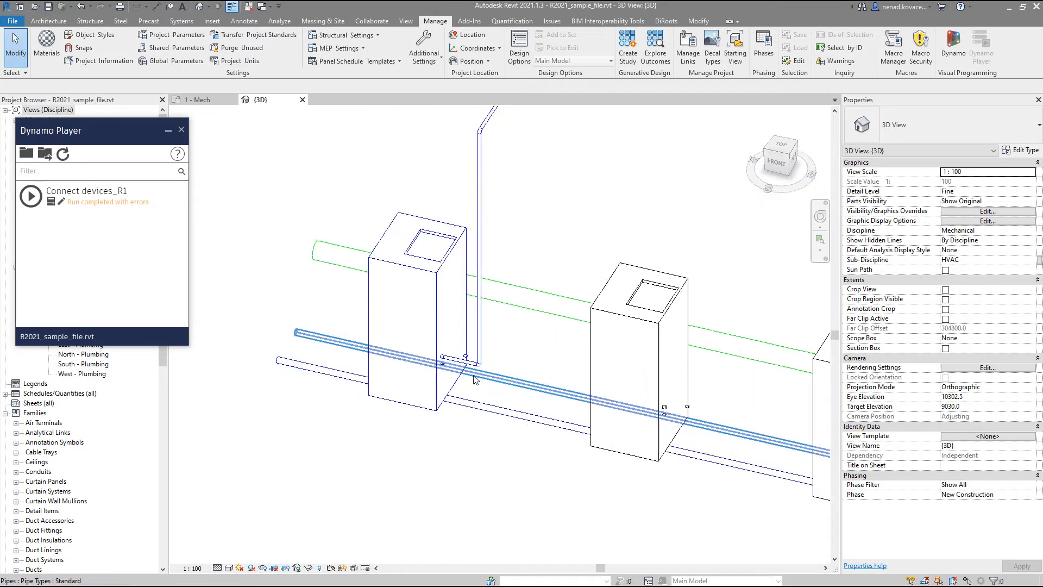
{"action": "scroll", "coordinate": [446, 381], "scroll_direction": "down", "scroll_amount": 2}
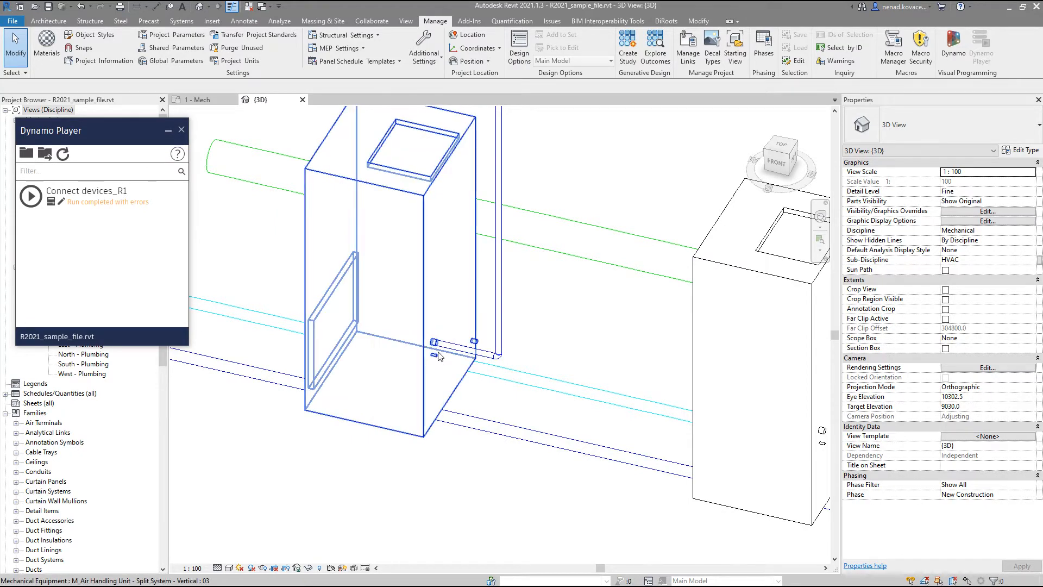
Select the connected air handling unit to inspect its pipe connectors, and clear the selection.
{"action": "left_click", "coordinate": [426, 368]}
{"action": "middle_click_drag", "start_coordinate": [593, 348], "coordinate": [586, 353], "text": "shift"}
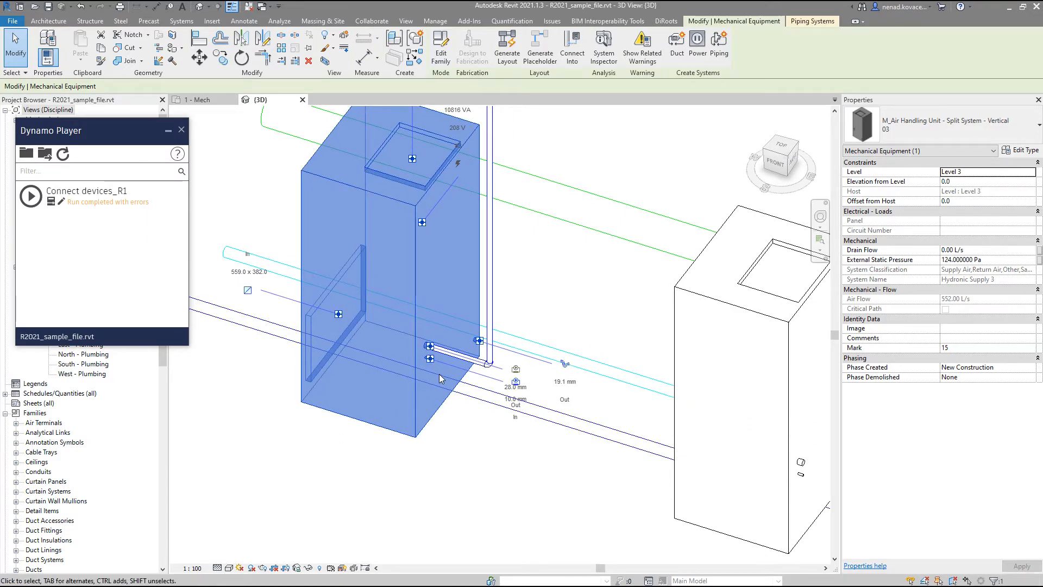
{"action": "scroll", "coordinate": [440, 380], "scroll_direction": "down", "scroll_amount": 3}
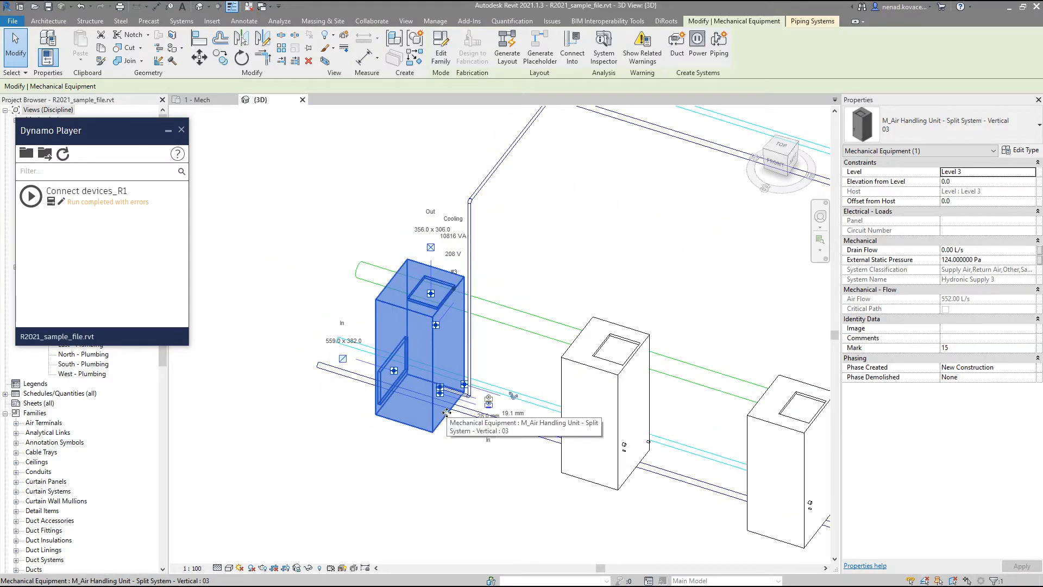
{"action": "scroll", "coordinate": [447, 413], "scroll_direction": "down", "scroll_amount": 2}
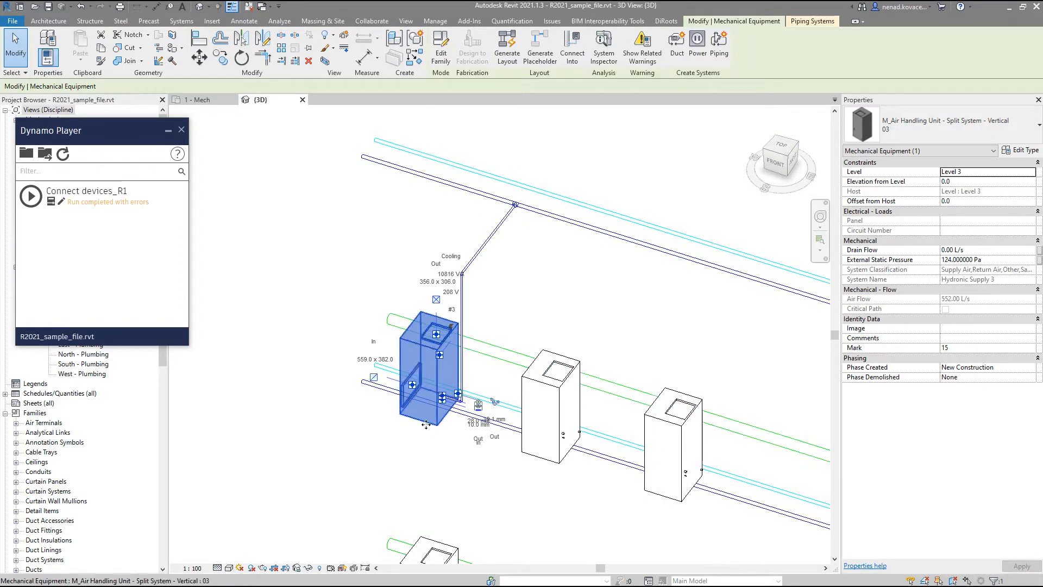
{"action": "scroll", "coordinate": [442, 399], "scroll_direction": "up", "scroll_amount": 1}
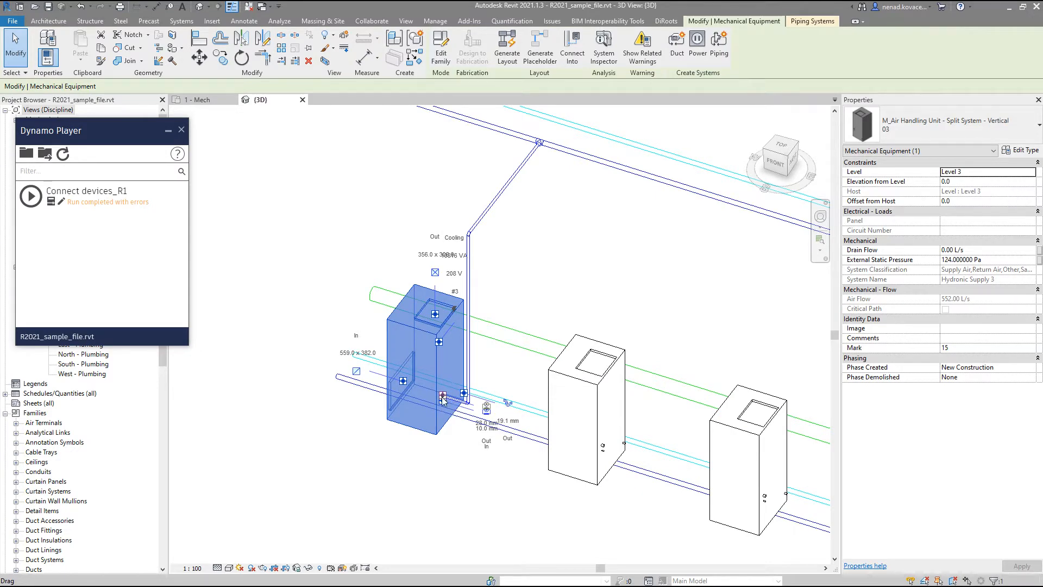
{"action": "key", "text": "Escape"}
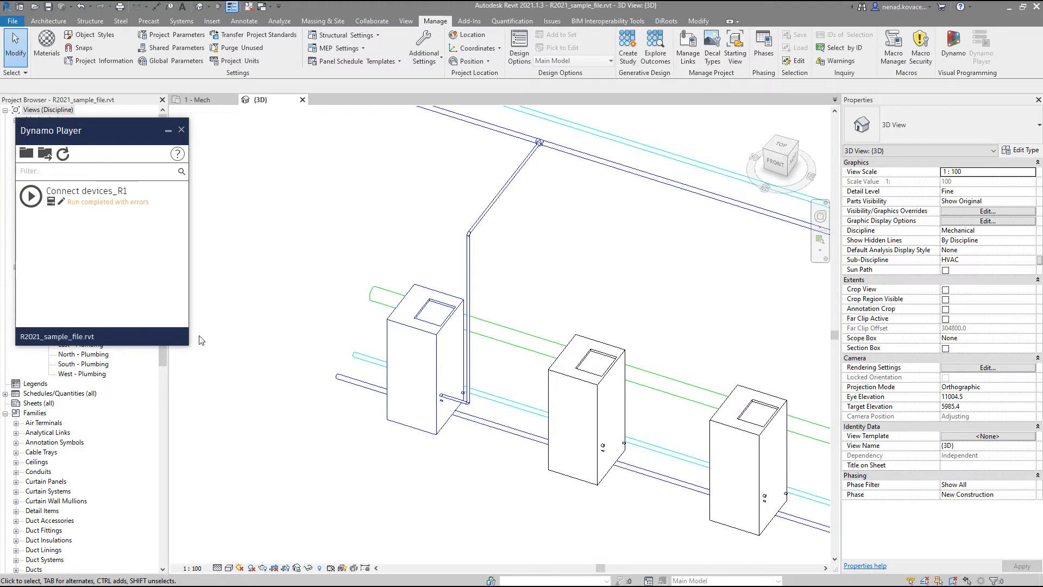
Reselect the connected air handling unit and compare its connector sizes and flow directions from the front.
{"action": "scroll", "coordinate": [404, 405], "scroll_direction": "up", "scroll_amount": 4}
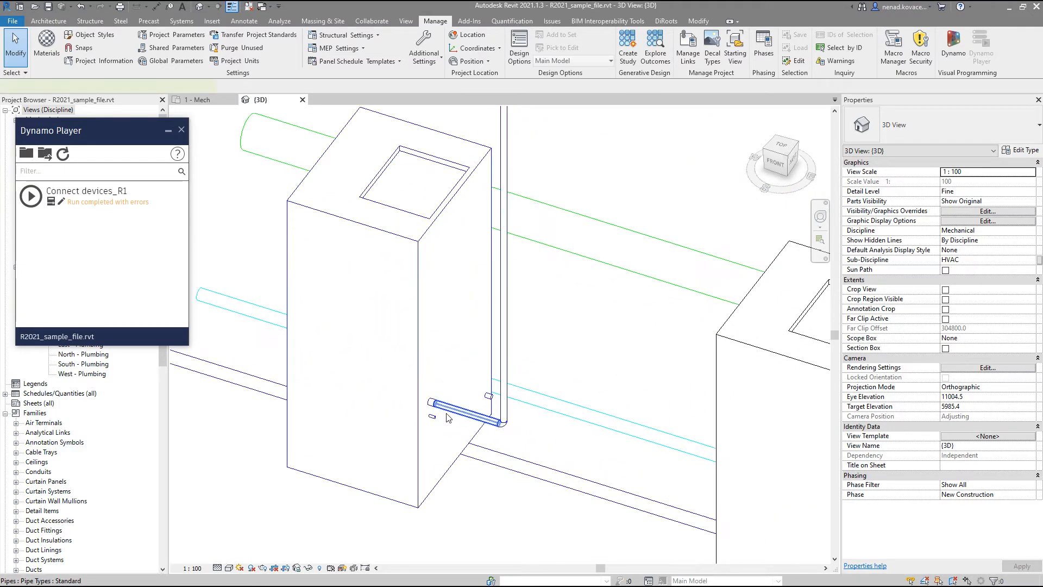
{"action": "left_click", "coordinate": [411, 399]}
{"action": "left_click", "coordinate": [448, 392]}
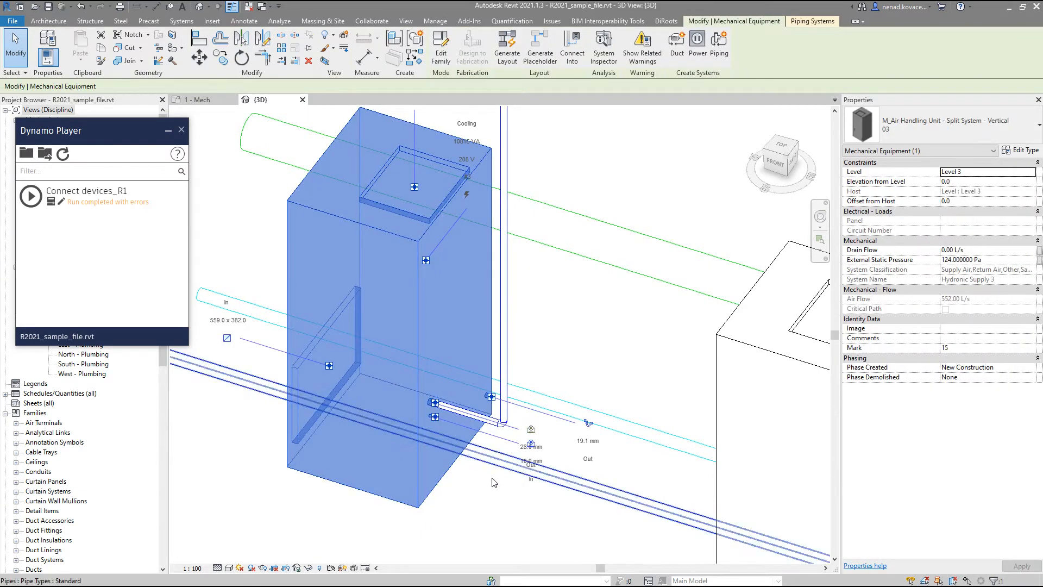
{"action": "middle_click_drag", "start_coordinate": [552, 517], "coordinate": [578, 397], "text": "shift"}
{"action": "scroll", "coordinate": [578, 397], "scroll_direction": "up", "scroll_amount": 4}
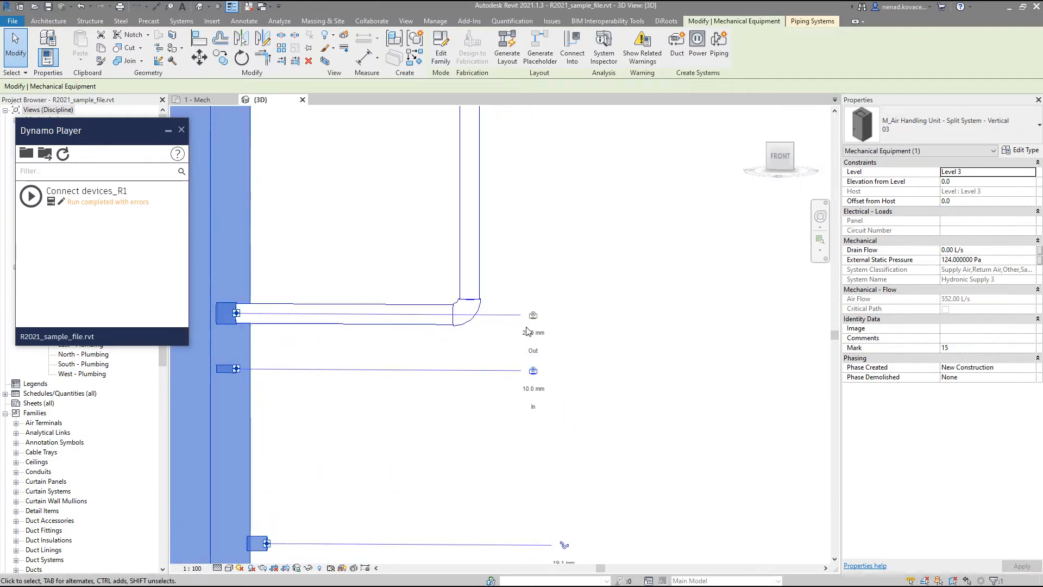
Inspect the diameters of the branch pipe at the connected unit and the main supply pipe, including the available size list.
{"action": "left_click", "coordinate": [413, 322]}
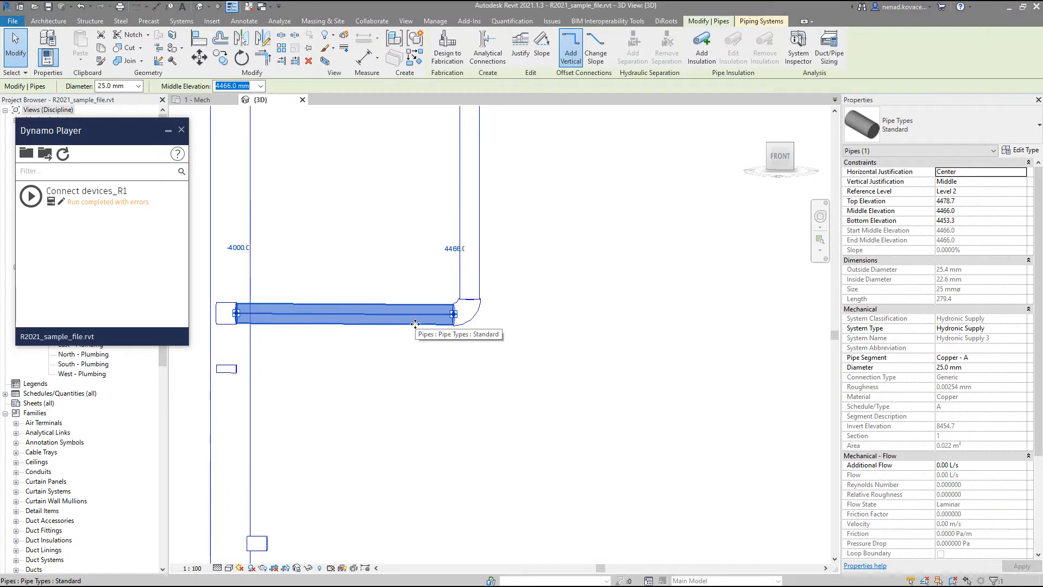
{"action": "scroll", "coordinate": [454, 404], "scroll_direction": "down", "scroll_amount": 5}
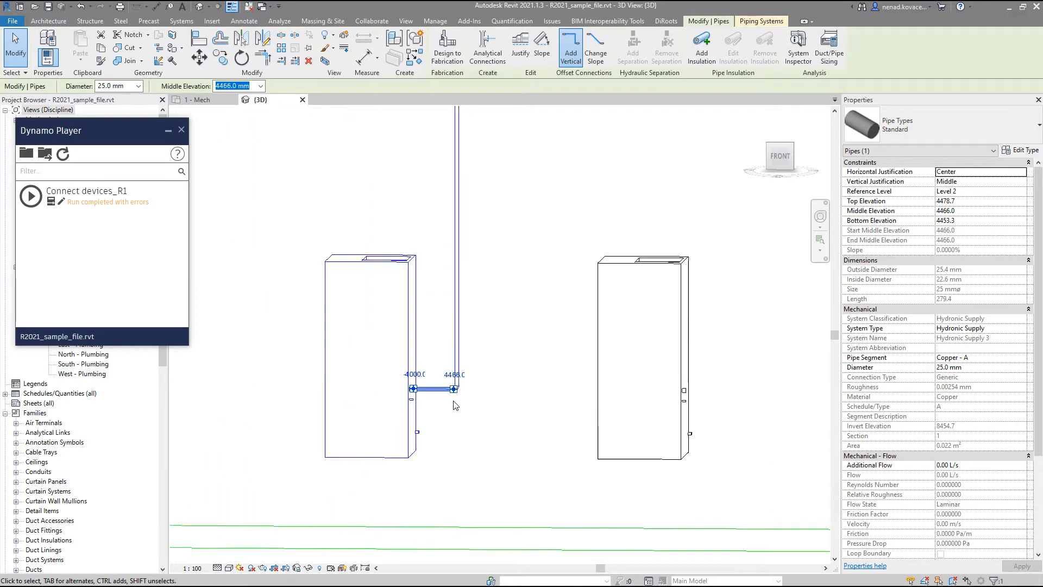
{"action": "left_click", "coordinate": [537, 160]}
{"action": "middle_click_drag", "start_coordinate": [561, 226], "coordinate": [495, 375], "text": "shift"}
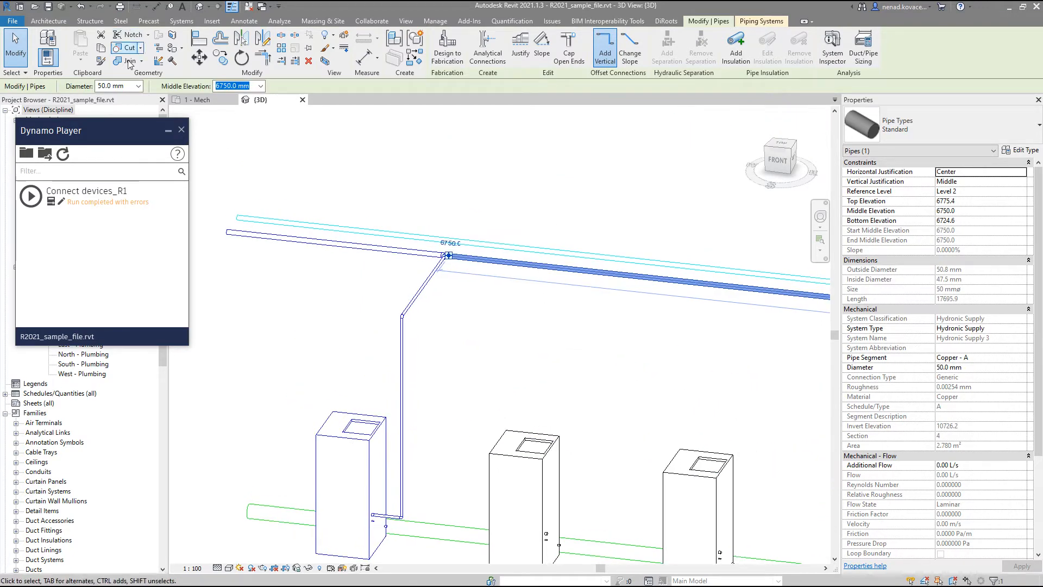
{"action": "left_click", "coordinate": [138, 86]}
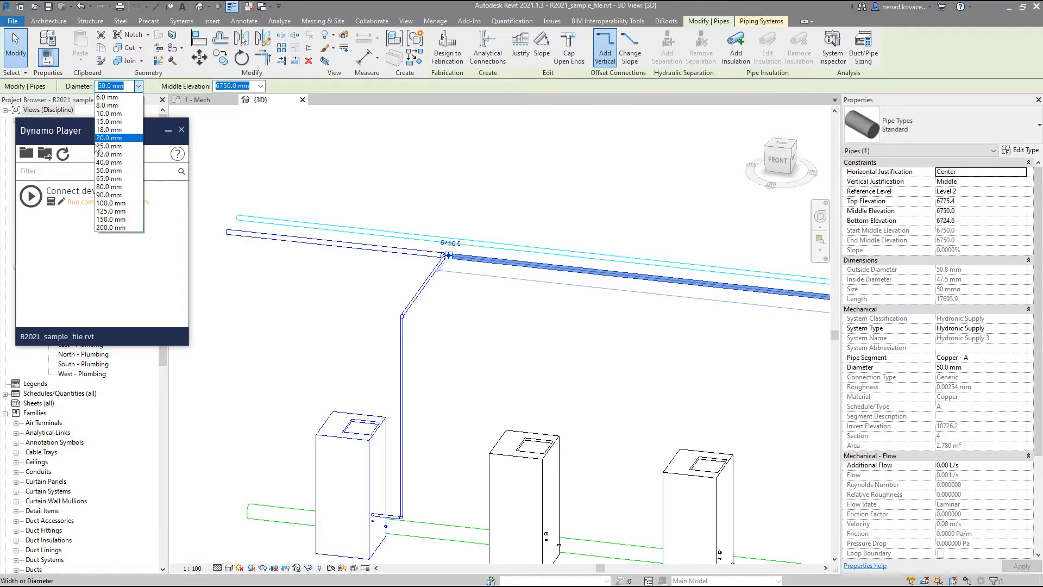
{"action": "left_click", "coordinate": [466, 322]}
{"action": "left_click", "coordinate": [468, 321]}
Run the Connect devices_R1 script again and pick the uppermost green pipe beside the air handling units as the main pipe.
{"action": "scroll", "coordinate": [470, 318], "scroll_direction": "down", "scroll_amount": 3}
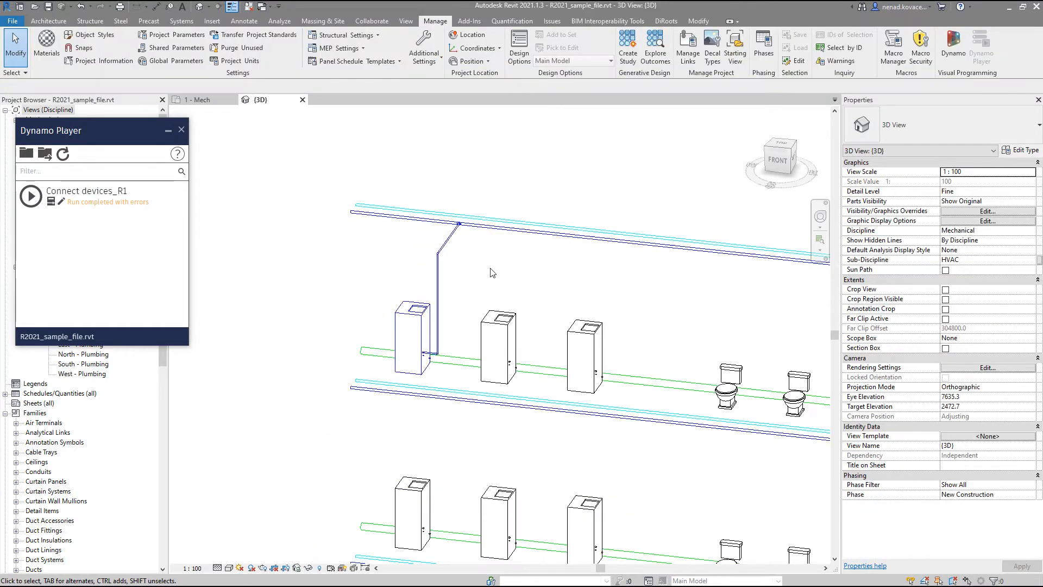
{"action": "middle_click_drag", "start_coordinate": [495, 307], "coordinate": [472, 326], "text": "shift"}
{"action": "left_click", "coordinate": [31, 196]}
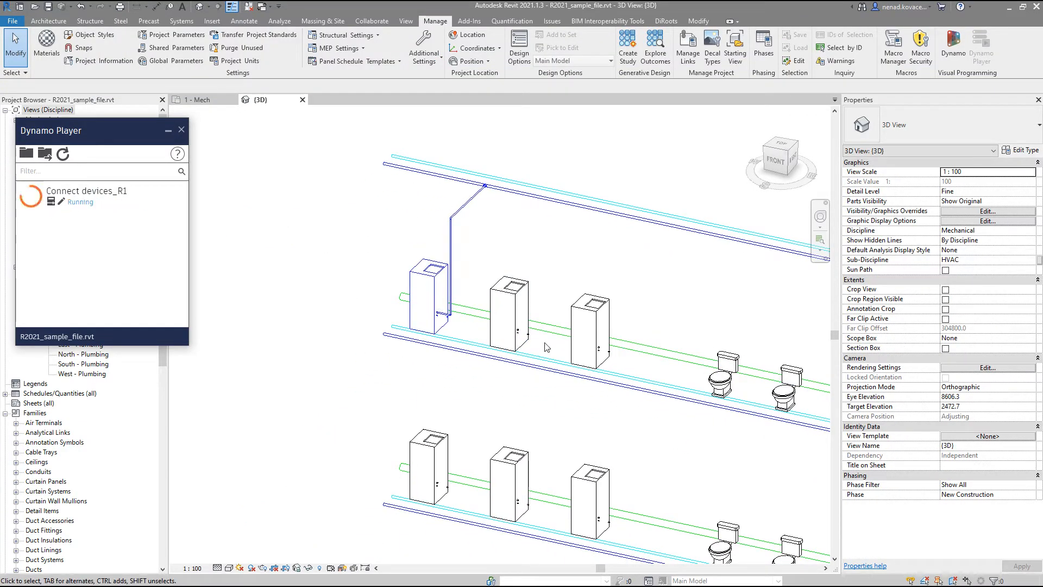
{"action": "left_click_drag", "start_coordinate": [360, 109], "coordinate": [270, 137]}
{"action": "left_click", "coordinate": [272, 156]}
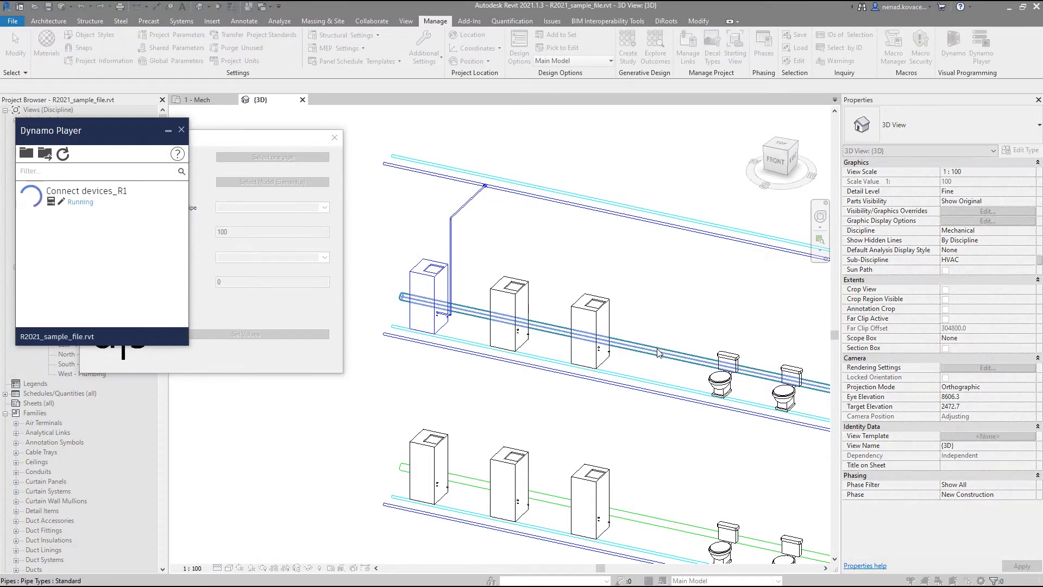
{"action": "left_click", "coordinate": [658, 353]}
Choose the second and third air handling units of the top row as the elements to connect.
{"action": "left_click", "coordinate": [272, 182]}
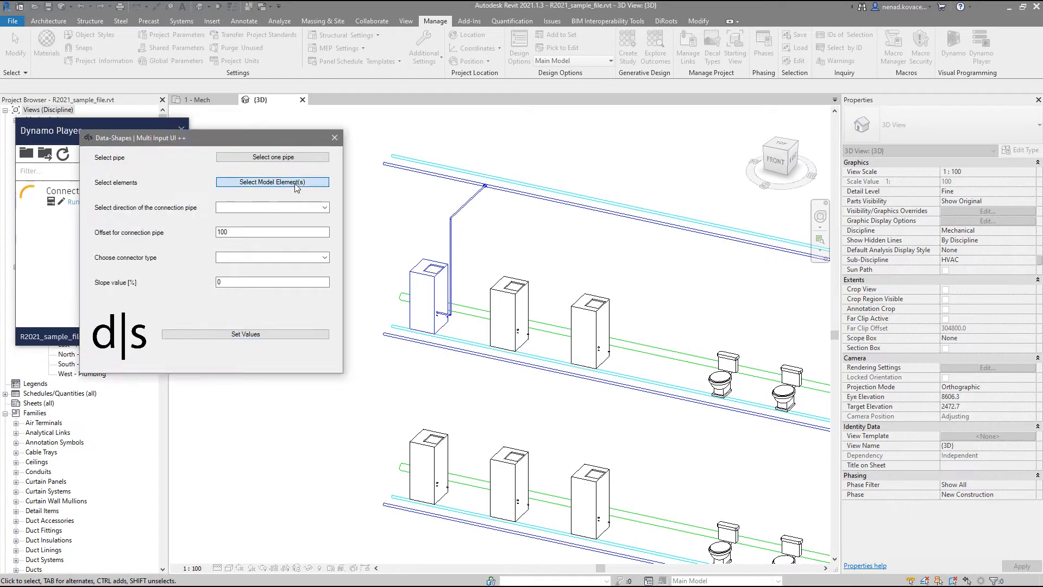
{"action": "left_click_drag", "start_coordinate": [478, 233], "coordinate": [660, 374]}
{"action": "left_click", "coordinate": [56, 86]}
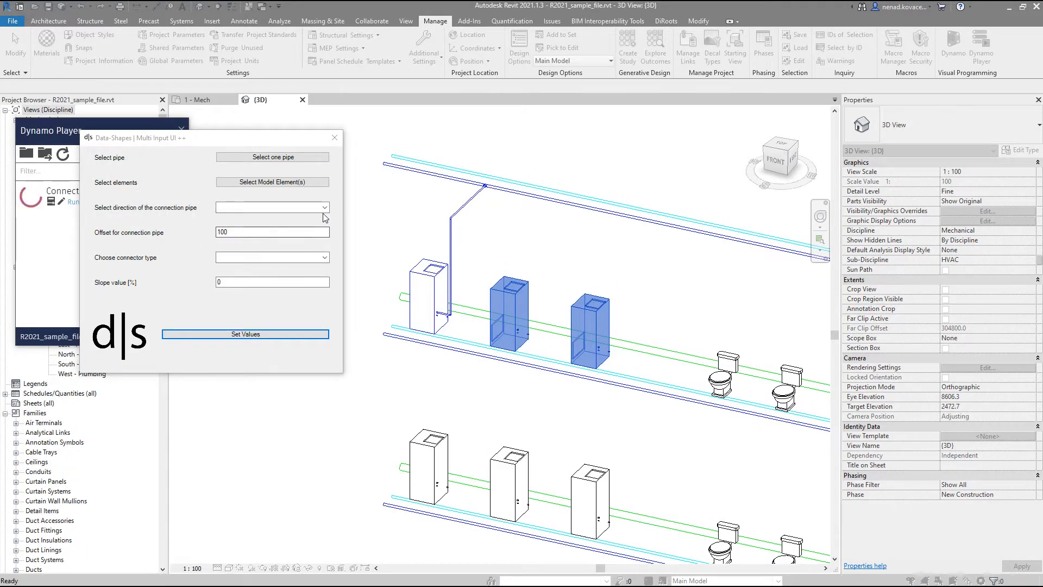
Set the connection pipe direction to Right and its offset to 400.
{"action": "left_click", "coordinate": [324, 208]}
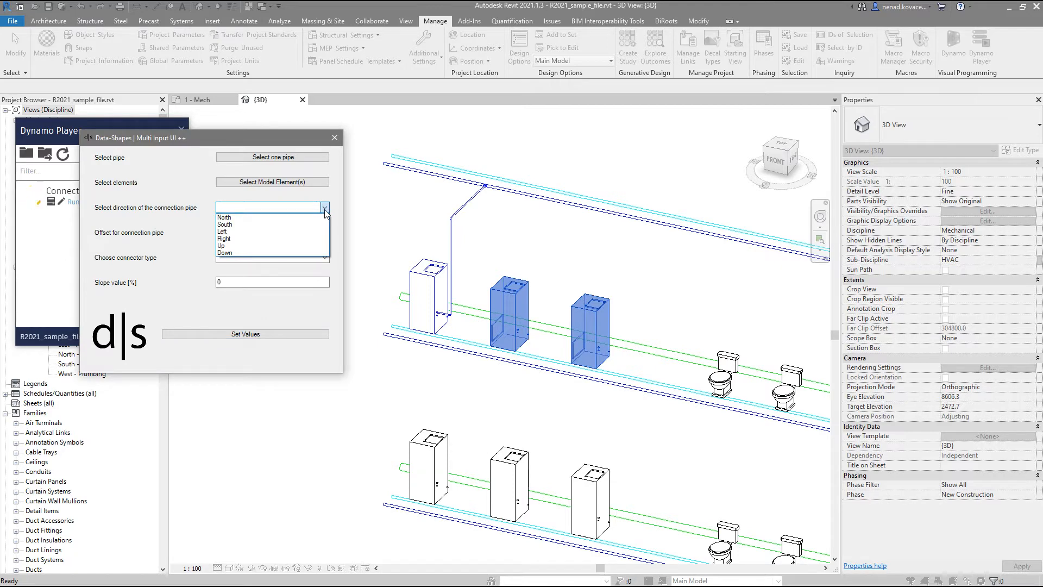
{"action": "left_click", "coordinate": [321, 239]}
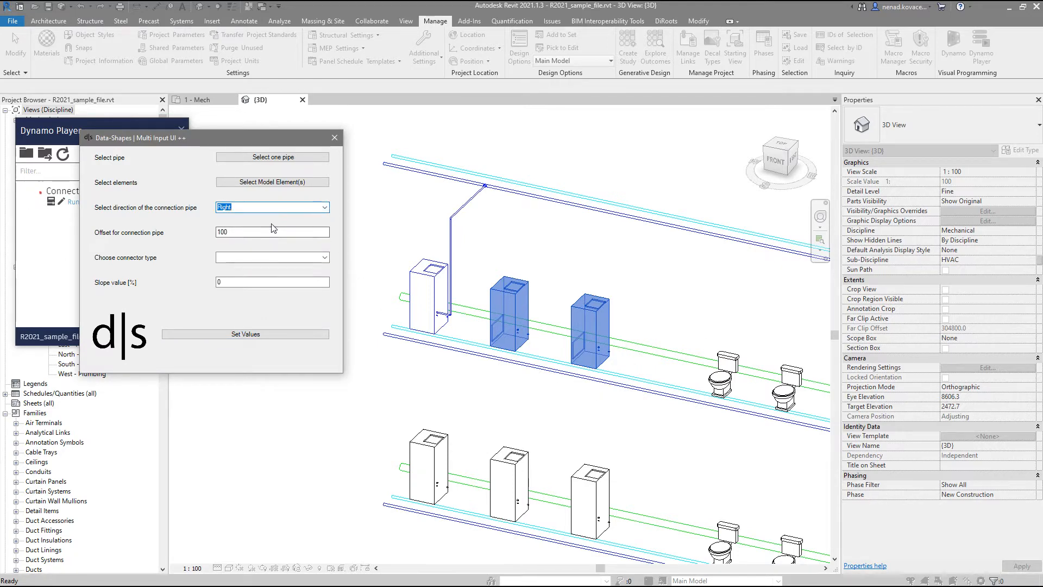
{"action": "left_click", "coordinate": [219, 233]}
{"action": "type", "text": "4"}
Choose the Sanitary connector type, set the slope value to 2 %, and submit the values to the script.
{"action": "left_click", "coordinate": [325, 257]}
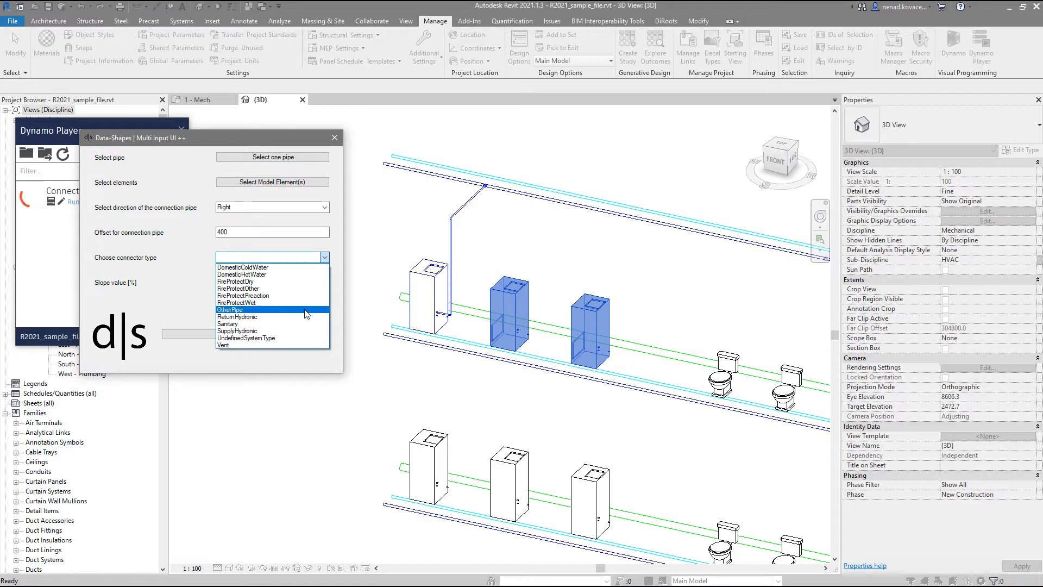
{"action": "left_click", "coordinate": [301, 324]}
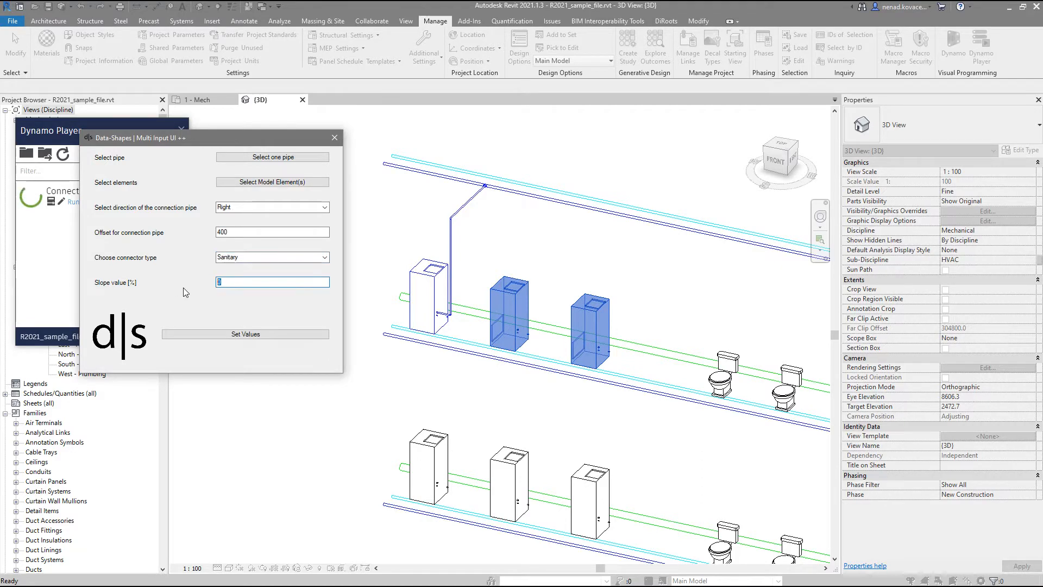
{"action": "left_click", "coordinate": [246, 334]}
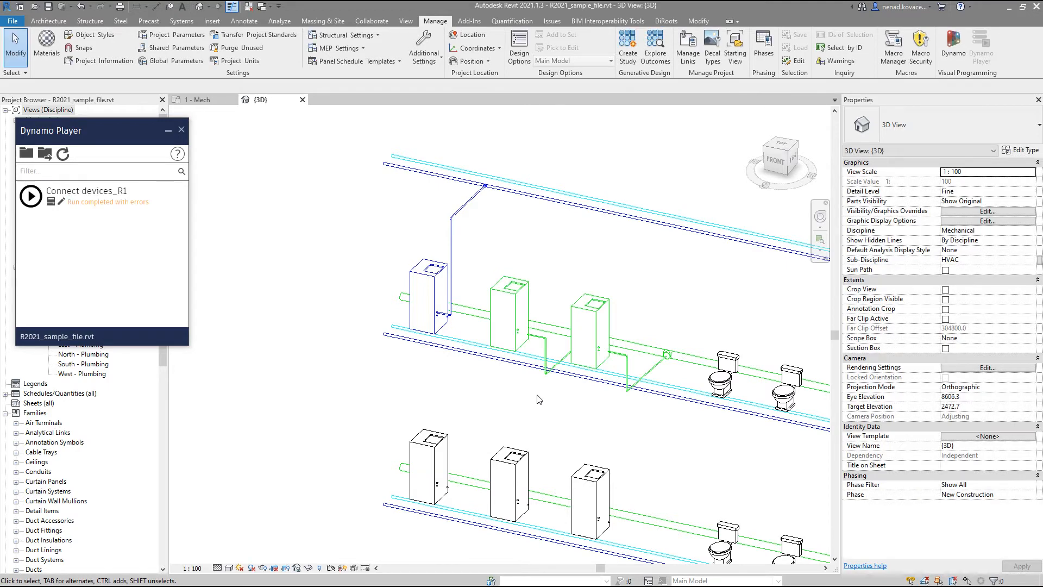
Temporarily isolate the two newly connected air handling units together with their branch pipes and the green main pipe.
{"action": "middle_click_drag", "start_coordinate": [579, 411], "coordinate": [595, 375], "text": "shift"}
{"action": "left_click_drag", "start_coordinate": [463, 262], "coordinate": [695, 449]}
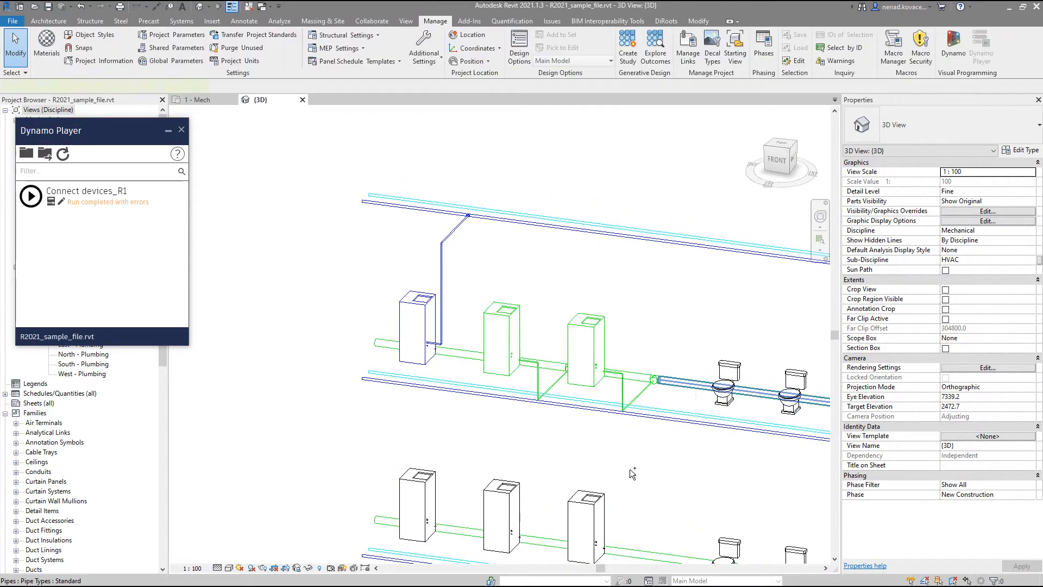
{"action": "left_click_drag", "start_coordinate": [468, 266], "coordinate": [697, 454]}
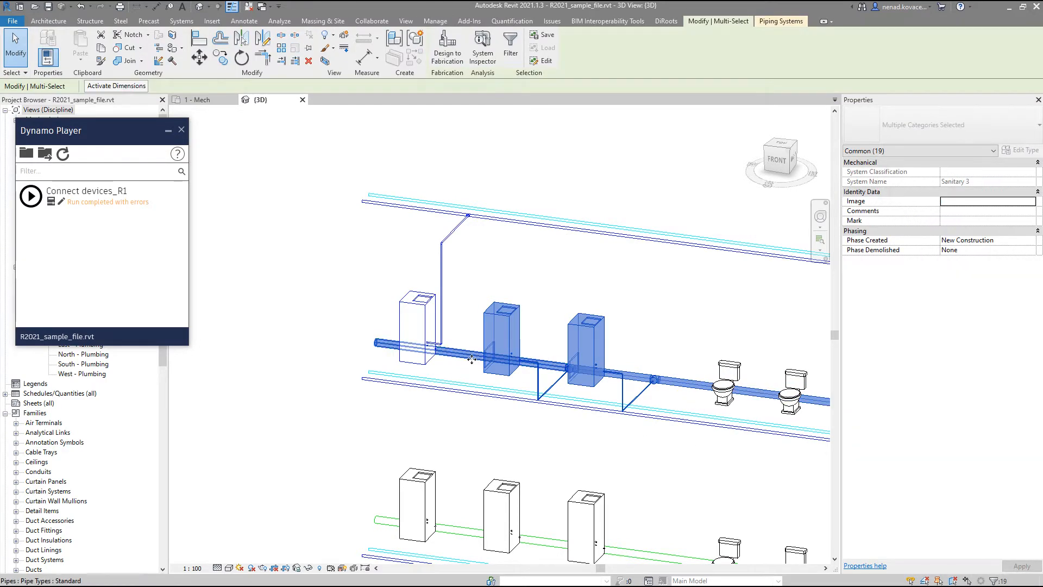
{"action": "key", "text": "h"}
{"action": "key", "text": "i"}
{"action": "key", "text": "Escape"}
Compare the isolated unit's sanitary connector size with the diameter of its horizontal branch pipe in the front view.
{"action": "scroll", "coordinate": [509, 354], "scroll_direction": "up", "scroll_amount": 5}
{"action": "scroll", "coordinate": [484, 364], "scroll_direction": "up", "scroll_amount": 5}
{"action": "left_click", "coordinate": [467, 383]}
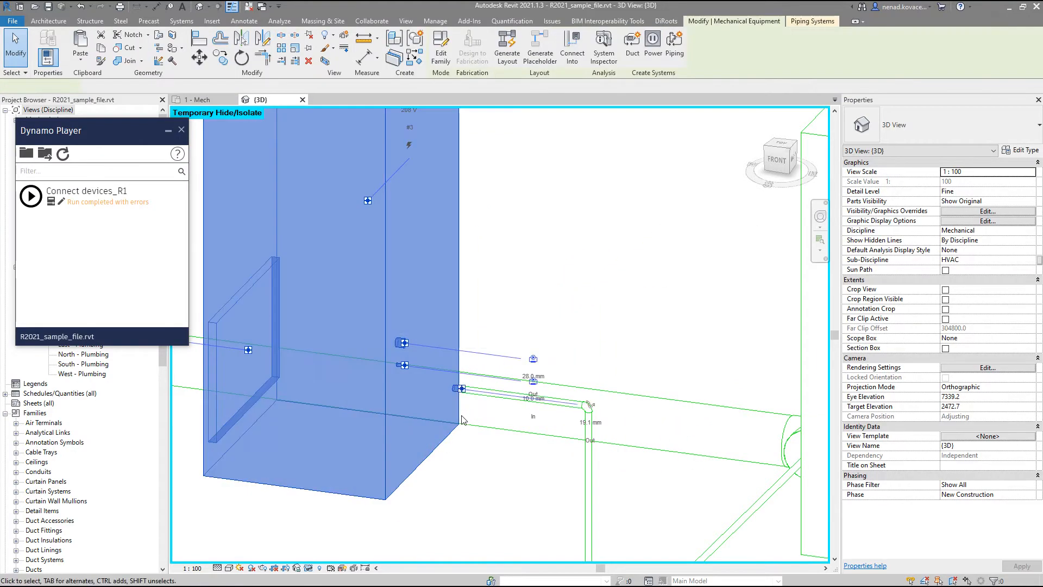
{"action": "middle_click_drag", "start_coordinate": [499, 453], "coordinate": [555, 374], "text": "shift"}
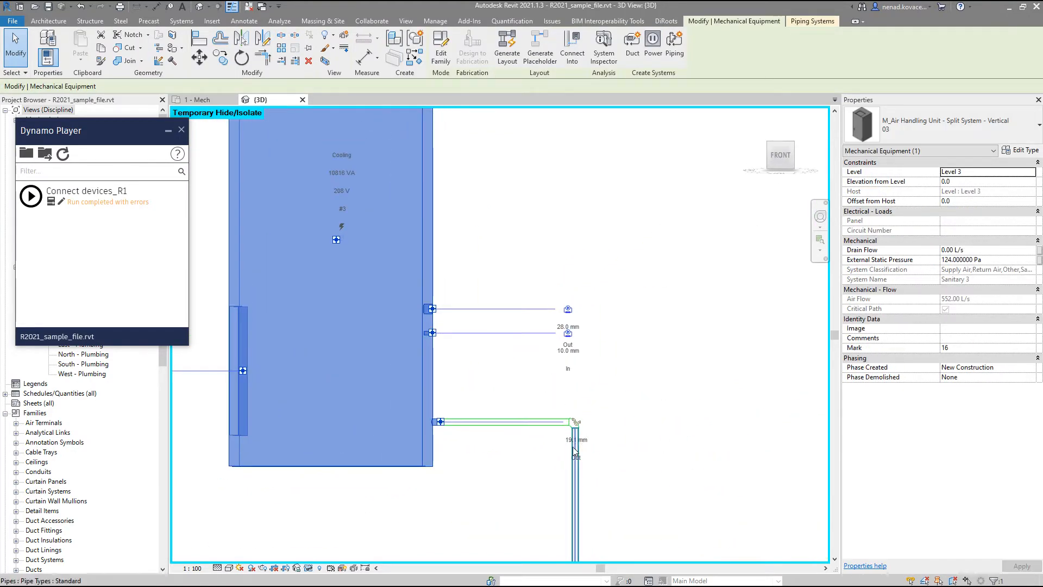
{"action": "left_click", "coordinate": [565, 423]}
{"action": "left_click", "coordinate": [517, 424]}
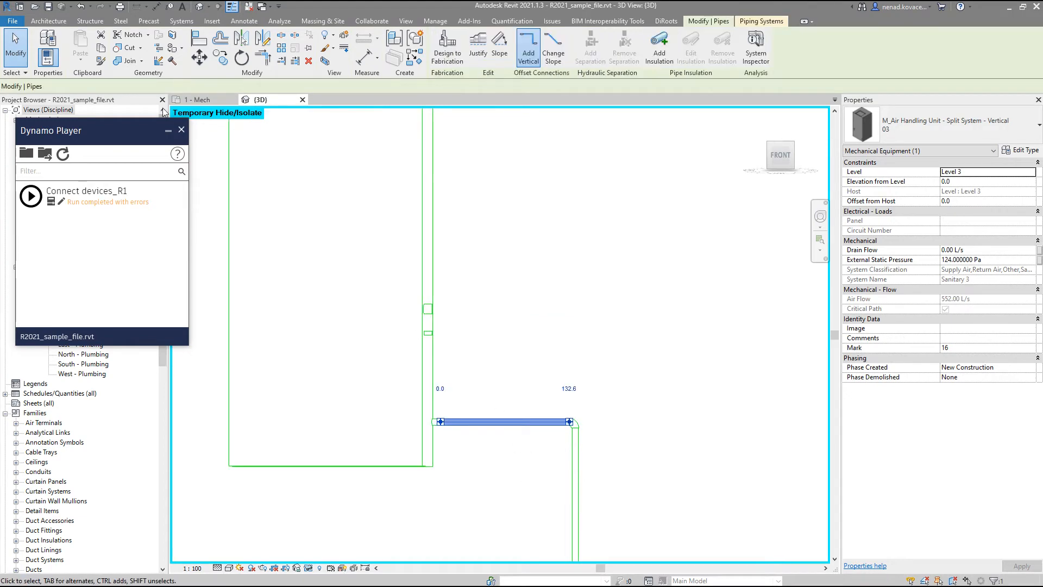
{"action": "left_click", "coordinate": [138, 88]}
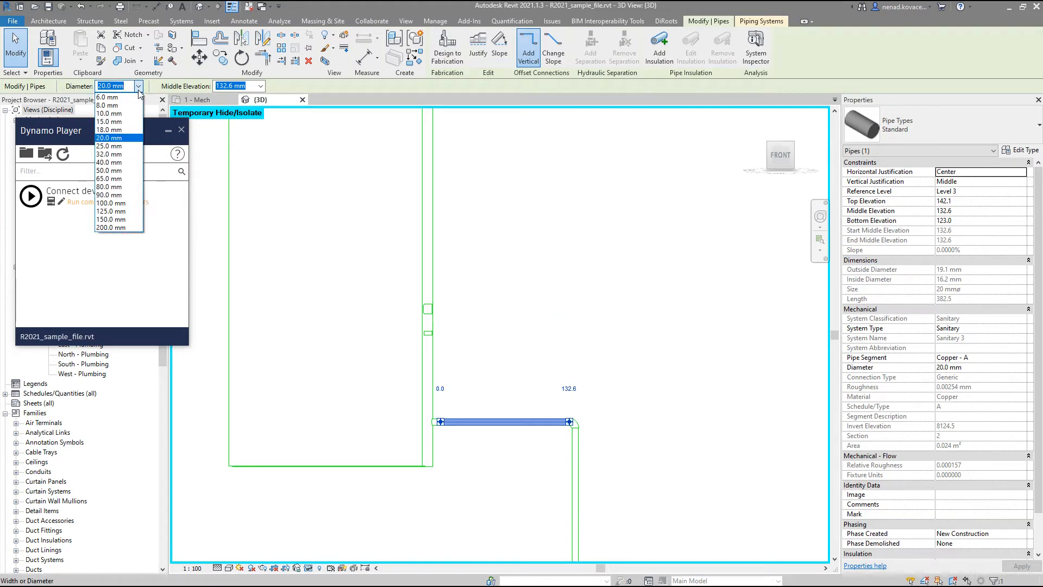
{"action": "left_click", "coordinate": [138, 87]}
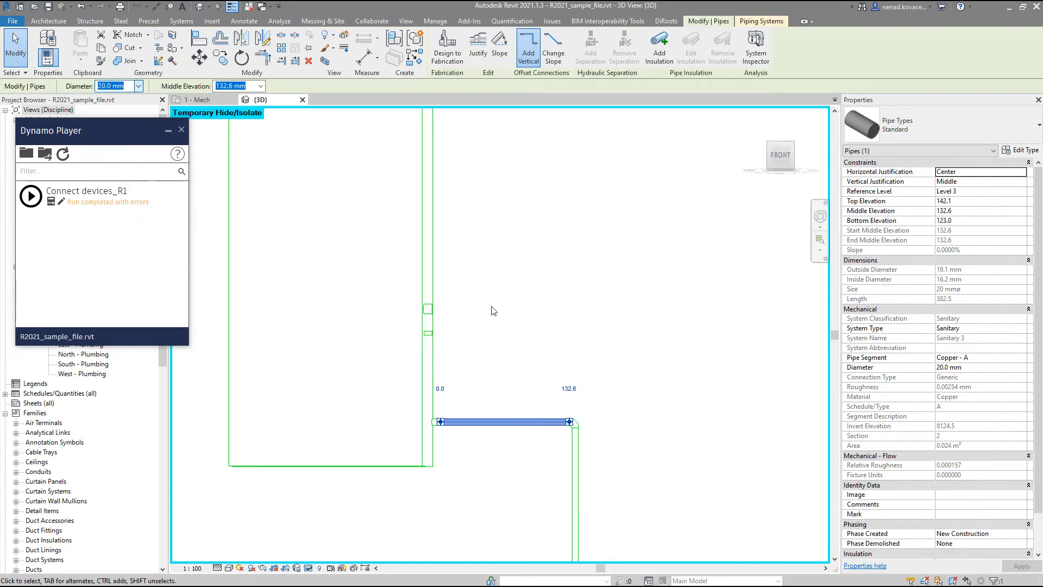
{"action": "left_click", "coordinate": [561, 285]}
Examine the slope of the sanitary branch pipes running to the main pipe from the right side.
{"action": "scroll", "coordinate": [559, 283], "scroll_direction": "down", "scroll_amount": 5}
{"action": "middle_click_drag", "start_coordinate": [663, 385], "coordinate": [535, 511], "text": "shift"}
{"action": "middle_click_drag", "start_coordinate": [669, 462], "coordinate": [512, 391], "text": "shift"}
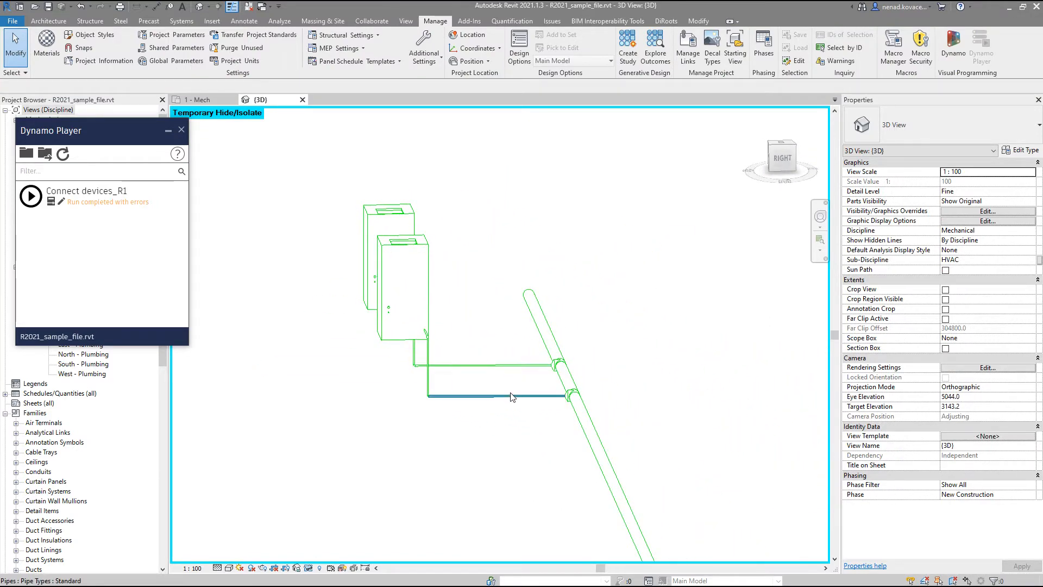
{"action": "left_click", "coordinate": [512, 396]}
{"action": "left_click", "coordinate": [781, 156]}
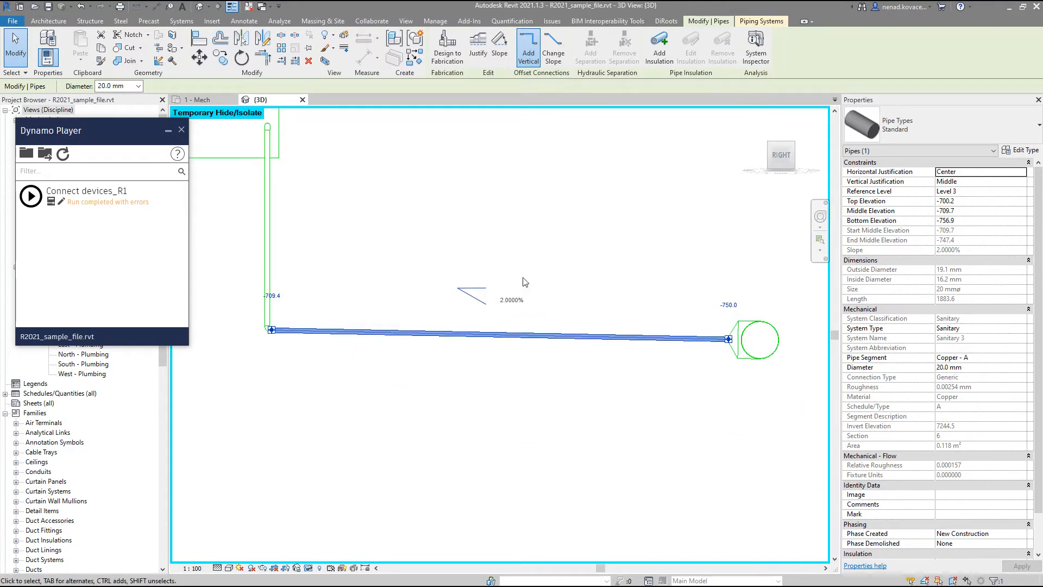
{"action": "scroll", "coordinate": [566, 332], "scroll_direction": "down", "scroll_amount": 4}
{"action": "middle_click_drag", "start_coordinate": [560, 252], "coordinate": [547, 310], "text": "shift"}
{"action": "left_click", "coordinate": [547, 313]}
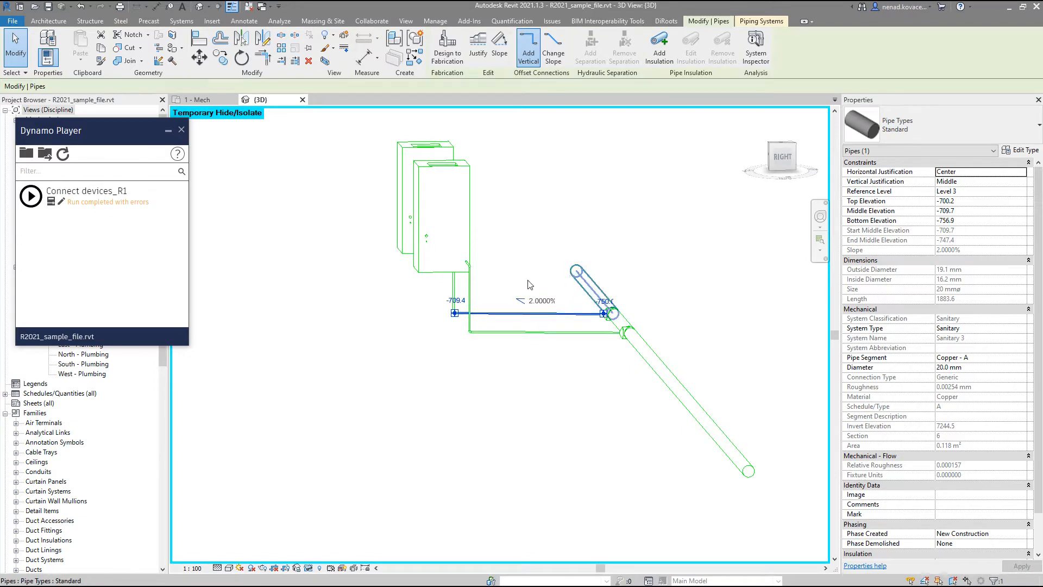
{"action": "middle_click_drag", "start_coordinate": [554, 382], "coordinate": [624, 484], "text": "shift"}
{"action": "scroll", "coordinate": [587, 426], "scroll_direction": "down", "scroll_amount": 1}
{"action": "left_click", "coordinate": [459, 405]}
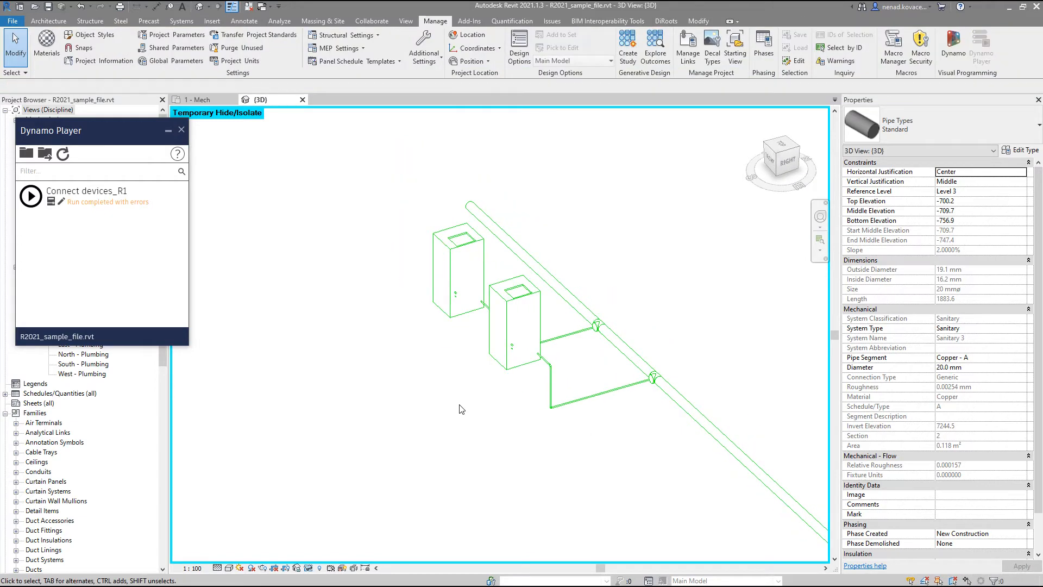
Reset the temporary isolation to show the complete model again.
{"action": "key", "text": "h"}
{"action": "key", "text": "r"}
{"action": "scroll", "coordinate": [379, 294], "scroll_direction": "down", "scroll_amount": 5}
{"action": "middle_click_drag", "start_coordinate": [378, 294], "coordinate": [562, 369], "text": "shift"}
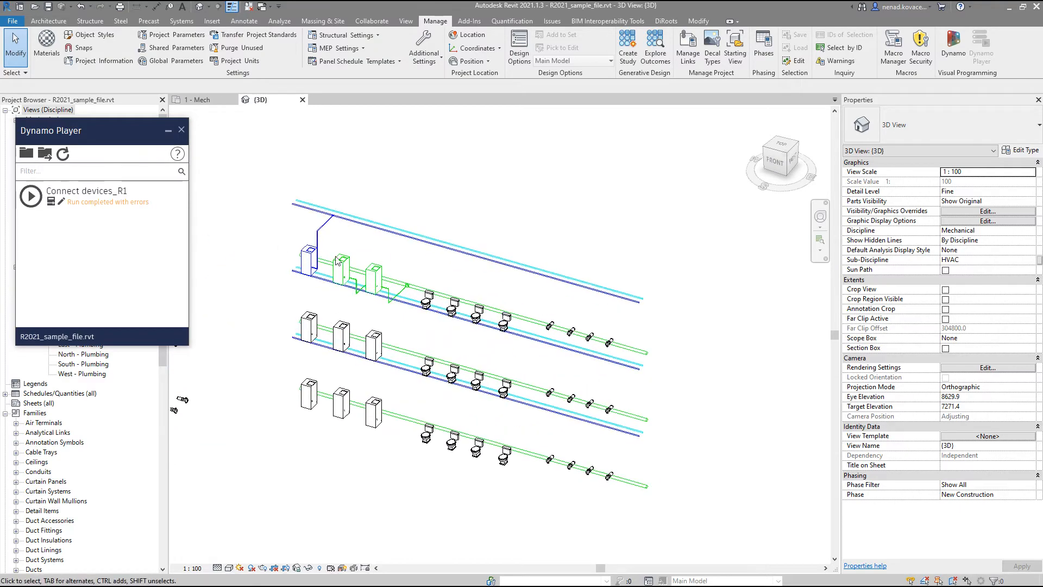
Rerun the Connect devices_R1 script and pick the middle green pipe of the other, unconnected device group as the main pipe.
{"action": "scroll", "coordinate": [380, 263], "scroll_direction": "down", "scroll_amount": 1}
{"action": "middle_click_drag", "start_coordinate": [413, 266], "coordinate": [669, 180]}
{"action": "scroll", "coordinate": [668, 179], "scroll_direction": "down", "scroll_amount": 1}
{"action": "middle_click_drag", "start_coordinate": [633, 331], "coordinate": [505, 256], "text": "shift"}
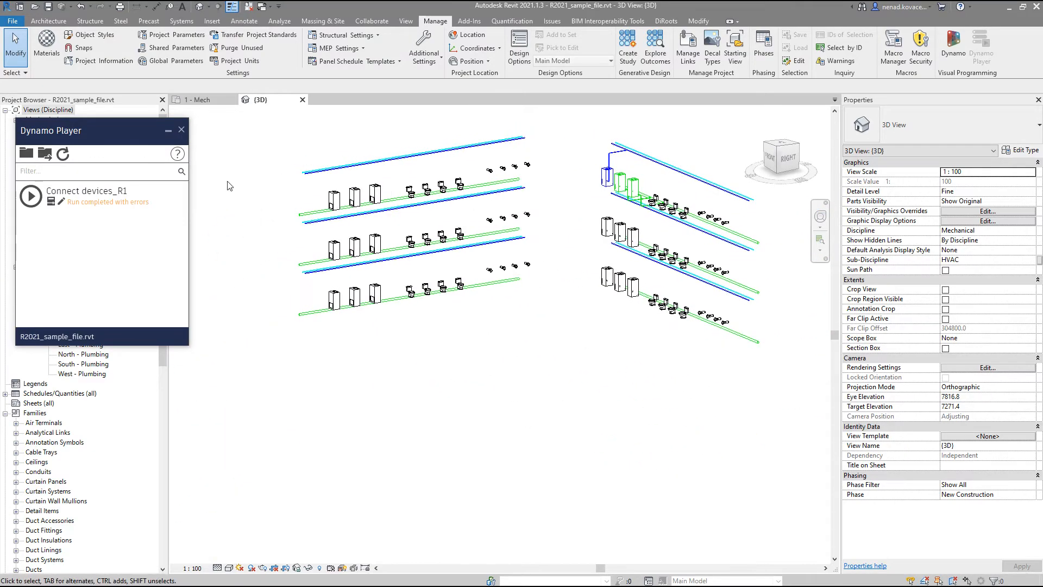
{"action": "left_click", "coordinate": [31, 196]}
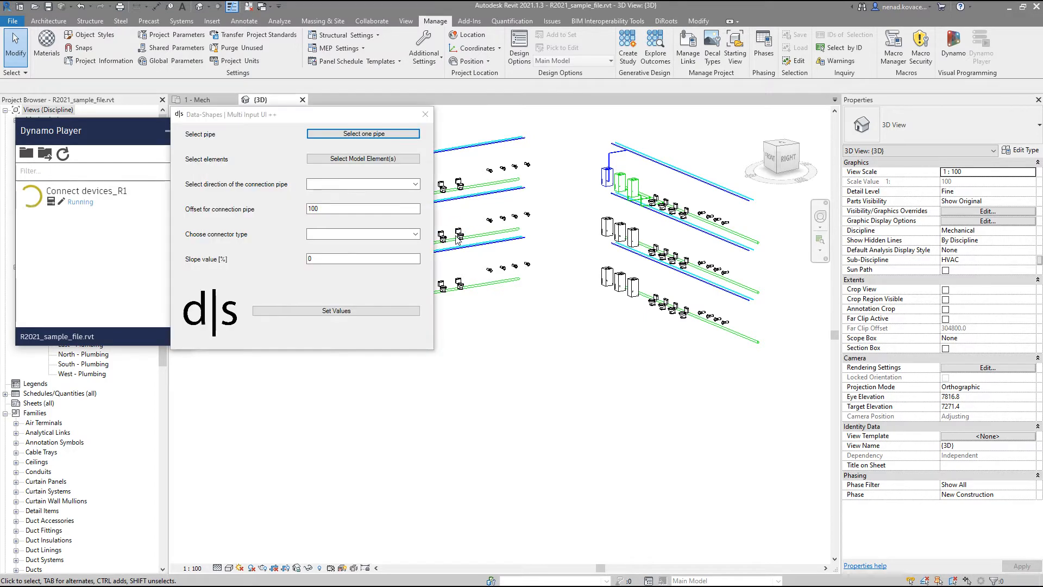
{"action": "left_click_drag", "start_coordinate": [361, 112], "coordinate": [266, 287]}
{"action": "left_click", "coordinate": [264, 304]}
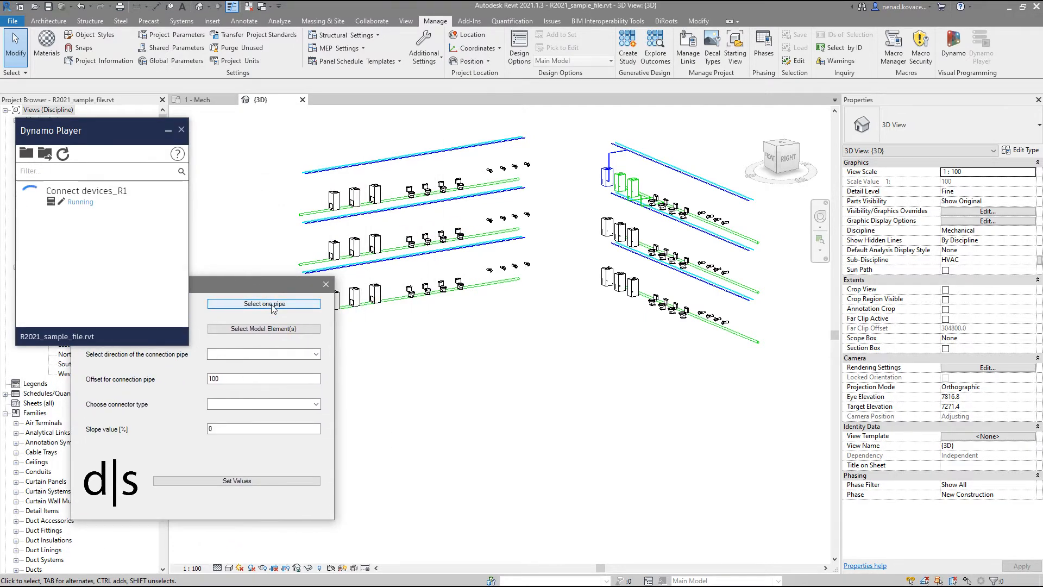
{"action": "left_click", "coordinate": [483, 240]}
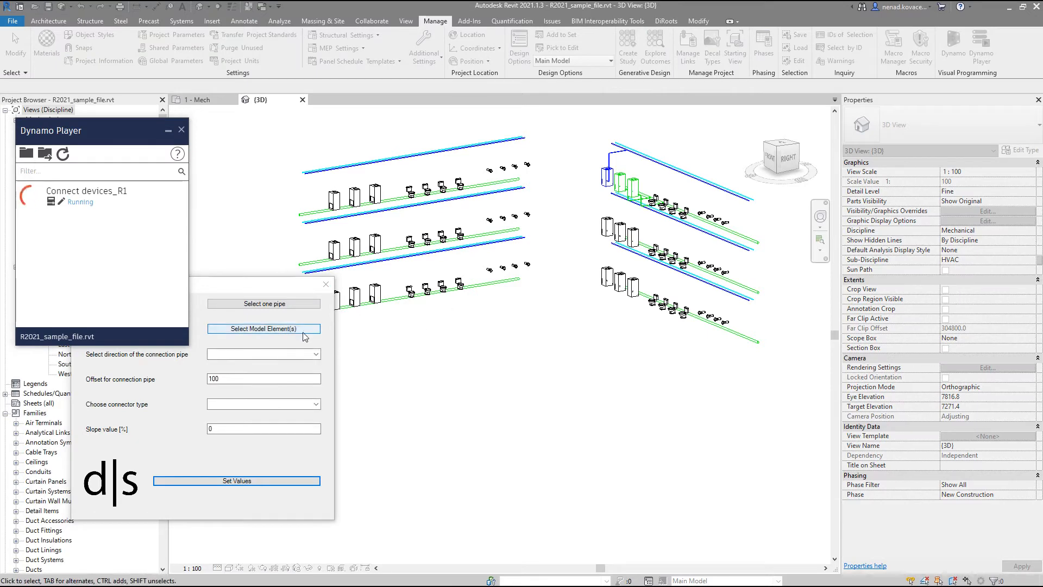
Choose the four water closets along the middle green pipe as the elements to connect.
{"action": "left_click", "coordinate": [263, 329]}
{"action": "scroll", "coordinate": [373, 216], "scroll_direction": "up", "scroll_amount": 3}
{"action": "scroll", "coordinate": [373, 216], "scroll_direction": "up", "scroll_amount": 1}
{"action": "left_click_drag", "start_coordinate": [339, 205], "coordinate": [512, 310]}
{"action": "left_click", "coordinate": [56, 86]}
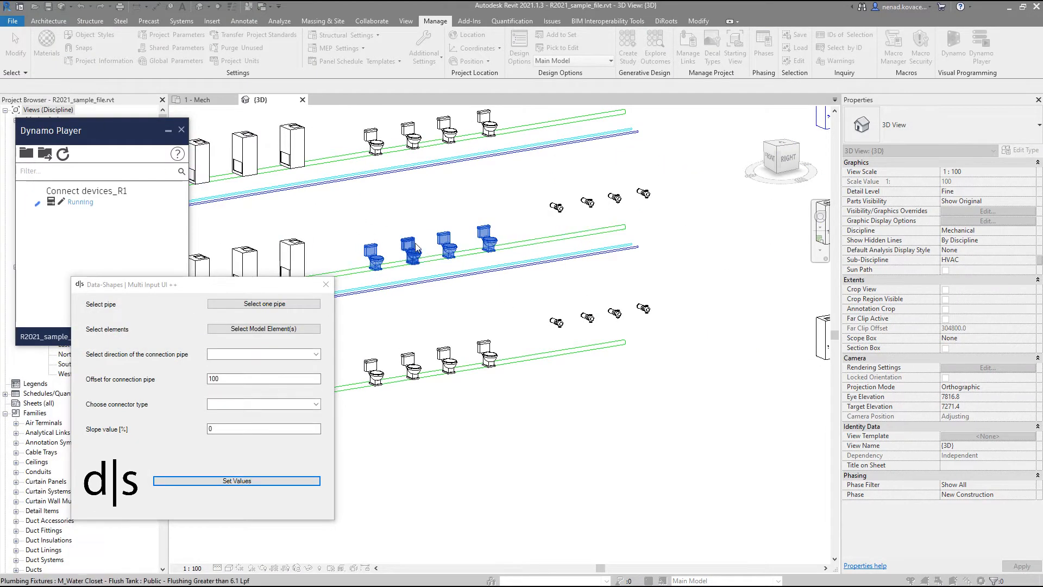
Set the connection pipe direction to Down, keep the offset at 100, and choose the Sanitary connector type.
{"action": "left_click", "coordinate": [318, 354]}
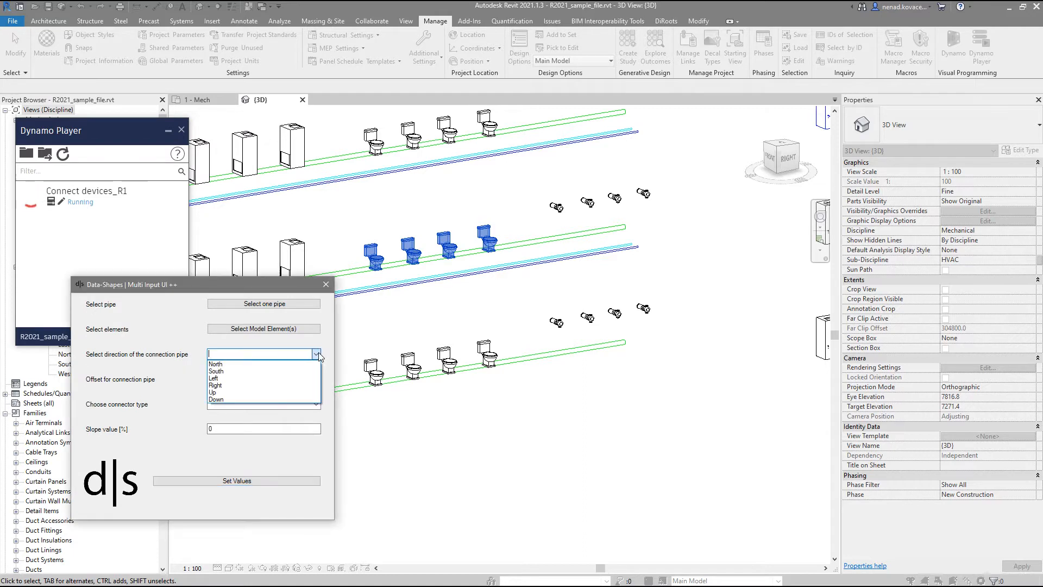
{"action": "left_click", "coordinate": [303, 400]}
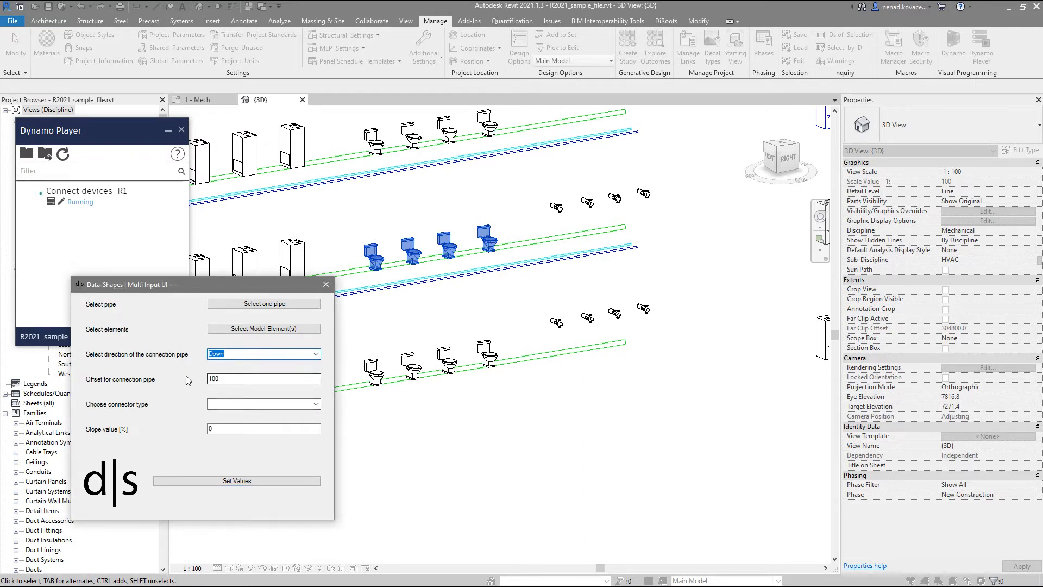
{"action": "left_click", "coordinate": [310, 404]}
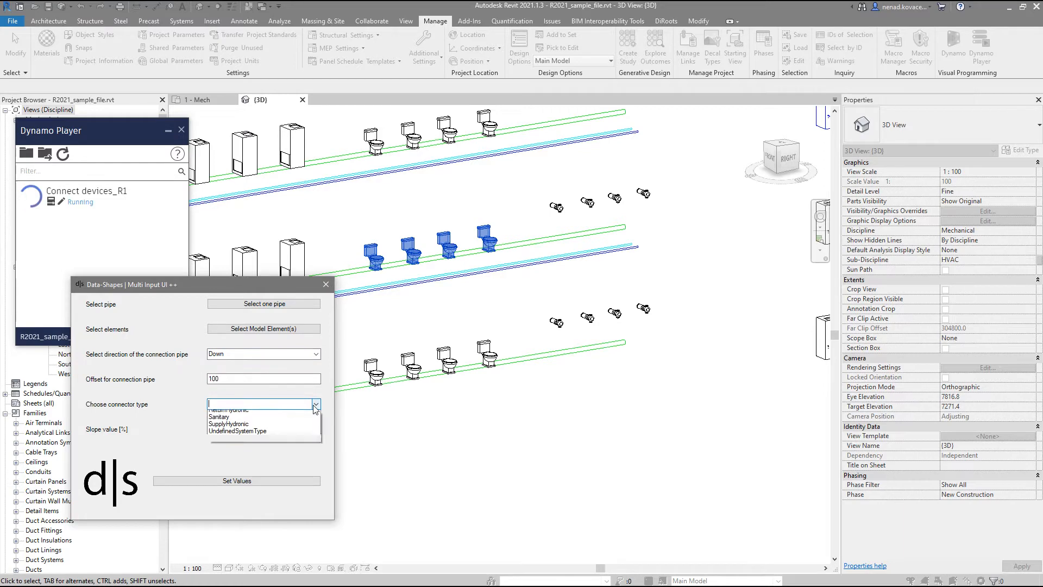
{"action": "left_click", "coordinate": [287, 470]}
{"action": "scroll", "coordinate": [386, 282], "scroll_direction": "up", "scroll_amount": 4}
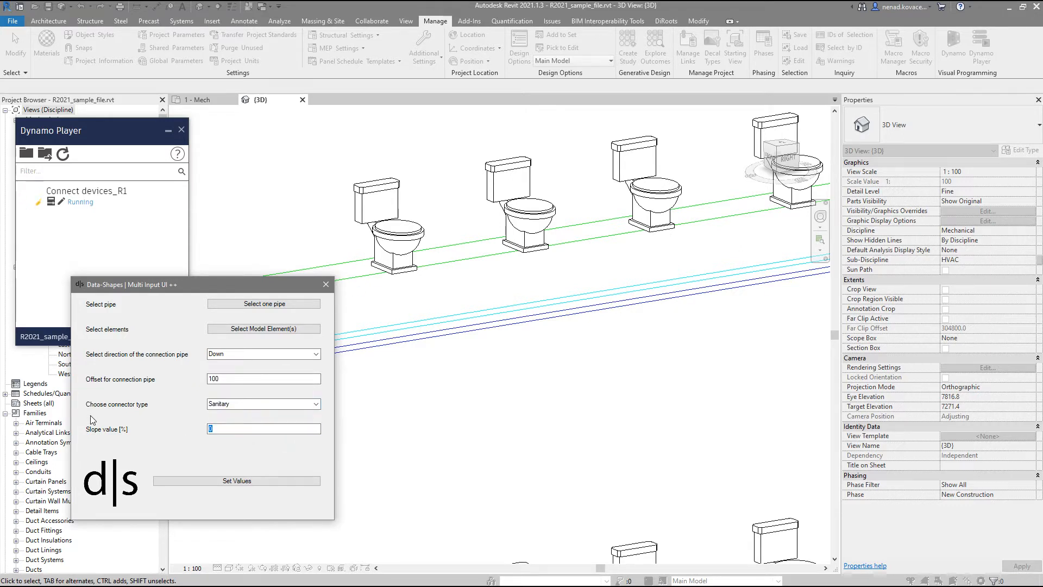
Run the script with a slope of 1% and temporarily isolate the connected water closets together with their piping.
{"action": "left_click", "coordinate": [223, 481]}
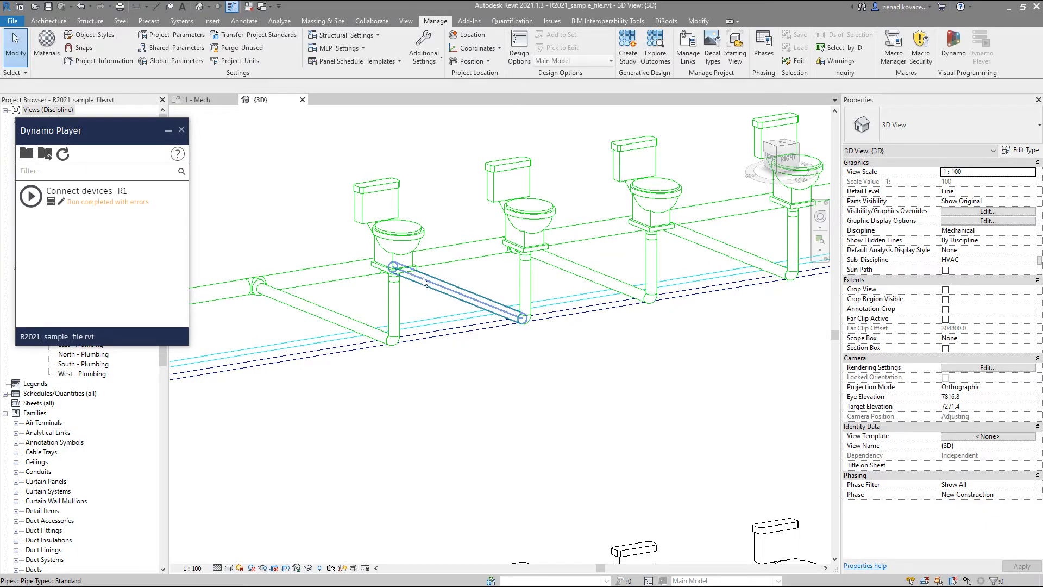
{"action": "left_click", "coordinate": [571, 240], "text": "ctrl"}
{"action": "left_click", "coordinate": [358, 277], "text": "ctrl"}
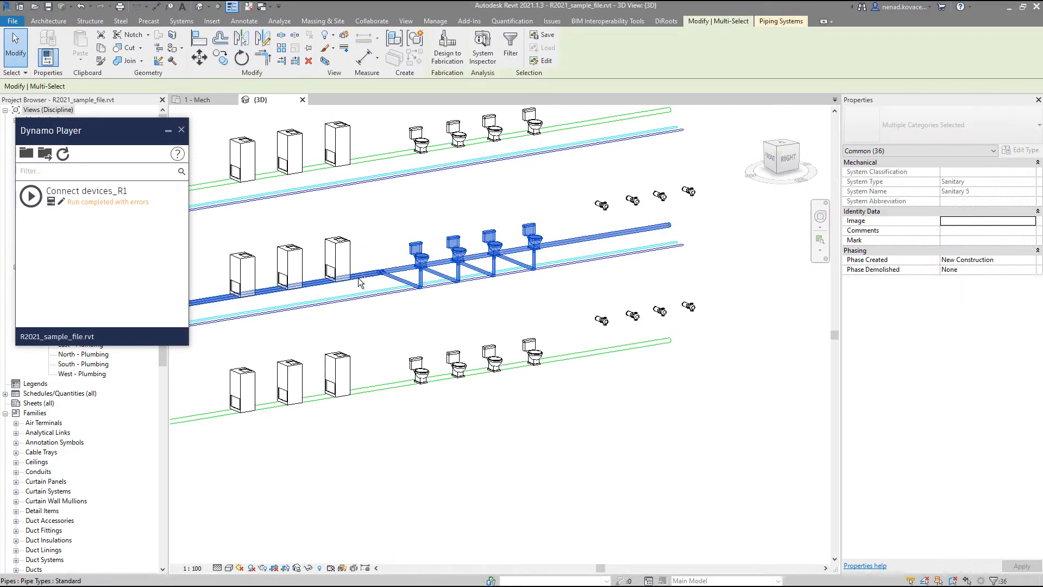
{"action": "key", "text": "h"}
{"action": "key", "text": "i"}
{"action": "left_click", "coordinate": [422, 342]}
Examine the slope of the nearest water closet's connection pipe in the front view.
{"action": "middle_click_drag", "start_coordinate": [422, 343], "coordinate": [718, 264], "text": "shift"}
{"action": "left_click", "coordinate": [779, 158]}
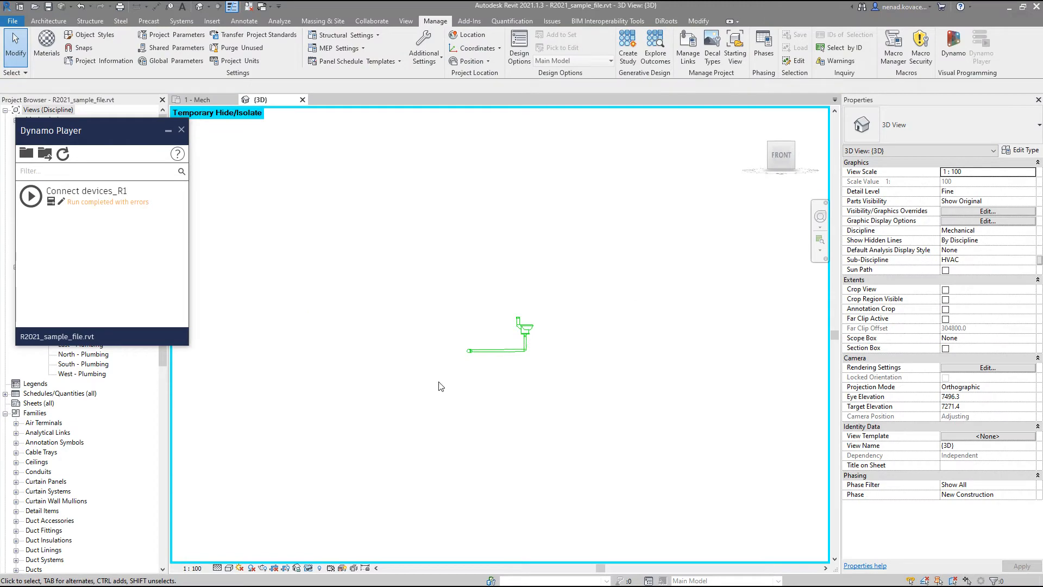
{"action": "left_click", "coordinate": [522, 338]}
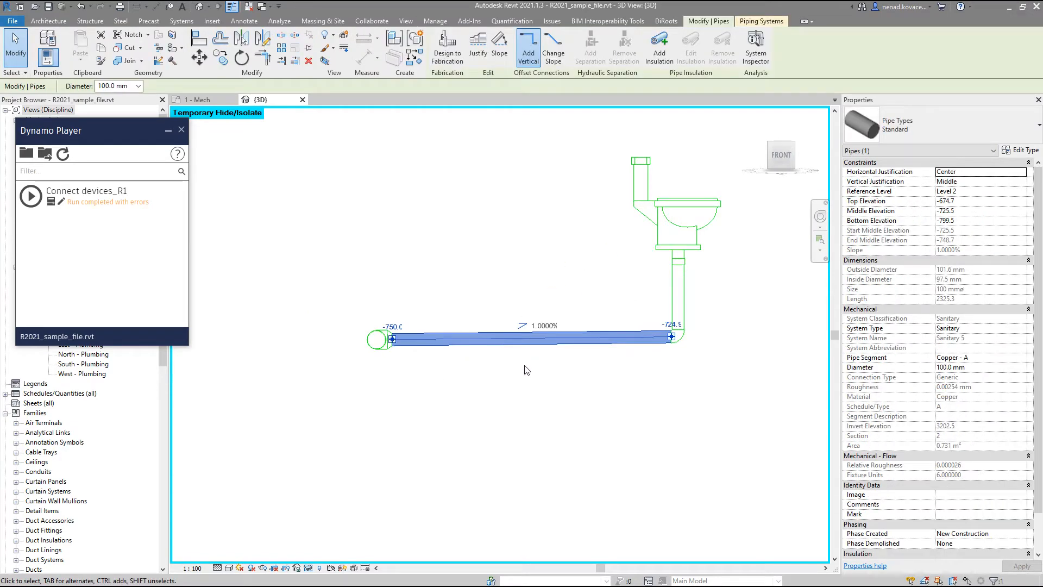
{"action": "left_click", "coordinate": [767, 145]}
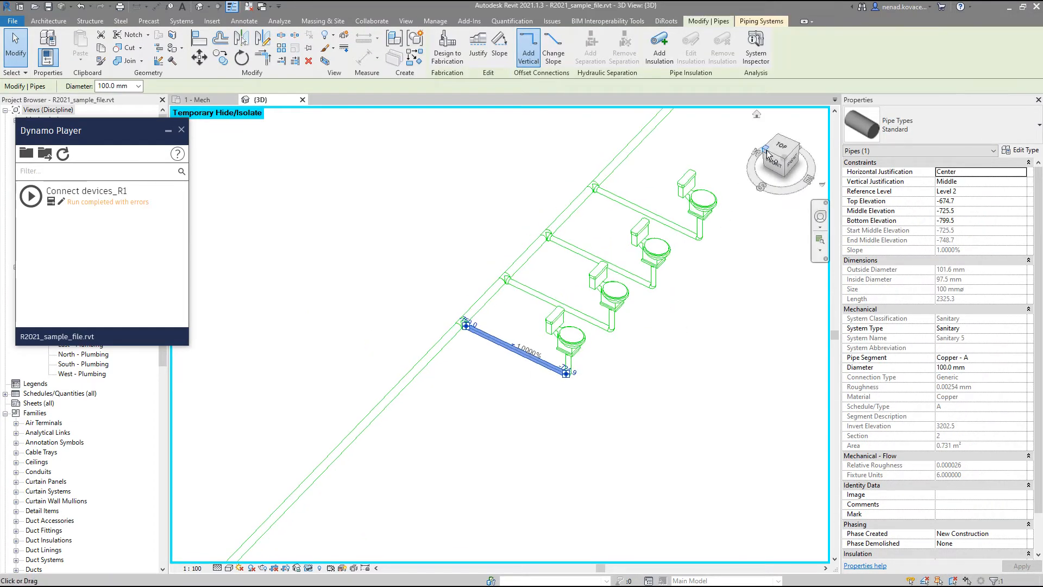
Move the second water closet from the south end about 2200 mm horizontally away from the main pipe in the top view.
{"action": "left_click", "coordinate": [613, 293]}
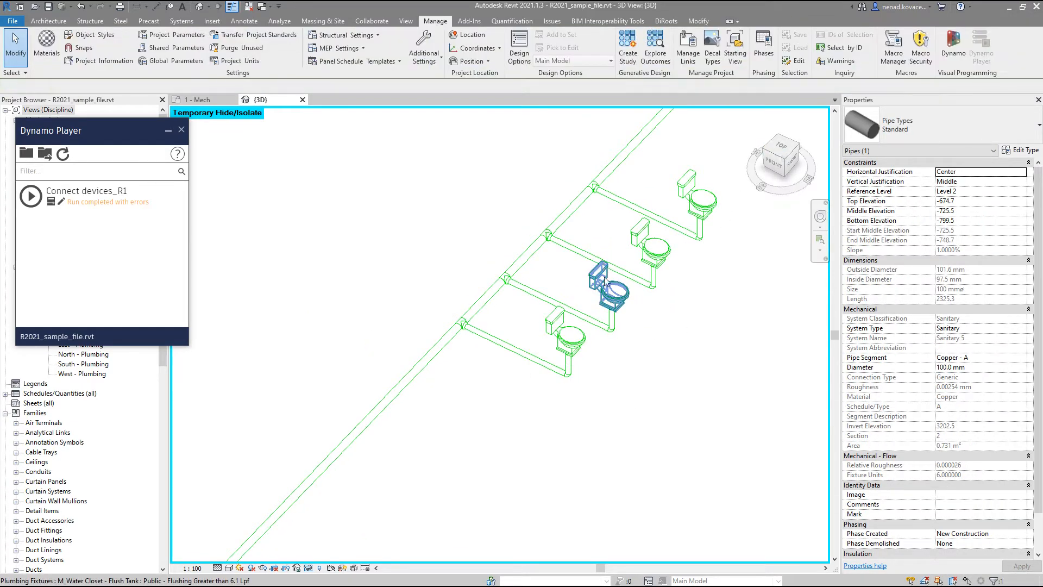
{"action": "left_click", "coordinate": [785, 151]}
{"action": "key", "text": "m"}
{"action": "key", "text": "v"}
{"action": "scroll", "coordinate": [455, 251], "scroll_direction": "down", "scroll_amount": 2}
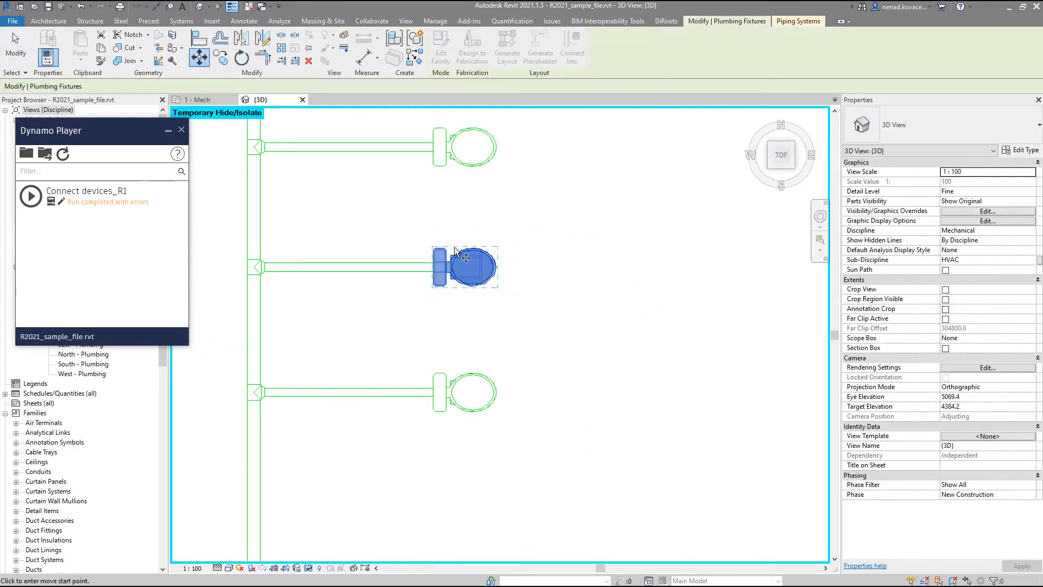
{"action": "left_click", "coordinate": [434, 312]}
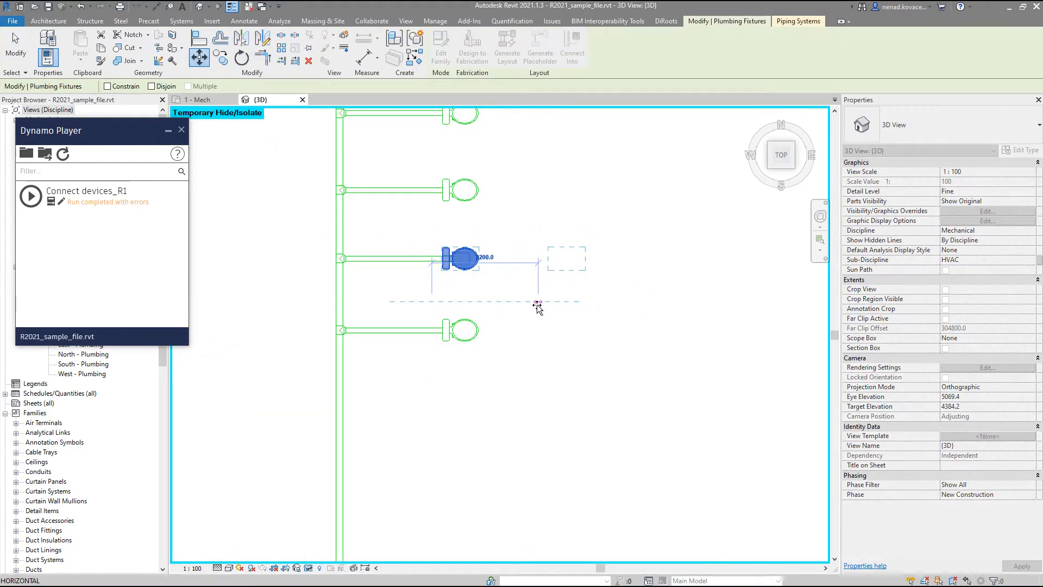
{"action": "left_click", "coordinate": [538, 306]}
{"action": "middle_click_drag", "start_coordinate": [587, 325], "coordinate": [568, 277], "text": "shift"}
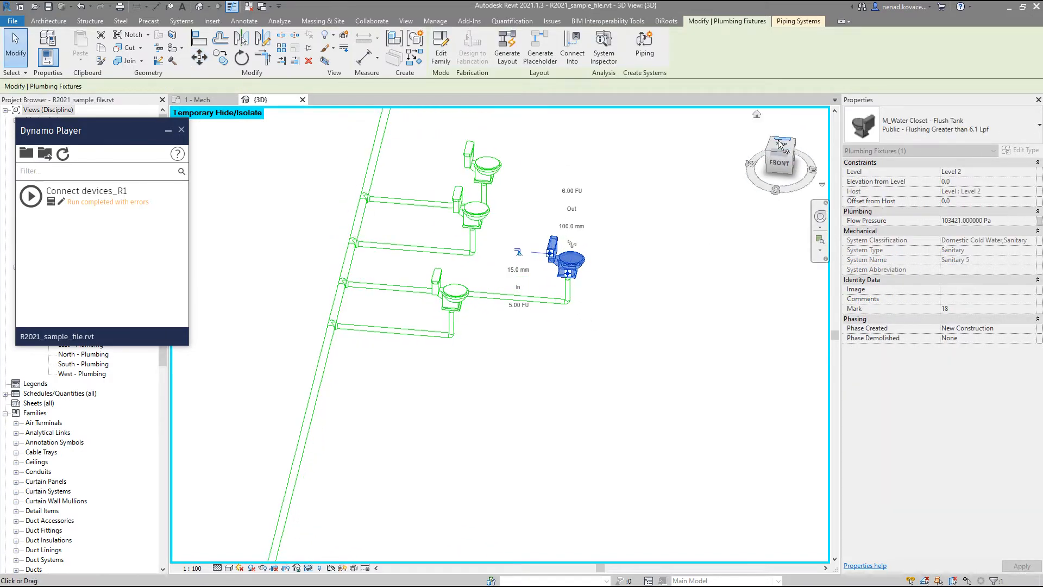
{"action": "left_click", "coordinate": [781, 144]}
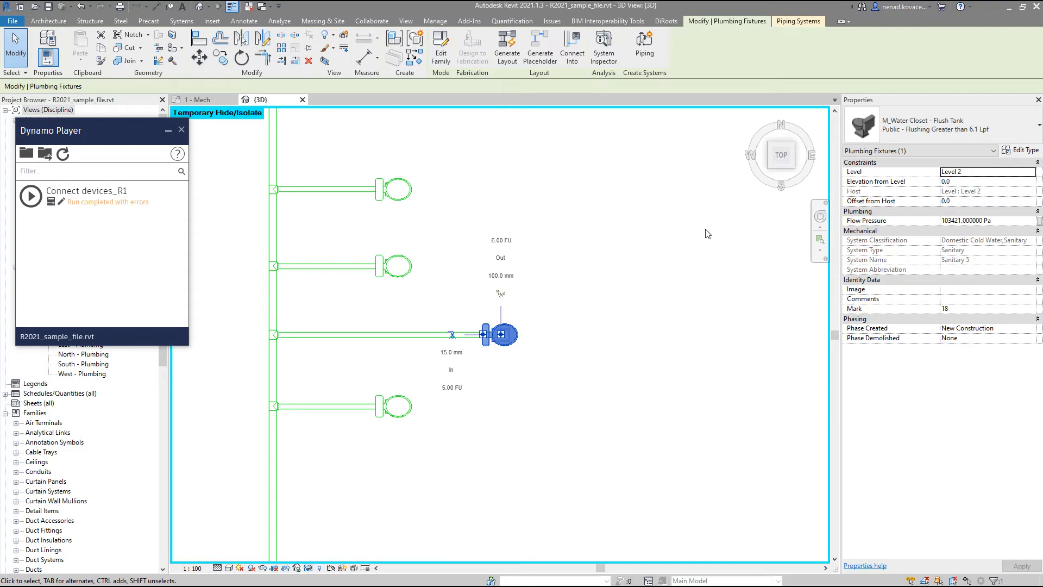
Shift the green main pipe toward the water closets, and then back past its original position, farther away from them.
{"action": "left_click", "coordinate": [461, 272]}
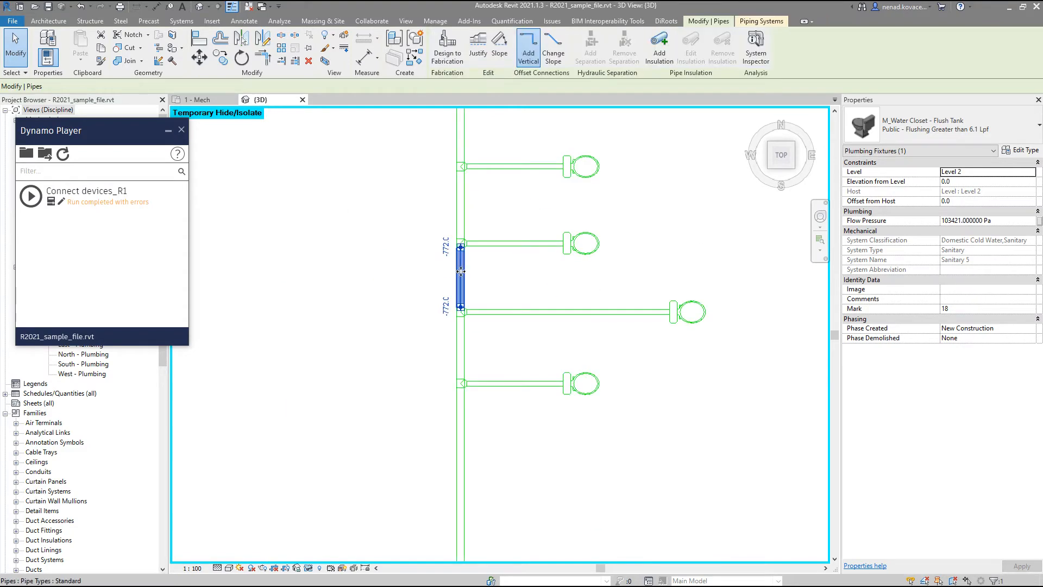
{"action": "left_click_drag", "start_coordinate": [460, 271], "coordinate": [496, 272]}
{"action": "left_click", "coordinate": [497, 338]}
{"action": "left_click_drag", "start_coordinate": [496, 338], "coordinate": [426, 336]}
{"action": "scroll", "coordinate": [468, 337], "scroll_direction": "down", "scroll_amount": 3}
{"action": "left_click", "coordinate": [602, 400]}
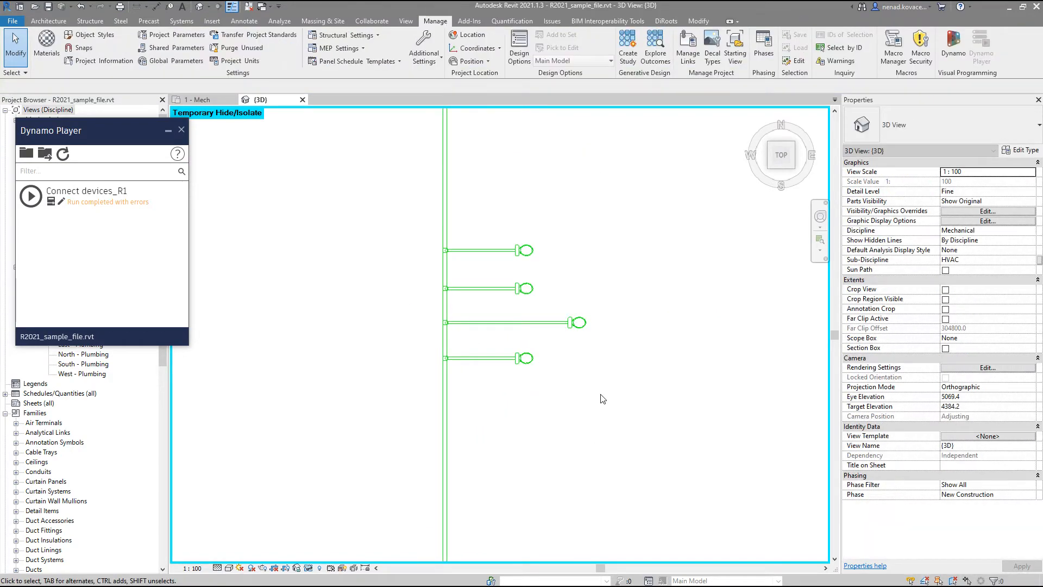
Reset the temporary isolation and return to an angled 3D view of the whole device group.
{"action": "key", "text": "h"}
{"action": "key", "text": "r"}
{"action": "scroll", "coordinate": [544, 315], "scroll_direction": "down", "scroll_amount": 3}
{"action": "middle_click_drag", "start_coordinate": [594, 403], "coordinate": [634, 383], "text": "shift"}
{"action": "middle_click_drag", "start_coordinate": [647, 424], "coordinate": [679, 358], "text": "shift"}
{"action": "scroll", "coordinate": [663, 344], "scroll_direction": "up", "scroll_amount": 3}
{"action": "scroll", "coordinate": [663, 345], "scroll_direction": "down", "scroll_amount": 1}
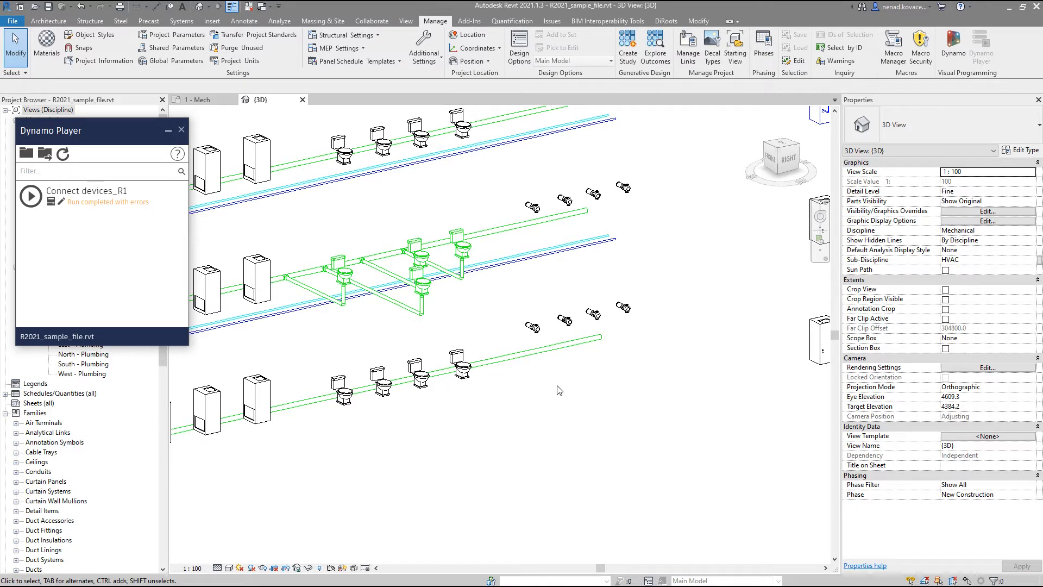
Rerun the Connect devices_R1 script and pick the dark blue pipe above the middle row of inline devices as the main pipe.
{"action": "left_click", "coordinate": [32, 199]}
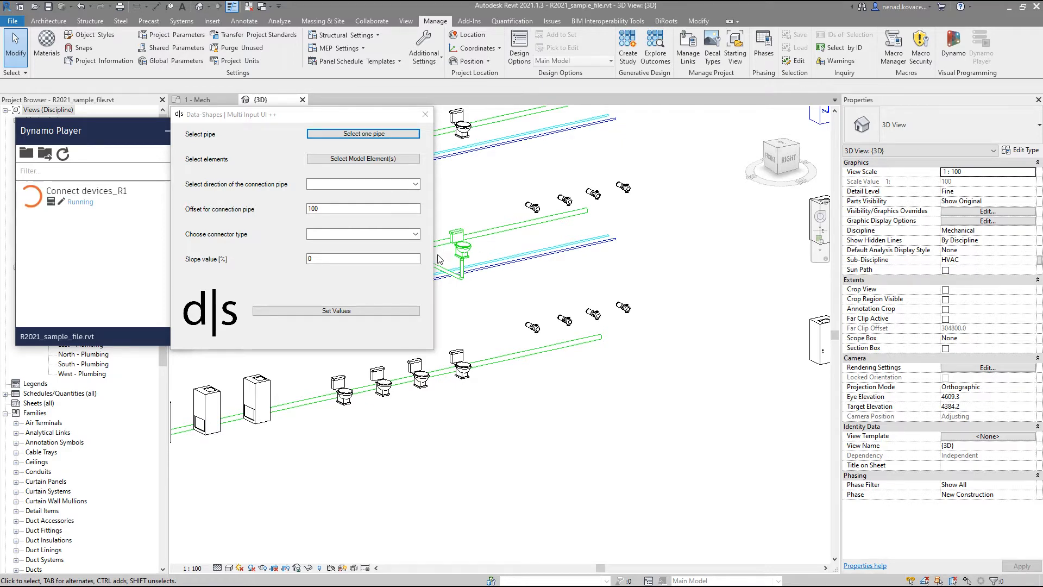
{"action": "left_click", "coordinate": [415, 234]}
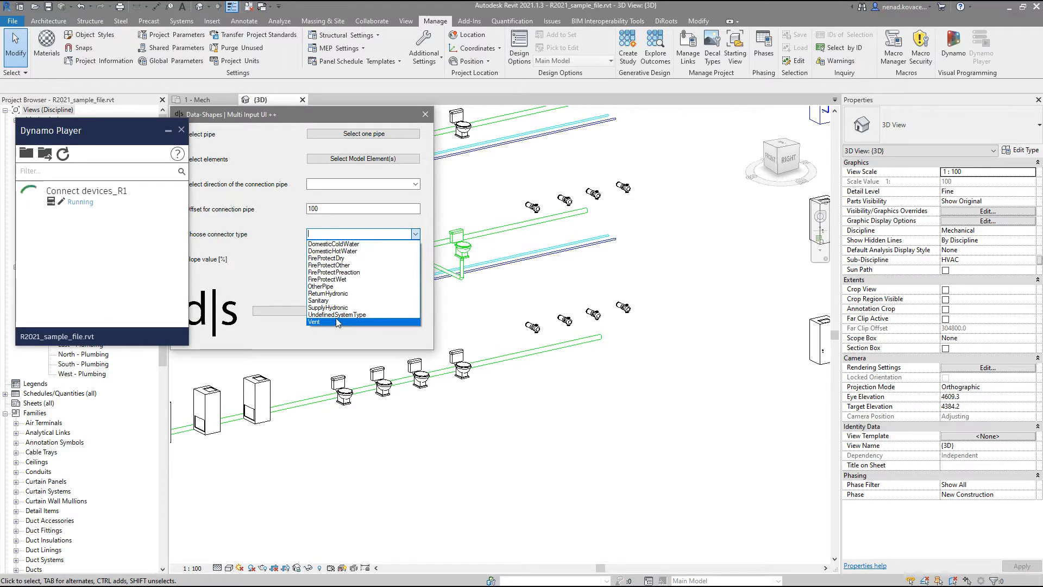
{"action": "left_click", "coordinate": [390, 140]}
{"action": "left_click", "coordinate": [397, 135]}
{"action": "left_click", "coordinate": [548, 143]}
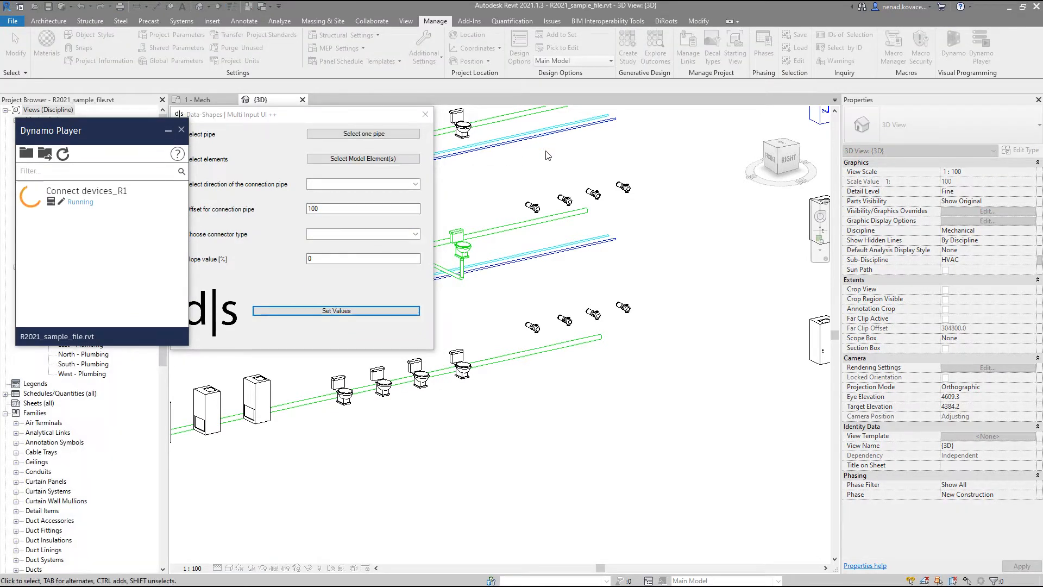
Choose the four inline devices below the dark blue pipe as the elements to connect.
{"action": "left_click", "coordinate": [377, 158]}
{"action": "left_click_drag", "start_coordinate": [496, 168], "coordinate": [657, 237]}
{"action": "left_click", "coordinate": [461, 246]}
{"action": "left_click", "coordinate": [56, 87]}
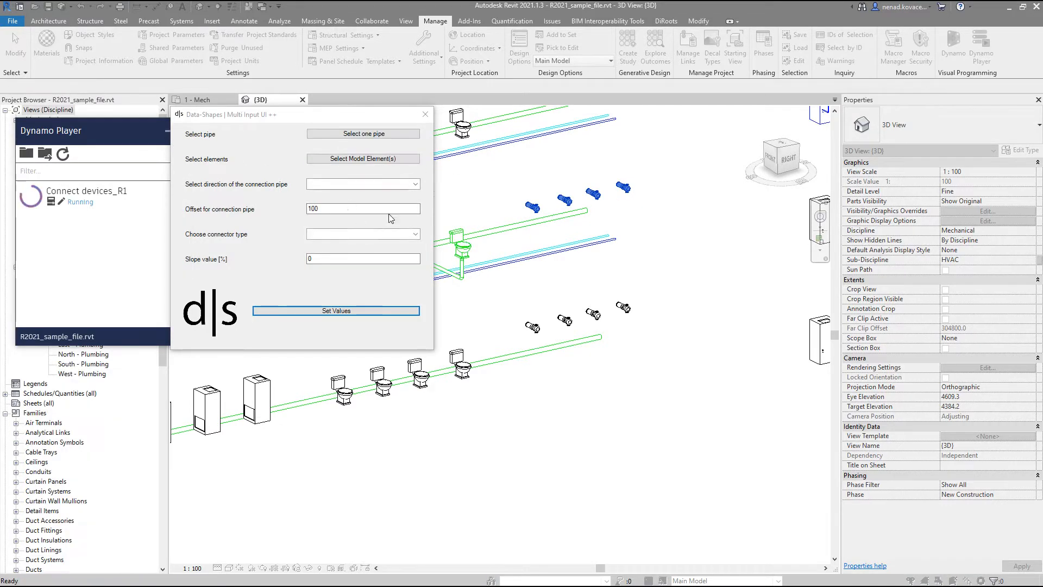
Set the connection direction to Up with connector type UndefinedSystemType, keep offset 100 and slope 0, and run the connection.
{"action": "left_click", "coordinate": [415, 184]}
{"action": "left_click", "coordinate": [405, 222]}
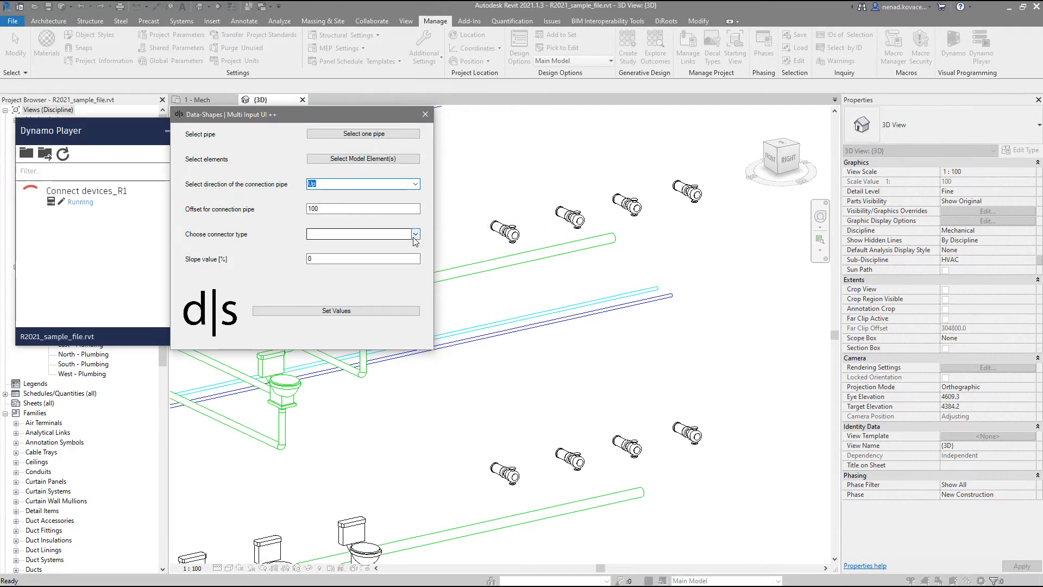
{"action": "left_click", "coordinate": [375, 234]}
{"action": "left_click", "coordinate": [375, 315]}
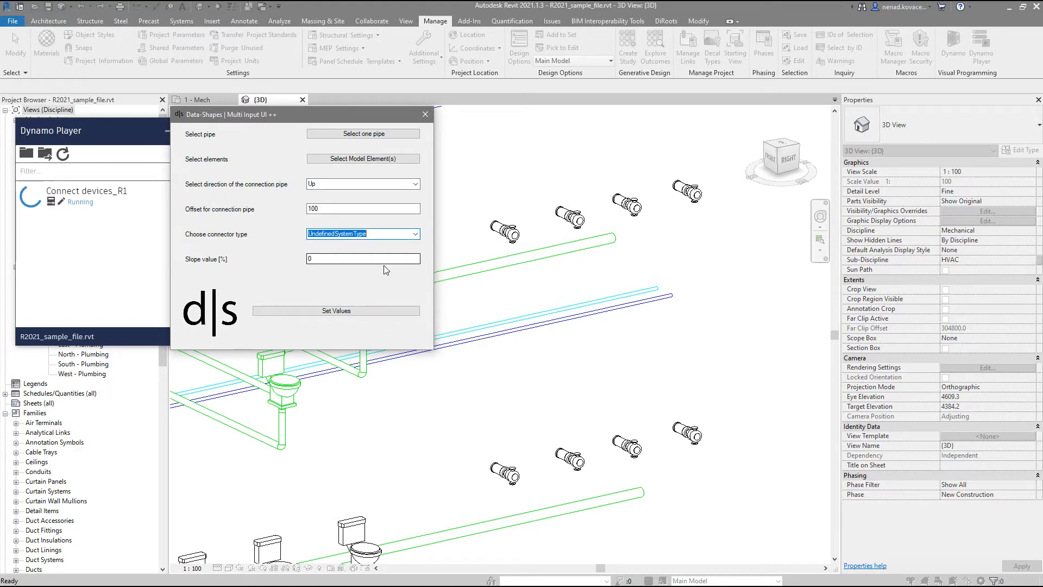
{"action": "left_click", "coordinate": [359, 317]}
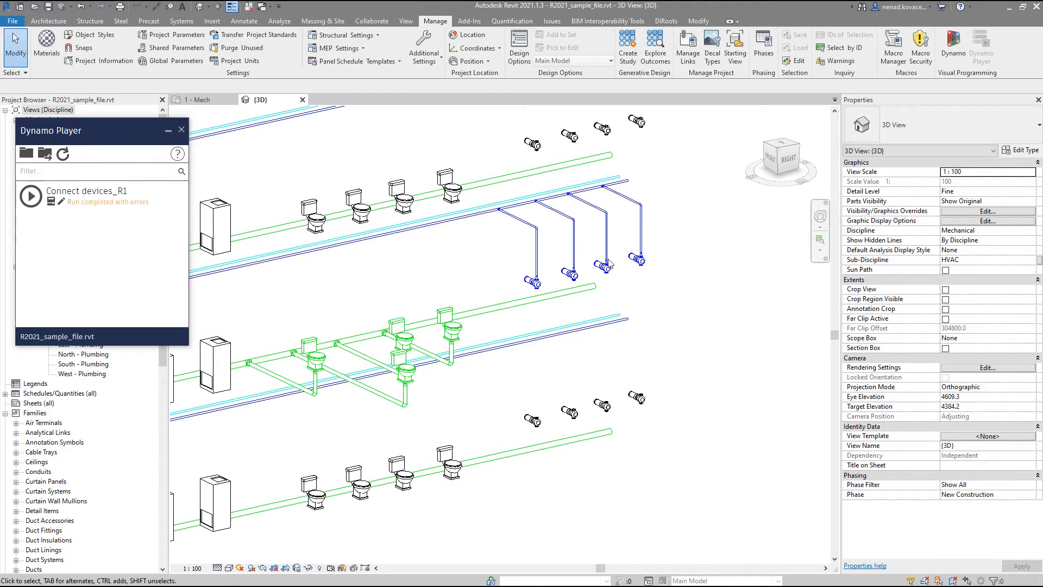
Rerun the Connect devices_R1 script and pick the dark blue pipe below the newly connected inline devices as the main pipe.
{"action": "left_click", "coordinate": [31, 197]}
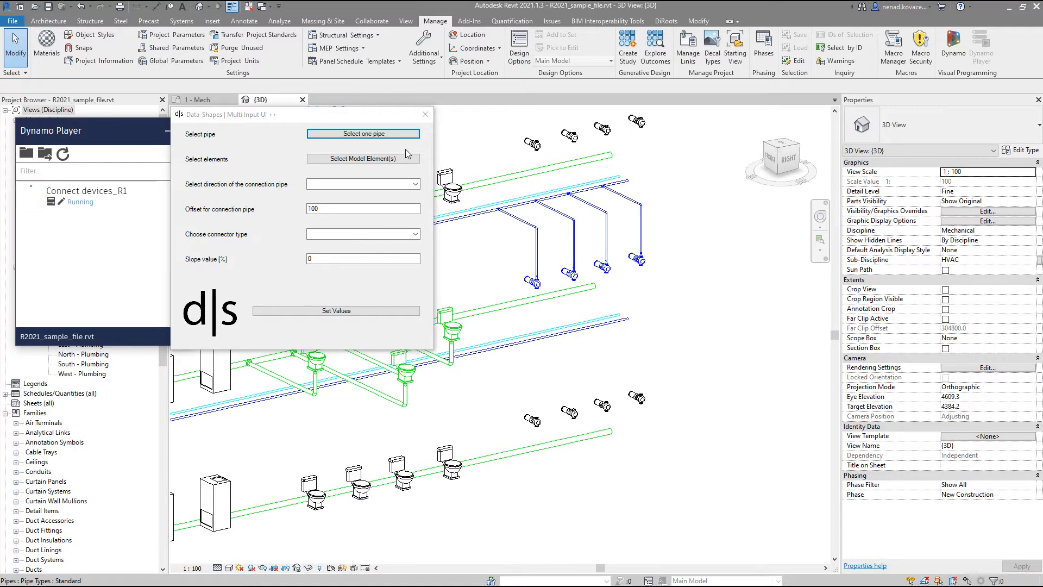
{"action": "left_click", "coordinate": [404, 134]}
{"action": "left_click", "coordinate": [548, 341]}
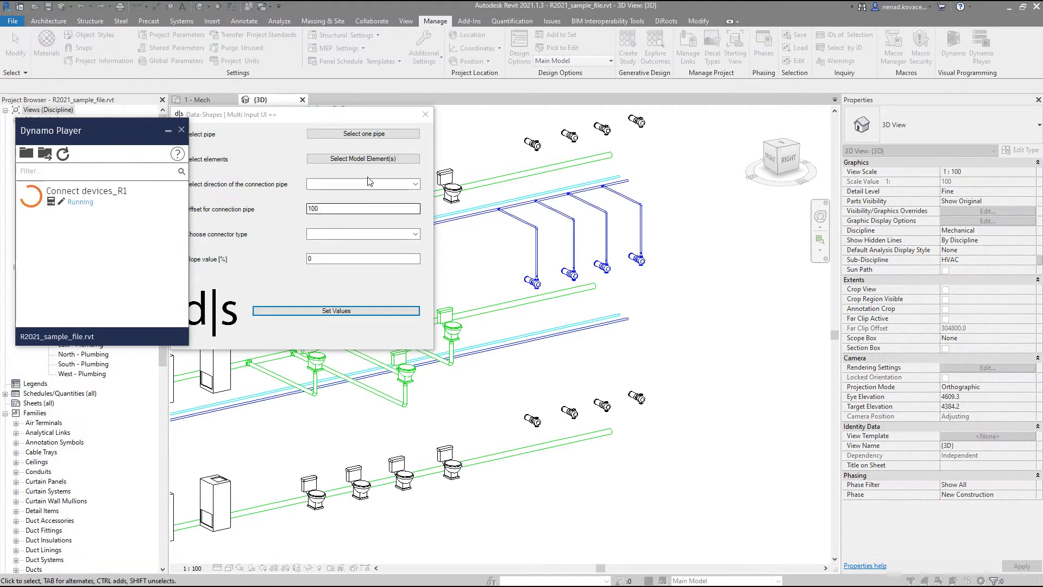
Choose the same four inline devices, already piped upward, as the elements to connect.
{"action": "left_click", "coordinate": [363, 158]}
{"action": "left_click_drag", "start_coordinate": [510, 254], "coordinate": [550, 297]}
{"action": "left_click", "coordinate": [526, 285]}
{"action": "left_click", "coordinate": [530, 282]}
{"action": "left_click", "coordinate": [574, 276]}
{"action": "left_click", "coordinate": [601, 272]}
{"action": "left_click", "coordinate": [637, 260]}
{"action": "left_click", "coordinate": [55, 87]}
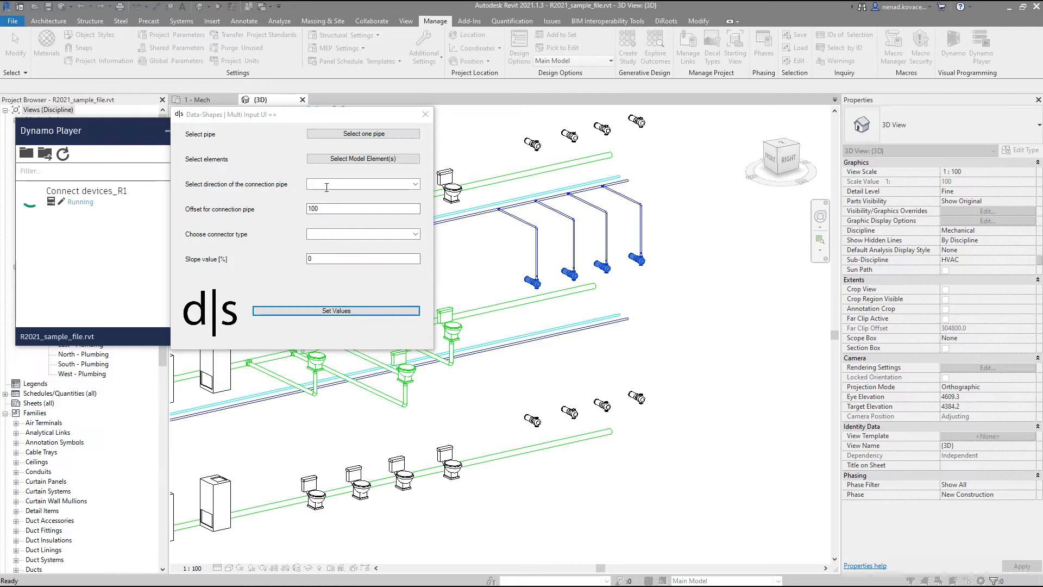
Set the connection direction to Down, choose the connector type, keep offset 100 and slope 0, and run the connection.
{"action": "left_click", "coordinate": [406, 185]}
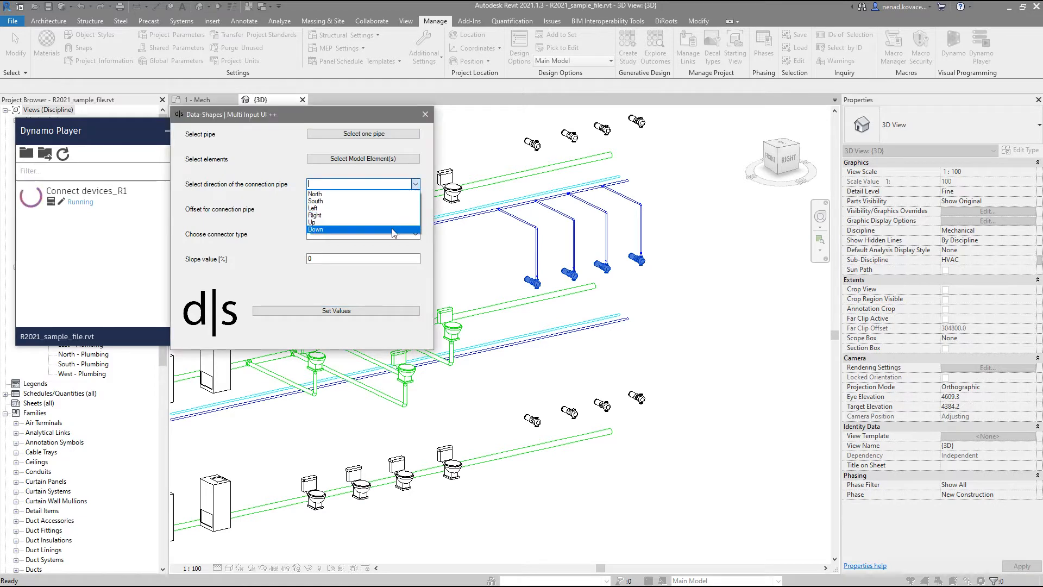
{"action": "left_click", "coordinate": [394, 229]}
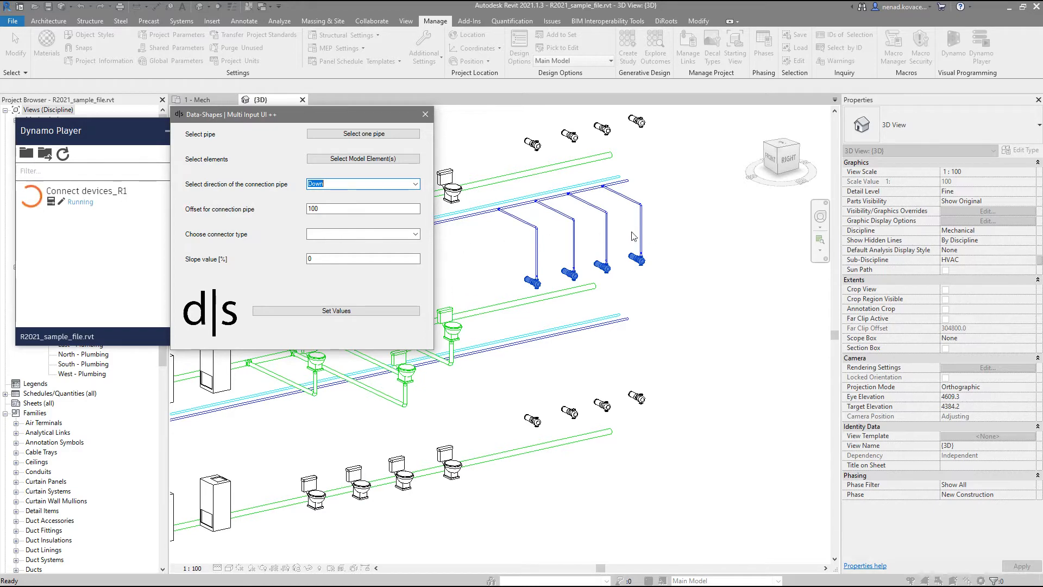
{"action": "left_click", "coordinate": [410, 234]}
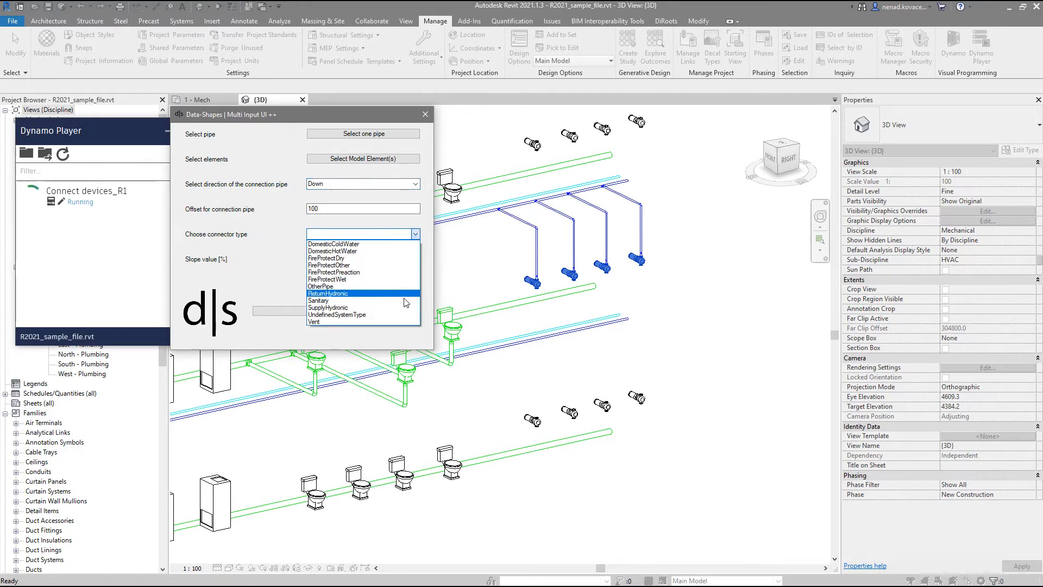
{"action": "left_click", "coordinate": [405, 304]}
{"action": "left_click", "coordinate": [407, 314]}
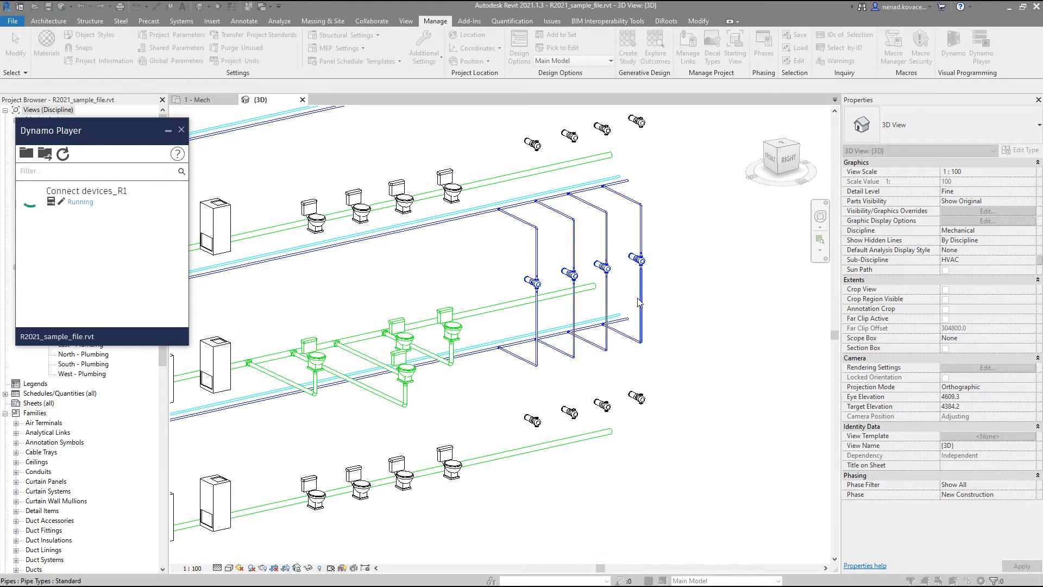
{"action": "scroll", "coordinate": [495, 333], "scroll_direction": "up", "scroll_amount": 5}
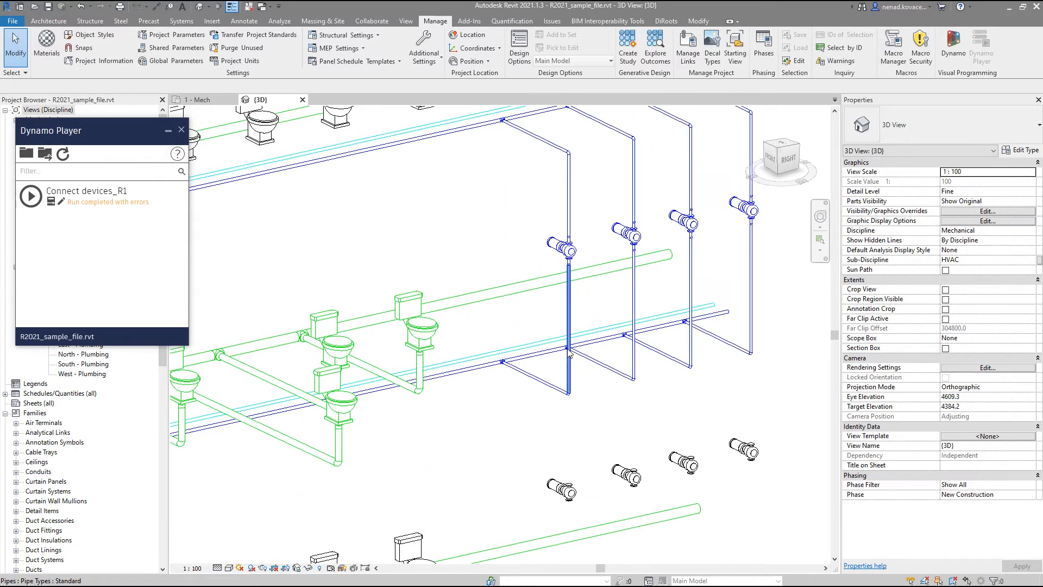
{"action": "middle_click_drag", "start_coordinate": [596, 415], "coordinate": [633, 434]}
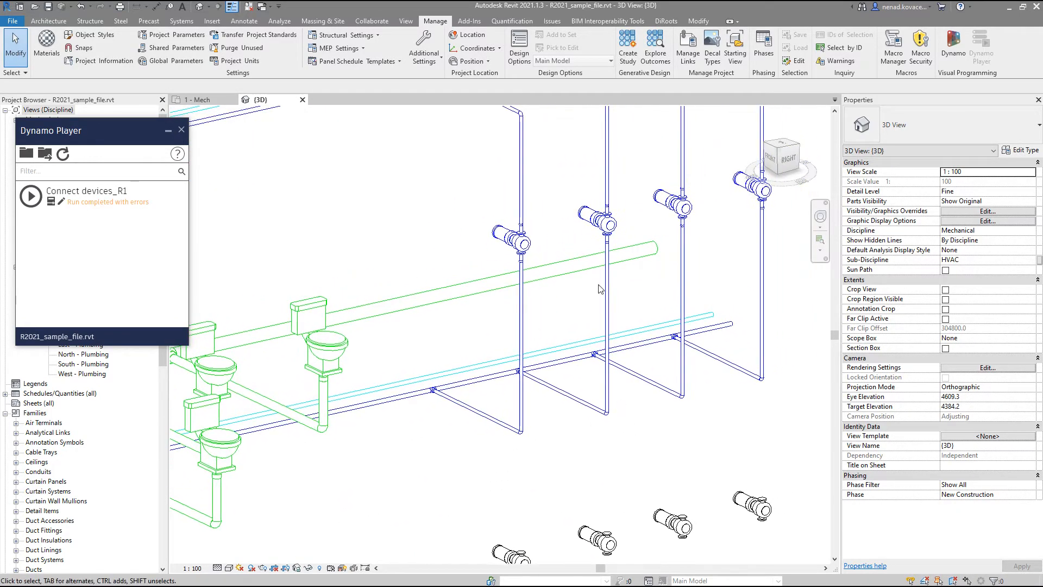
{"action": "scroll", "coordinate": [659, 348], "scroll_direction": "down", "scroll_amount": 8}
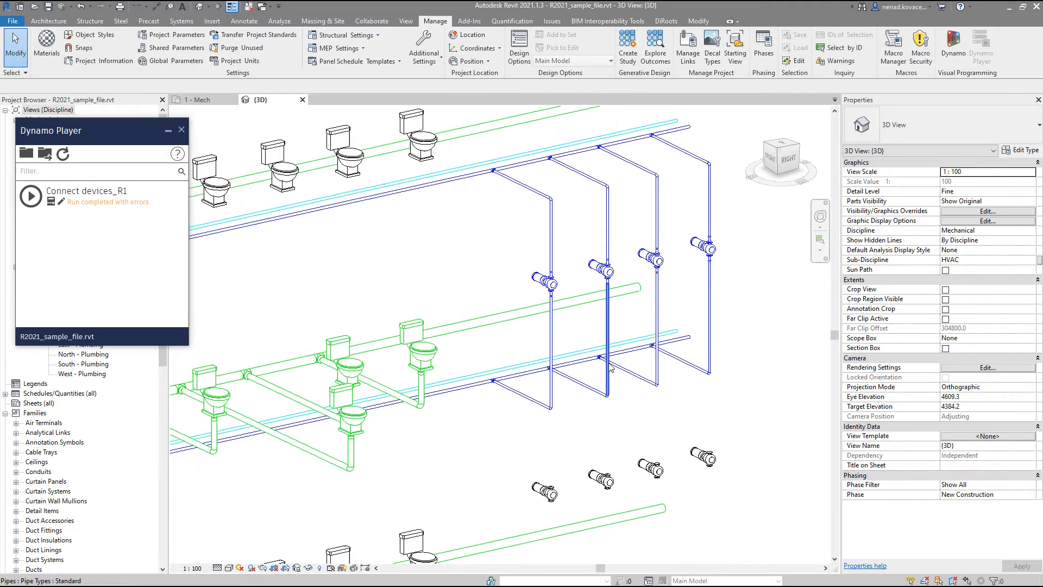
{"action": "scroll", "coordinate": [659, 368], "scroll_direction": "down", "scroll_amount": 1}
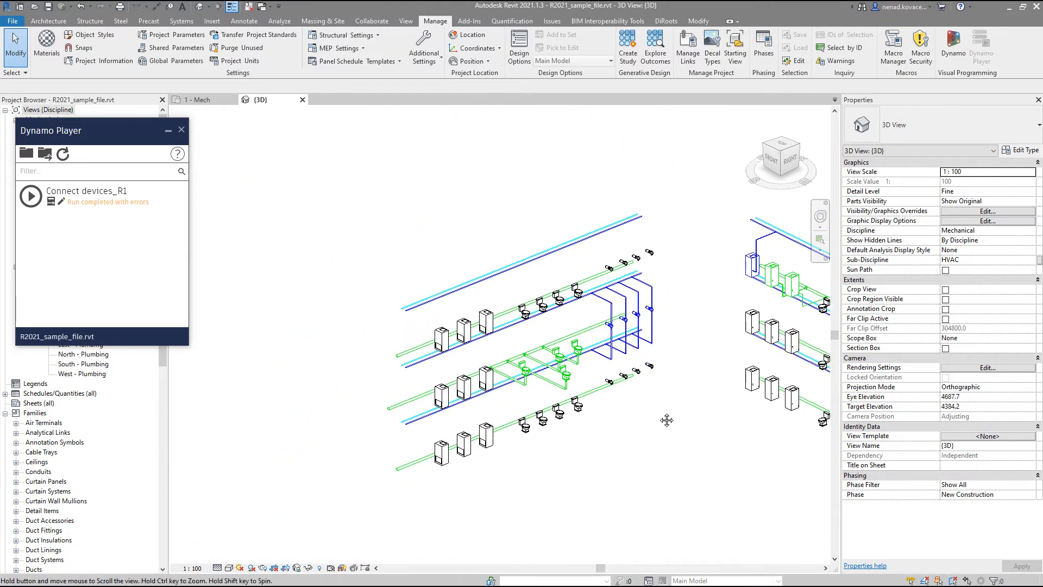
{"action": "middle_click_drag", "start_coordinate": [676, 424], "coordinate": [540, 349]}
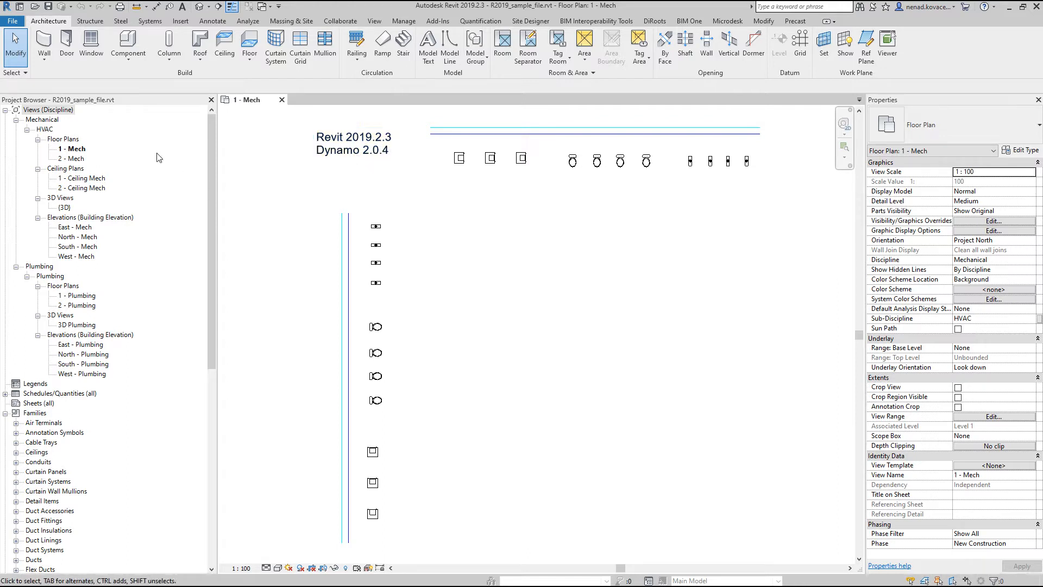
Show the model in the default 3D view and hide the Levels annotation category there.
{"action": "left_click", "coordinate": [199, 6]}
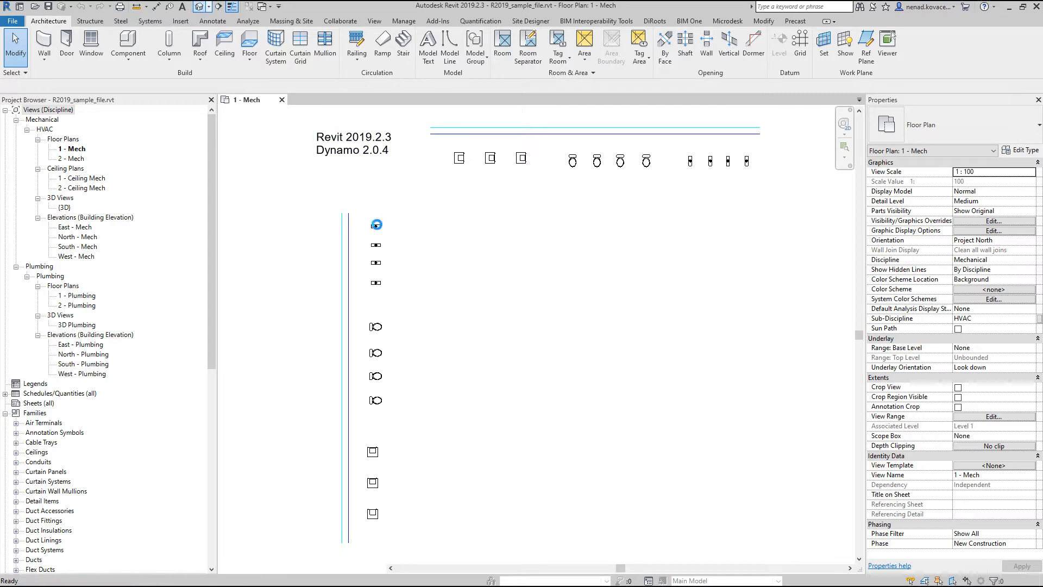
{"action": "key", "text": "v"}
{"action": "key", "text": "g"}
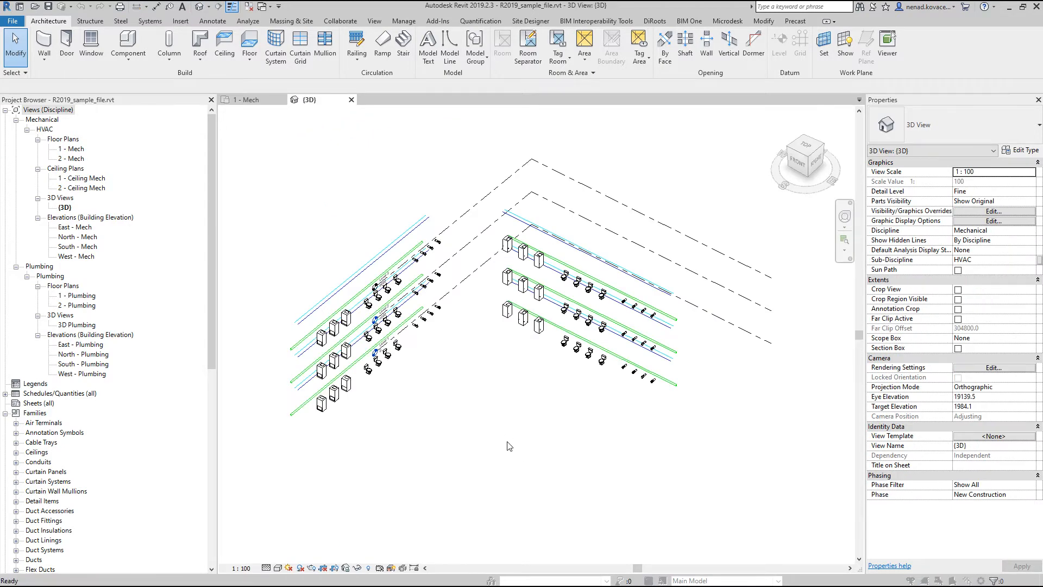
{"action": "left_click", "coordinate": [681, 180]}
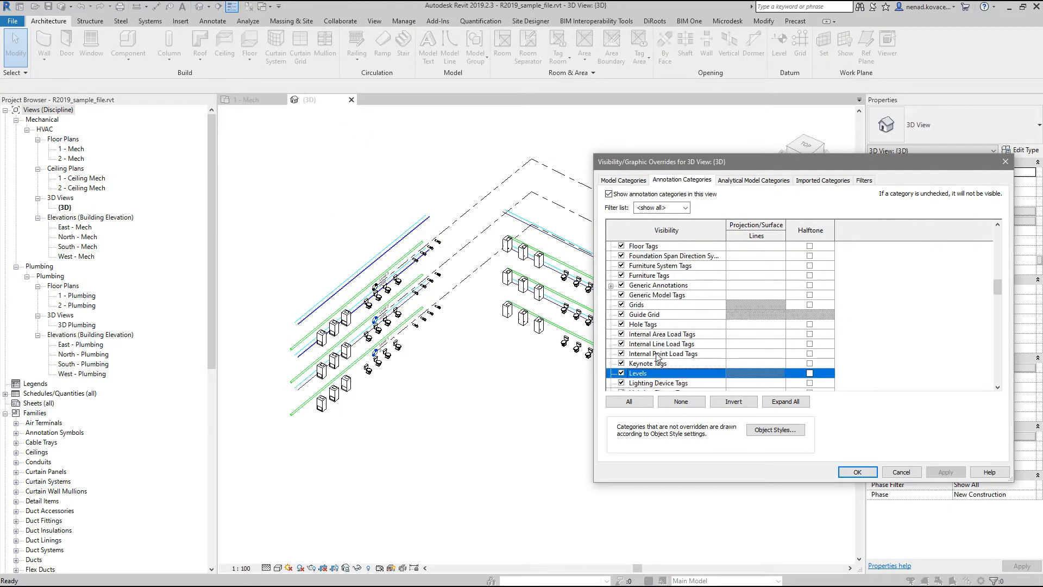
{"action": "left_click", "coordinate": [621, 373]}
{"action": "left_click", "coordinate": [857, 471]}
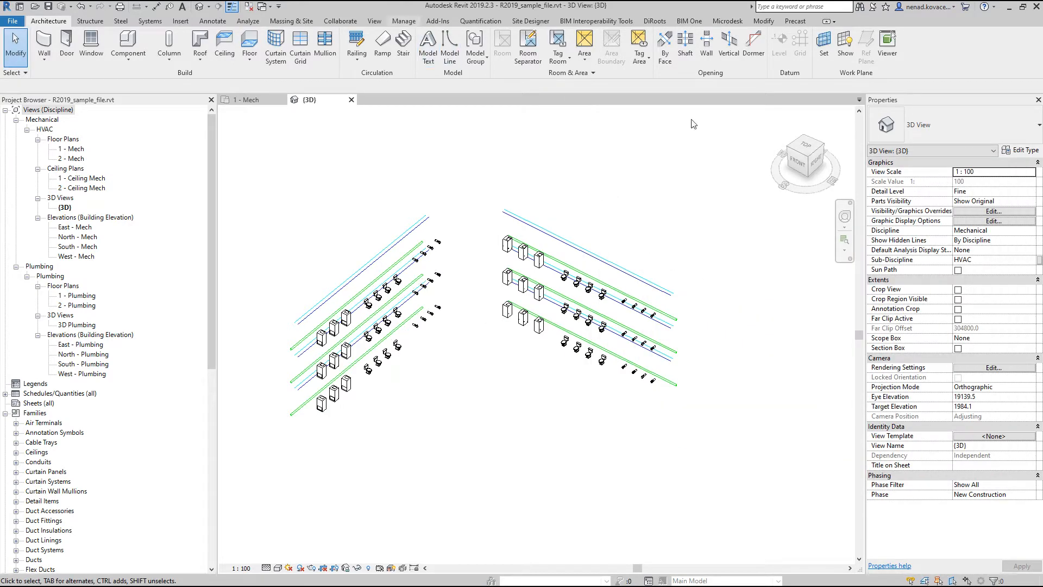
Launch Dynamo 2.0.4 with the Connect devices_R1 script in a maximized window.
{"action": "left_click", "coordinate": [403, 21]}
{"action": "left_click", "coordinate": [990, 54]}
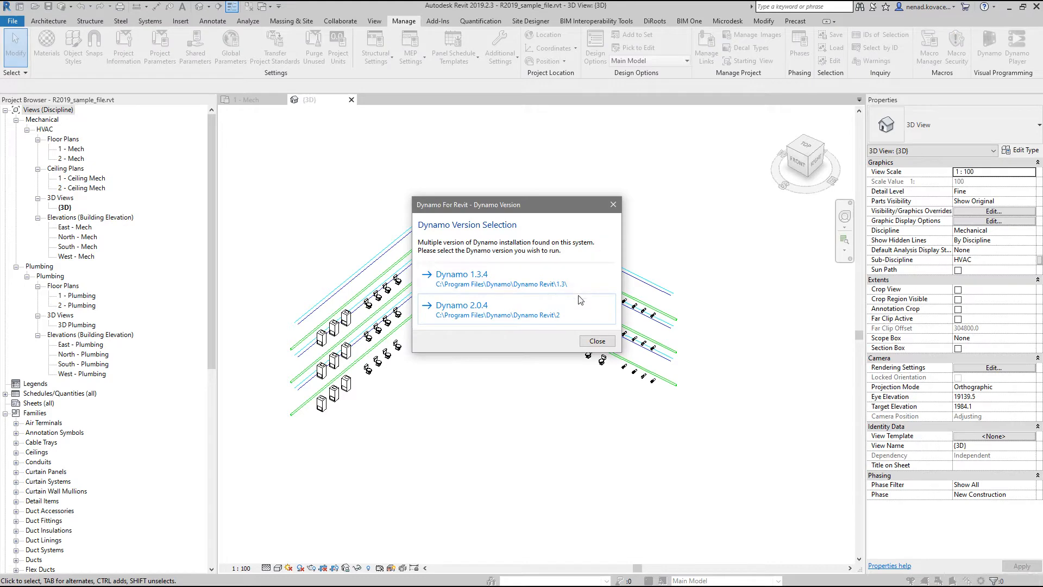
{"action": "left_click", "coordinate": [533, 319]}
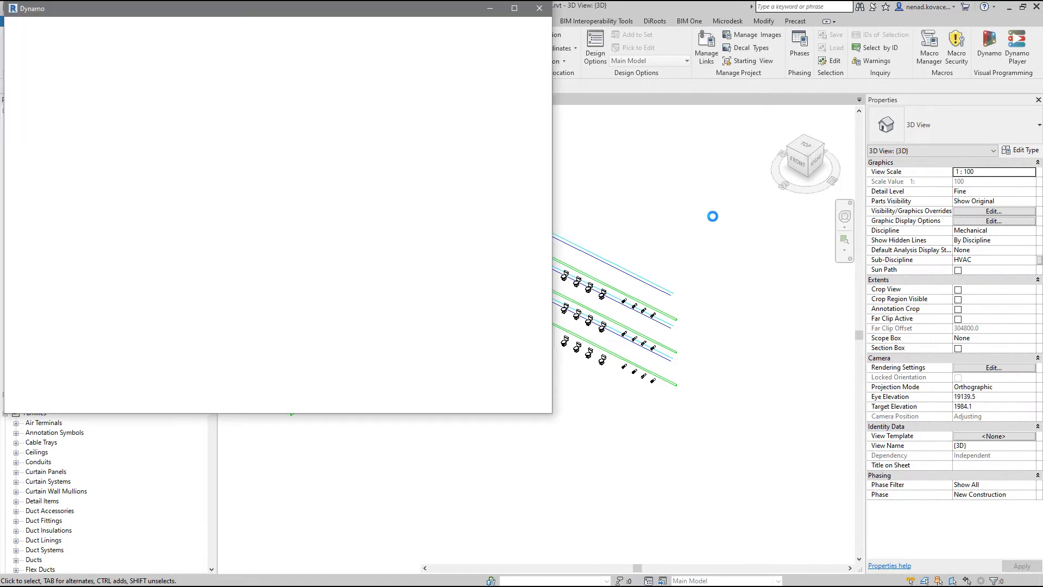
{"action": "double_click", "coordinate": [516, 9]}
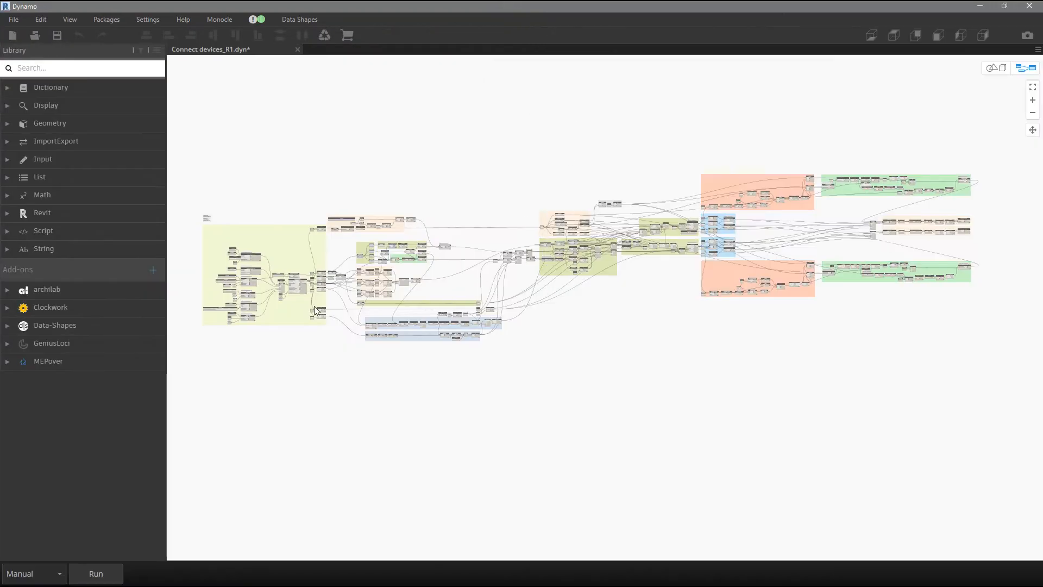
Set the Categories node feeding the pipe selection's CategoryFilter to Pipes.
{"action": "scroll", "coordinate": [206, 266], "scroll_direction": "up", "scroll_amount": 5}
{"action": "scroll", "coordinate": [246, 284], "scroll_direction": "up", "scroll_amount": 5}
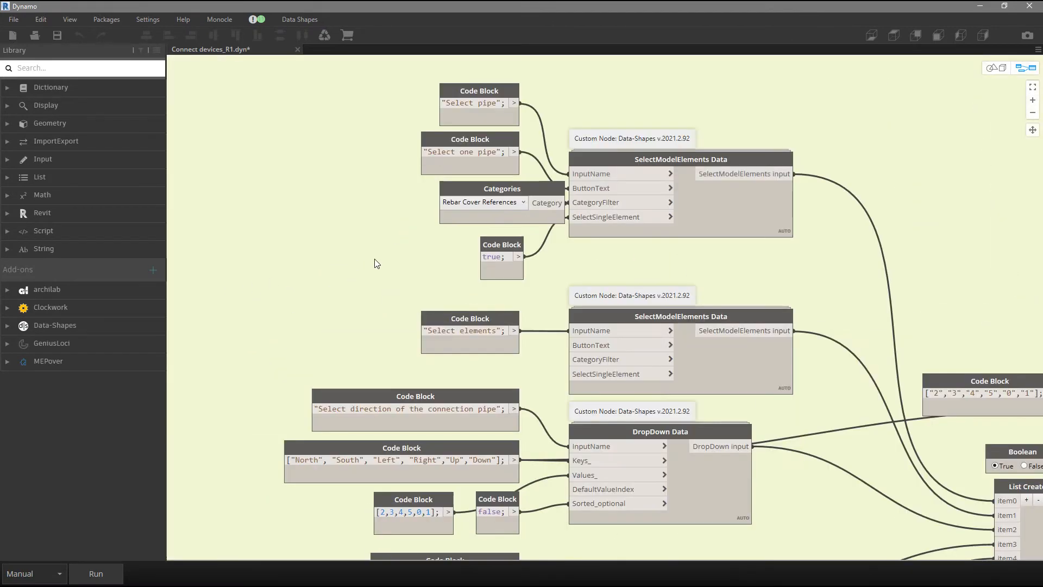
{"action": "scroll", "coordinate": [543, 228], "scroll_direction": "up", "scroll_amount": 2}
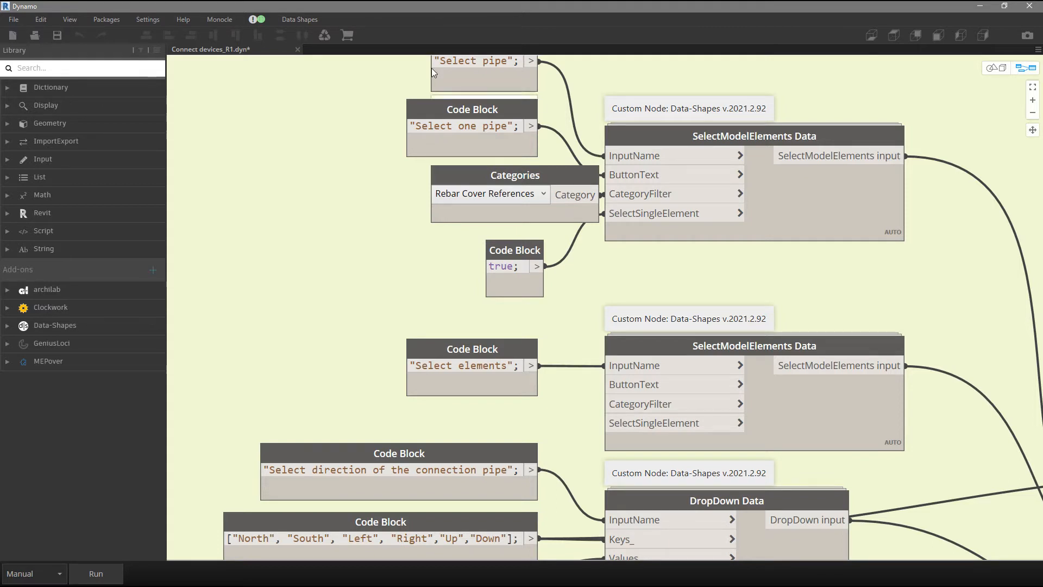
{"action": "mouse_move", "coordinate": [432, 69]}
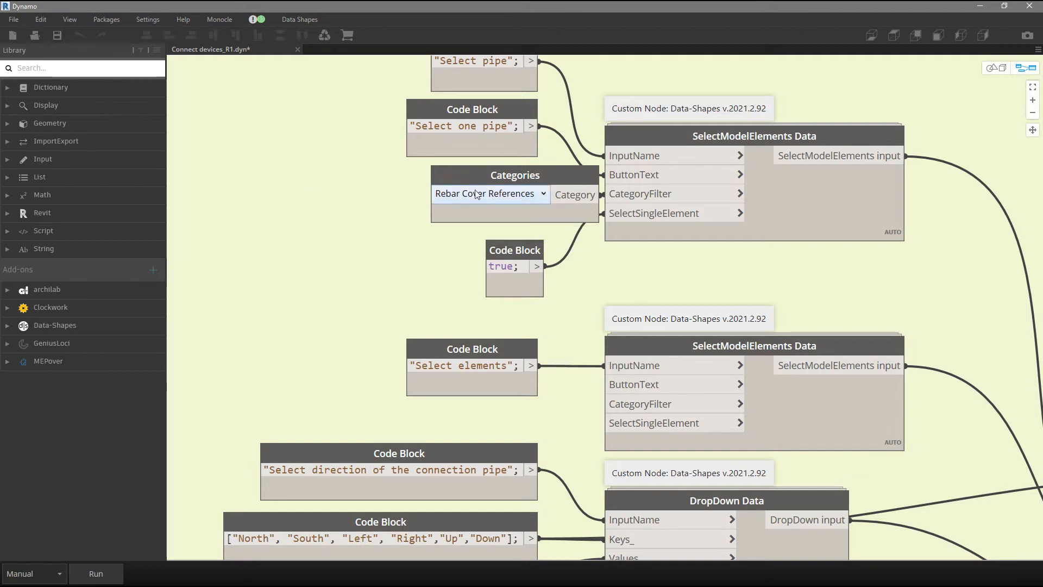
{"action": "left_click", "coordinate": [516, 197]}
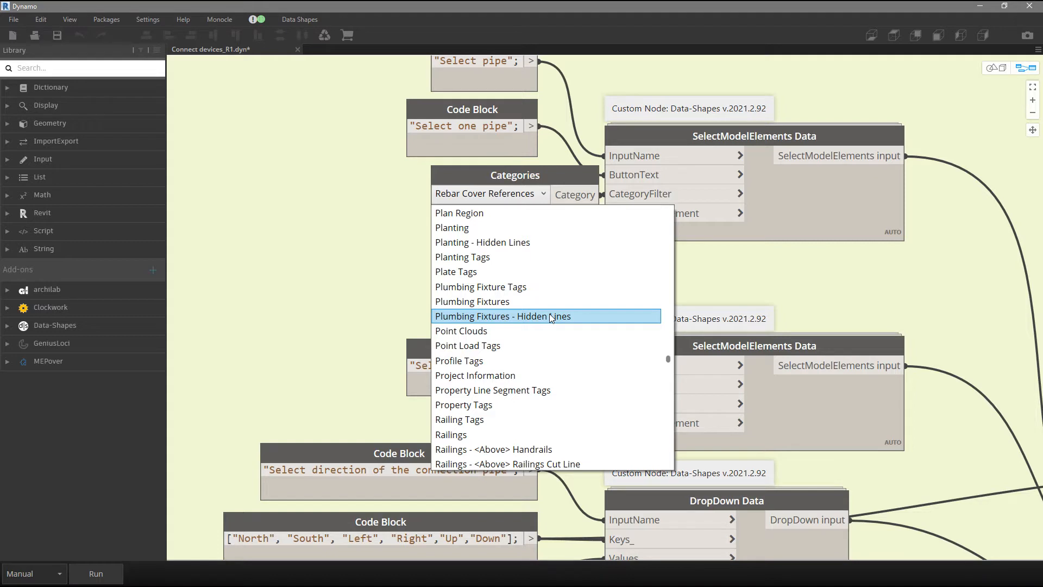
{"action": "scroll", "coordinate": [549, 314], "scroll_direction": "up", "scroll_amount": 1}
{"action": "scroll", "coordinate": [549, 314], "scroll_direction": "up", "scroll_amount": 2}
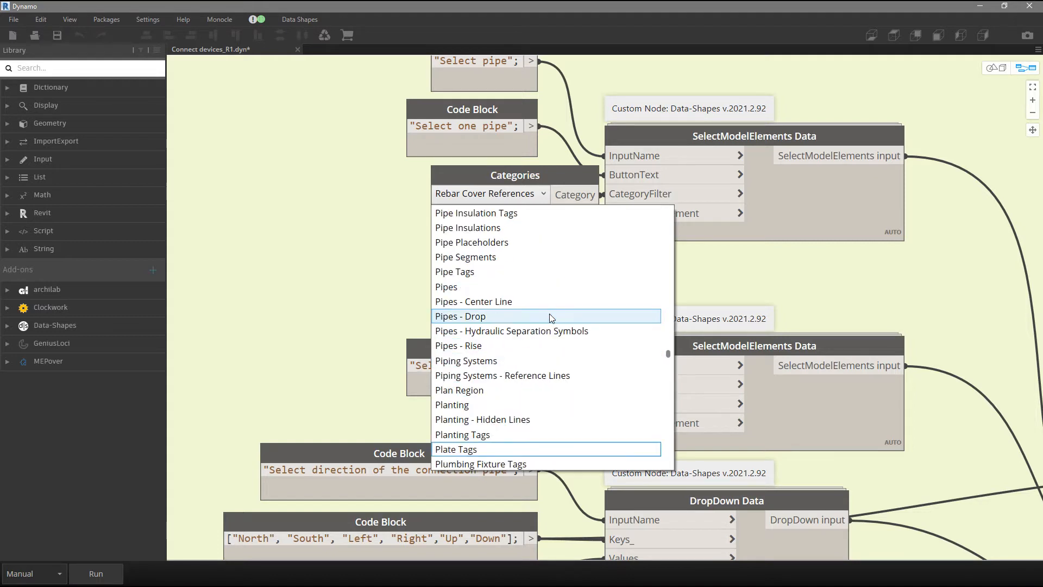
{"action": "left_click", "coordinate": [480, 283]}
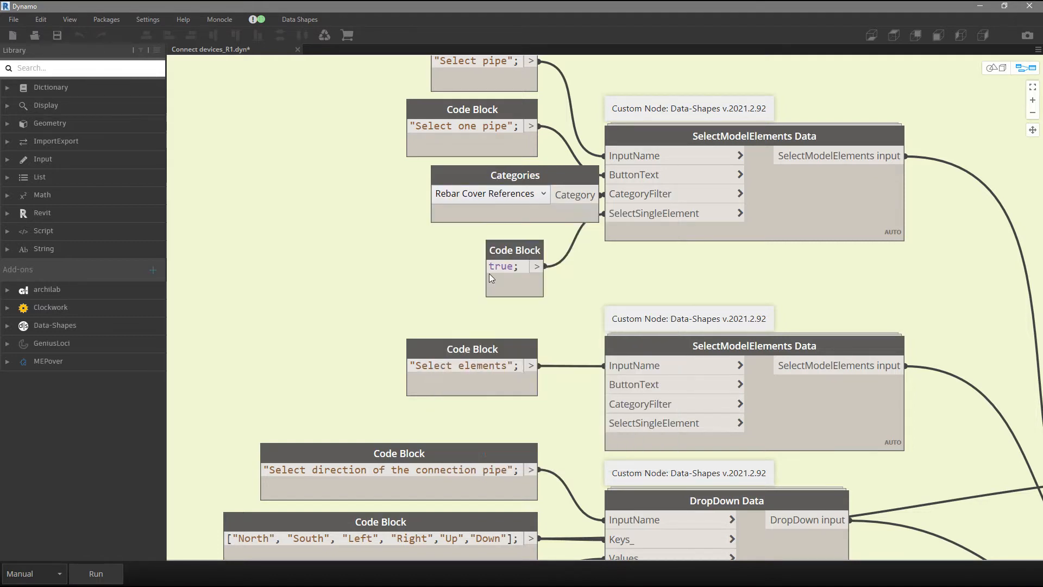
{"action": "scroll", "coordinate": [488, 200], "scroll_direction": "down", "scroll_amount": 4}
{"action": "scroll", "coordinate": [487, 200], "scroll_direction": "down", "scroll_amount": 1}
{"action": "scroll", "coordinate": [487, 200], "scroll_direction": "up", "scroll_amount": 4}
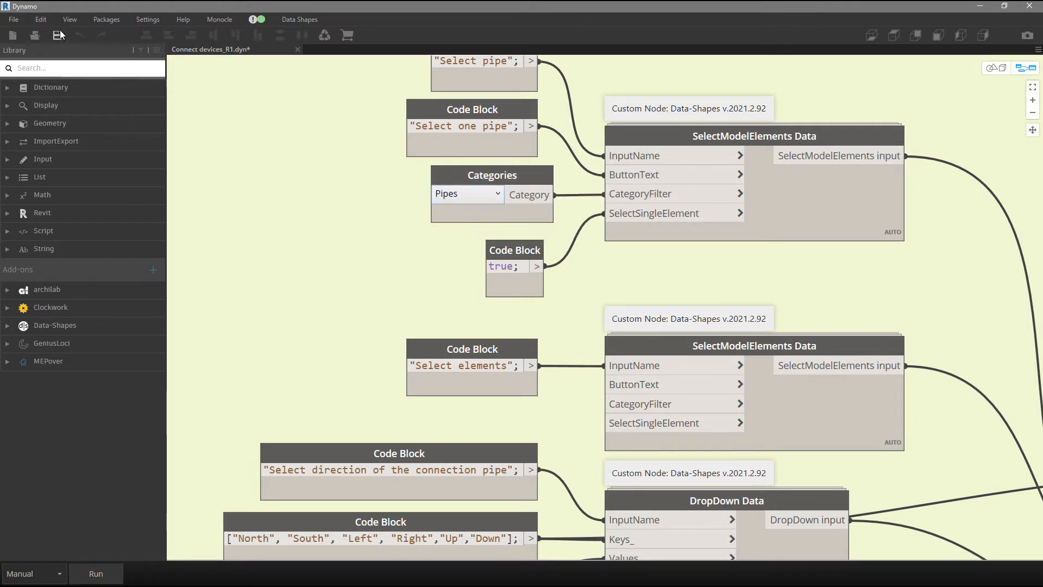
Save the script as Connect devices_R1_R2019.dyn in the same folder.
{"action": "left_click", "coordinate": [18, 22]}
{"action": "left_click", "coordinate": [47, 89]}
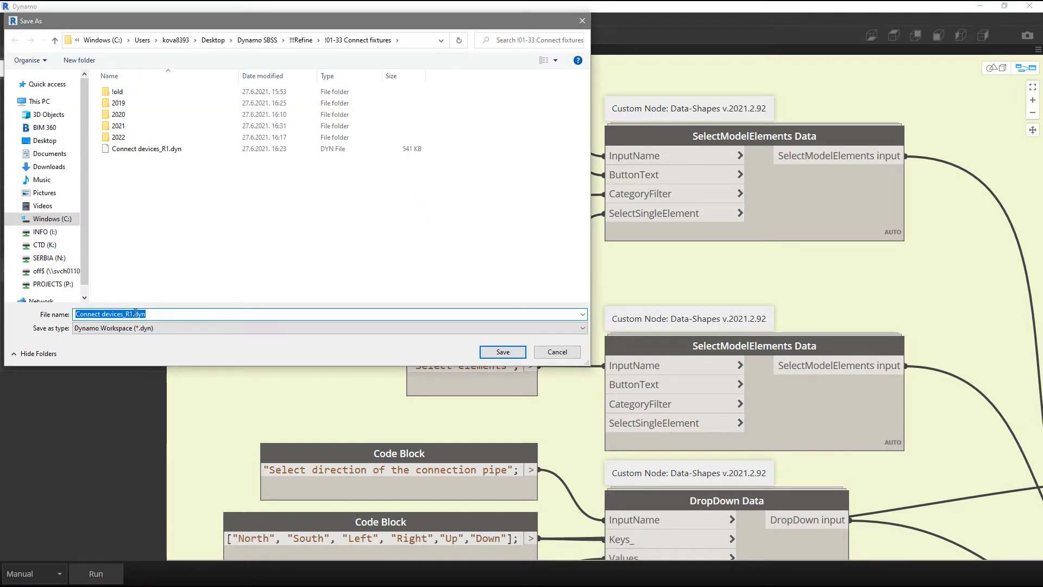
{"action": "left_click", "coordinate": [136, 315]}
{"action": "left_click", "coordinate": [132, 315]}
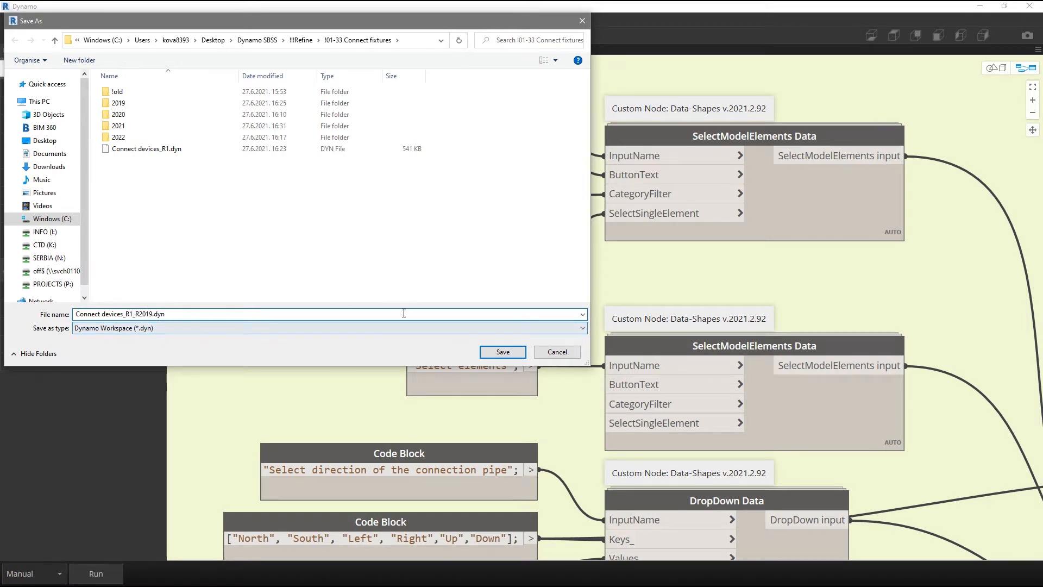
{"action": "left_click", "coordinate": [520, 356]}
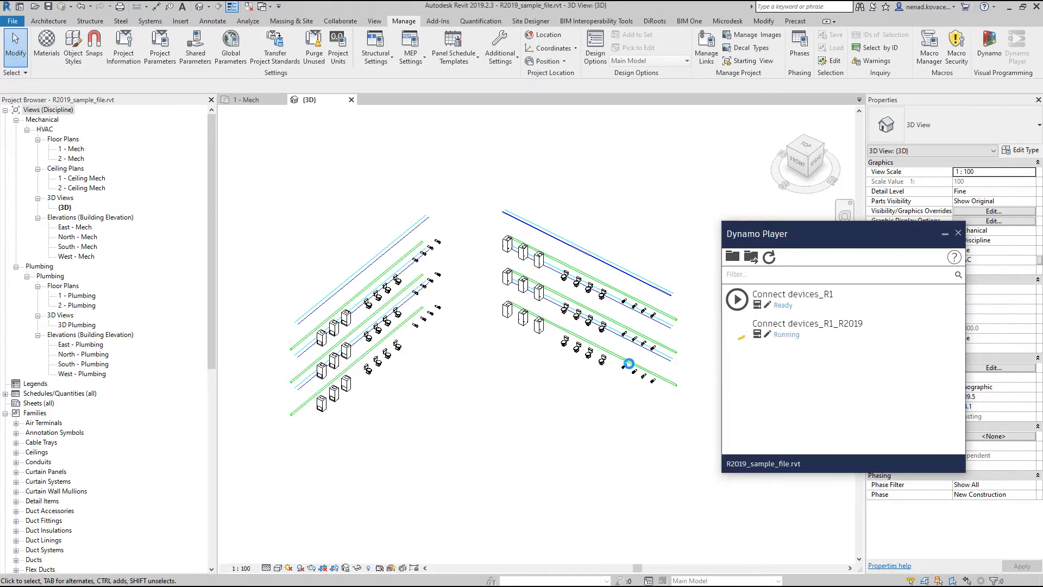
In the script's input form, pick the dark blue pipe above the lowest row of air handling units as the main pipe.
{"action": "left_click_drag", "start_coordinate": [325, 117], "coordinate": [224, 138]}
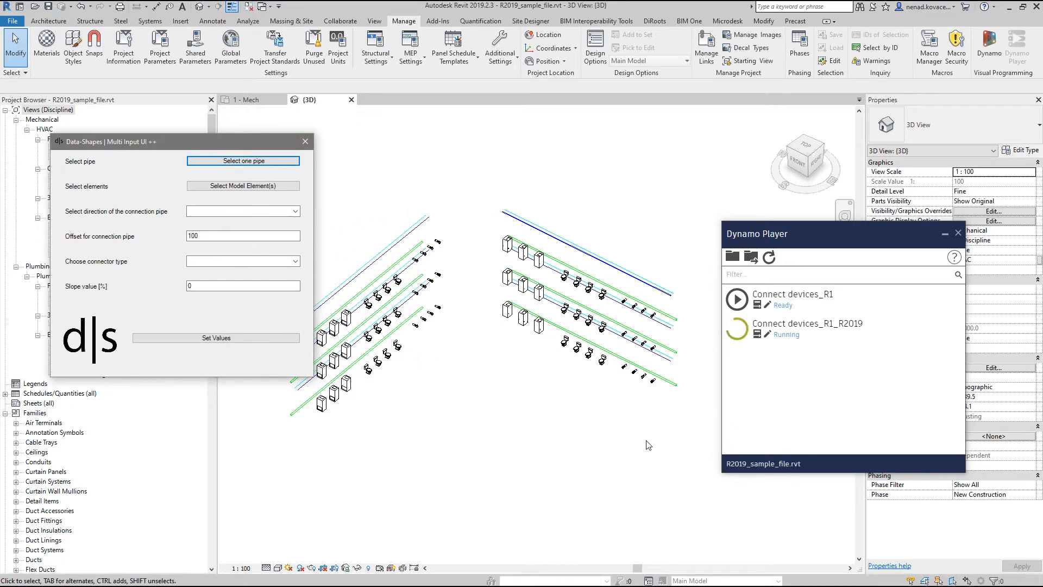
{"action": "left_click", "coordinate": [259, 160]}
{"action": "scroll", "coordinate": [541, 329], "scroll_direction": "up", "scroll_amount": 3}
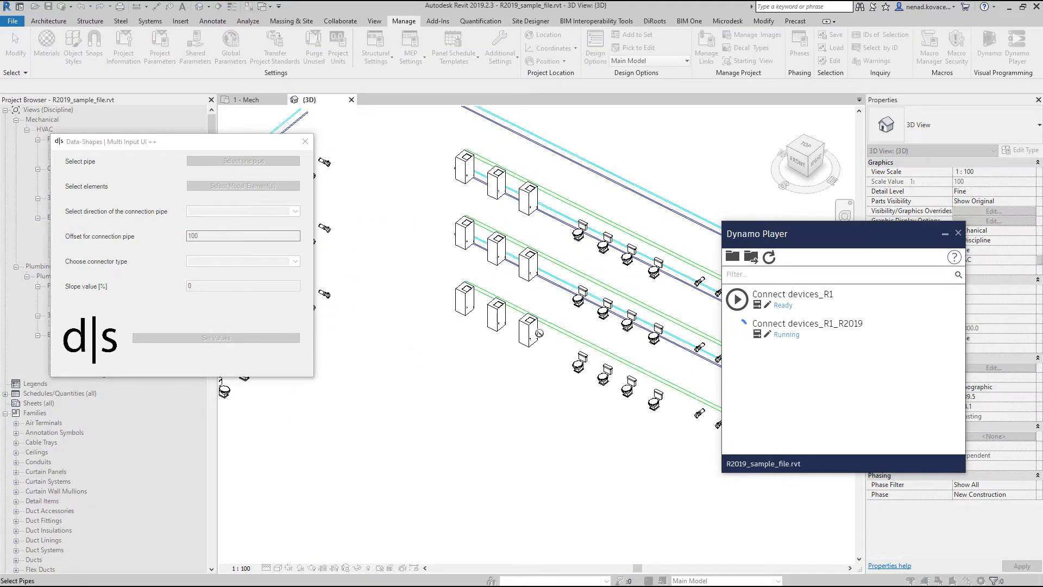
{"action": "scroll", "coordinate": [539, 333], "scroll_direction": "up", "scroll_amount": 2}
{"action": "left_click", "coordinate": [559, 253]}
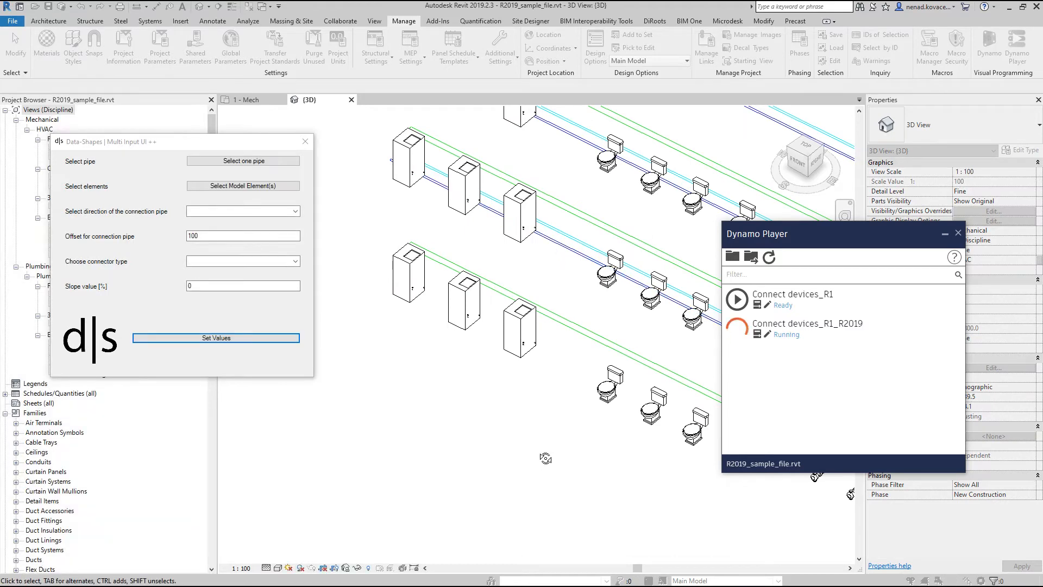
Choose the three air handling units in the lowest row as the elements to connect.
{"action": "middle_click_drag", "start_coordinate": [538, 453], "coordinate": [571, 387], "text": "shift"}
{"action": "middle_click_drag", "start_coordinate": [561, 428], "coordinate": [641, 326]}
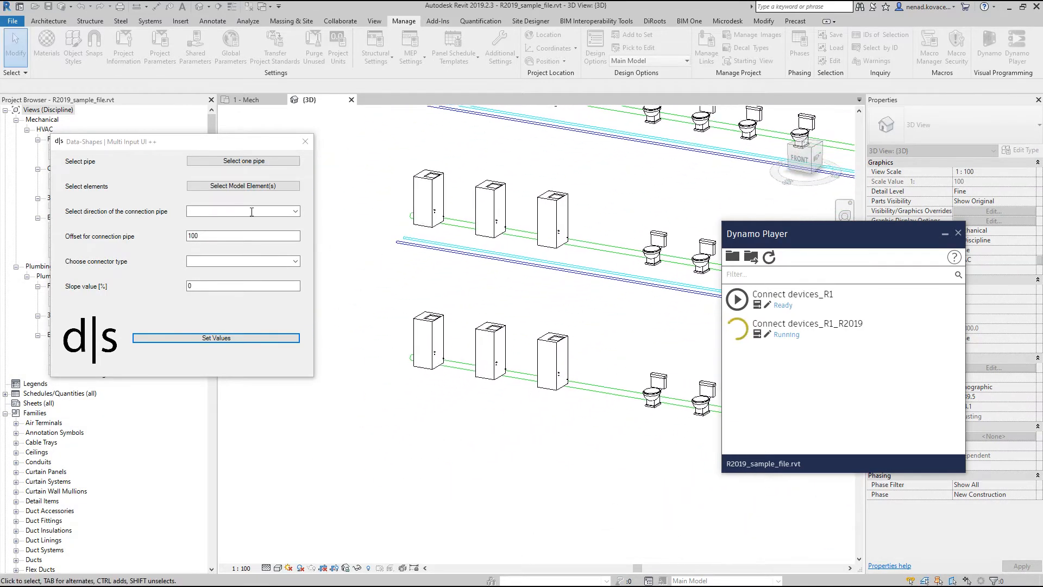
{"action": "left_click", "coordinate": [219, 188]}
{"action": "left_click_drag", "start_coordinate": [388, 278], "coordinate": [608, 464]}
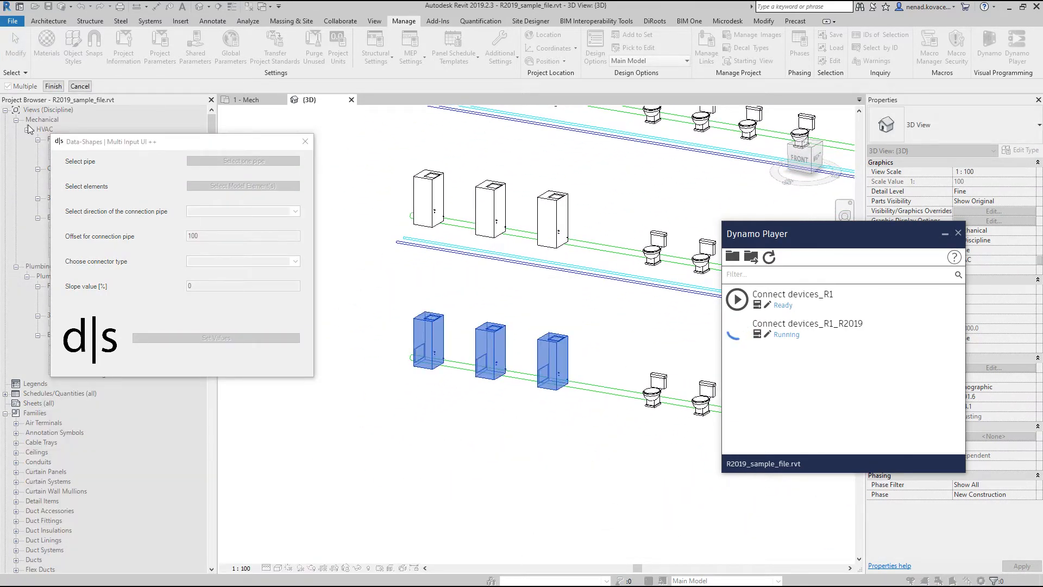
{"action": "left_click", "coordinate": [53, 87]}
Set the connection direction to Right and the offset to 1000, choose the connector type, keep slope 0, and run the connection.
{"action": "left_click", "coordinate": [288, 211]}
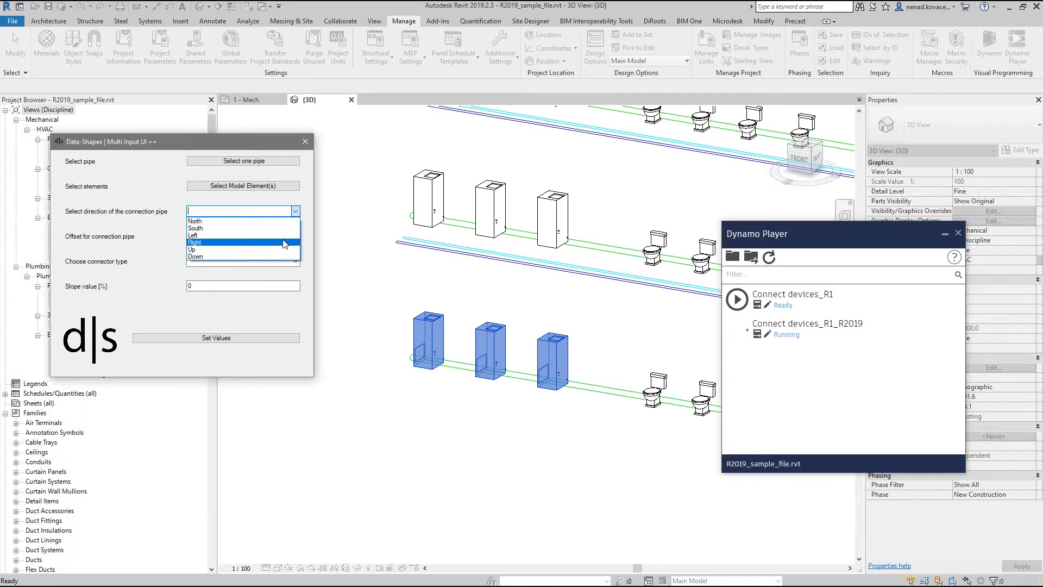
{"action": "left_click", "coordinate": [274, 243]}
{"action": "left_click", "coordinate": [201, 235]}
{"action": "type", "text": "1000"}
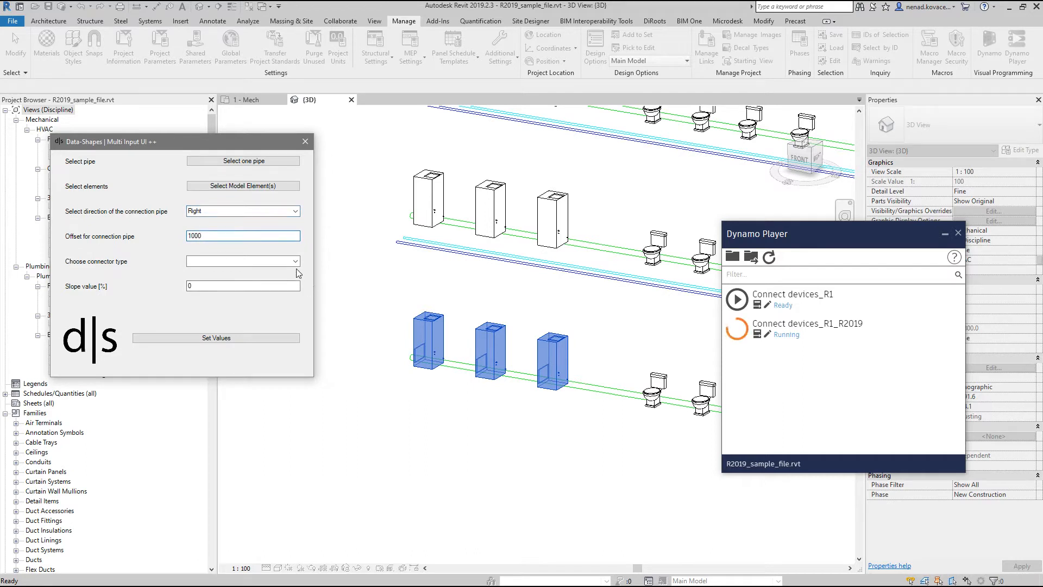
{"action": "left_click", "coordinate": [295, 262]}
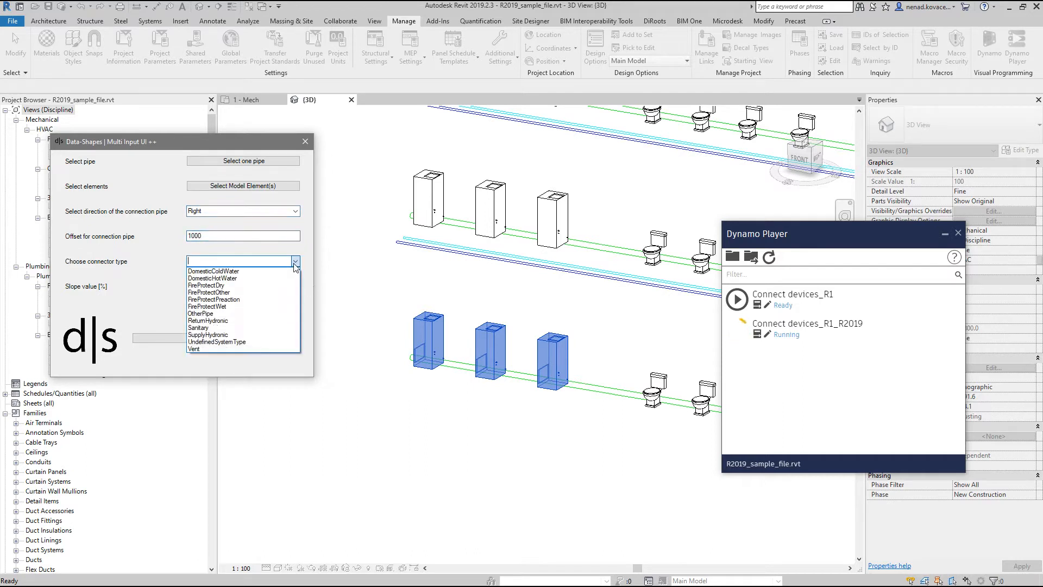
{"action": "left_click", "coordinate": [294, 314]}
{"action": "left_click", "coordinate": [228, 338]}
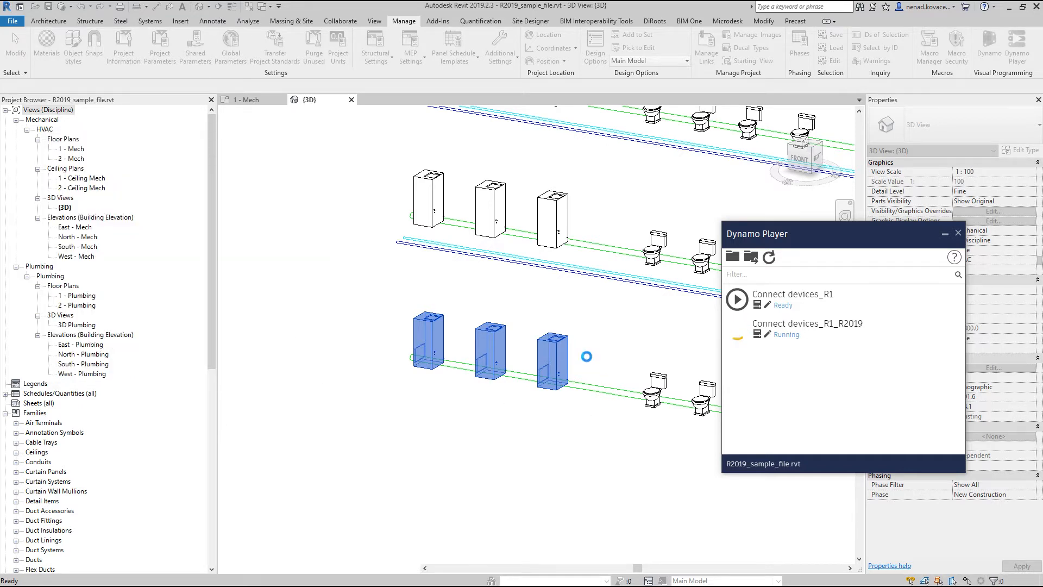
Rerun the Connect devices_R1_R2019 script and pick the green pipe beside the lowest row of water closets as the main pipe.
{"action": "scroll", "coordinate": [525, 302], "scroll_direction": "up", "scroll_amount": 4}
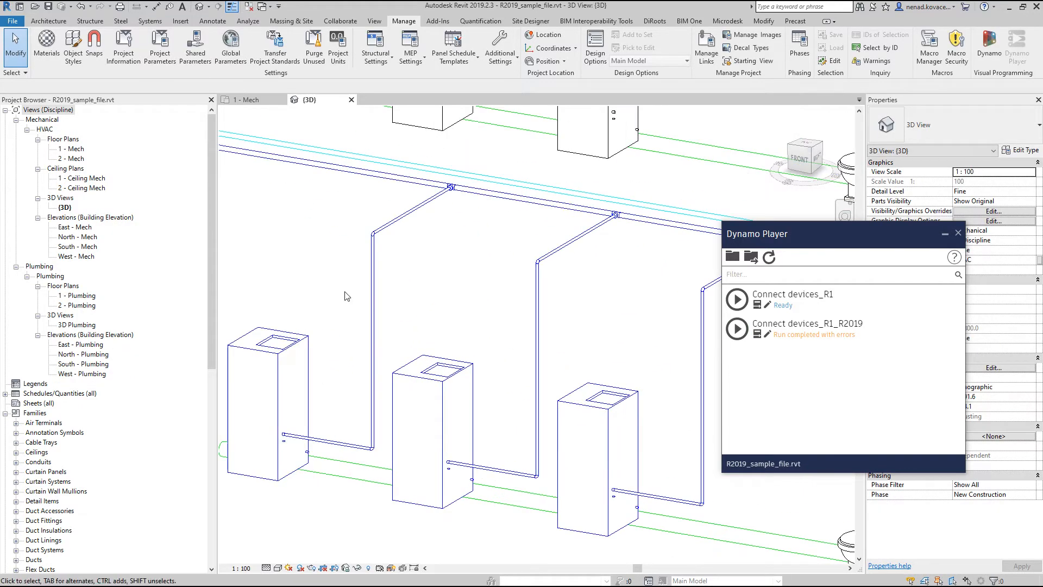
{"action": "scroll", "coordinate": [346, 296], "scroll_direction": "down", "scroll_amount": 3}
{"action": "scroll", "coordinate": [376, 370], "scroll_direction": "up", "scroll_amount": 5}
{"action": "scroll", "coordinate": [502, 427], "scroll_direction": "down", "scroll_amount": 3}
{"action": "middle_click_drag", "start_coordinate": [612, 504], "coordinate": [305, 413]}
{"action": "scroll", "coordinate": [314, 398], "scroll_direction": "down", "scroll_amount": 2}
{"action": "left_click", "coordinate": [738, 328]}
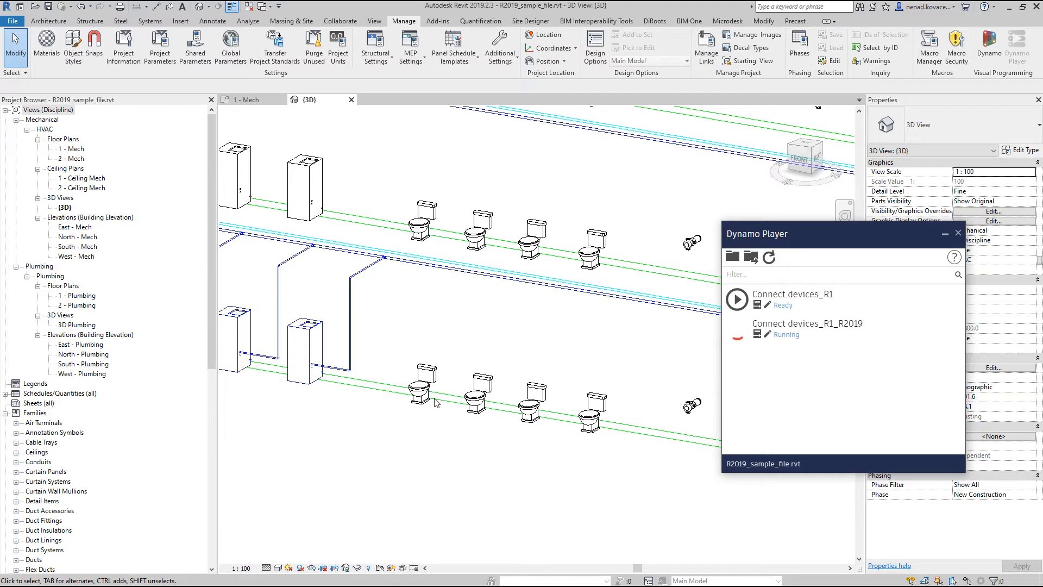
{"action": "left_click", "coordinate": [433, 134]}
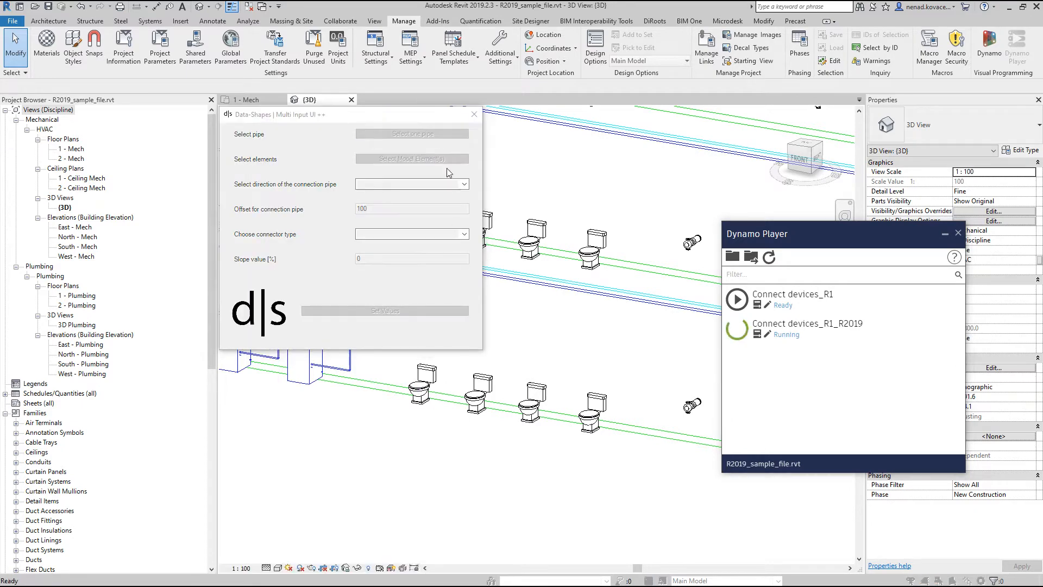
{"action": "left_click", "coordinate": [655, 427]}
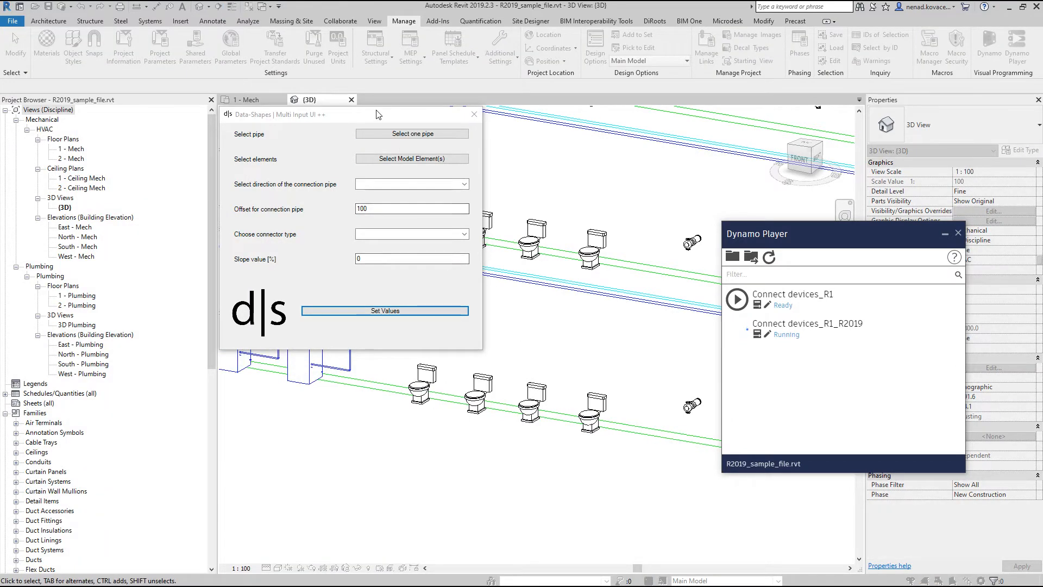
Choose the four water closets in the lowest row as the elements to connect.
{"action": "left_click_drag", "start_coordinate": [373, 110], "coordinate": [175, 154]}
{"action": "left_click", "coordinate": [217, 202]}
{"action": "left_click_drag", "start_coordinate": [386, 323], "coordinate": [644, 488]}
{"action": "left_click", "coordinate": [53, 86]}
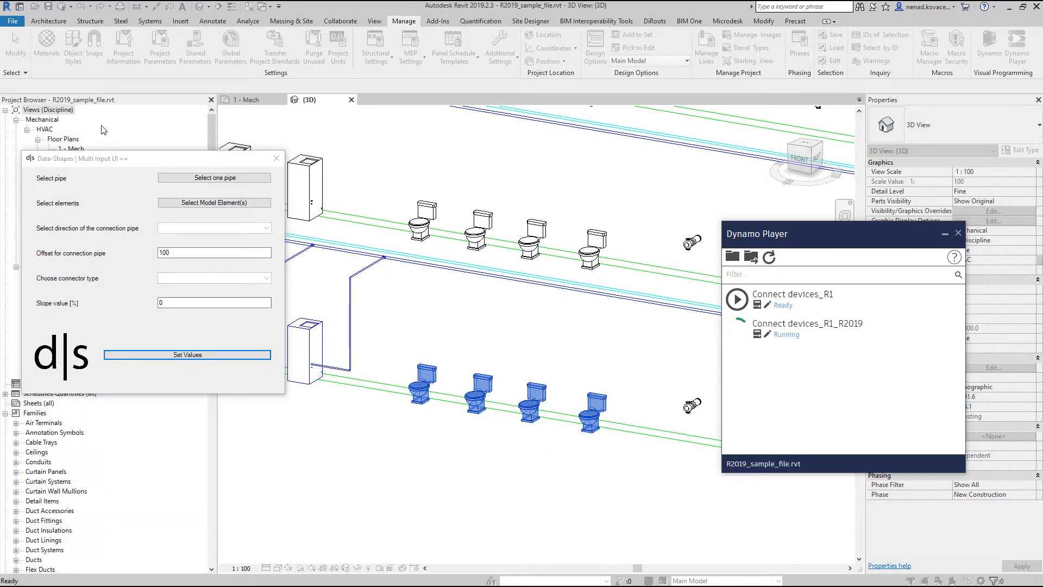
Set the direction to Down, connector type Sanitary and slope 2 %, keep offset 100, and run the connection.
{"action": "left_click", "coordinate": [266, 227]}
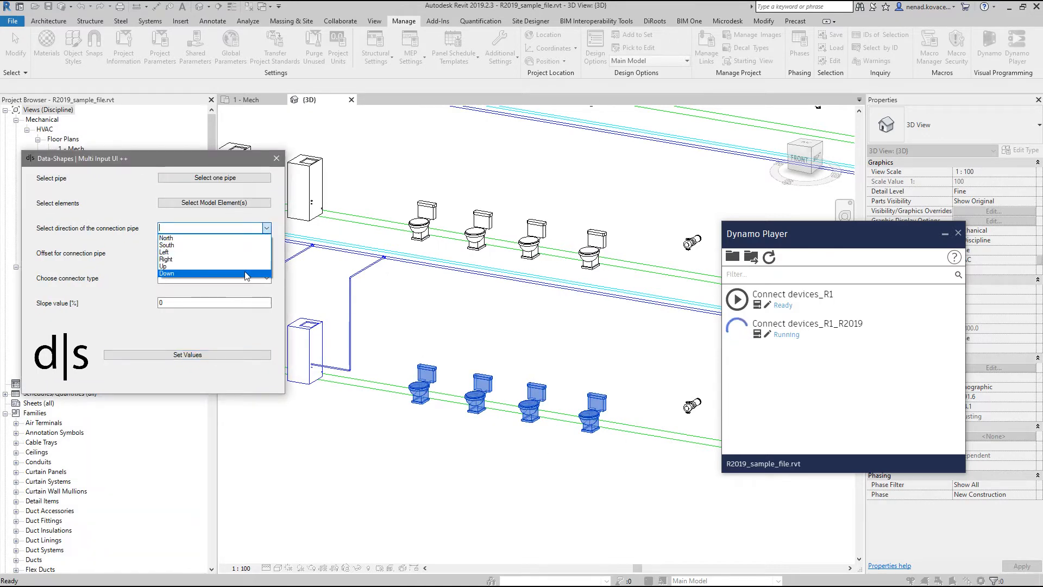
{"action": "left_click", "coordinate": [246, 273]}
{"action": "left_click", "coordinate": [266, 278]}
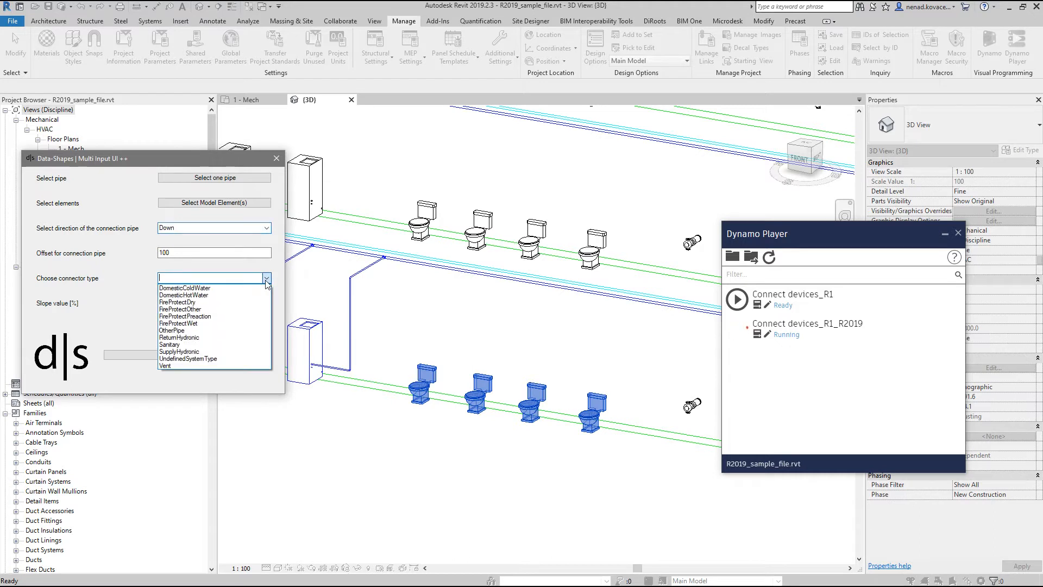
{"action": "left_click", "coordinate": [255, 345]}
{"action": "key", "text": "Tab"}
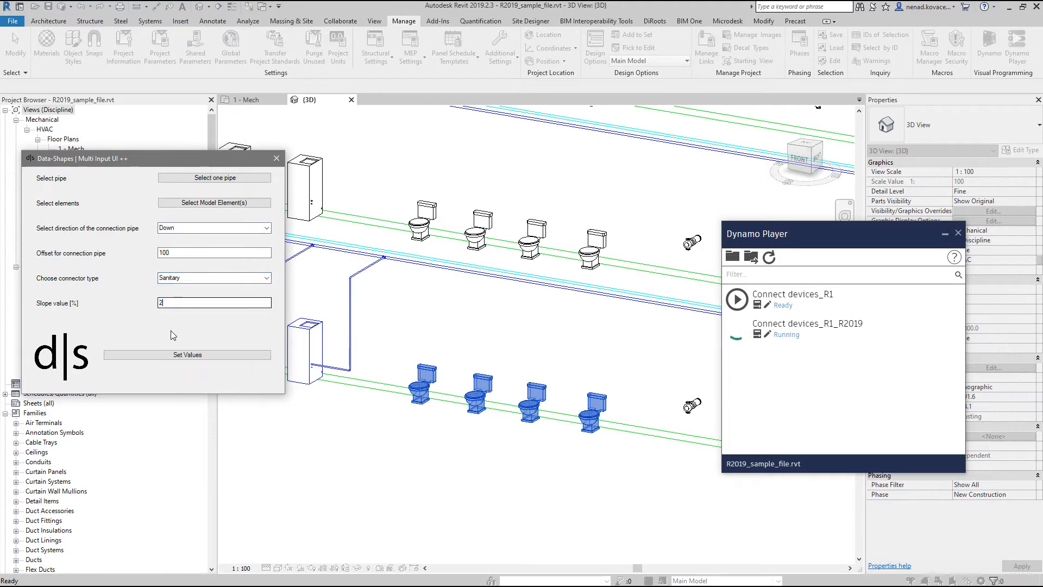
{"action": "left_click", "coordinate": [189, 355]}
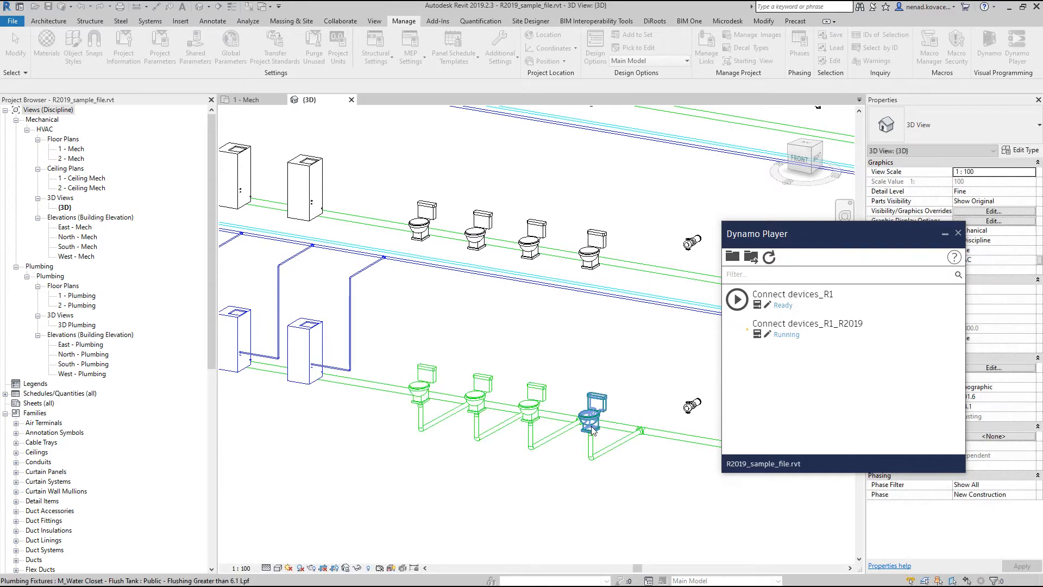
Examine the sloped connection pipes between the lowest row of water closets and their green main pipe.
{"action": "scroll", "coordinate": [357, 364], "scroll_direction": "down", "scroll_amount": 3}
{"action": "left_click_drag", "start_coordinate": [369, 336], "coordinate": [536, 476]}
{"action": "key", "text": "h"}
{"action": "key", "text": "i"}
{"action": "left_click", "coordinate": [816, 157]}
{"action": "left_click", "coordinate": [579, 388]}
{"action": "left_click_drag", "start_coordinate": [830, 231], "coordinate": [838, 187]}
Rerun the Connect devices_R1_R2019 script and pick the cyan pipe above the middle row of inline devices as the main pipe.
{"action": "middle_click_drag", "start_coordinate": [435, 364], "coordinate": [852, 358], "text": "shift"}
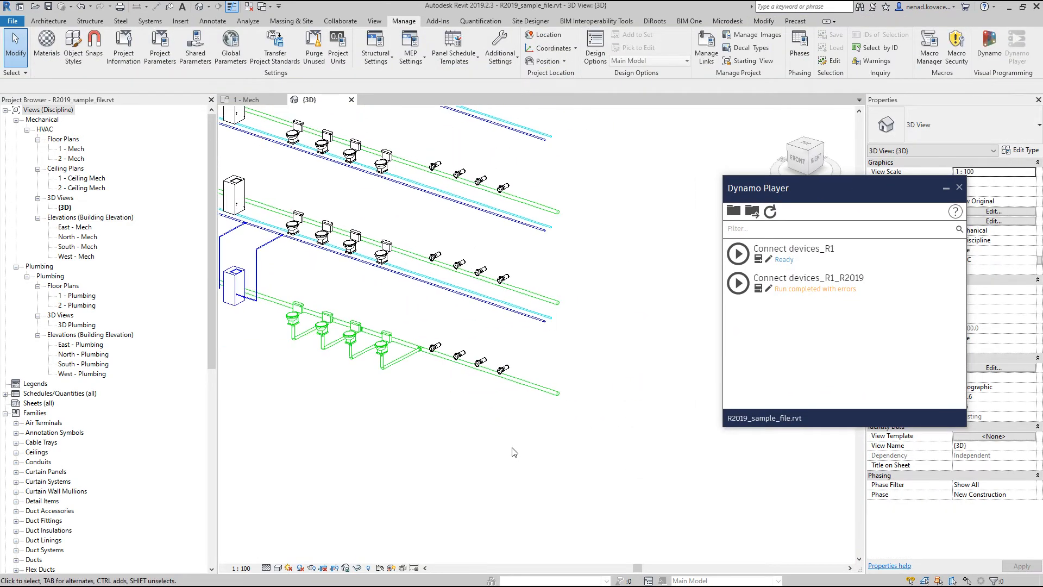
{"action": "scroll", "coordinate": [530, 315], "scroll_direction": "down", "scroll_amount": 1}
{"action": "scroll", "coordinate": [521, 294], "scroll_direction": "up", "scroll_amount": 2}
{"action": "left_click", "coordinate": [738, 282]}
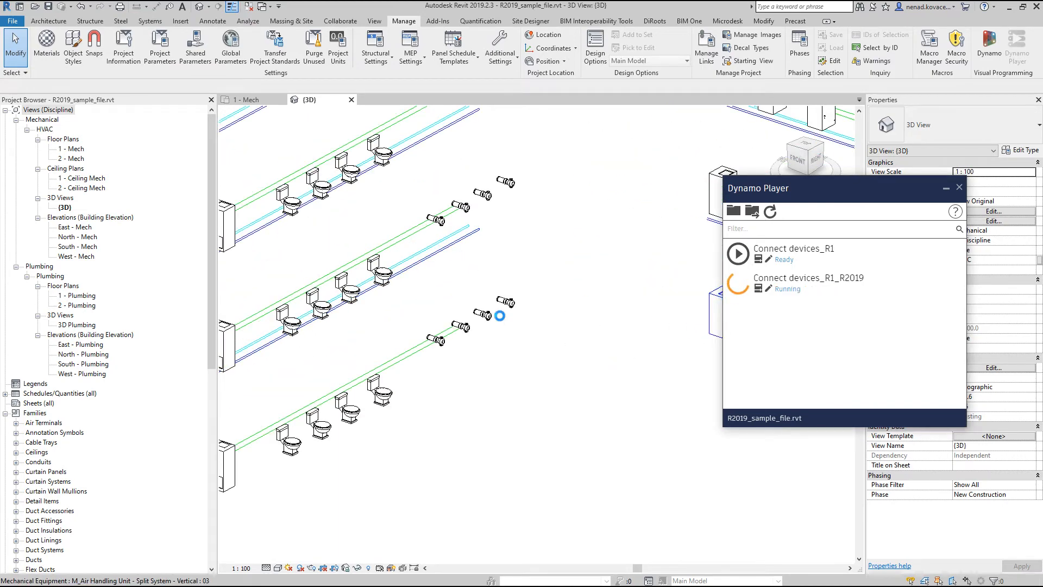
{"action": "left_click_drag", "start_coordinate": [370, 111], "coordinate": [217, 139]}
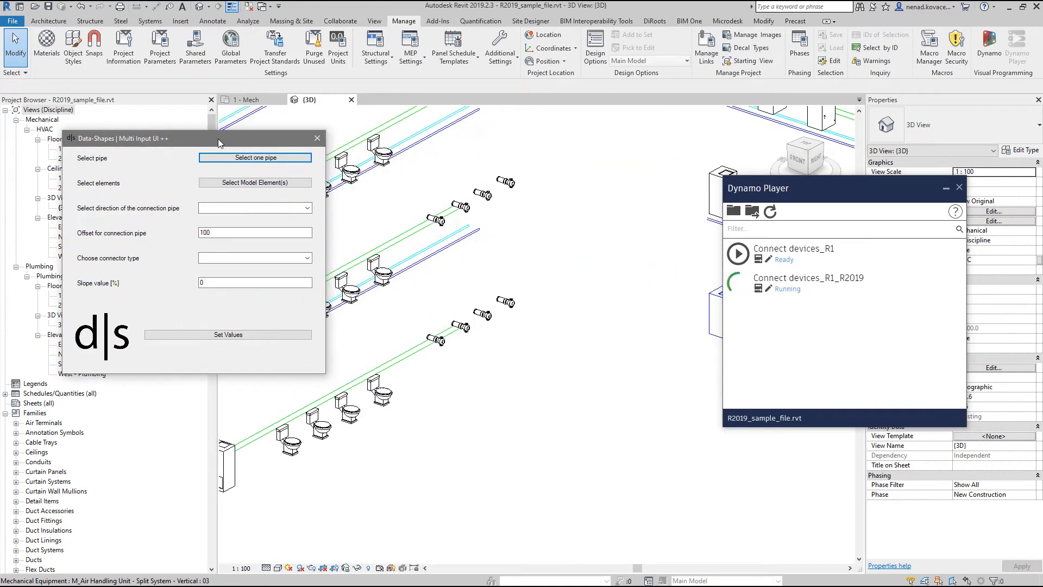
{"action": "left_click", "coordinate": [253, 163]}
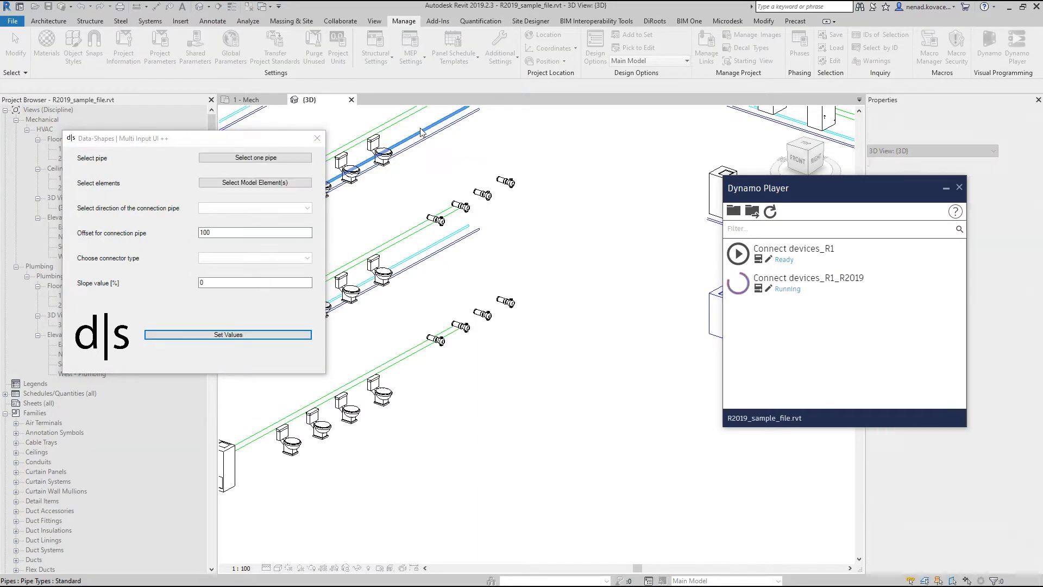
{"action": "middle_click_drag", "start_coordinate": [470, 180], "coordinate": [481, 147]}
Choose the four inline devices in the middle row as the elements to connect.
{"action": "left_click", "coordinate": [268, 184]}
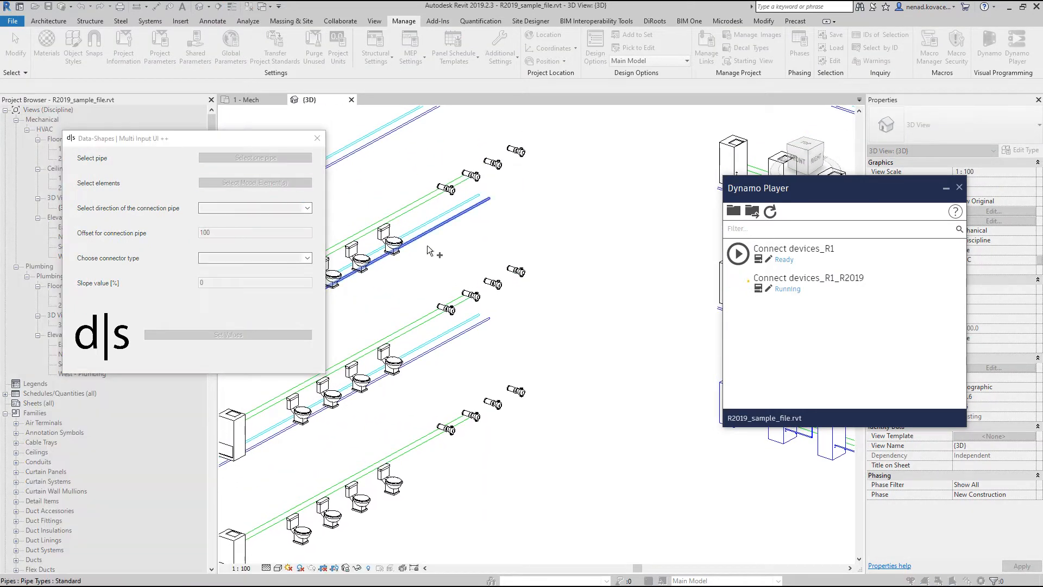
{"action": "left_click_drag", "start_coordinate": [422, 256], "coordinate": [592, 349]}
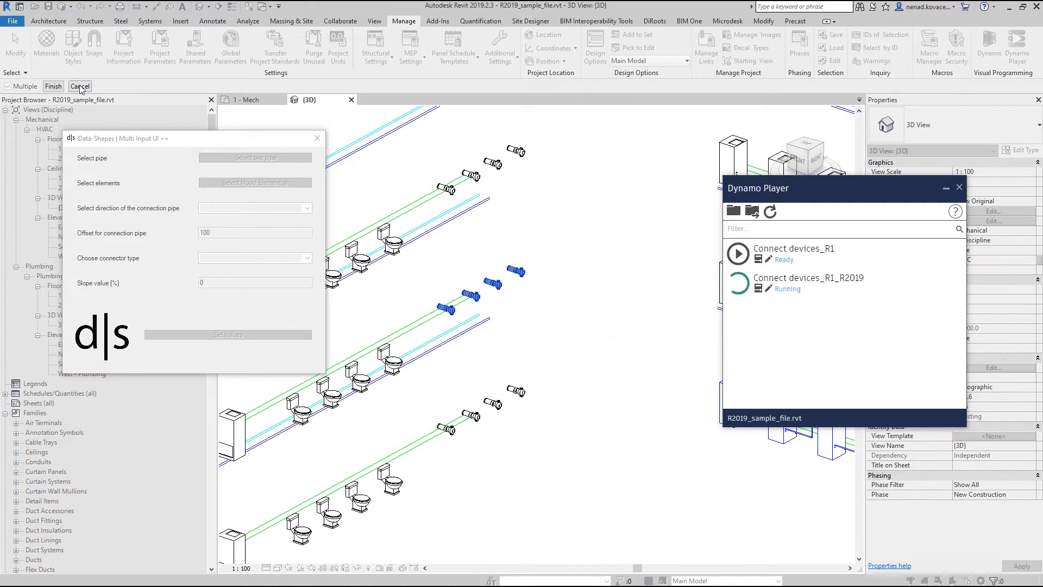
{"action": "left_click", "coordinate": [53, 87]}
Set the direction to Up and connector type to UndefinedSystemType, keep offset 100 and slope 0, and run the connection.
{"action": "left_click", "coordinate": [308, 208]}
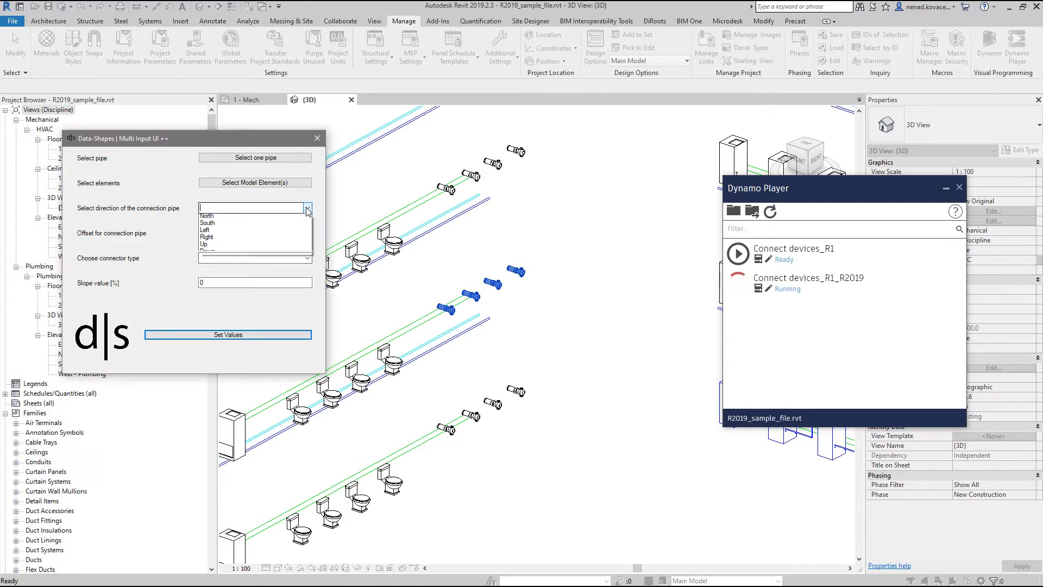
{"action": "left_click", "coordinate": [228, 236]}
{"action": "left_click", "coordinate": [293, 258]}
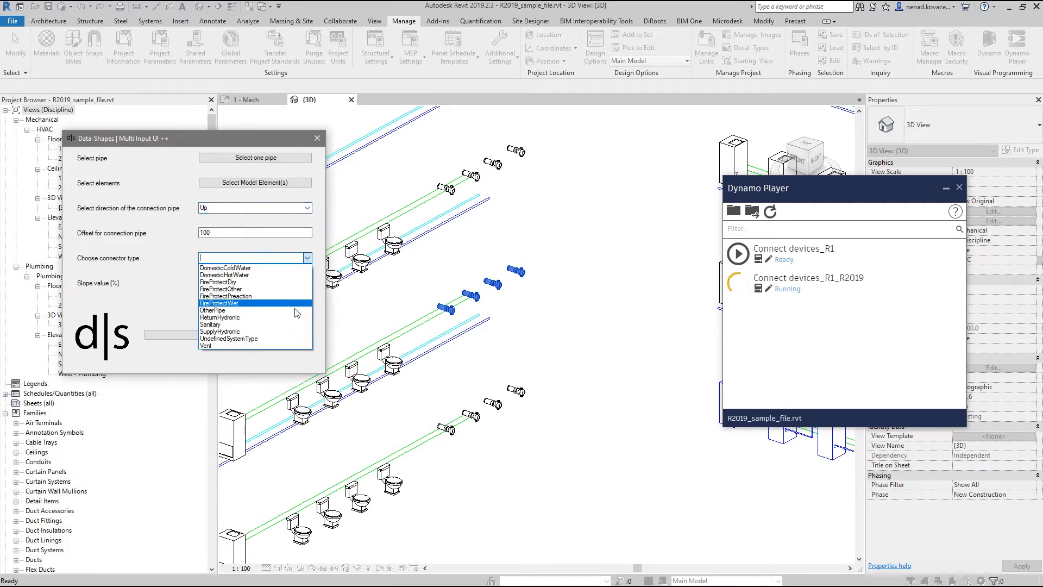
{"action": "left_click", "coordinate": [272, 338]}
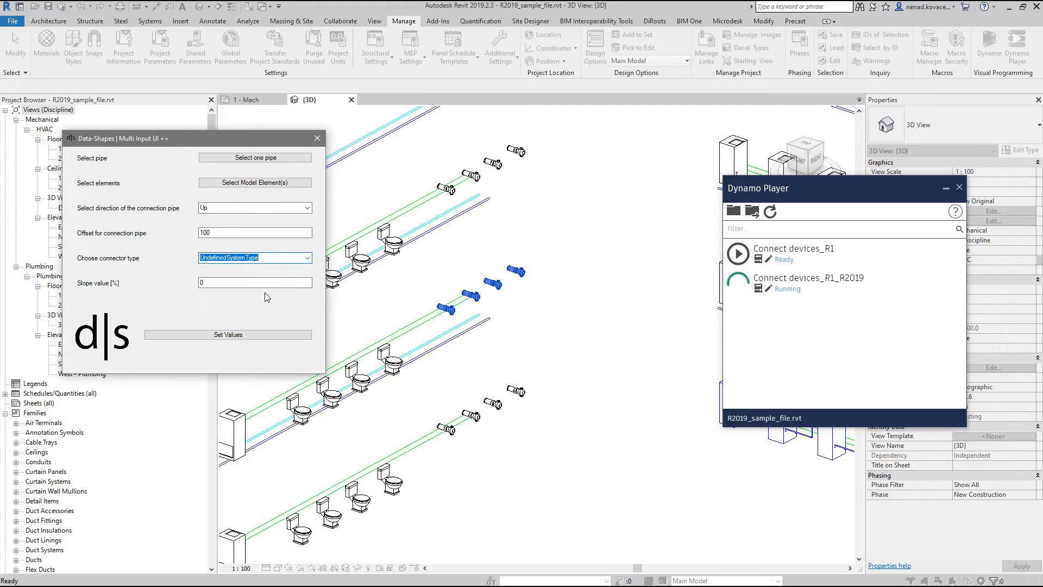
{"action": "left_click", "coordinate": [279, 341]}
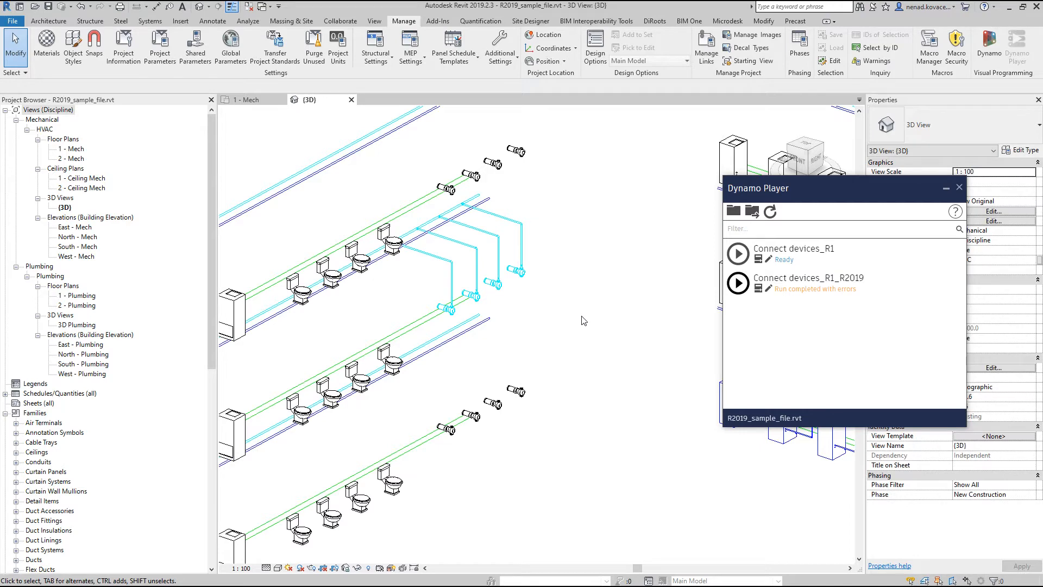
{"action": "scroll", "coordinate": [368, 296], "scroll_direction": "down", "scroll_amount": 2}
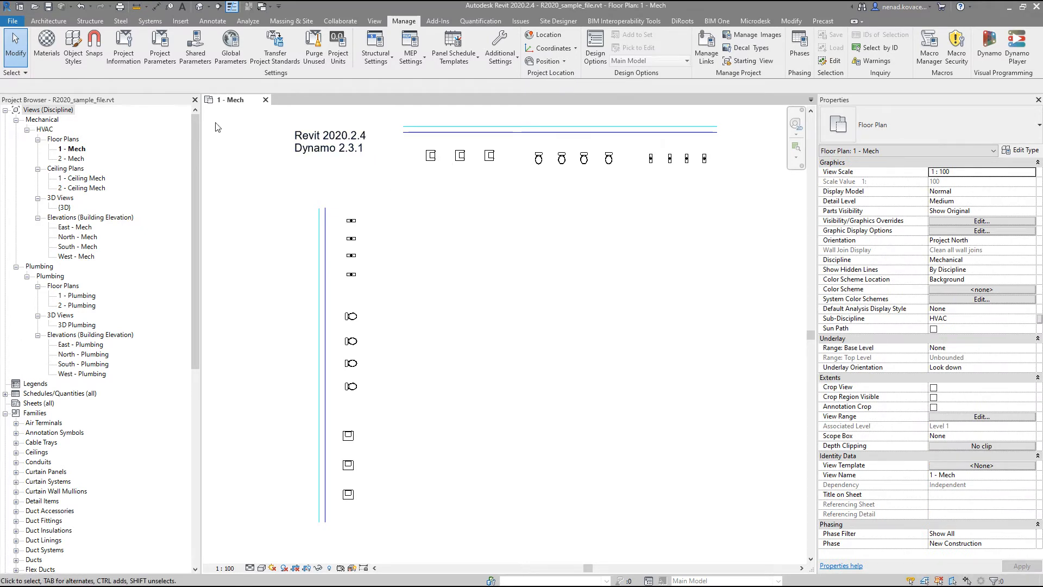
Switch to R2020_sample_file, open its default 3D view and hide the Levels annotation category there.
{"action": "left_click", "coordinate": [201, 6]}
{"action": "key", "text": "v"}
{"action": "key", "text": "g"}
{"action": "scroll", "coordinate": [226, 340], "scroll_direction": "down", "scroll_amount": 1}
{"action": "left_click", "coordinate": [264, 136]}
{"action": "key", "text": "l"}
{"action": "left_click", "coordinate": [191, 349]}
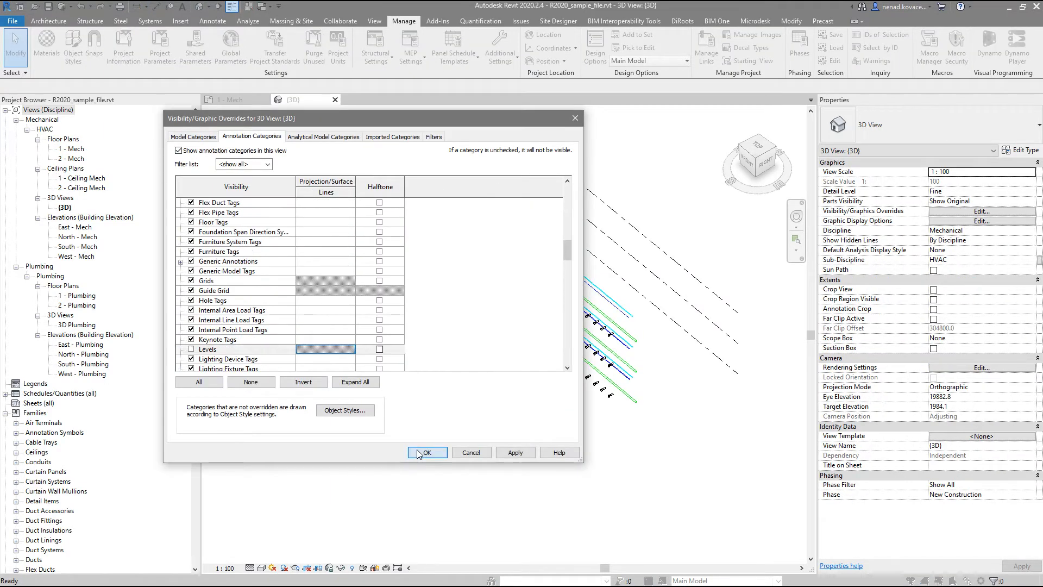
{"action": "left_click", "coordinate": [426, 452]}
Run the Connect devices_R1 script from Dynamo Player and pick the cyan pipe above the middle row of air handling units as the main pipe.
{"action": "left_click", "coordinate": [1015, 48]}
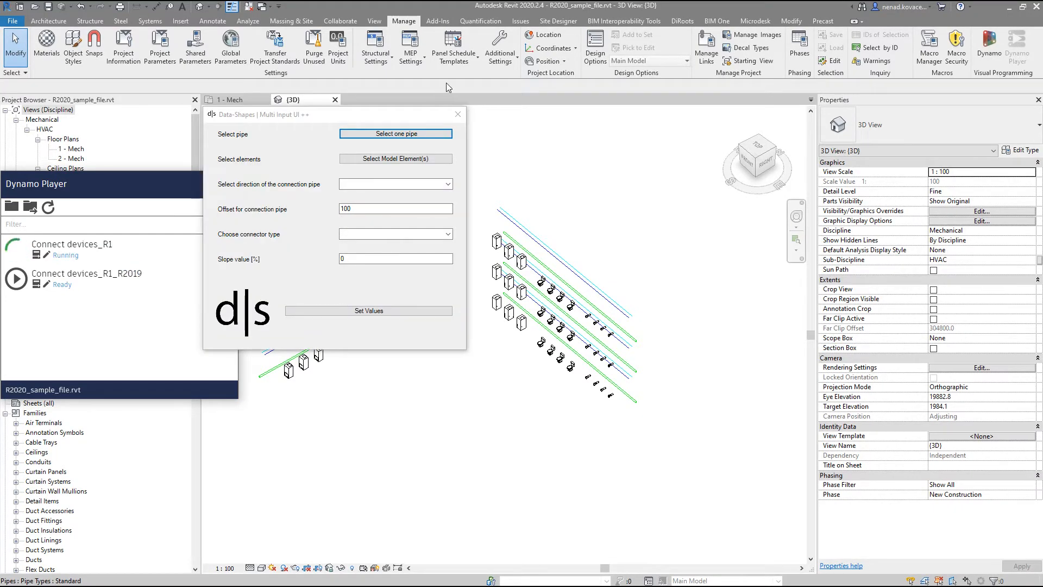
{"action": "left_click_drag", "start_coordinate": [410, 117], "coordinate": [960, 114]}
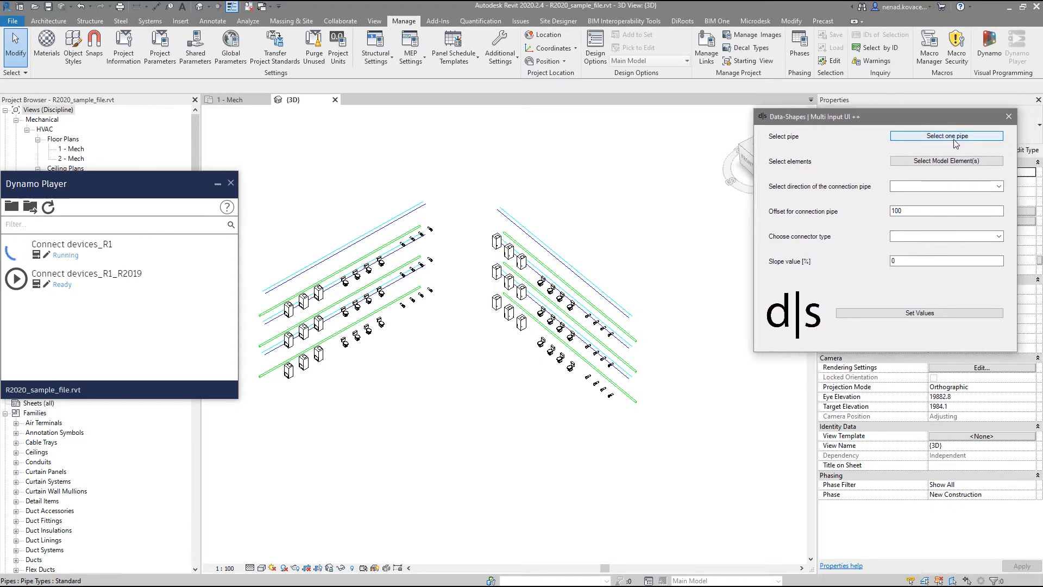
{"action": "left_click", "coordinate": [956, 136]}
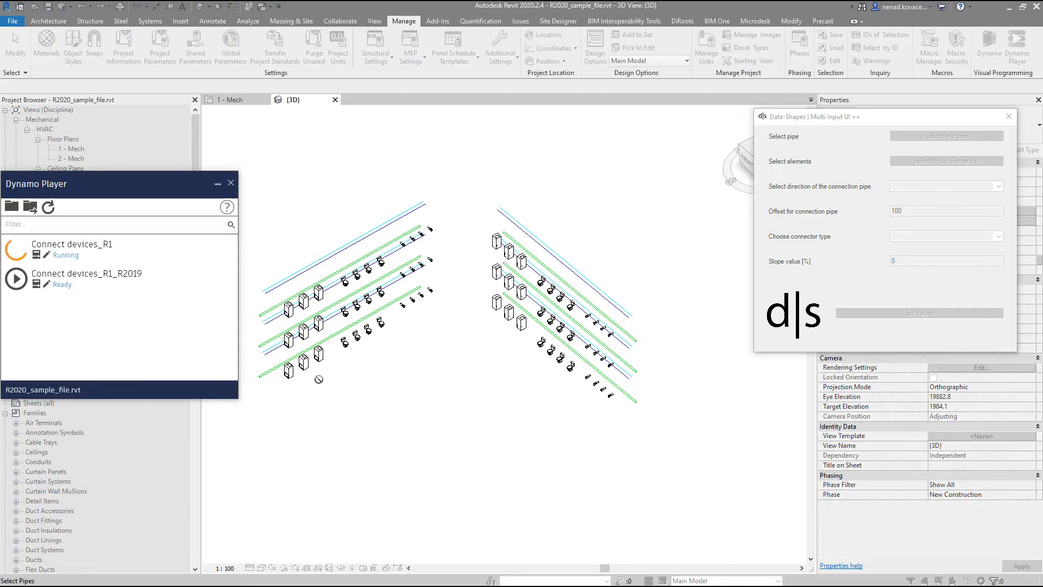
{"action": "scroll", "coordinate": [244, 365], "scroll_direction": "up", "scroll_amount": 5}
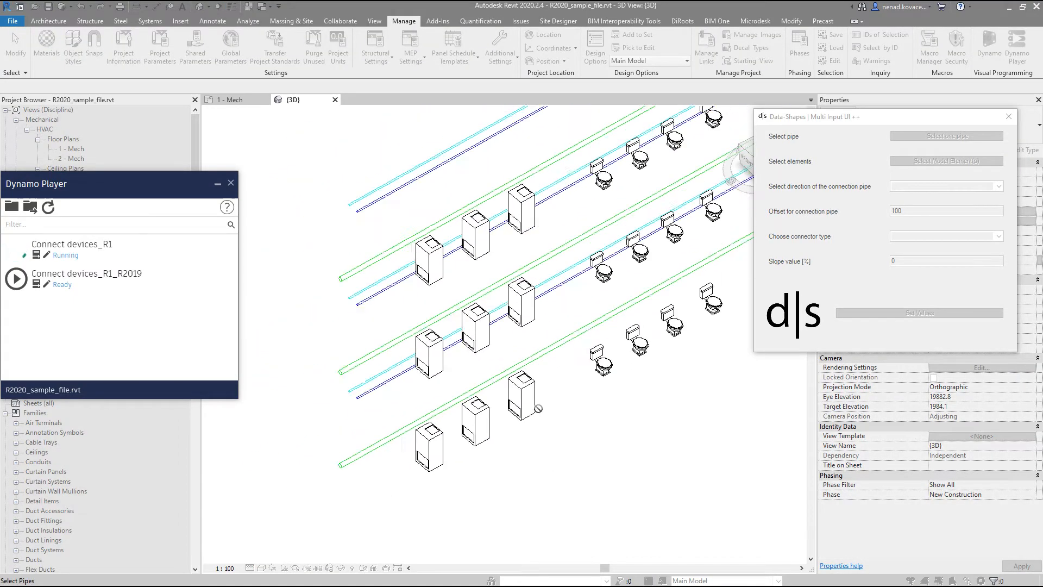
{"action": "middle_click_drag", "start_coordinate": [548, 477], "coordinate": [563, 392], "text": "shift"}
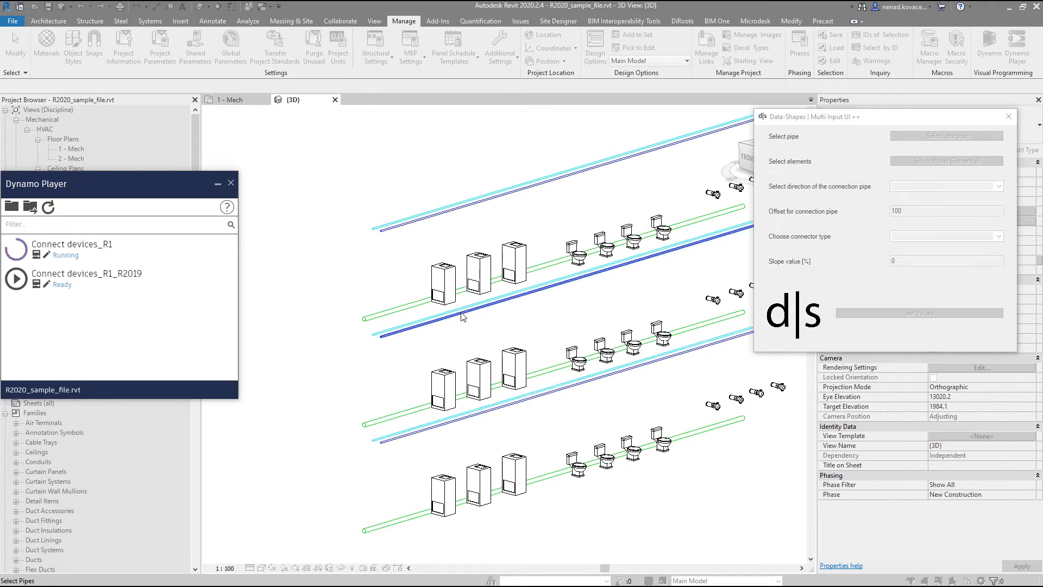
{"action": "left_click", "coordinate": [431, 319]}
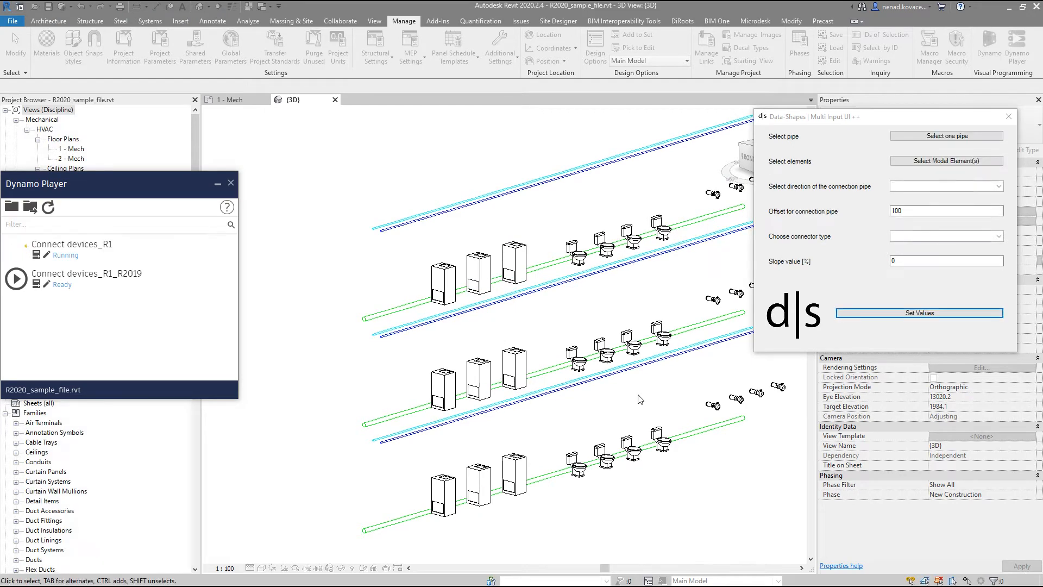
Choose the three air handling units in the middle row as the elements to connect.
{"action": "left_click", "coordinate": [946, 161]}
{"action": "left_click_drag", "start_coordinate": [409, 340], "coordinate": [542, 431]}
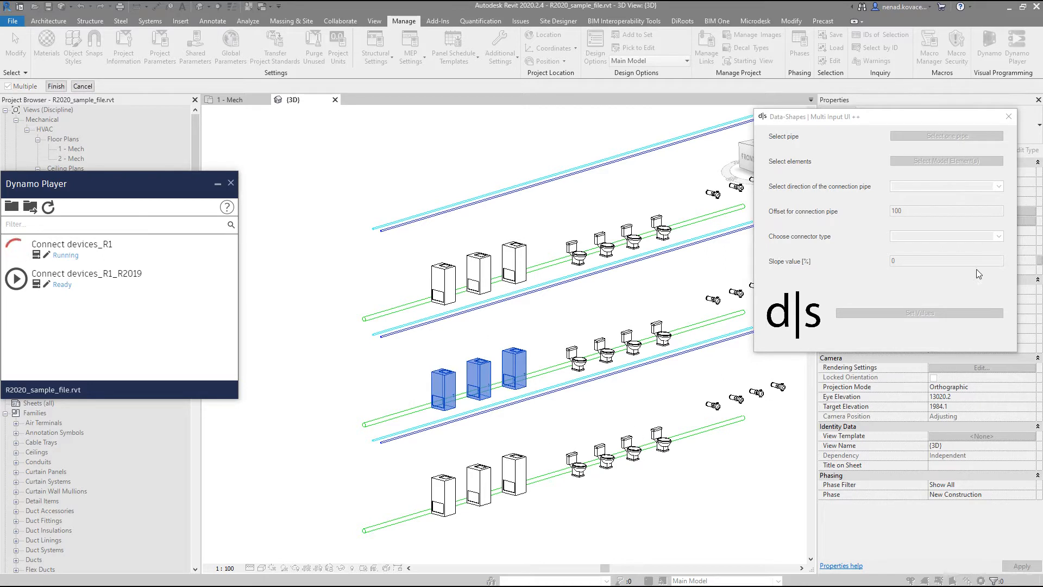
{"action": "left_click", "coordinate": [58, 86]}
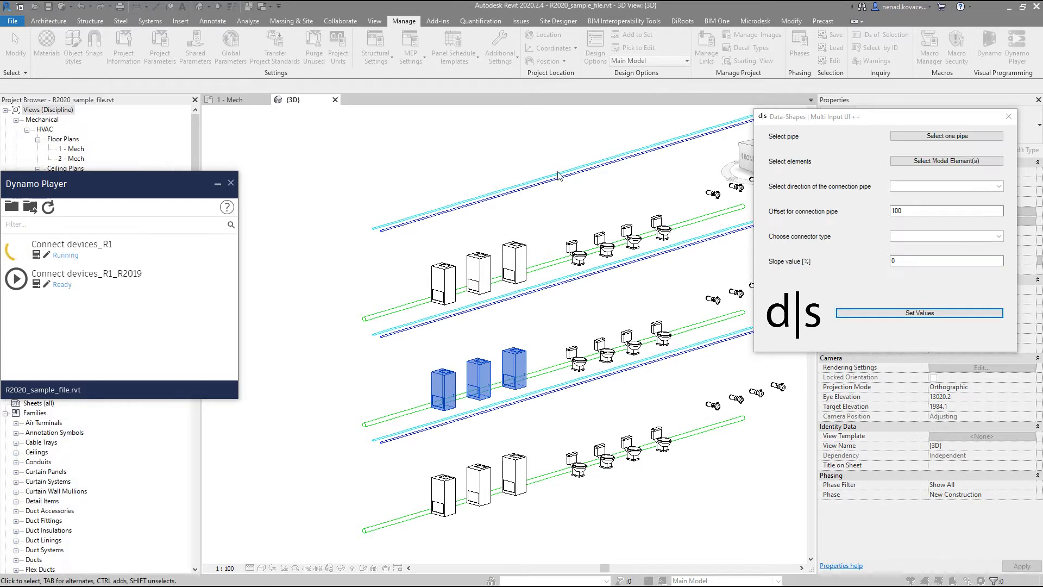
Set the connection direction to North and the offset to 400, choose the connector type, keep slope 0, and run the connection.
{"action": "left_click", "coordinate": [998, 186]}
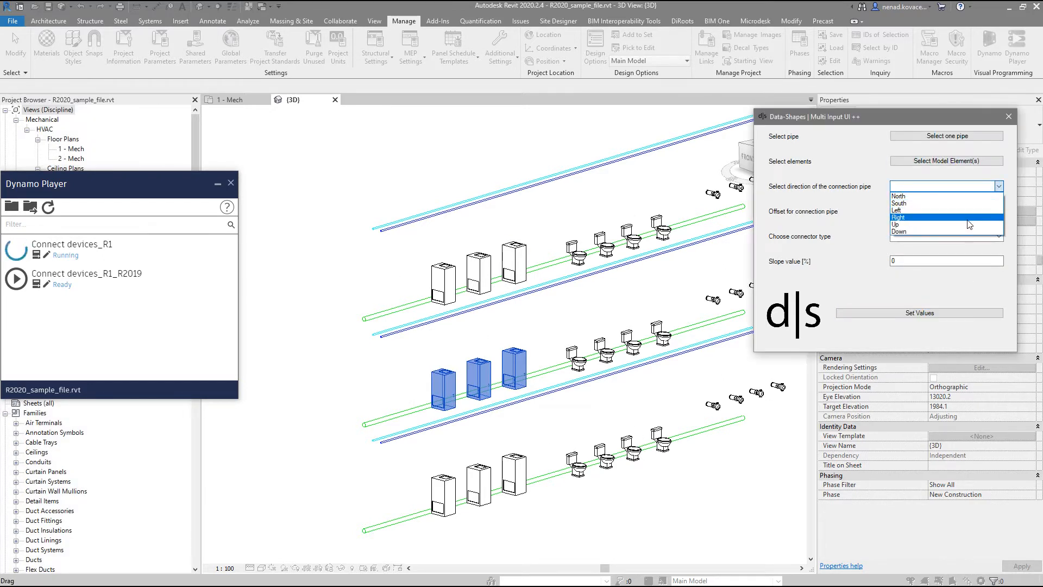
{"action": "left_click", "coordinate": [927, 116]}
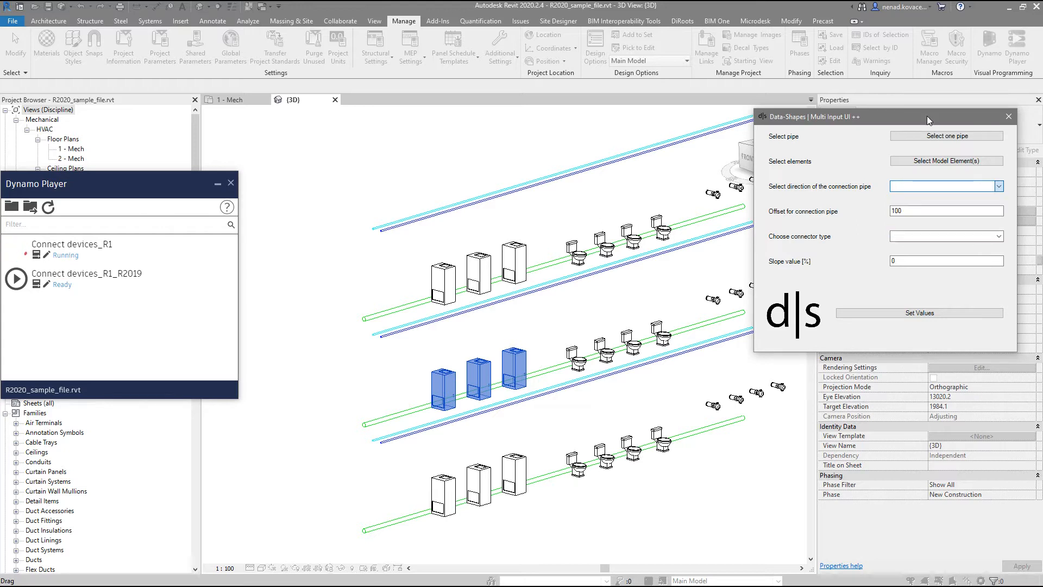
{"action": "left_click_drag", "start_coordinate": [927, 115], "coordinate": [898, 216]}
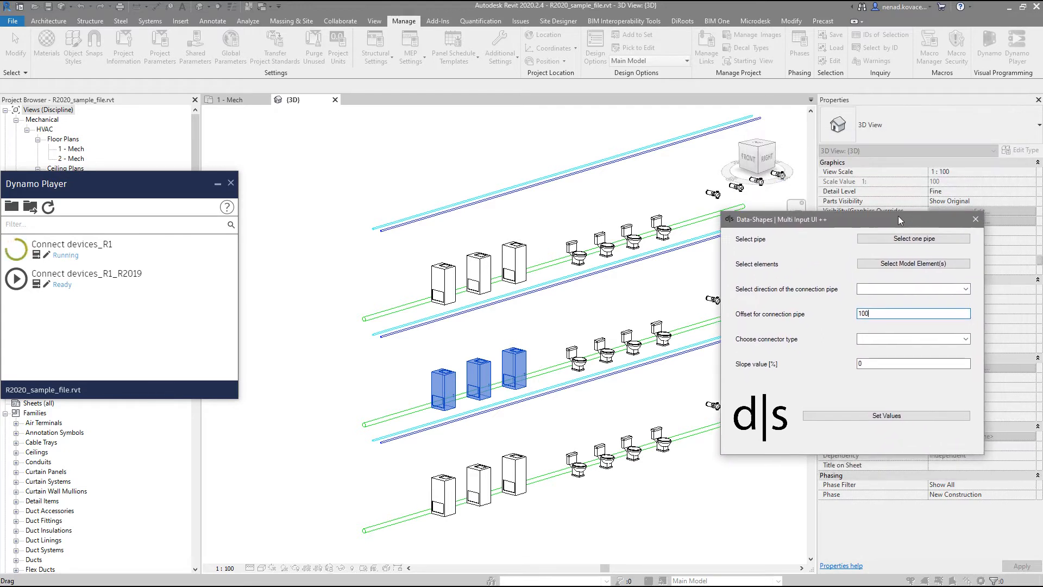
{"action": "left_click", "coordinate": [967, 289]}
{"action": "left_click", "coordinate": [870, 299]}
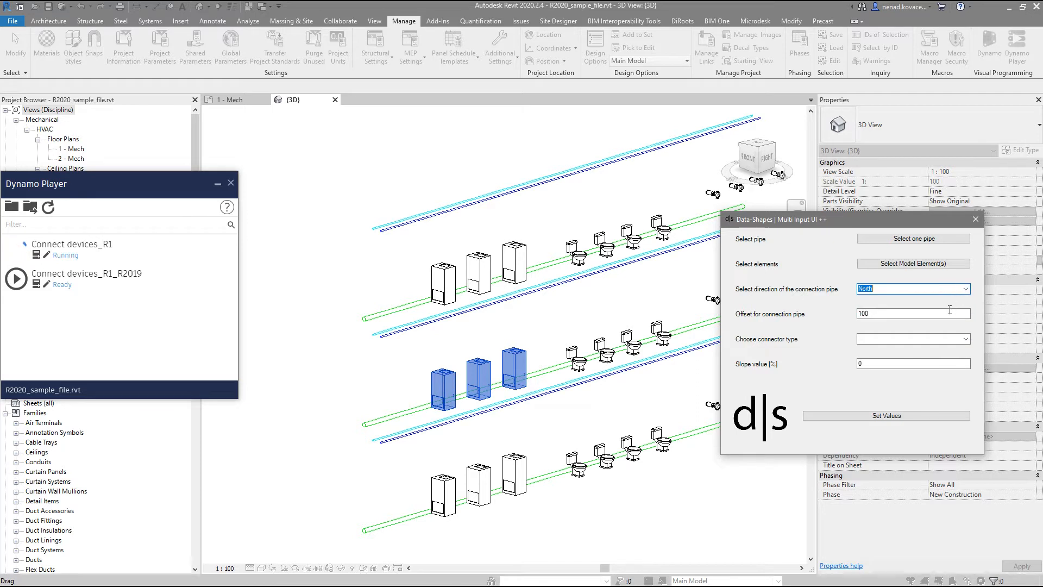
{"action": "left_click", "coordinate": [863, 313]}
{"action": "left_click_drag", "start_coordinate": [863, 313], "coordinate": [859, 314]}
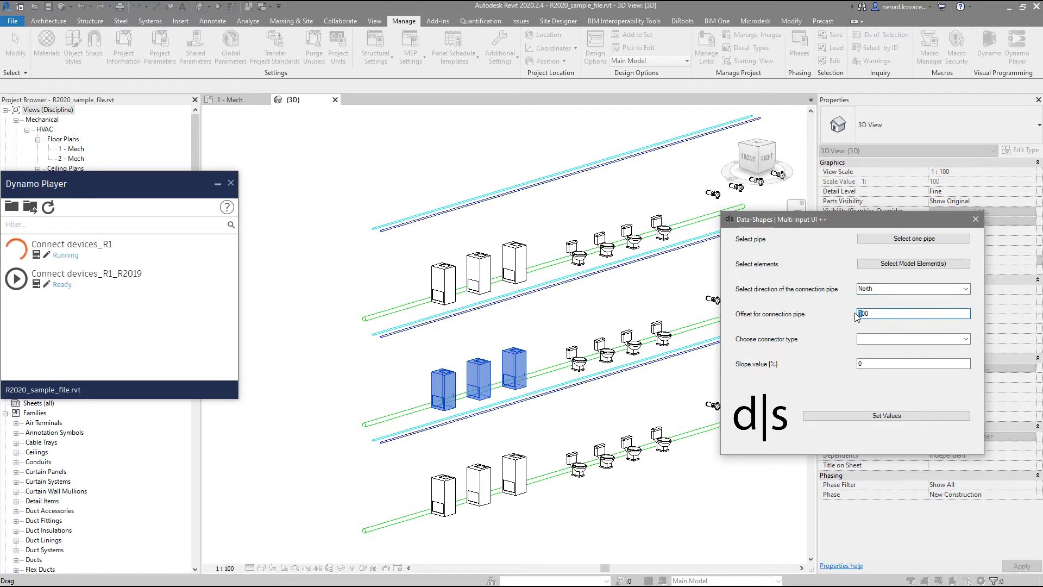
{"action": "left_click", "coordinate": [966, 339]}
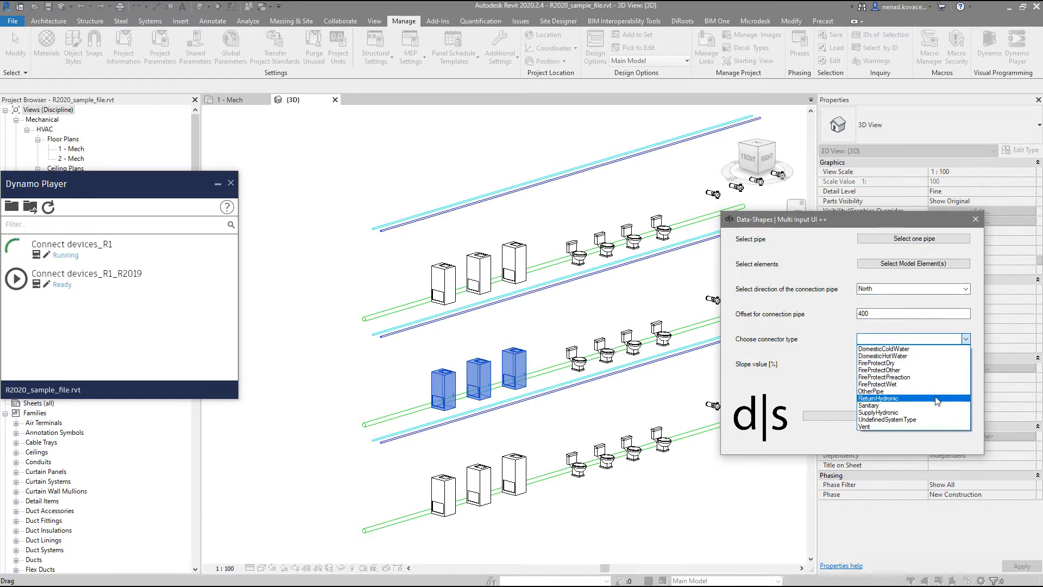
{"action": "left_click", "coordinate": [933, 391]}
{"action": "left_click", "coordinate": [890, 416]}
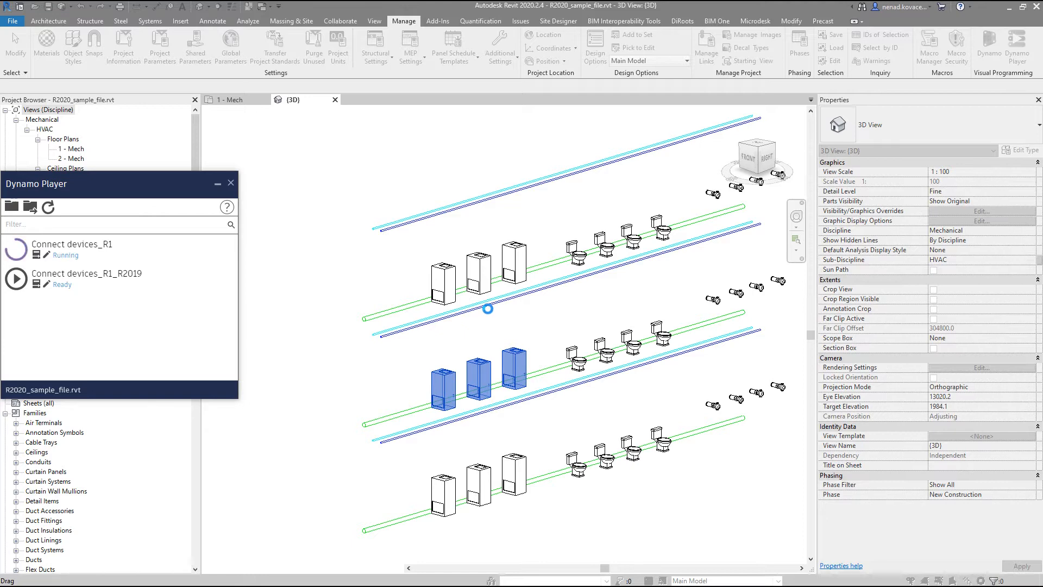
{"action": "scroll", "coordinate": [553, 346], "scroll_direction": "up", "scroll_amount": 5}
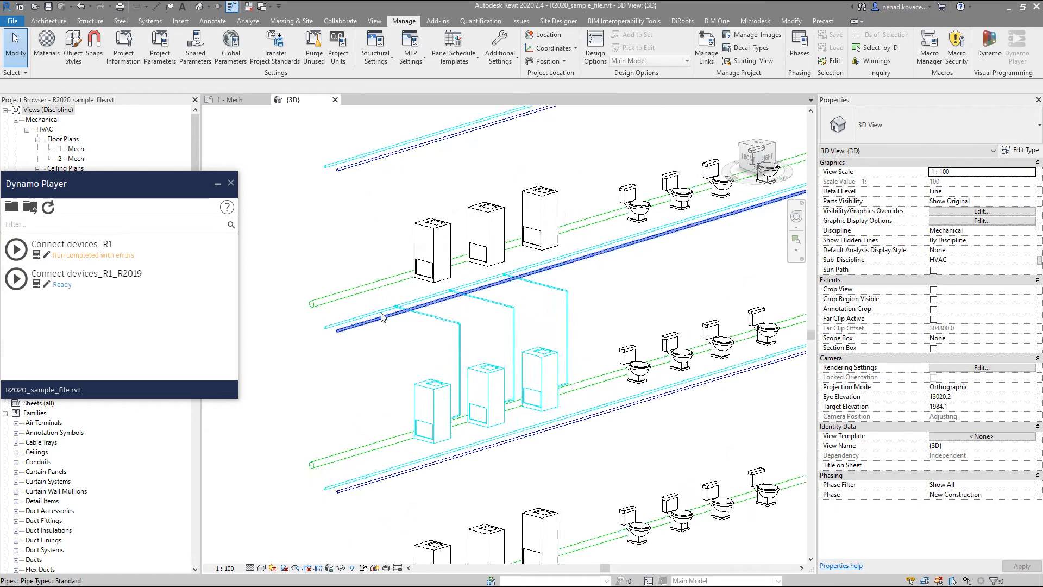
{"action": "scroll", "coordinate": [433, 399], "scroll_direction": "down", "scroll_amount": 5}
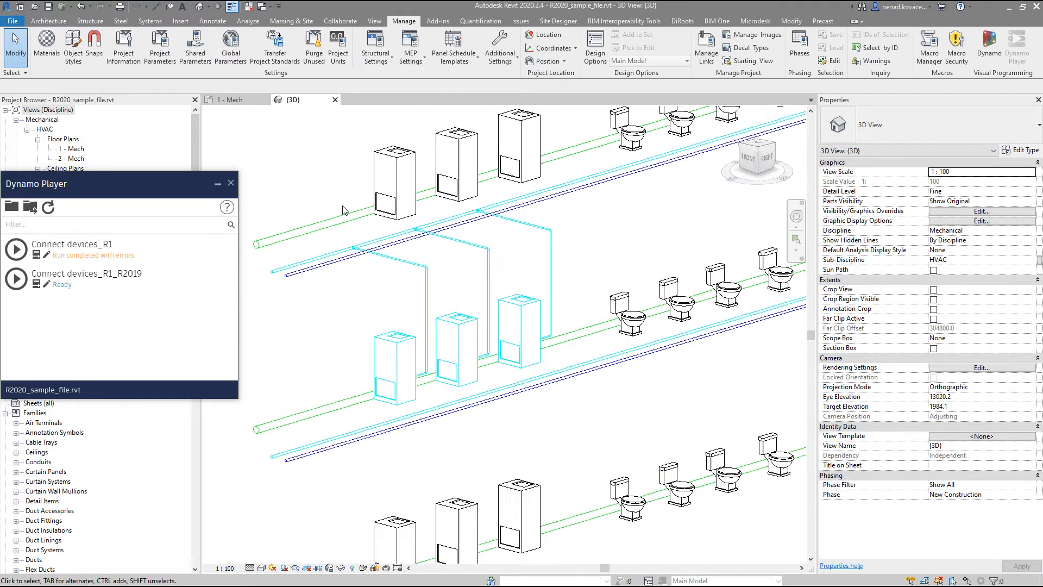
Rerun the Connect devices_R1 script and pick the green pipe beside the top row of water closets as the main pipe.
{"action": "left_click", "coordinate": [16, 278]}
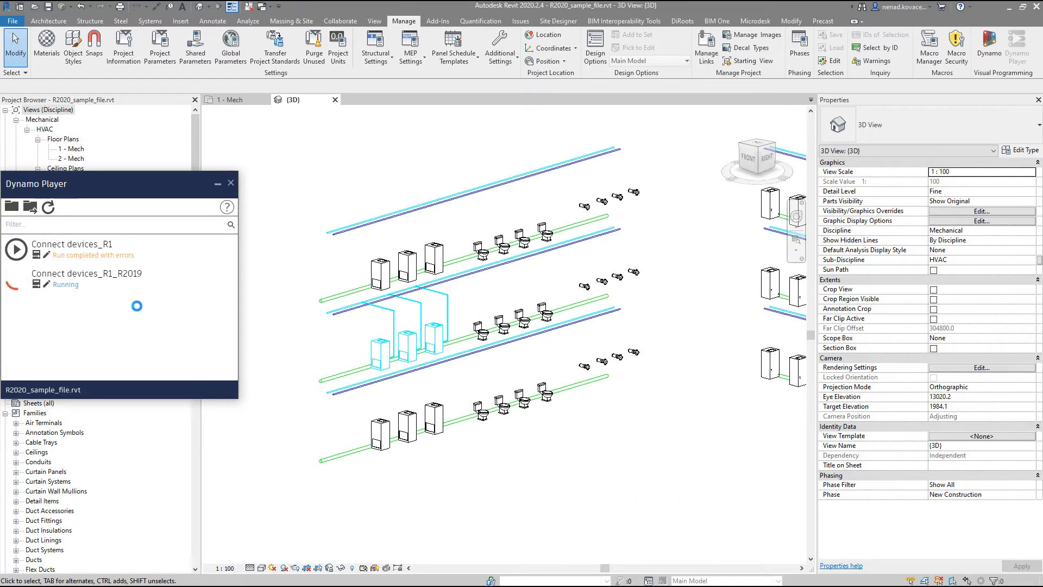
{"action": "left_click", "coordinate": [304, 312]}
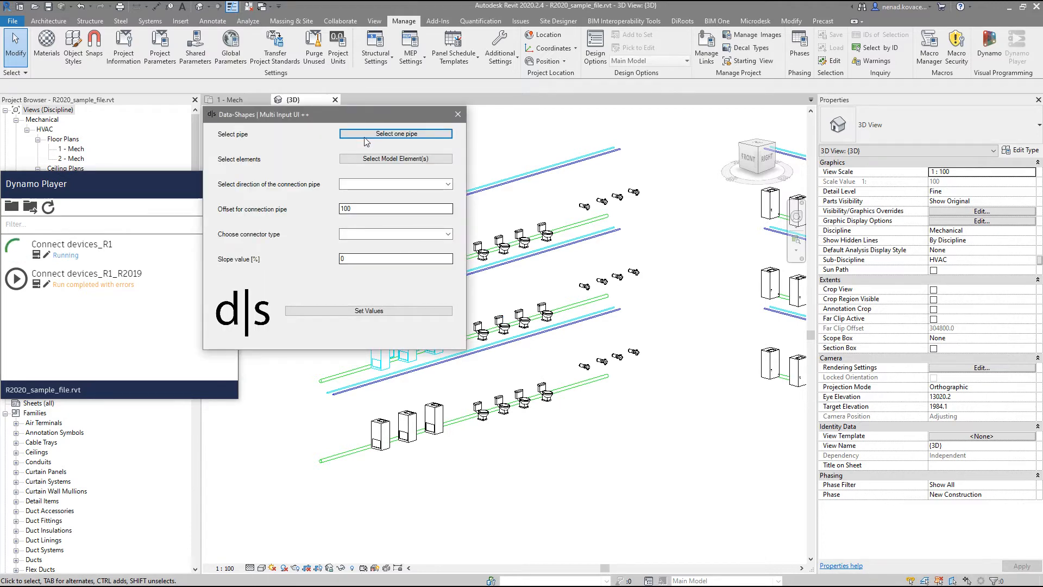
{"action": "left_click_drag", "start_coordinate": [377, 115], "coordinate": [254, 146]}
{"action": "left_click", "coordinate": [274, 166]}
{"action": "left_click", "coordinate": [511, 244]}
Choose the three water closets nearest the air handling units in the top row as the elements to connect.
{"action": "left_click", "coordinate": [294, 190]}
{"action": "left_click_drag", "start_coordinate": [465, 216], "coordinate": [560, 267]}
{"action": "left_click_drag", "start_coordinate": [458, 167], "coordinate": [535, 276]}
{"action": "left_click", "coordinate": [481, 254]}
{"action": "left_click", "coordinate": [503, 248]}
{"action": "left_click", "coordinate": [523, 239]}
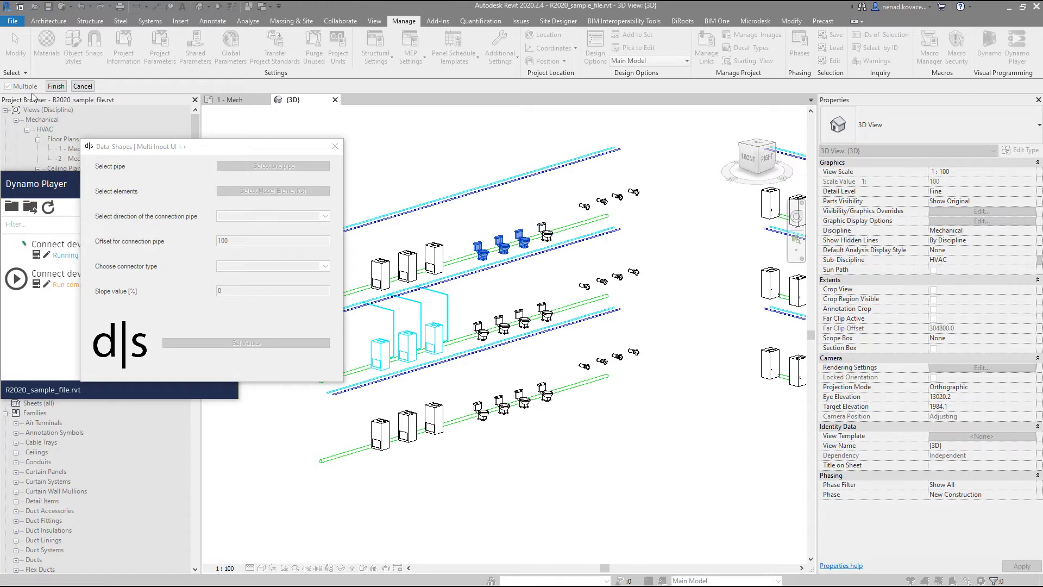
{"action": "left_click", "coordinate": [56, 86]}
Set the connection direction to Down, the connector type to Sanitary and the slope to 5%, keeping the offset at 100, and run the connection.
{"action": "left_click", "coordinate": [325, 216]}
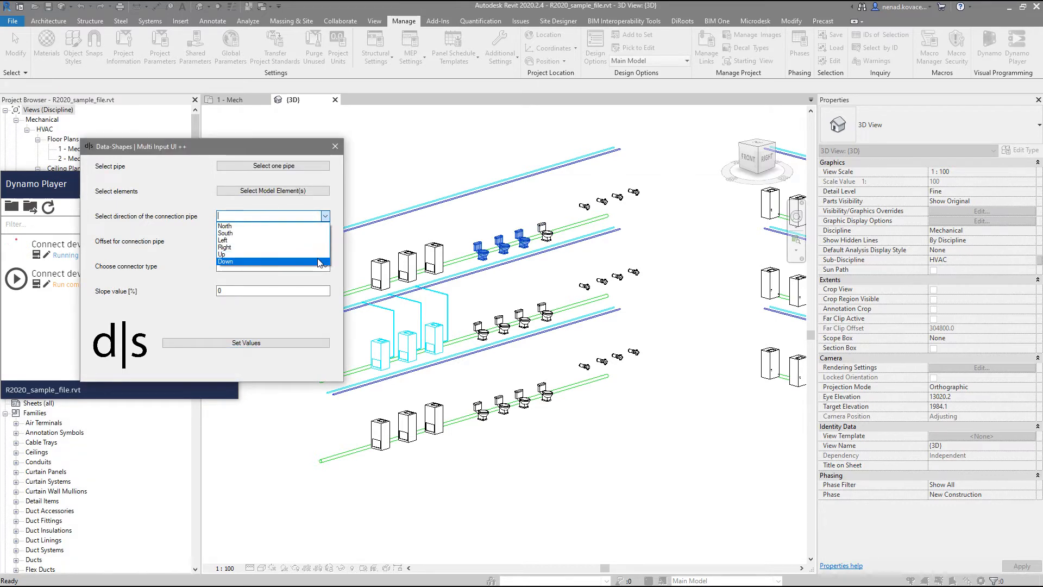
{"action": "left_click", "coordinate": [317, 261]}
{"action": "left_click", "coordinate": [325, 265]}
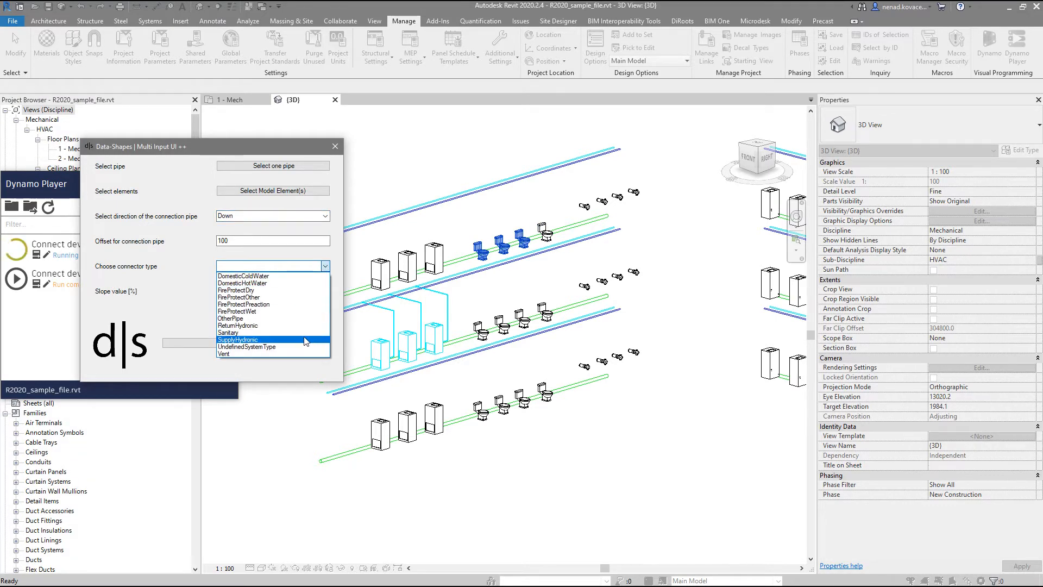
{"action": "left_click", "coordinate": [306, 333]}
{"action": "key", "text": "Tab"}
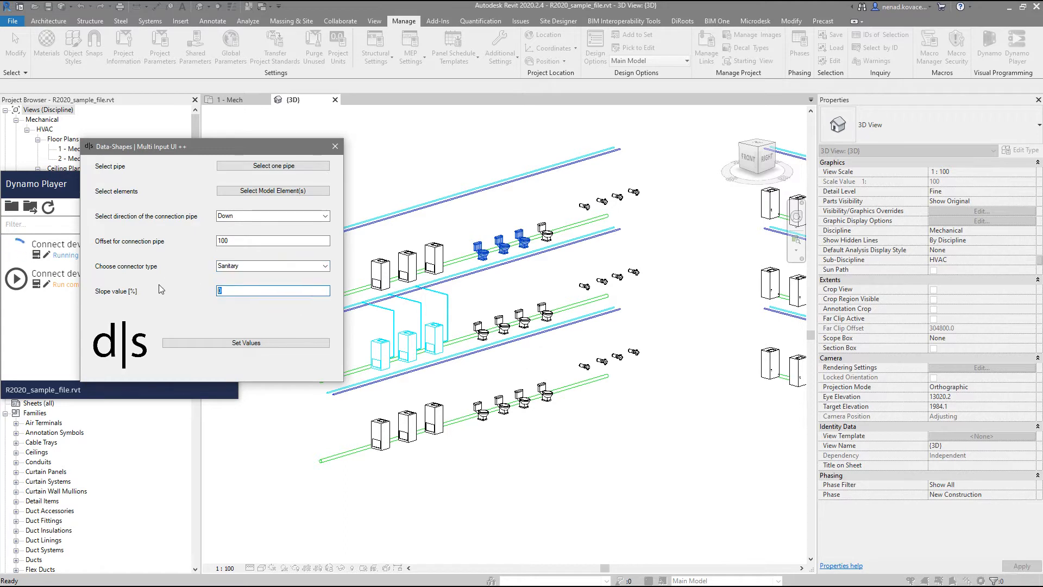
{"action": "left_click", "coordinate": [228, 343]}
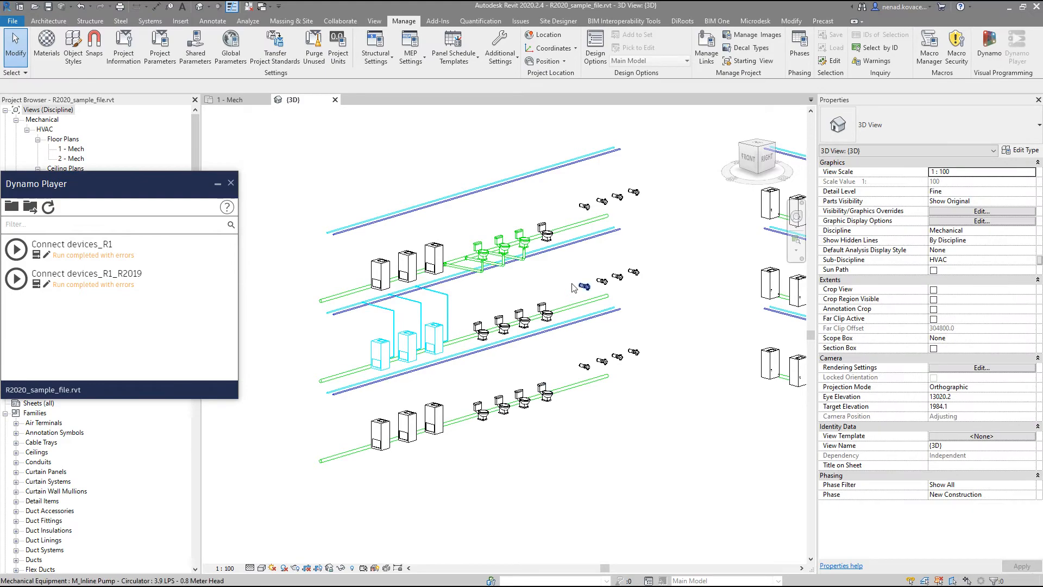
Temporarily isolate the three connected water closets and their new pipes in the 3D view.
{"action": "scroll", "coordinate": [577, 293], "scroll_direction": "up", "scroll_amount": 2}
{"action": "scroll", "coordinate": [533, 221], "scroll_direction": "up", "scroll_amount": 3}
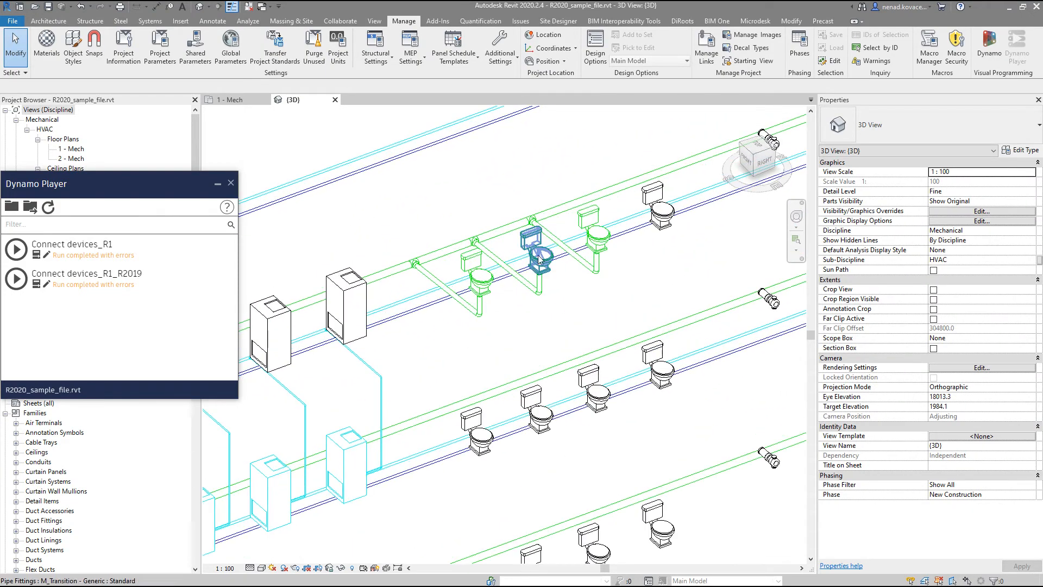
{"action": "scroll", "coordinate": [439, 233], "scroll_direction": "down", "scroll_amount": 3}
{"action": "left_click_drag", "start_coordinate": [437, 175], "coordinate": [570, 351]}
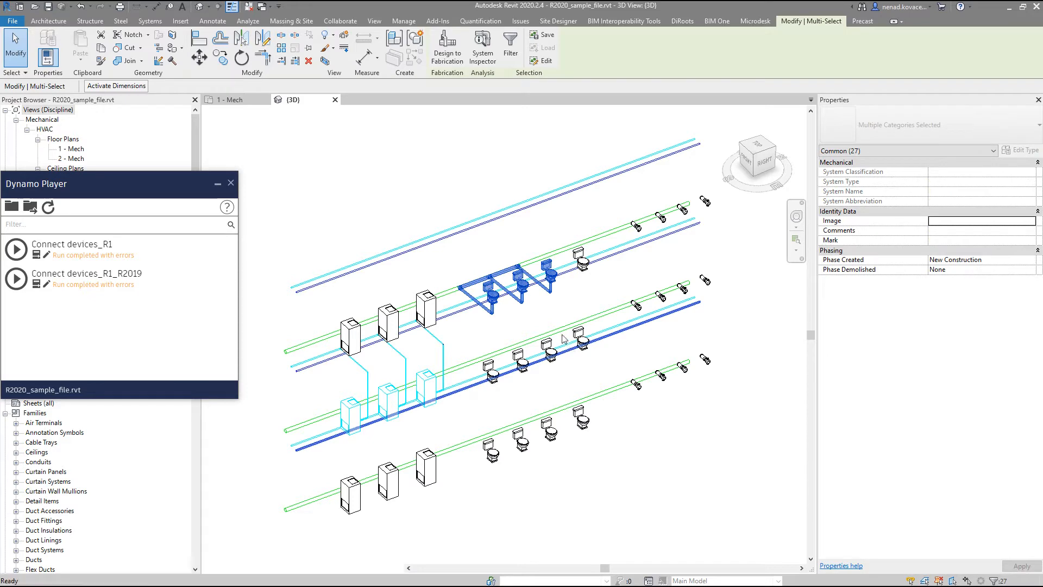
{"action": "key", "text": "h"}
{"action": "key", "text": "i"}
{"action": "left_click", "coordinate": [543, 378]}
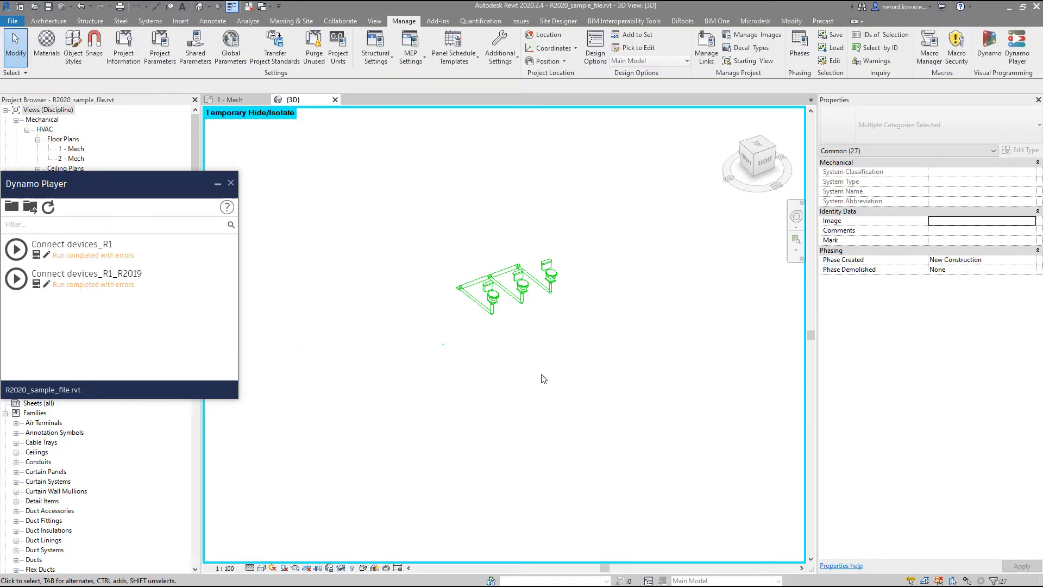
Check the slope of the first water closet's branch pipe from the front, and reset the temporary isolation.
{"action": "left_click", "coordinate": [747, 158]}
{"action": "left_click", "coordinate": [543, 361]}
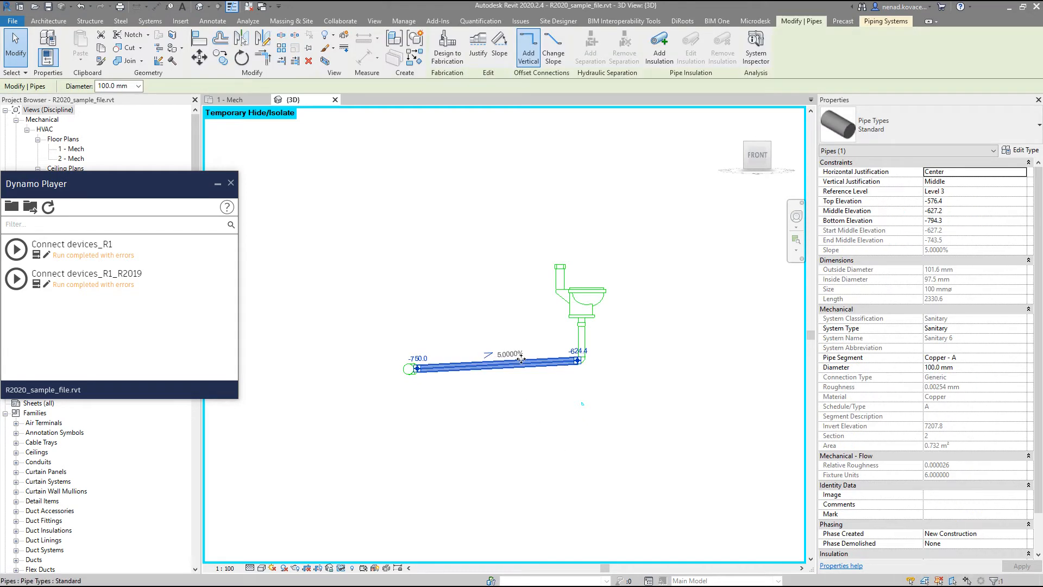
{"action": "middle_click_drag", "start_coordinate": [608, 430], "coordinate": [519, 481], "text": "shift"}
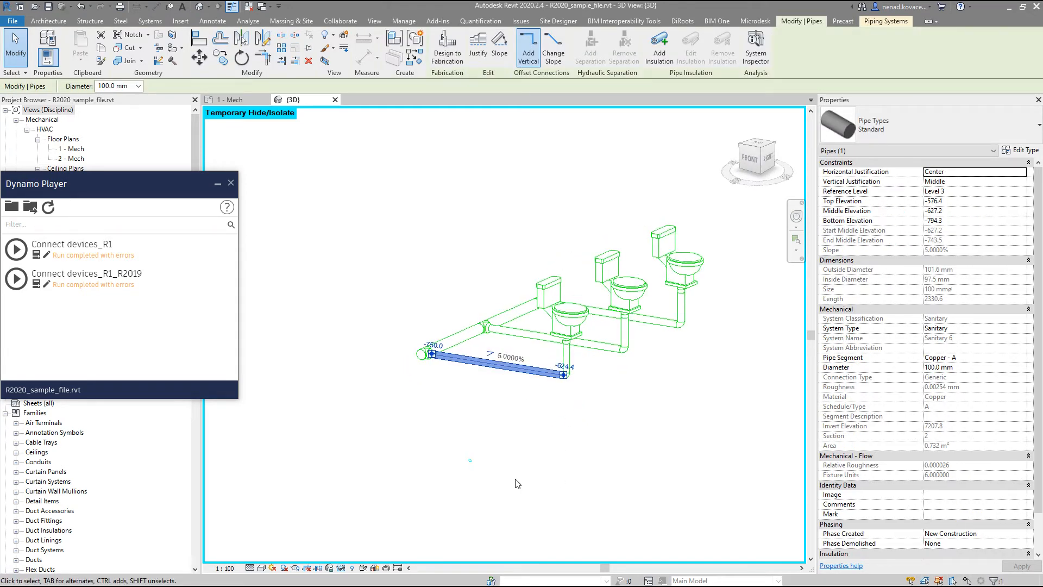
{"action": "key", "text": "h"}
{"action": "key", "text": "r"}
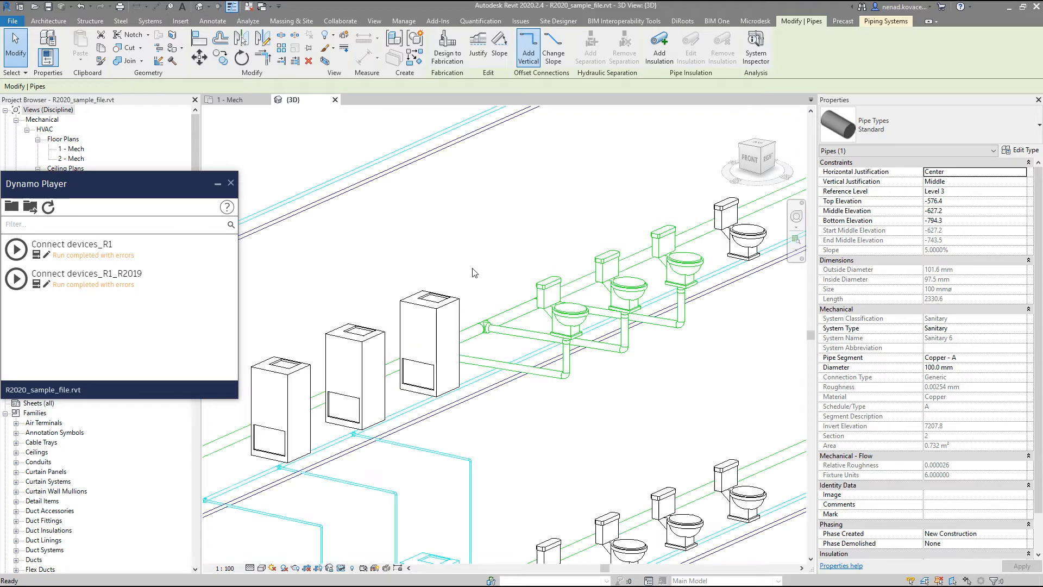
Rerun the Connect devices_R1 script and pick the dark blue pipe above the top row as the main pipe.
{"action": "scroll", "coordinate": [471, 269], "scroll_direction": "down", "scroll_amount": 4}
{"action": "left_click", "coordinate": [16, 248]}
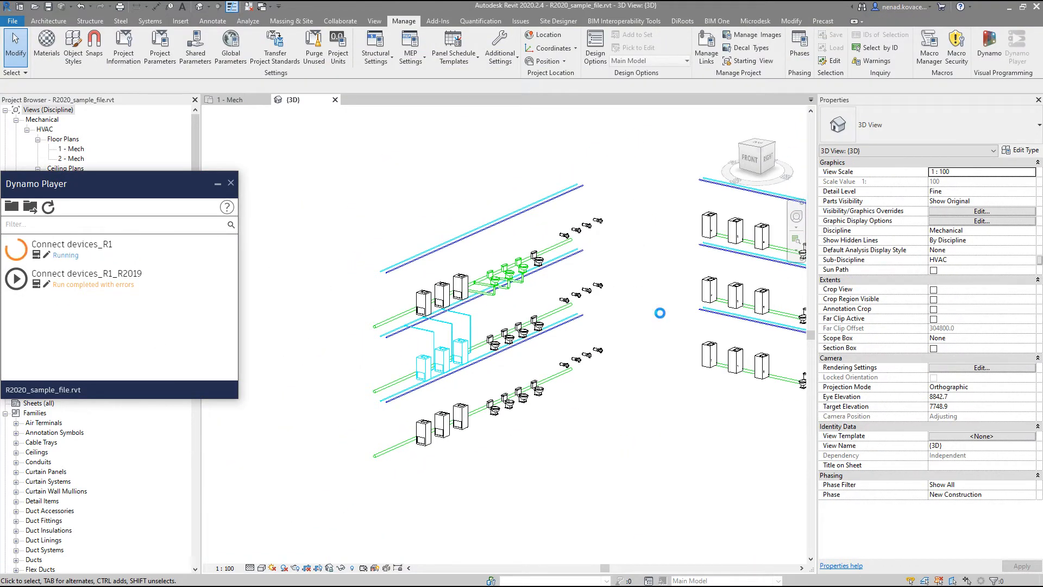
{"action": "left_click", "coordinate": [422, 136]}
{"action": "left_click", "coordinate": [579, 188]}
Choose the four inline pumps at the end of the top row as the elements to connect.
{"action": "left_click", "coordinate": [413, 159]}
{"action": "left_click_drag", "start_coordinate": [545, 156], "coordinate": [635, 253]}
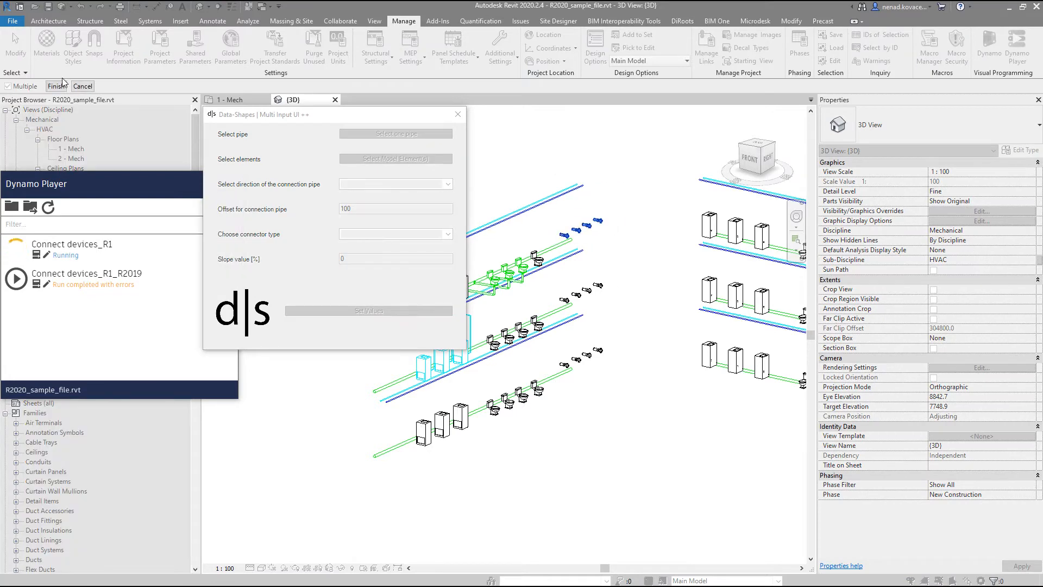
{"action": "left_click", "coordinate": [58, 85]}
Choose the connection direction and connector type for the inline pumps, keep offset 100 and slope 0, and run the connection.
{"action": "left_click", "coordinate": [416, 185]}
{"action": "left_click", "coordinate": [413, 222]}
{"action": "left_click", "coordinate": [443, 234]}
{"action": "left_click", "coordinate": [413, 244]}
{"action": "left_click", "coordinate": [424, 310]}
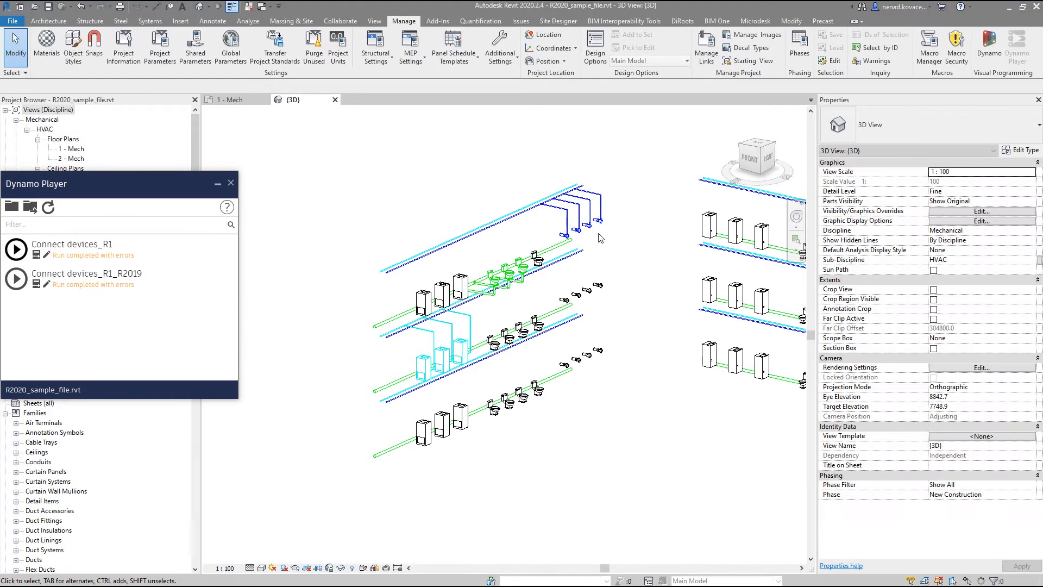
Close Dynamo Player and the Revit 2020 window, and switch to R2022_sample_file.rvt in Revit 2022.
{"action": "scroll", "coordinate": [596, 195], "scroll_direction": "up", "scroll_amount": 5}
{"action": "scroll", "coordinate": [594, 204], "scroll_direction": "down", "scroll_amount": 8}
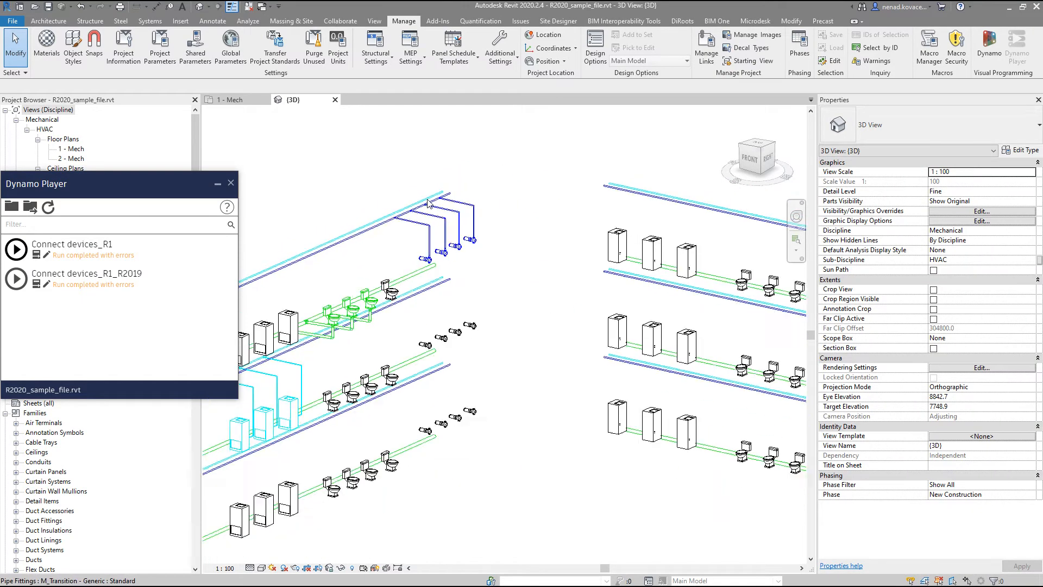
{"action": "left_click", "coordinate": [230, 183]}
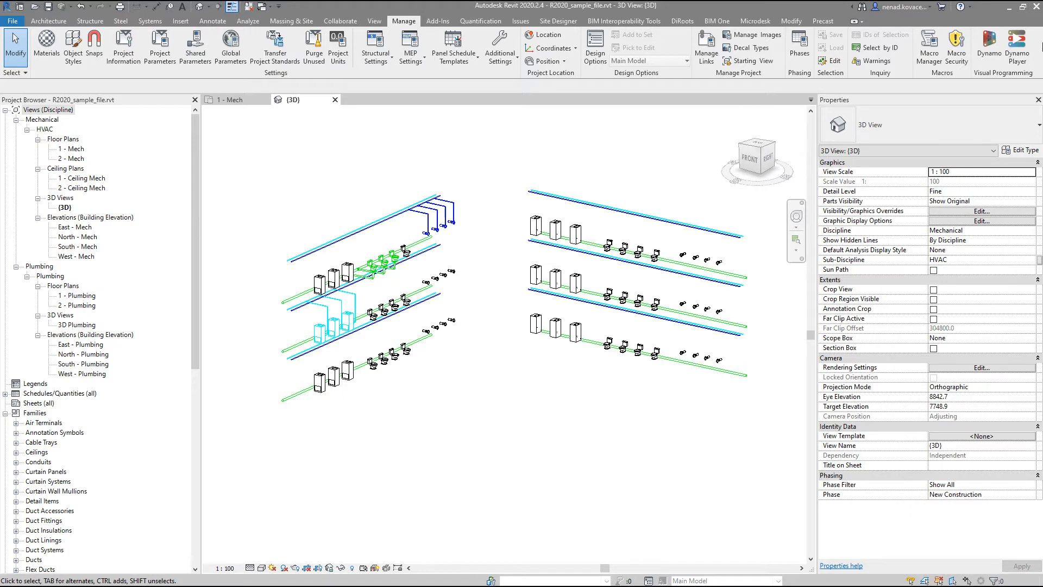
{"action": "left_click", "coordinate": [1035, 7]}
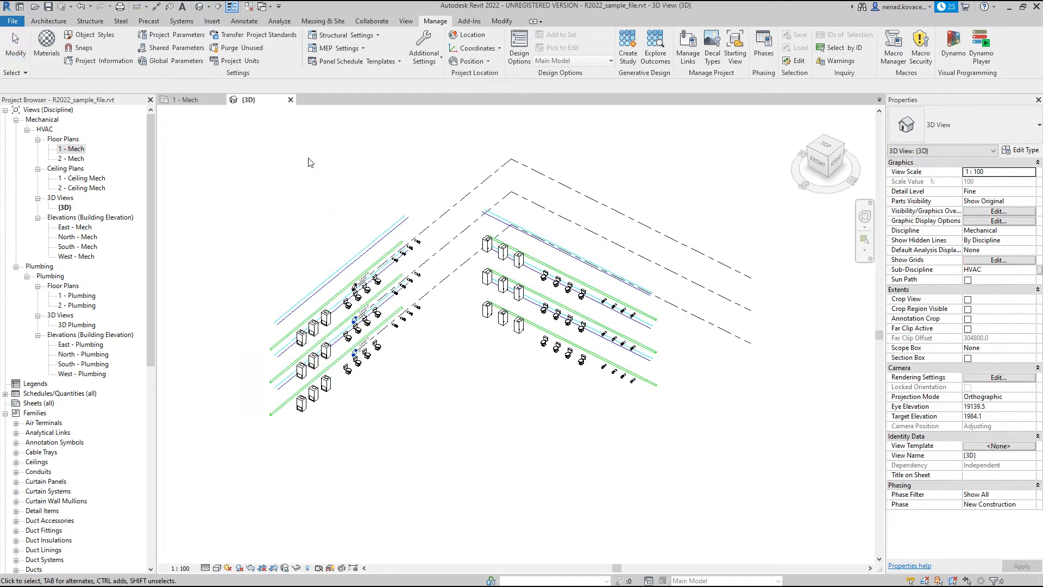
Hide the Levels annotation category in the 3D view's visibility overrides.
{"action": "key", "text": "v"}
{"action": "key", "text": "v"}
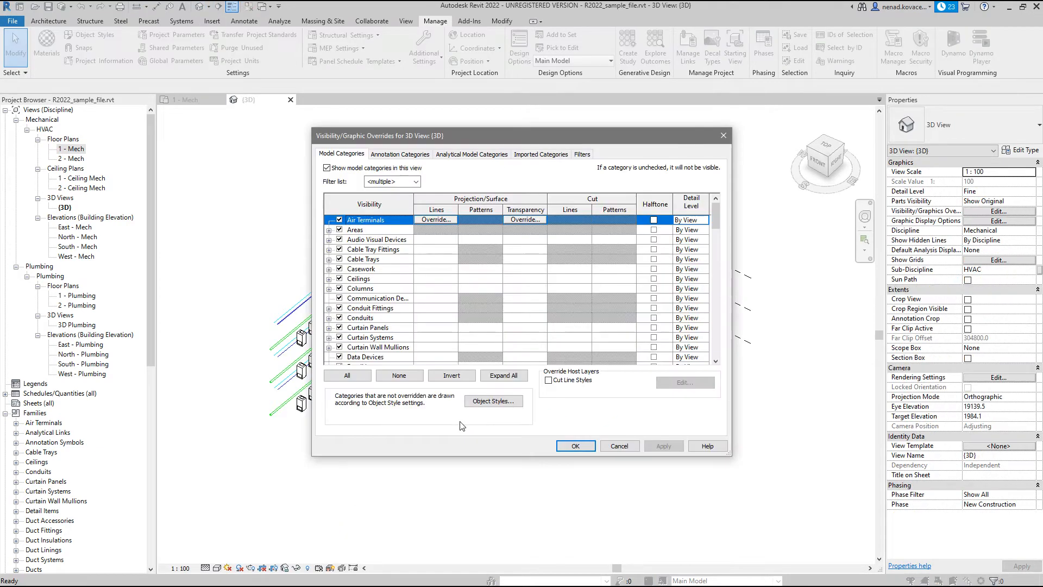
{"action": "left_click", "coordinate": [400, 154]}
{"action": "left_click", "coordinate": [416, 289]}
{"action": "key", "text": "l"}
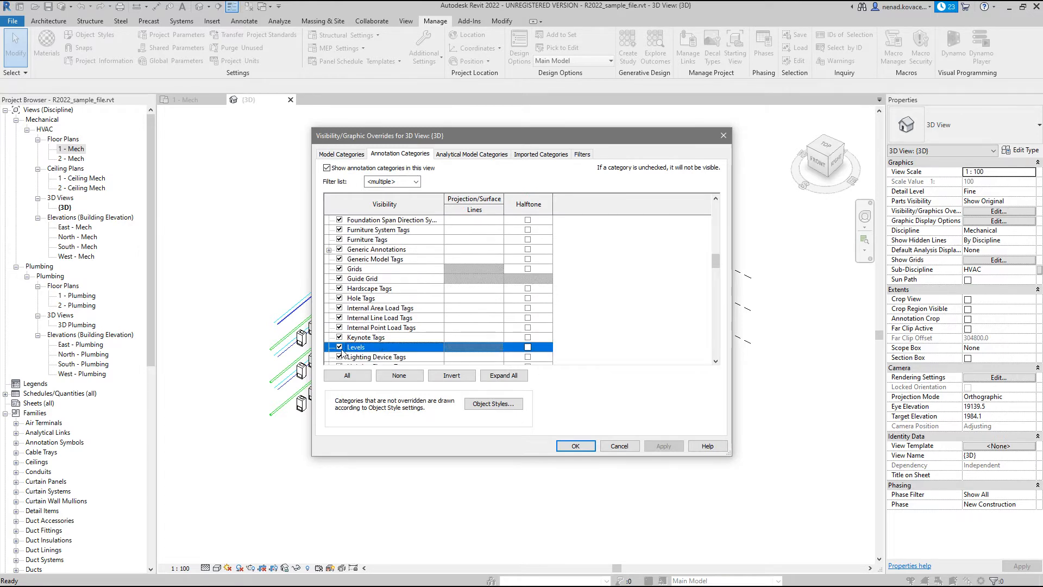
{"action": "left_click", "coordinate": [575, 446]}
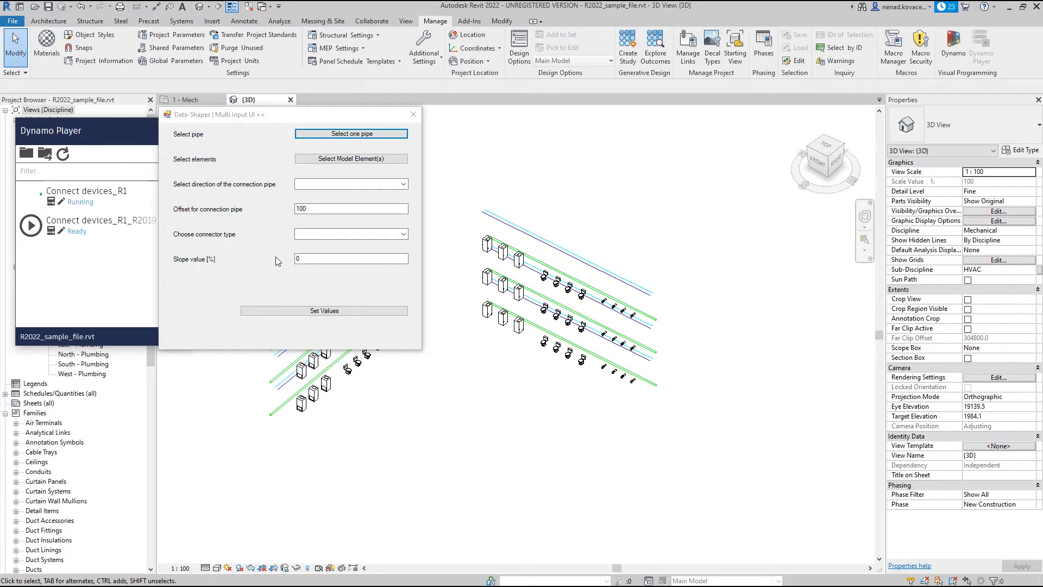
Pick the dark blue pipe just above the bottom row of air handling units as the script's main pipe.
{"action": "left_click", "coordinate": [356, 135]}
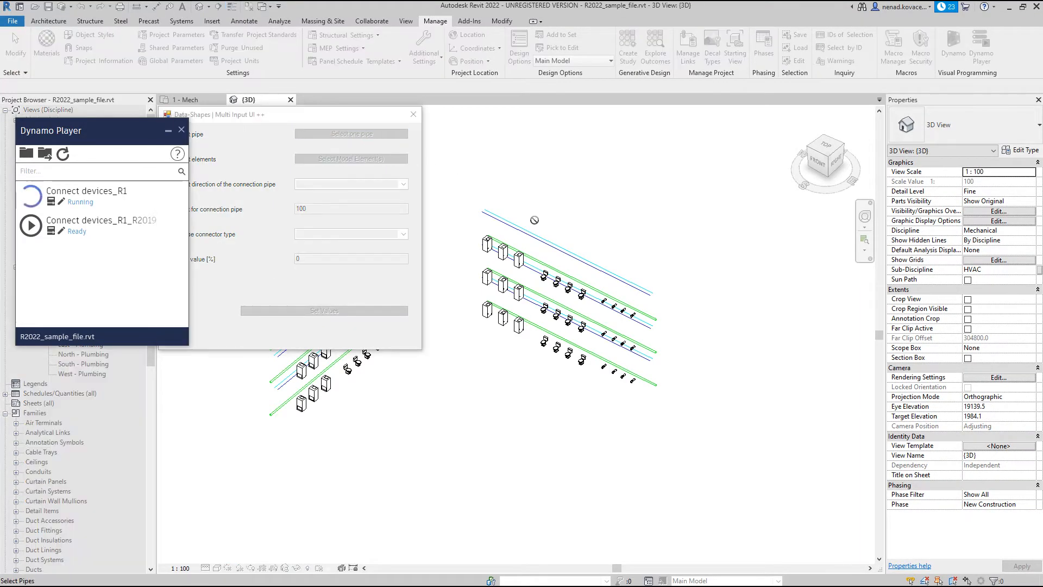
{"action": "middle_click_drag", "start_coordinate": [466, 361], "coordinate": [657, 331]}
{"action": "middle_click_drag", "start_coordinate": [655, 404], "coordinate": [549, 327], "text": "shift"}
{"action": "scroll", "coordinate": [553, 316], "scroll_direction": "up", "scroll_amount": 2}
{"action": "scroll", "coordinate": [539, 261], "scroll_direction": "up", "scroll_amount": 2}
{"action": "left_click", "coordinate": [546, 234]}
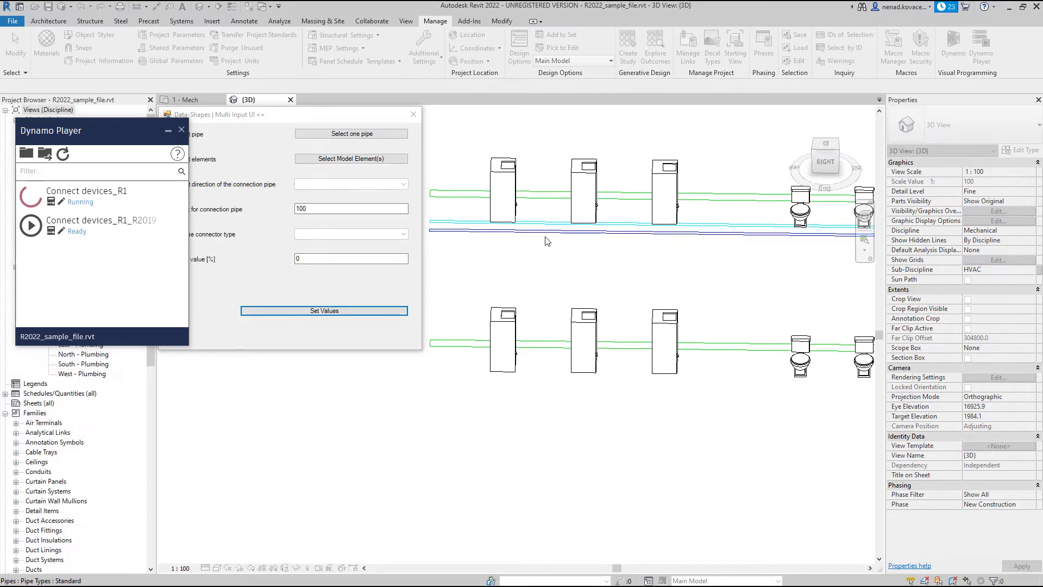
Choose the three air handling units in the bottom row as the elements to connect.
{"action": "left_click", "coordinate": [389, 166]}
{"action": "left_click_drag", "start_coordinate": [458, 262], "coordinate": [712, 425]}
{"action": "left_click", "coordinate": [56, 86]}
Set the connection direction to North, the offset to 200 and the connector type to OtherPipe, keep slope 0, and run the connection.
{"action": "left_click", "coordinate": [400, 184]}
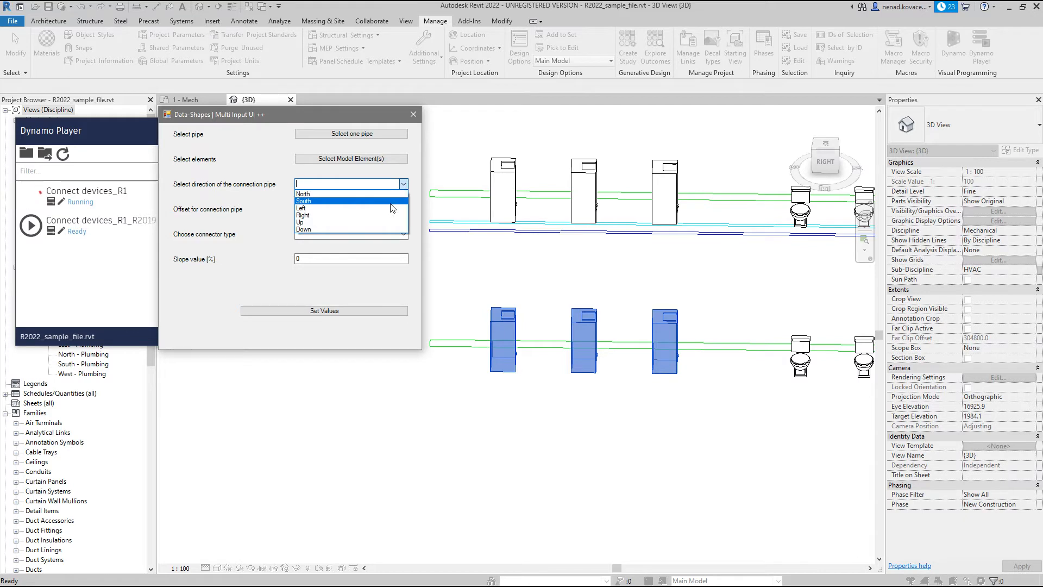
{"action": "left_click", "coordinate": [380, 194]}
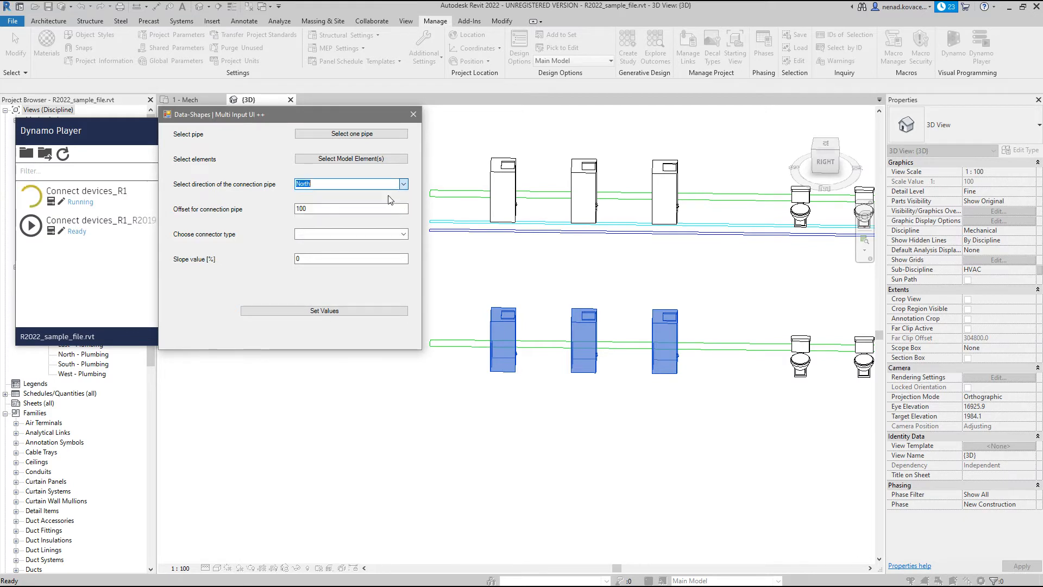
{"action": "left_click", "coordinate": [301, 210]}
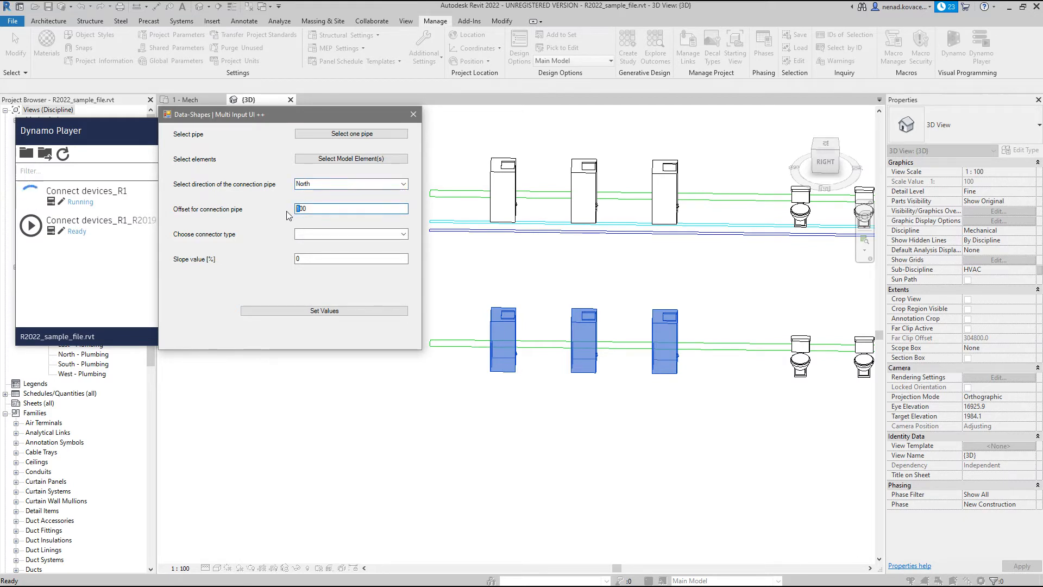
{"action": "key", "text": "BackSpace"}
{"action": "type", "text": "2"}
{"action": "left_click", "coordinate": [403, 235]}
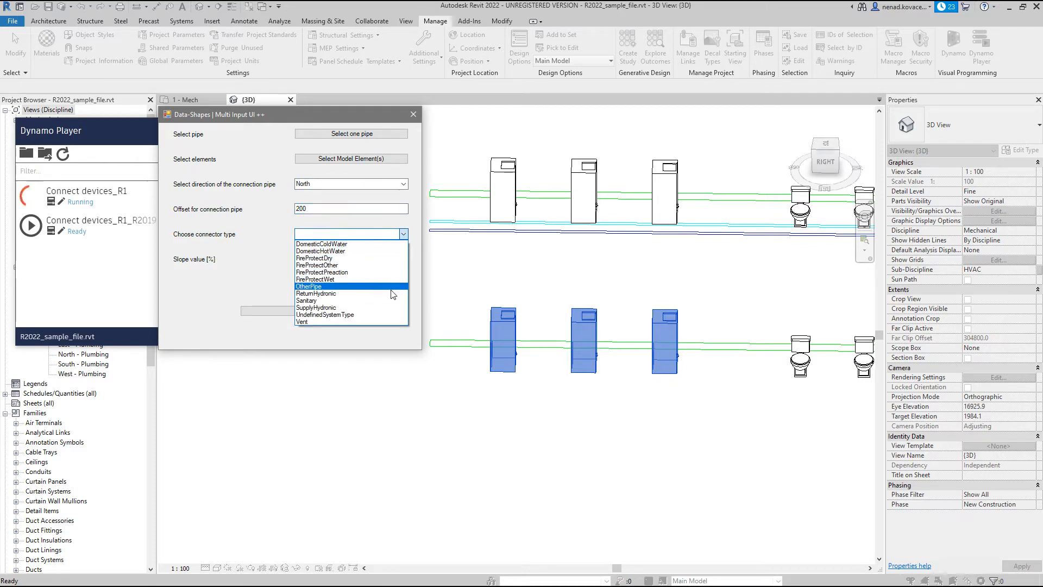
{"action": "left_click", "coordinate": [315, 274]}
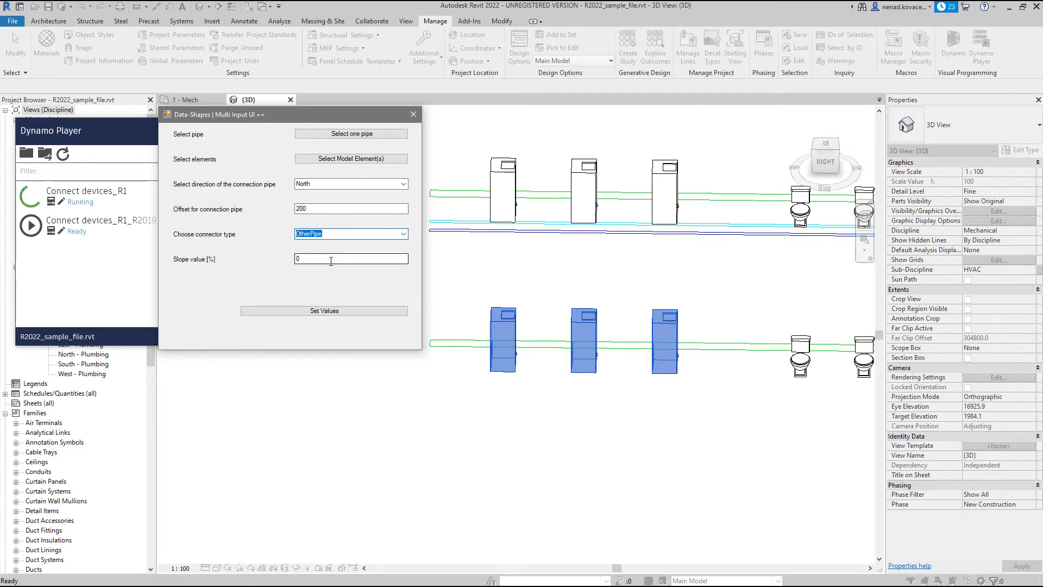
{"action": "left_click", "coordinate": [360, 311]}
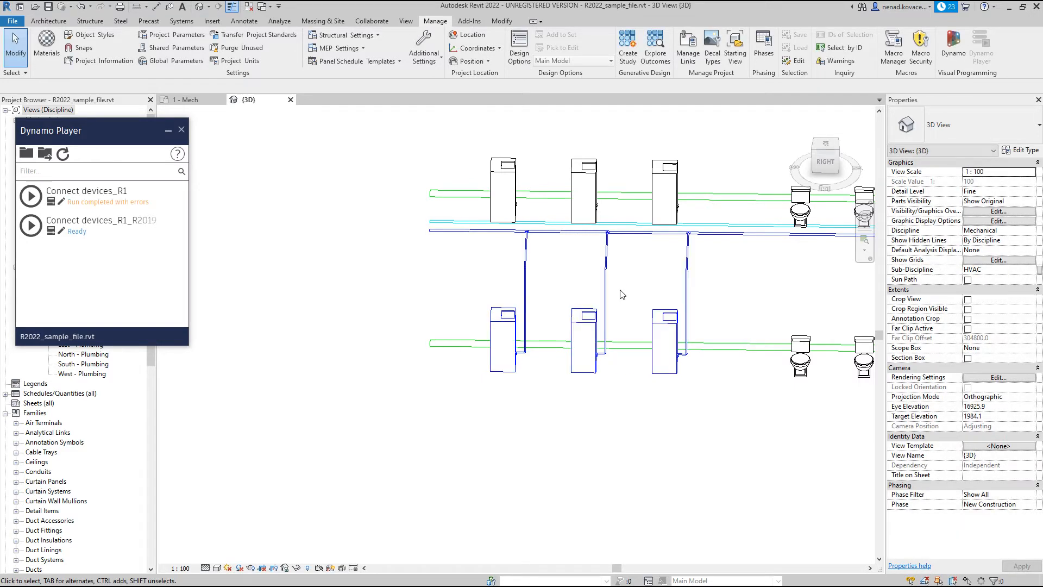
Rerun the Connect devices_R1 script and pick the dark blue pipe segment between the new branches as the main pipe.
{"action": "middle_click_drag", "start_coordinate": [652, 420], "coordinate": [603, 440], "text": "shift"}
{"action": "middle_click_drag", "start_coordinate": [804, 360], "coordinate": [527, 405]}
{"action": "scroll", "coordinate": [530, 410], "scroll_direction": "up", "scroll_amount": 5}
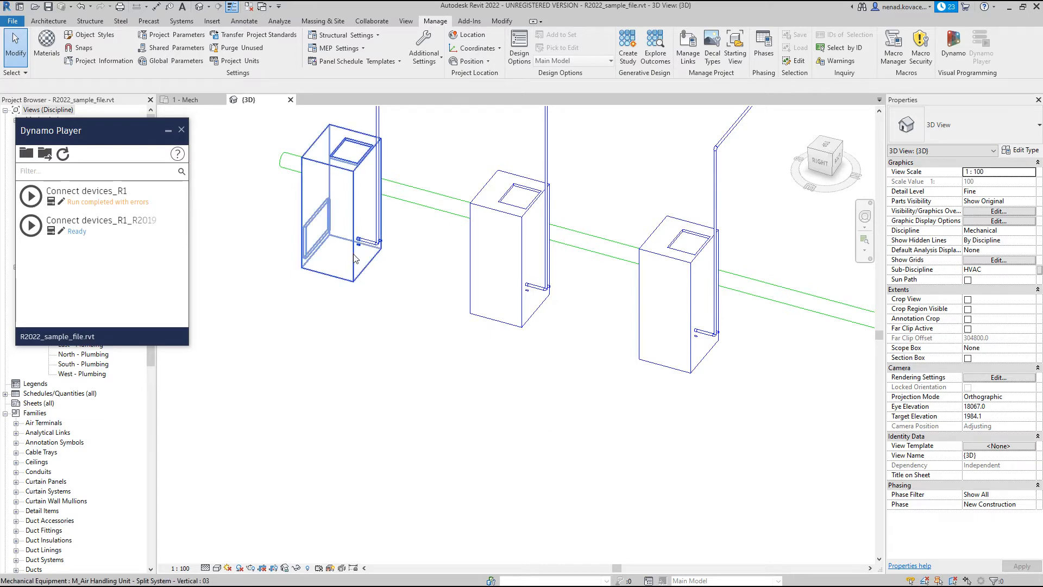
{"action": "scroll", "coordinate": [492, 436], "scroll_direction": "down", "scroll_amount": 4}
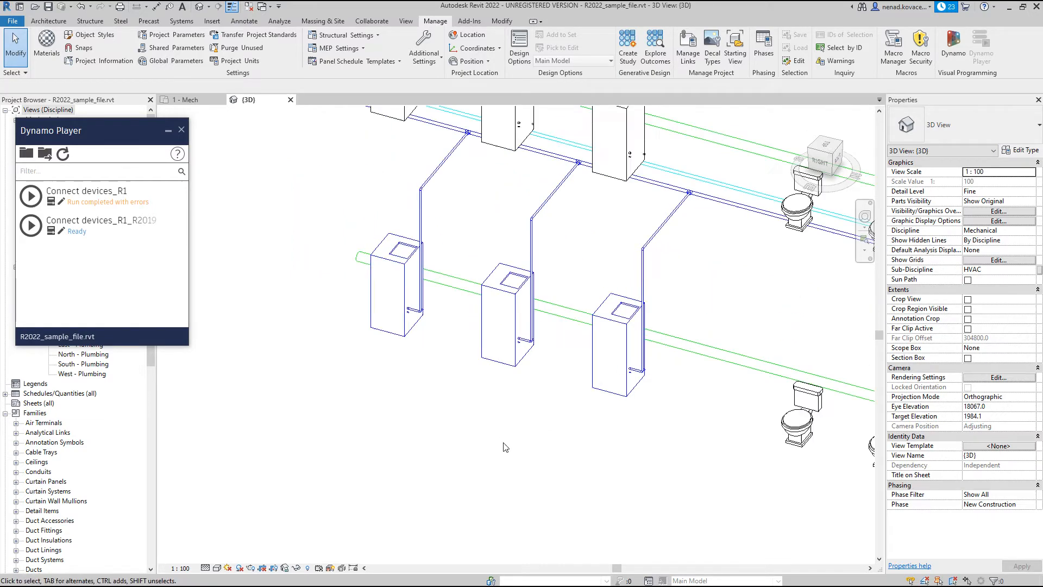
{"action": "left_click", "coordinate": [28, 201]}
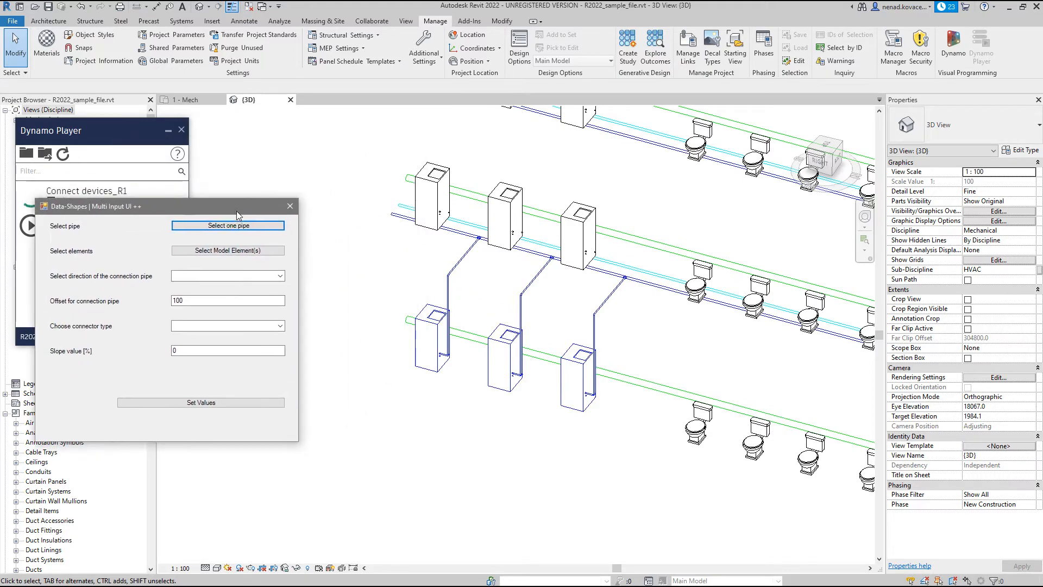
{"action": "left_click", "coordinate": [253, 226]}
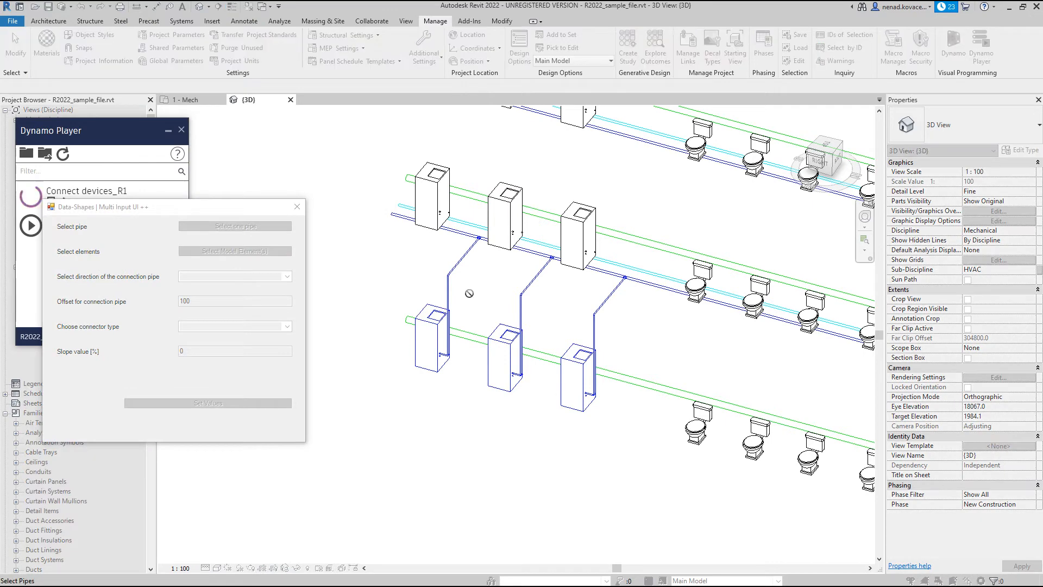
{"action": "left_click", "coordinate": [516, 254]}
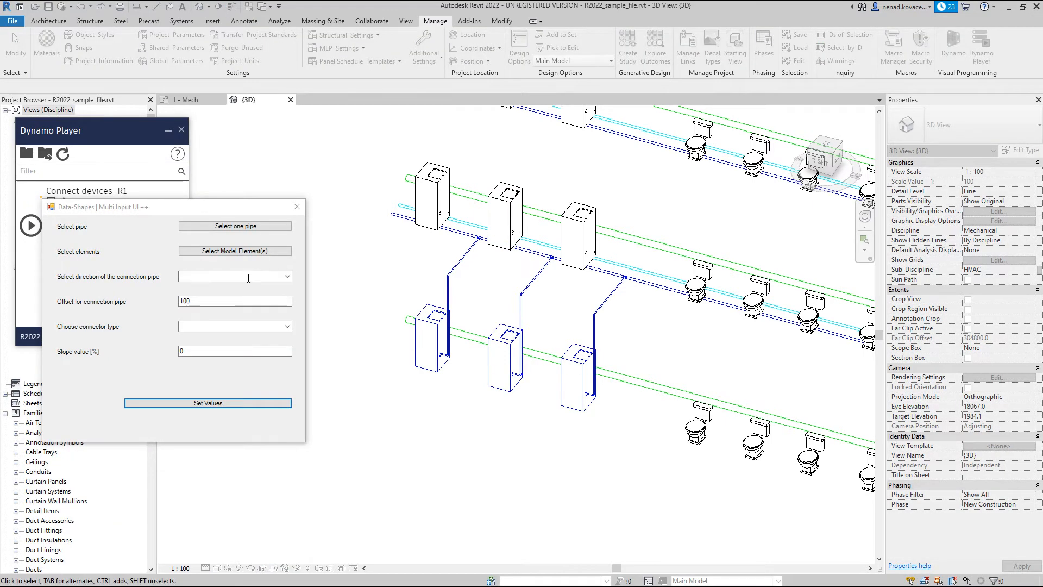
Choose the leftmost air handling unit in the bottom row as the element to connect.
{"action": "left_click", "coordinate": [235, 251]}
{"action": "left_click", "coordinate": [444, 361]}
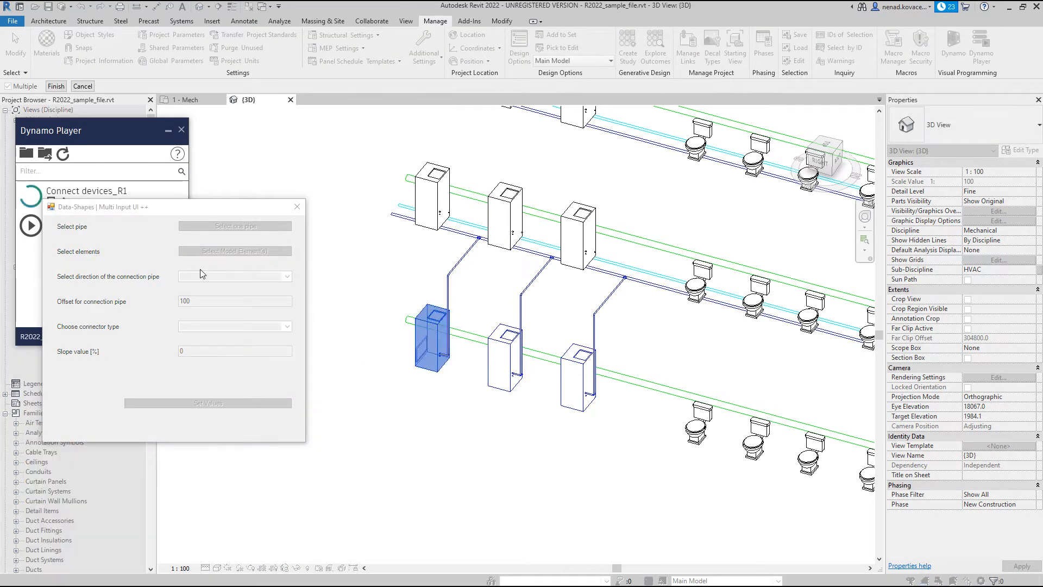
{"action": "left_click", "coordinate": [59, 87]}
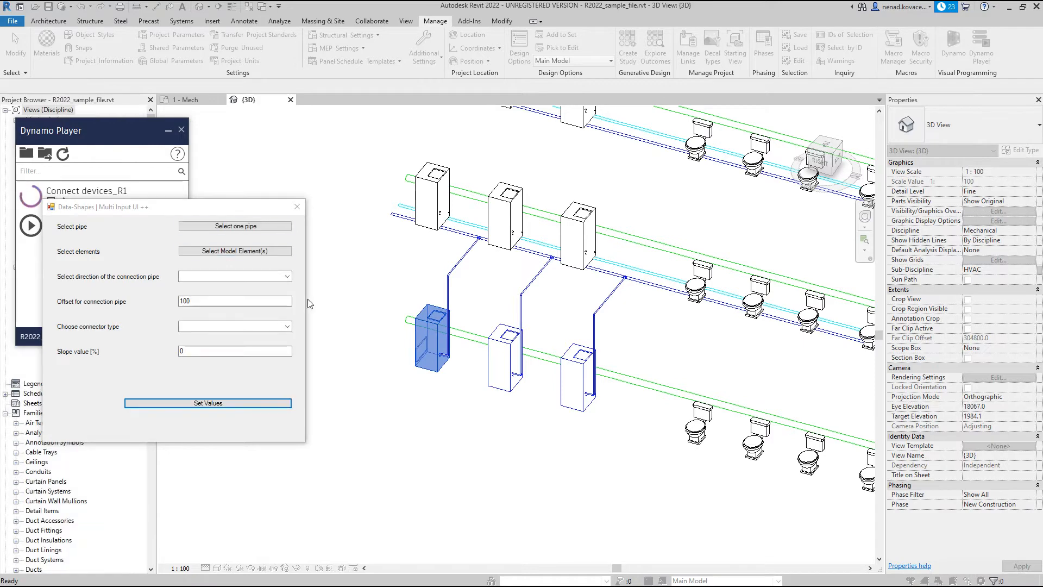
Set the connection direction to North and the offset to 600, choose the connector type, keep slope 0, and run the connection.
{"action": "left_click", "coordinate": [287, 277]}
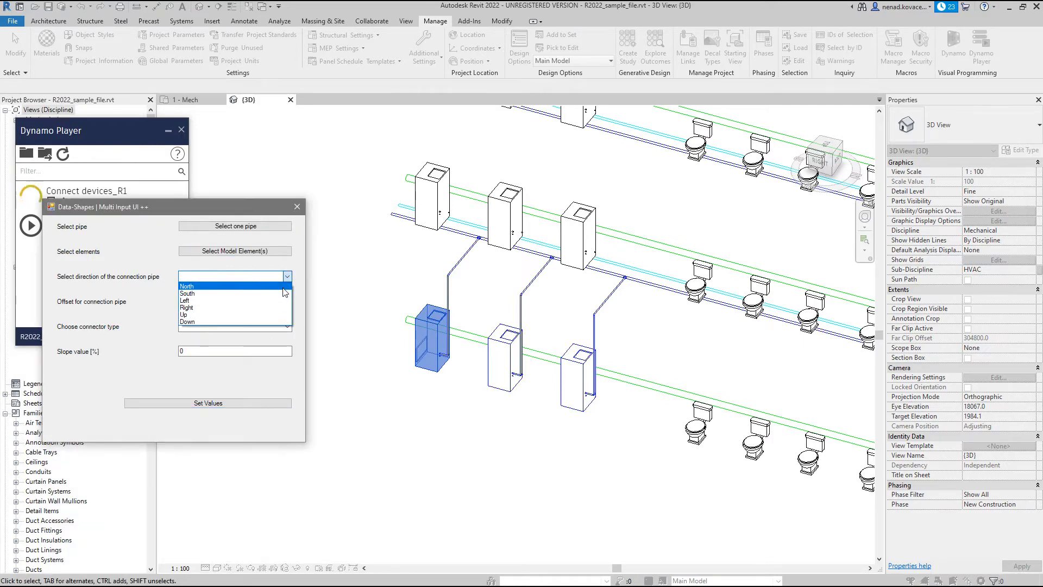
{"action": "left_click", "coordinate": [187, 287]}
{"action": "left_click", "coordinate": [181, 301]}
{"action": "type", "text": "600"}
{"action": "left_click", "coordinate": [287, 326]}
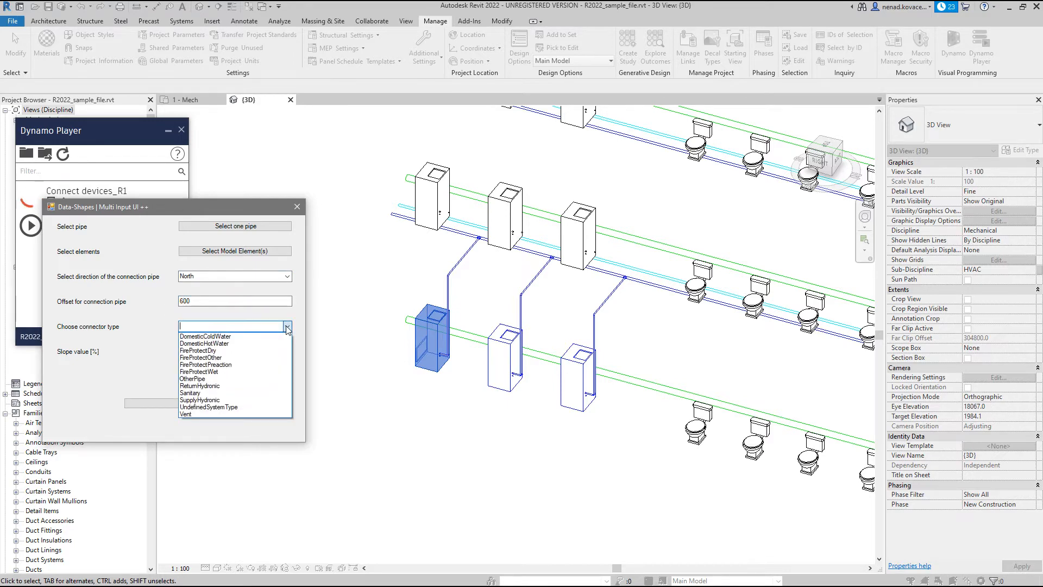
{"action": "left_click", "coordinate": [266, 382]}
{"action": "left_click", "coordinate": [275, 402]}
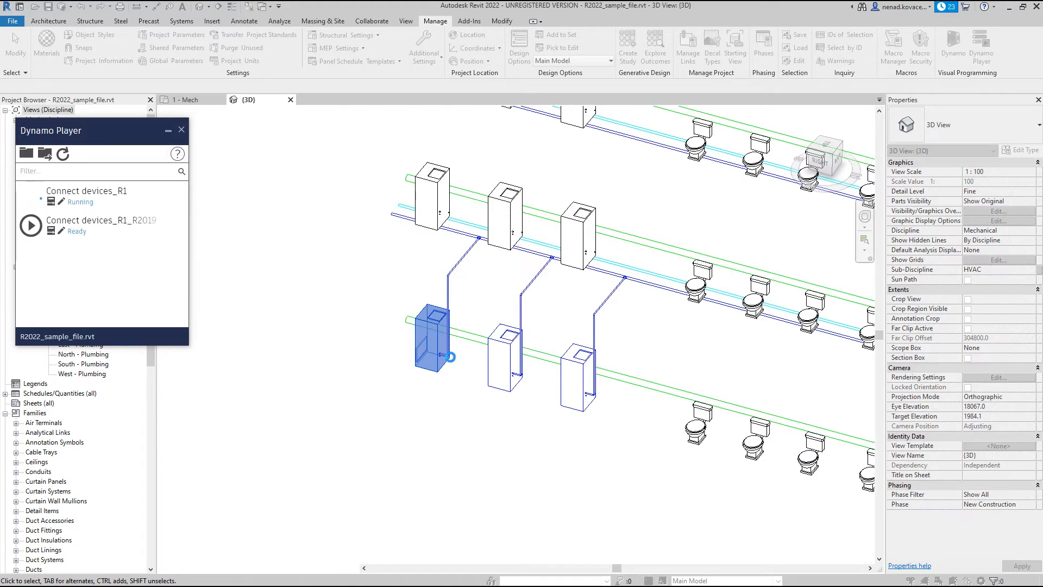
Check the diameters of the new horizontal branch pipe and of the main pipe segment, including the diameters available for the main pipe.
{"action": "scroll", "coordinate": [429, 380], "scroll_direction": "up", "scroll_amount": 5}
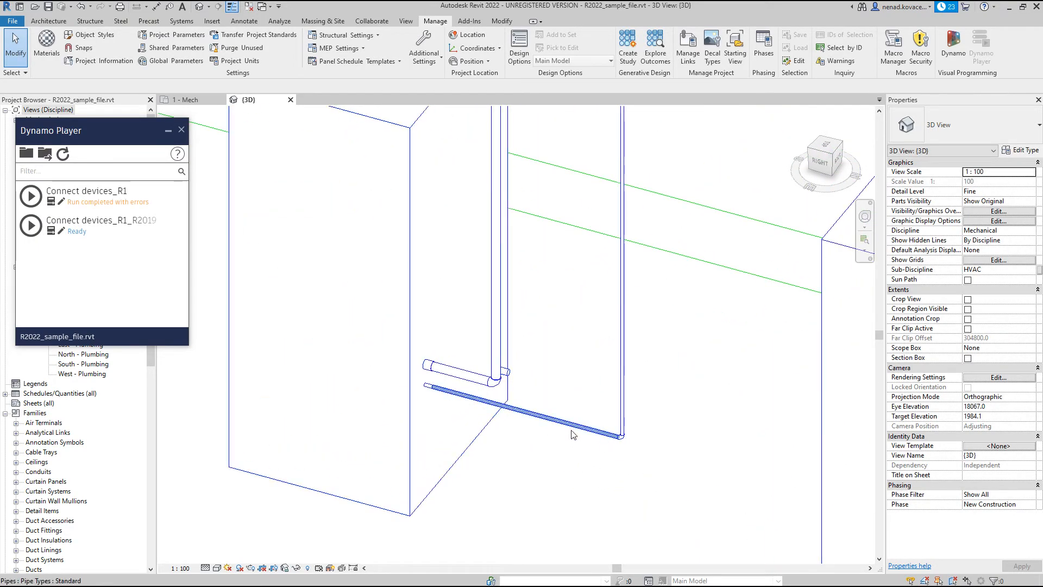
{"action": "left_click", "coordinate": [552, 491]}
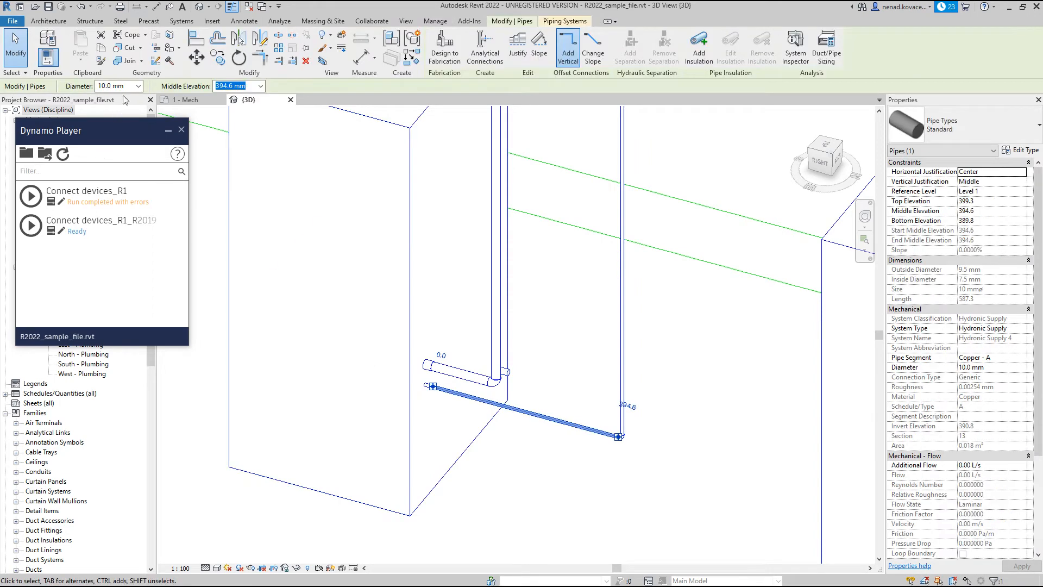
{"action": "scroll", "coordinate": [435, 420], "scroll_direction": "down", "scroll_amount": 5}
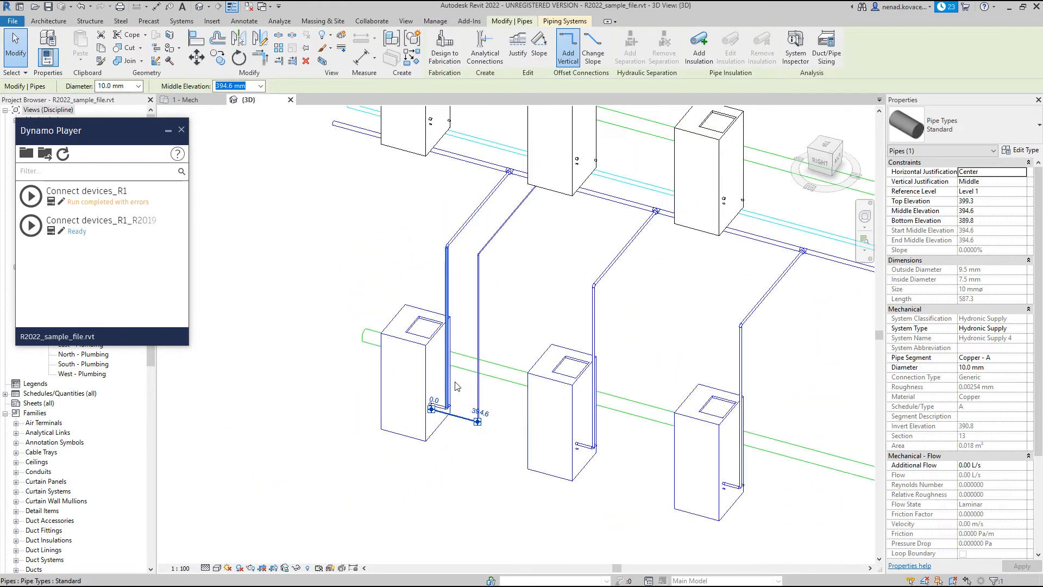
{"action": "scroll", "coordinate": [617, 203], "scroll_direction": "up", "scroll_amount": 2}
{"action": "left_click", "coordinate": [618, 203]}
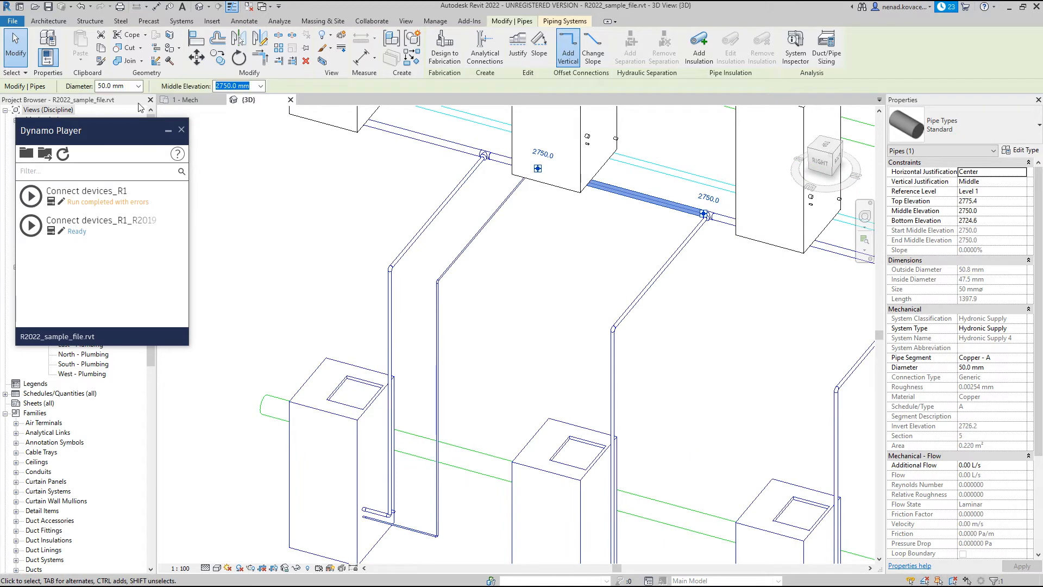
{"action": "left_click", "coordinate": [138, 86]}
{"action": "left_click", "coordinate": [138, 87]}
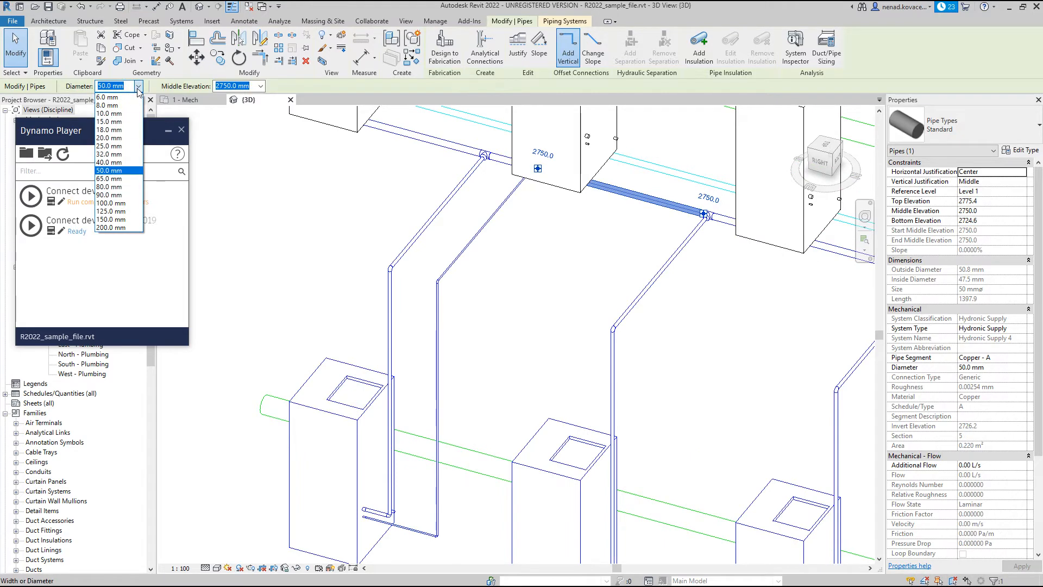
{"action": "left_click", "coordinate": [421, 280]}
Examine the new branch from several angles, from the leftmost air handling unit's connector to its junction with the main pipe.
{"action": "middle_click_drag", "start_coordinate": [468, 522], "coordinate": [532, 238], "text": "shift"}
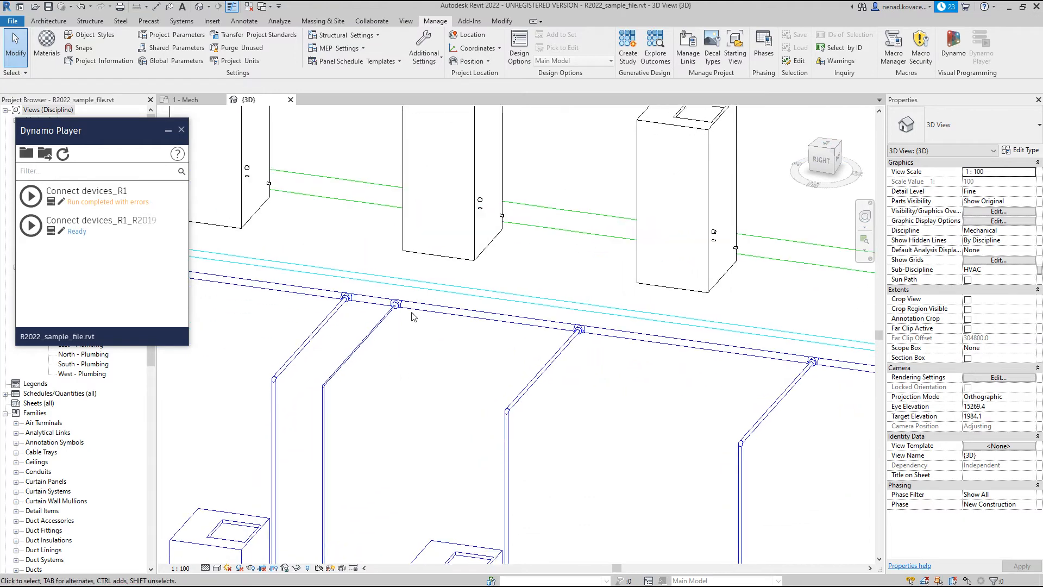
{"action": "middle_click_drag", "start_coordinate": [442, 465], "coordinate": [481, 217]}
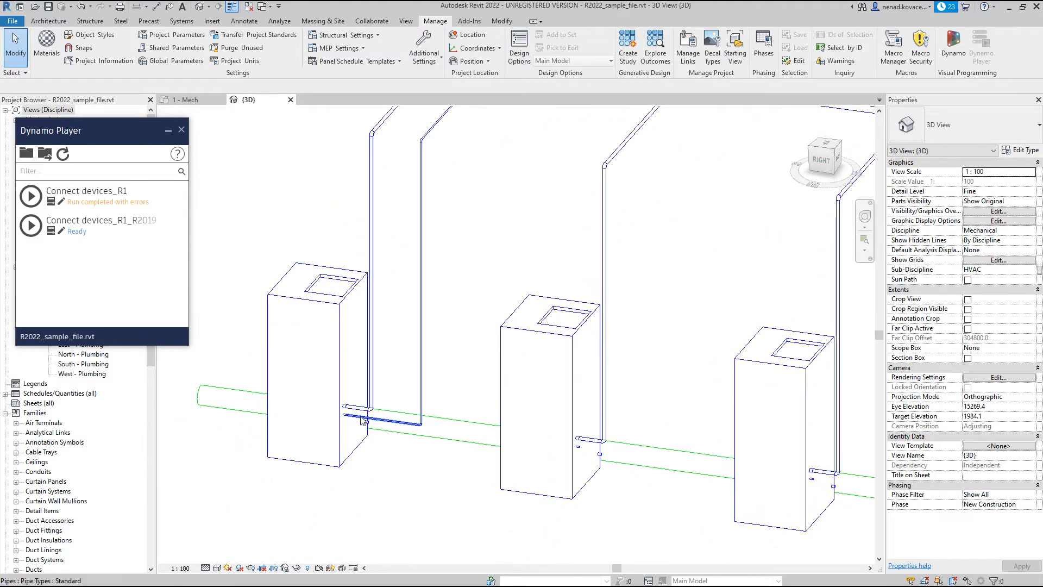
{"action": "scroll", "coordinate": [380, 511], "scroll_direction": "down", "scroll_amount": 2}
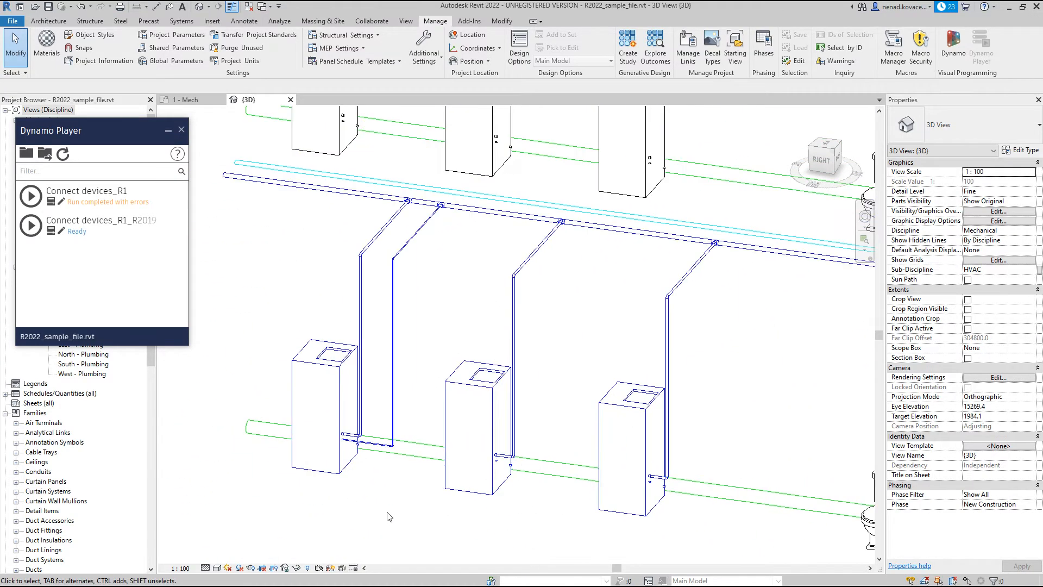
{"action": "middle_click_drag", "start_coordinate": [396, 477], "coordinate": [433, 433], "text": "shift"}
{"action": "middle_click_drag", "start_coordinate": [339, 504], "coordinate": [540, 188]}
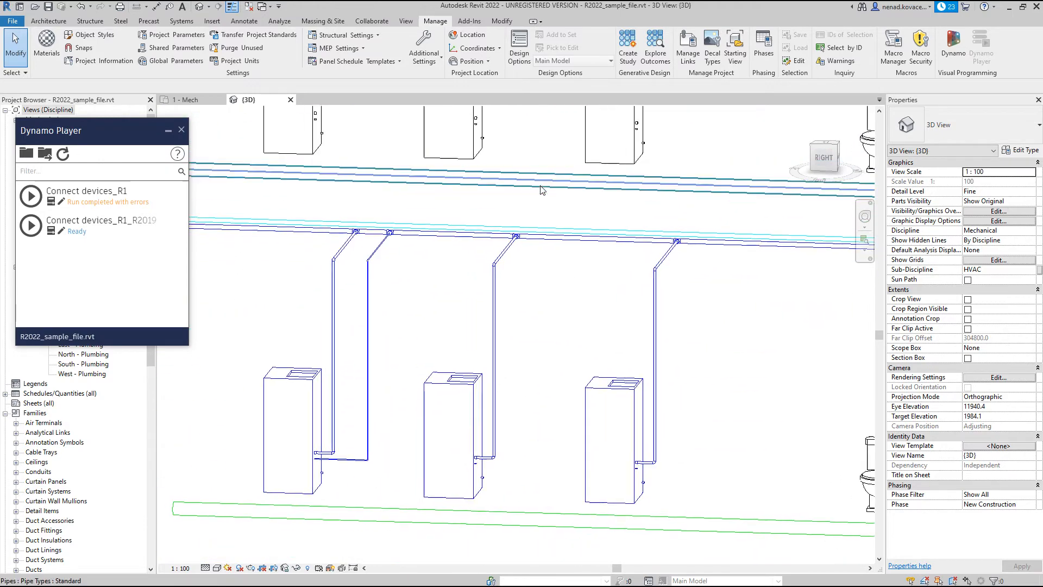
{"action": "scroll", "coordinate": [405, 391], "scroll_direction": "down", "scroll_amount": 3}
{"action": "middle_click_drag", "start_coordinate": [410, 373], "coordinate": [422, 474], "text": "shift"}
{"action": "scroll", "coordinate": [386, 466], "scroll_direction": "down", "scroll_amount": 5}
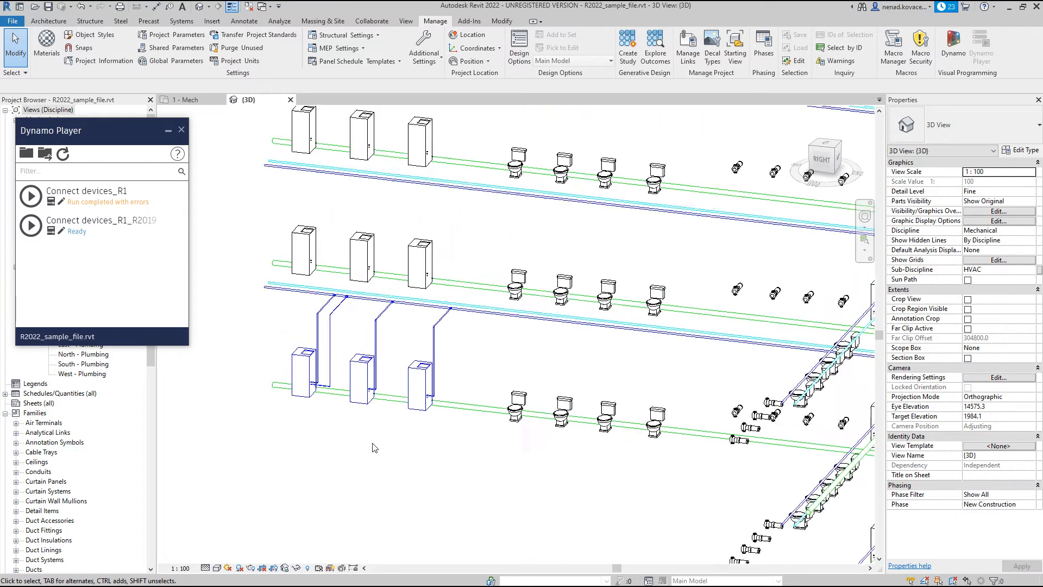
Rerun Connect devices_R1 with the green pipe behind the middle row as main pipe and that row's leftmost water closet as the element.
{"action": "scroll", "coordinate": [595, 304], "scroll_direction": "up", "scroll_amount": 2}
{"action": "left_click", "coordinate": [31, 196]}
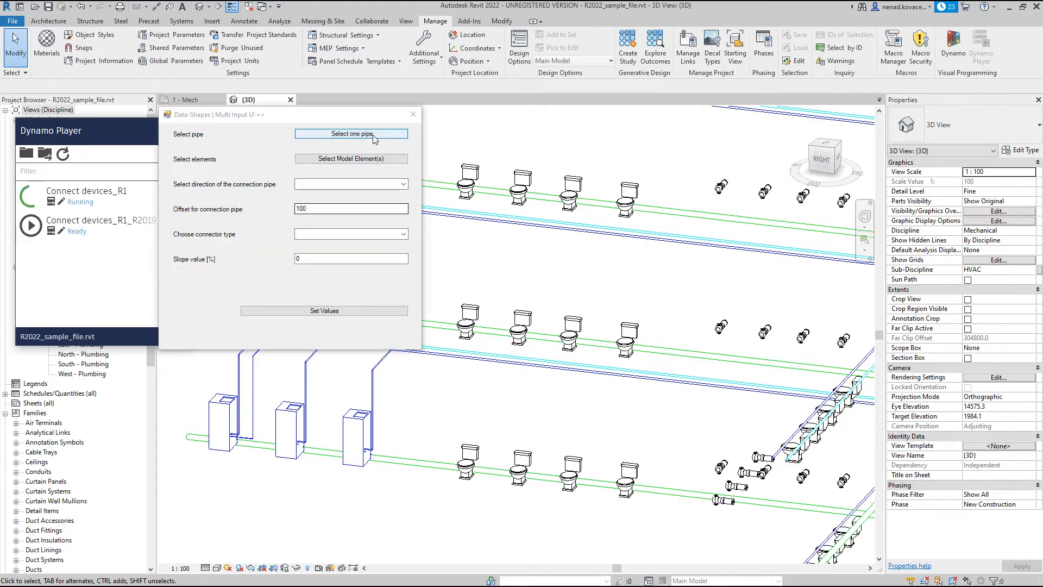
{"action": "left_click", "coordinate": [295, 302]}
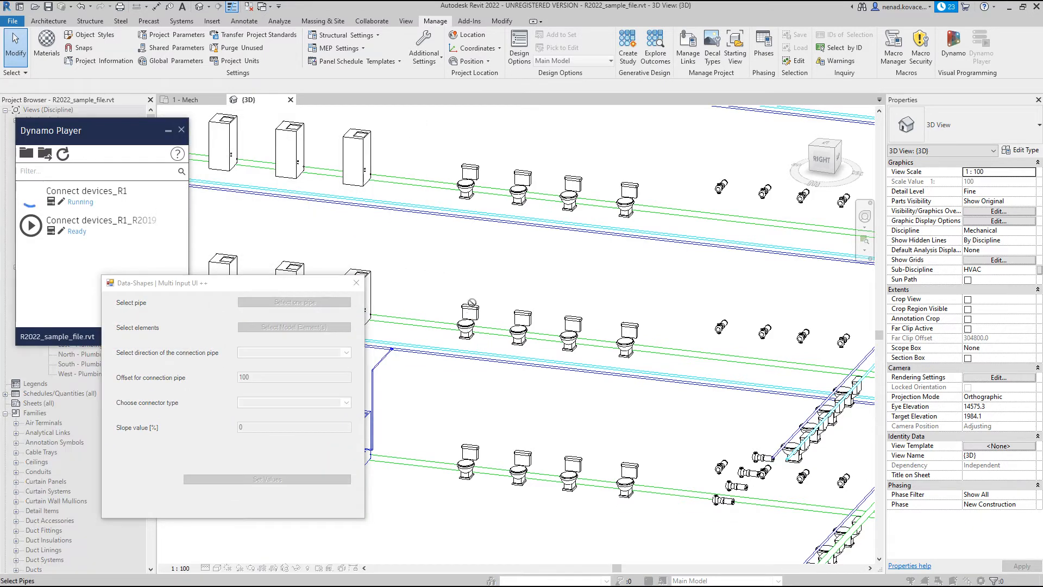
{"action": "left_click", "coordinate": [492, 352]}
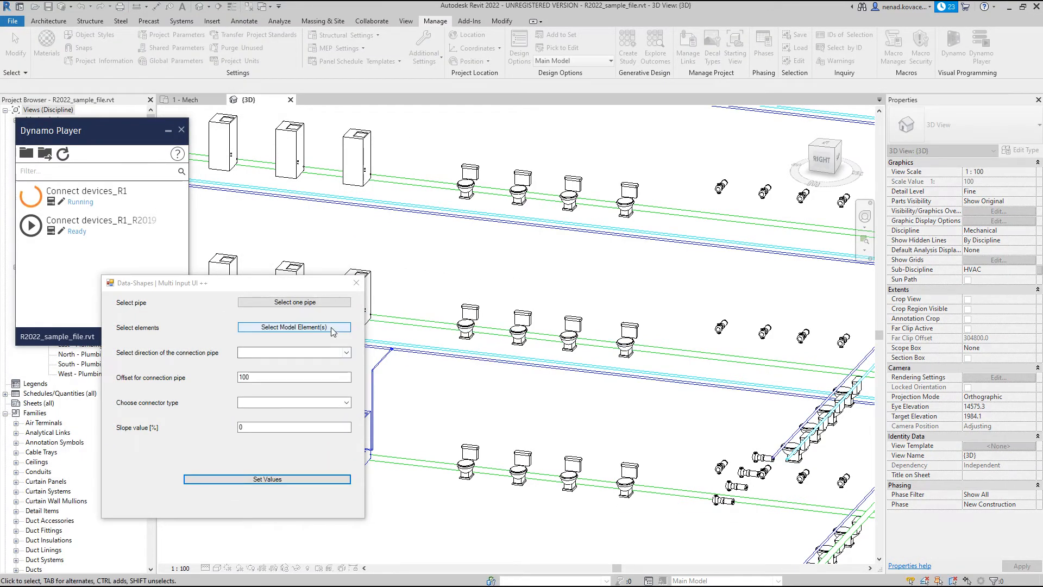
{"action": "left_click", "coordinate": [294, 327]}
{"action": "left_click", "coordinate": [472, 329]}
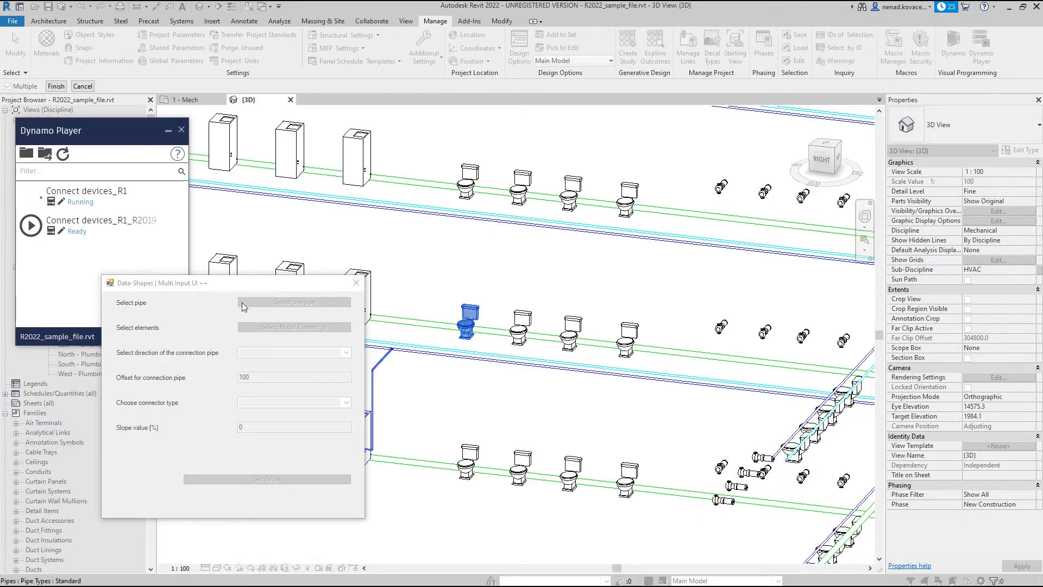
Set the connection direction to Down, the connector type to Sanitary and the slope to 2%, keep offset 100, and run the connection.
{"action": "left_click", "coordinate": [337, 352]}
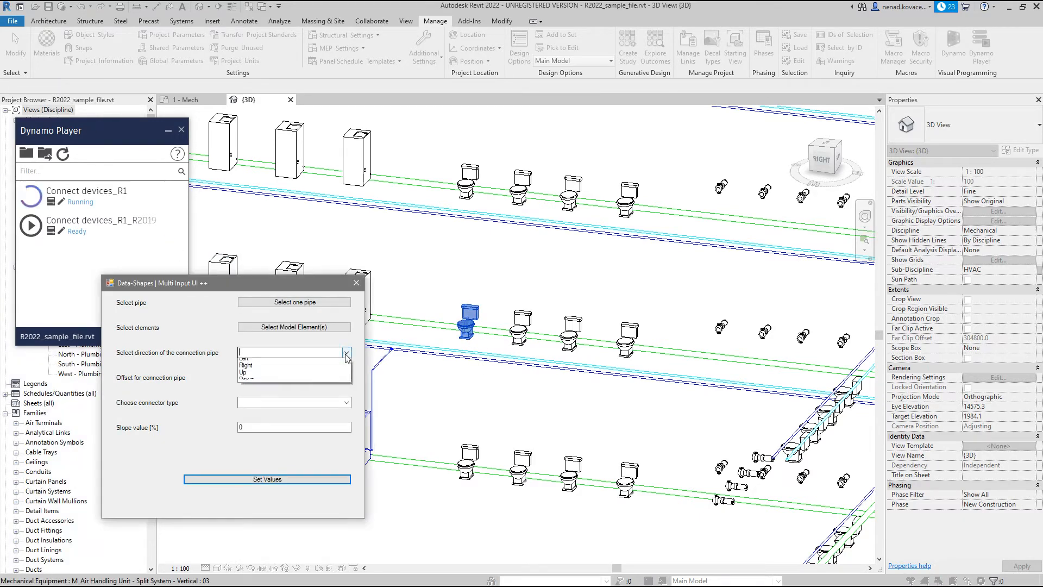
{"action": "left_click", "coordinate": [333, 399]}
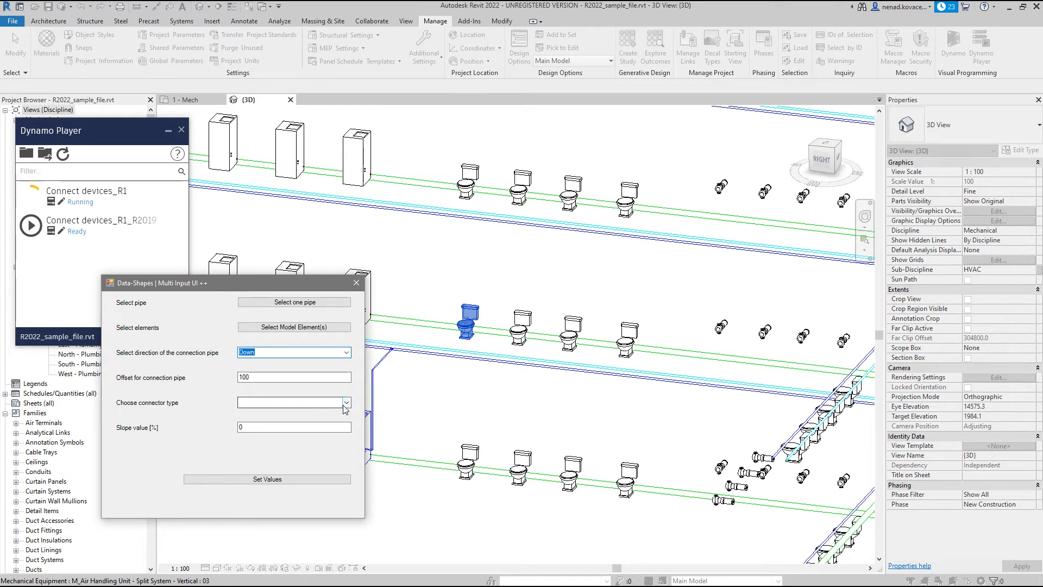
{"action": "left_click", "coordinate": [345, 403]}
{"action": "left_click", "coordinate": [336, 473]}
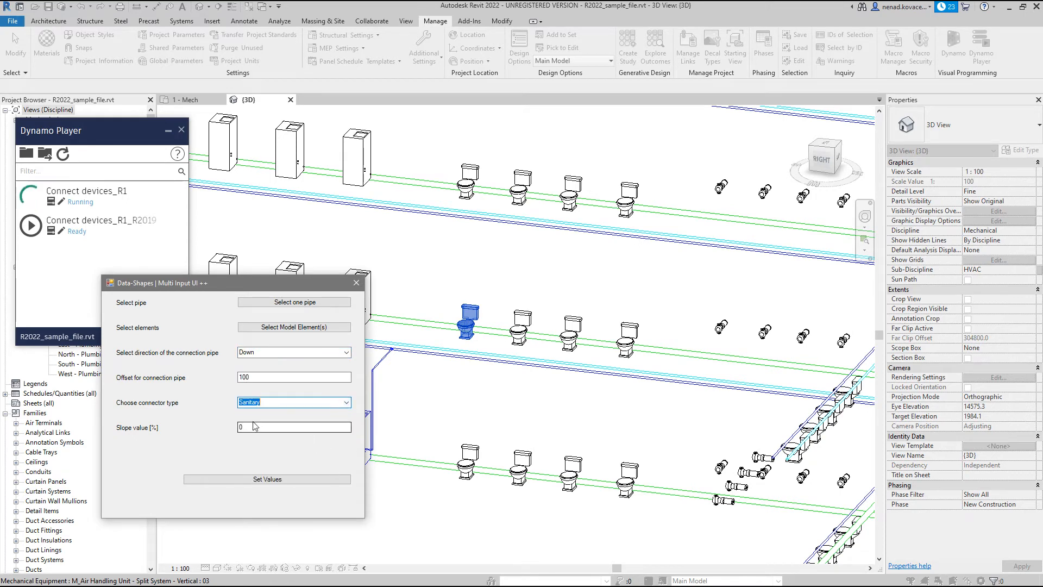
{"action": "double_click", "coordinate": [254, 426]}
{"action": "type", "text": "2"}
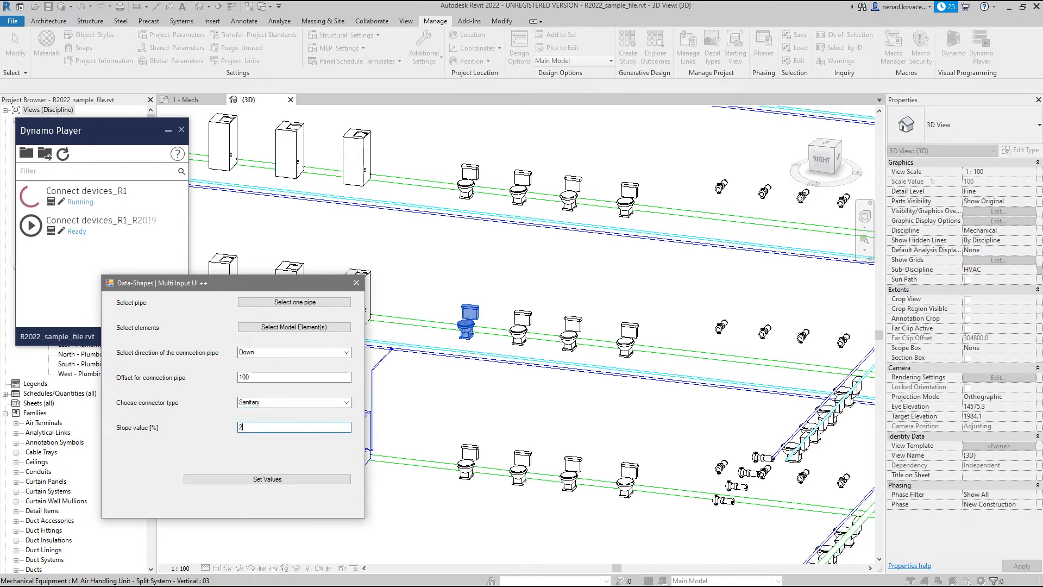
{"action": "left_click", "coordinate": [279, 479]}
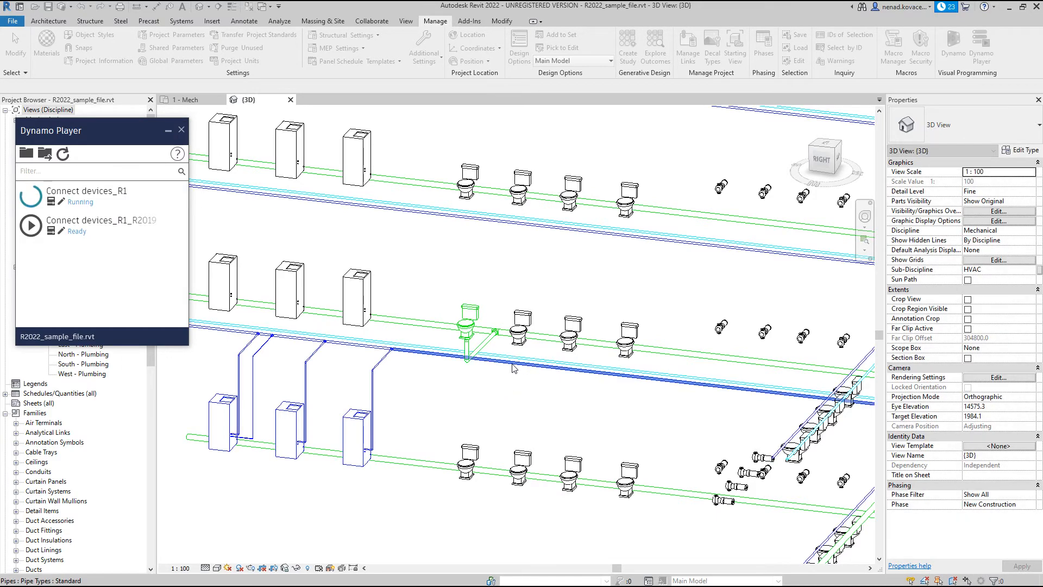
Check the slope of the new sanitary branch pipe between the water closet and the main pipe.
{"action": "scroll", "coordinate": [489, 353], "scroll_direction": "up", "scroll_amount": 5}
{"action": "left_click", "coordinate": [475, 362]}
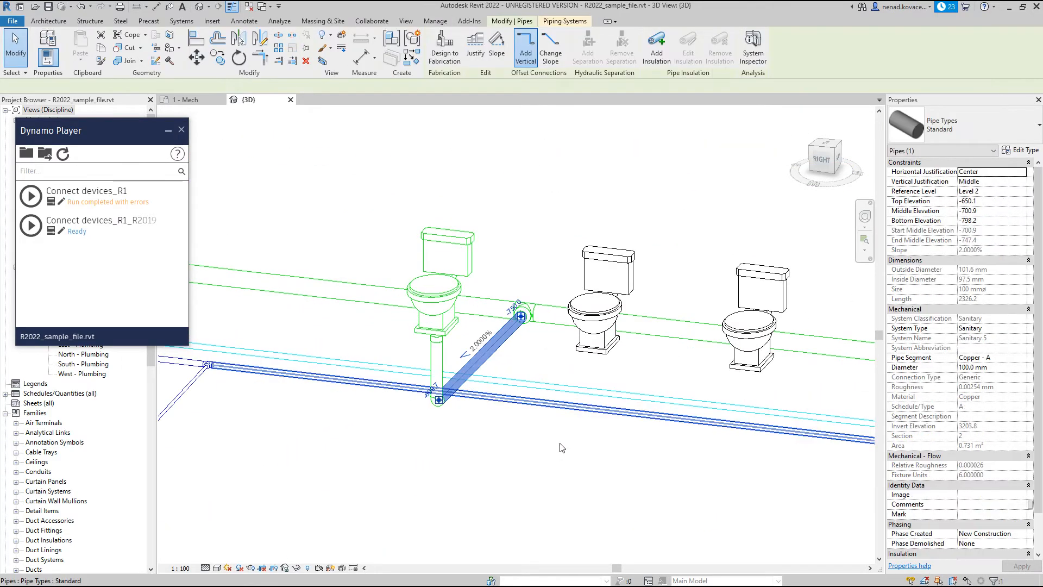
{"action": "middle_click_drag", "start_coordinate": [554, 455], "coordinate": [610, 458], "text": "shift"}
Choose the two leftmost inline pumps in the bottom row as the elements to connect.
{"action": "scroll", "coordinate": [477, 339], "scroll_direction": "down", "scroll_amount": 7}
{"action": "middle_click_drag", "start_coordinate": [477, 440], "coordinate": [545, 470], "text": "shift"}
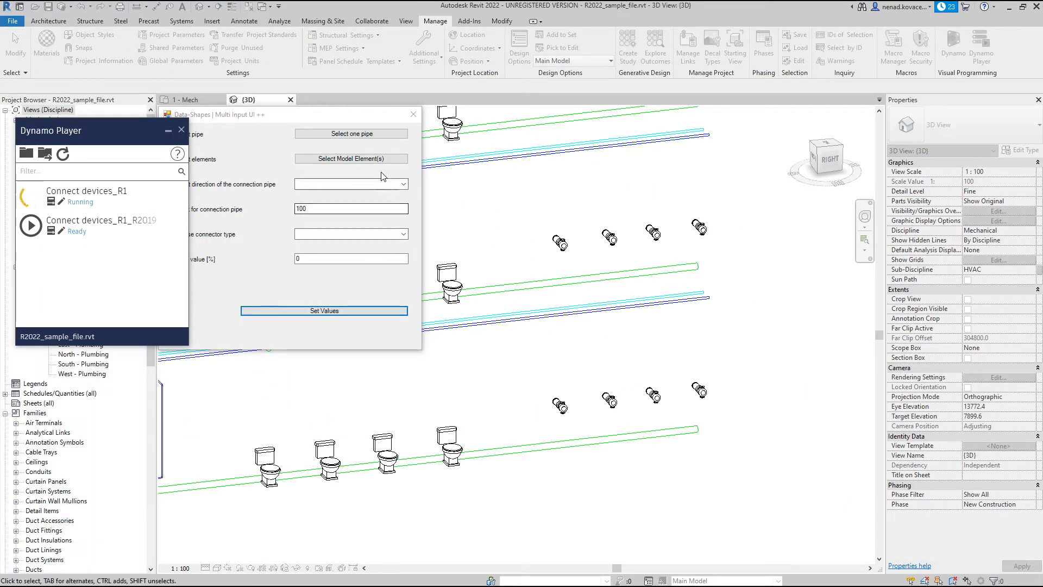
{"action": "left_click", "coordinate": [351, 158]}
{"action": "left_click_drag", "start_coordinate": [538, 362], "coordinate": [623, 430]}
{"action": "left_click", "coordinate": [56, 86]}
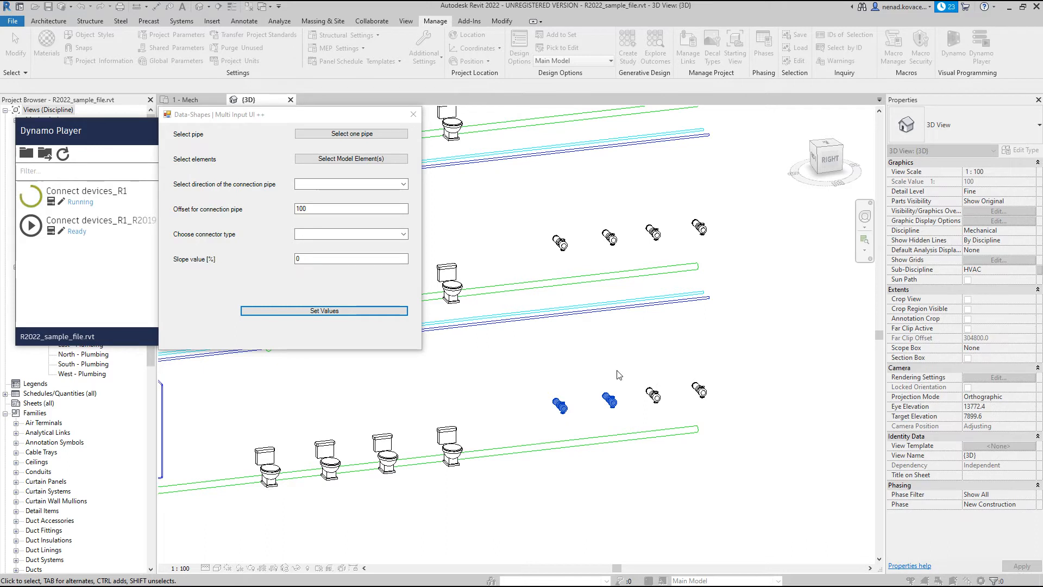
Set the connection direction to Up and the connector type to UndefinedSystemType, keep offset 100 and slope 0, and run the connection.
{"action": "left_click", "coordinate": [403, 184]}
{"action": "left_click", "coordinate": [380, 222]}
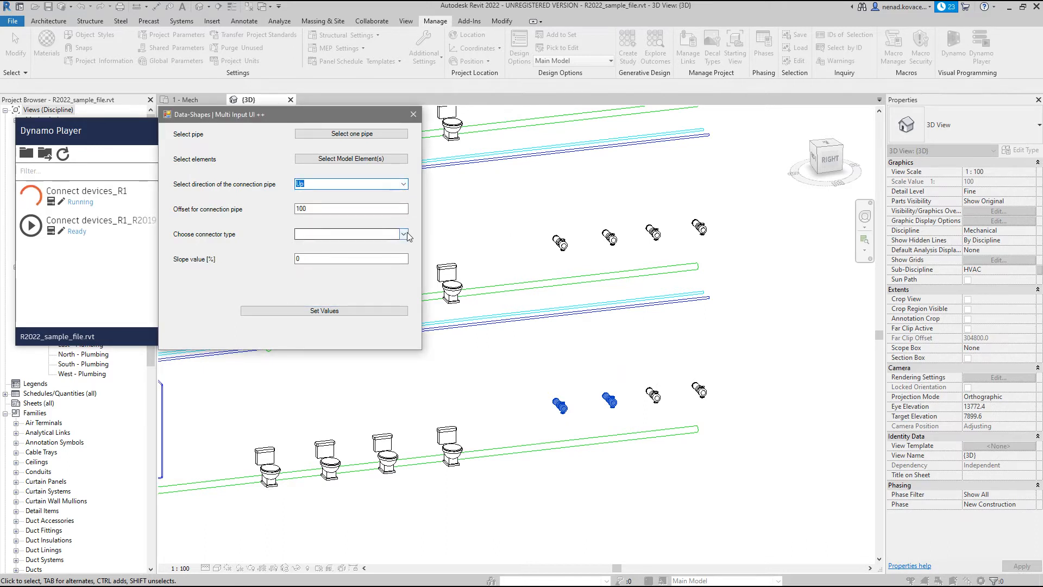
{"action": "left_click", "coordinate": [404, 234]}
{"action": "left_click", "coordinate": [390, 314]}
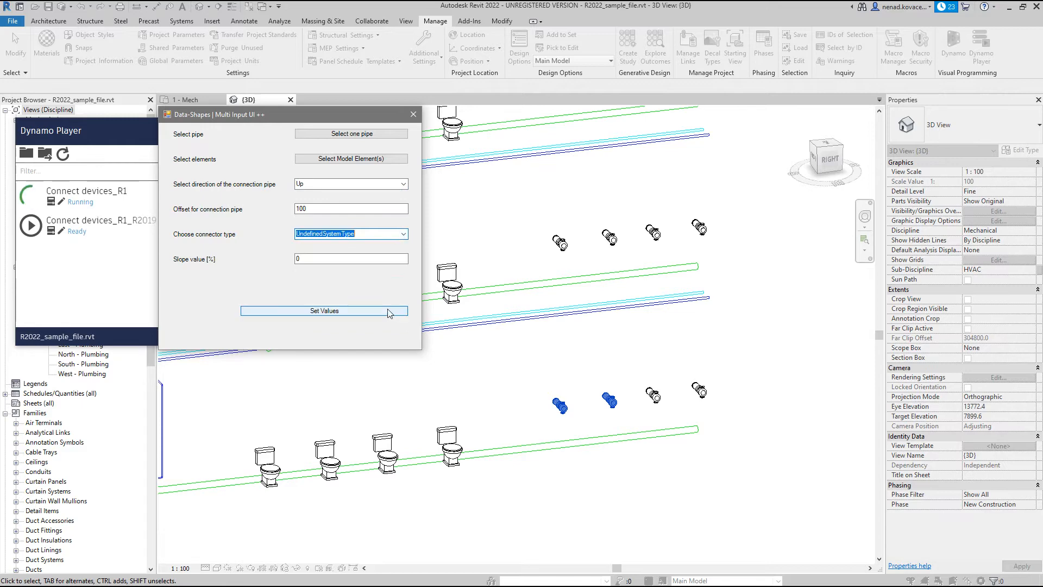
{"action": "left_click", "coordinate": [386, 306]}
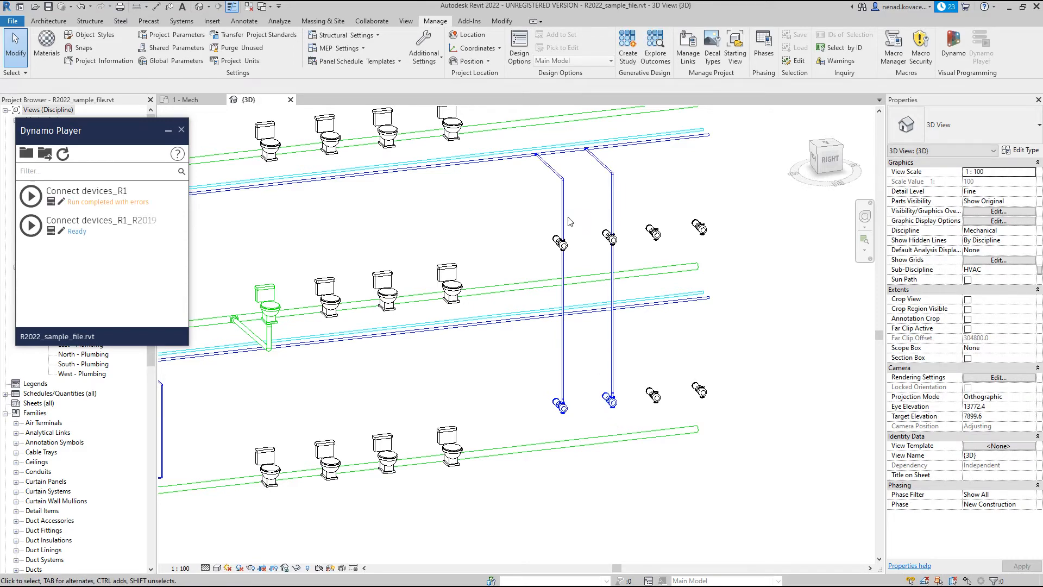
Move the two middle-row inline pumps that overlap the new vertical pipes aside, above the water closets.
{"action": "left_click_drag", "start_coordinate": [514, 208], "coordinate": [638, 263]}
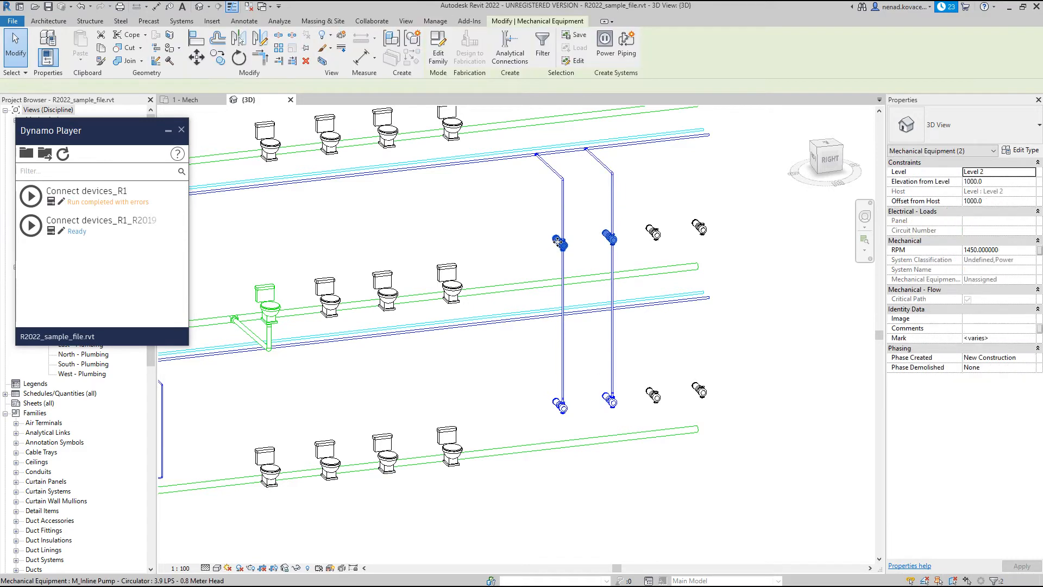
{"action": "left_click_drag", "start_coordinate": [558, 243], "coordinate": [370, 229]}
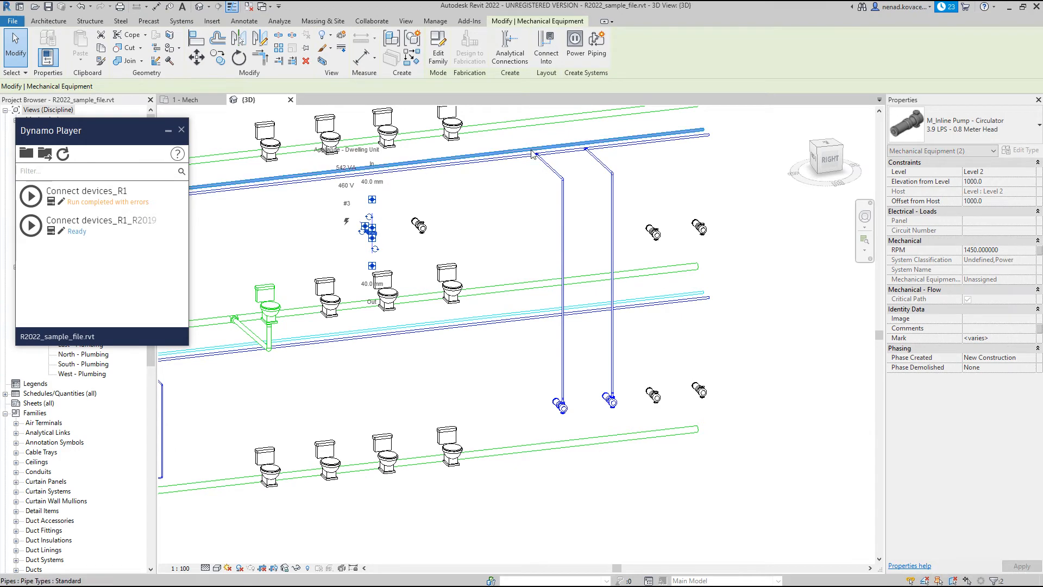
{"action": "middle_click_drag", "start_coordinate": [596, 333], "coordinate": [654, 403], "text": "shift"}
{"action": "scroll", "coordinate": [653, 403], "scroll_direction": "down", "scroll_amount": 5}
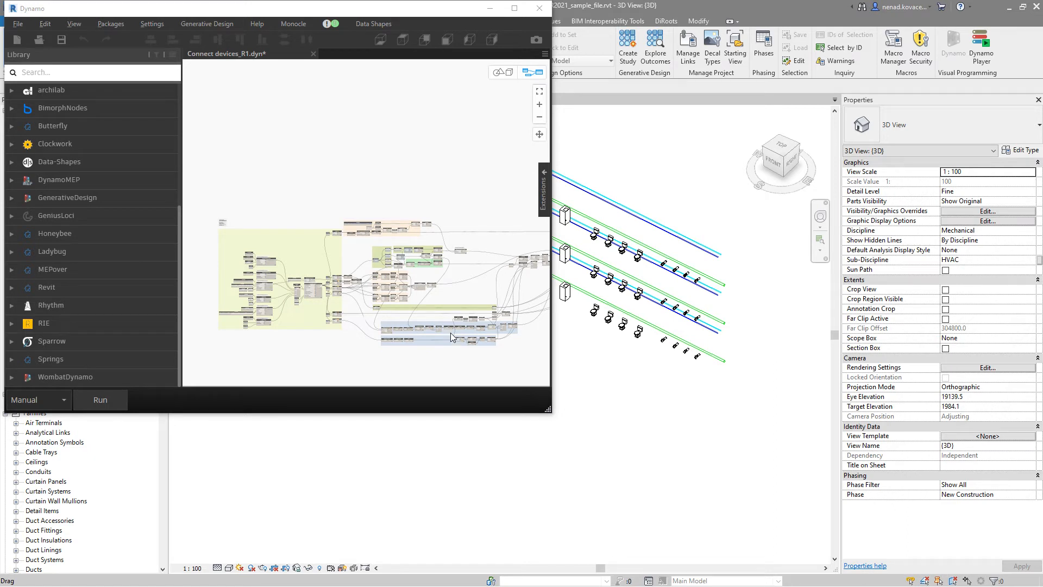
Run the Connect devices script and choose the topmost dark blue pipe as the main pipe.
{"action": "left_click", "coordinate": [103, 401]}
{"action": "left_click", "coordinate": [103, 401]}
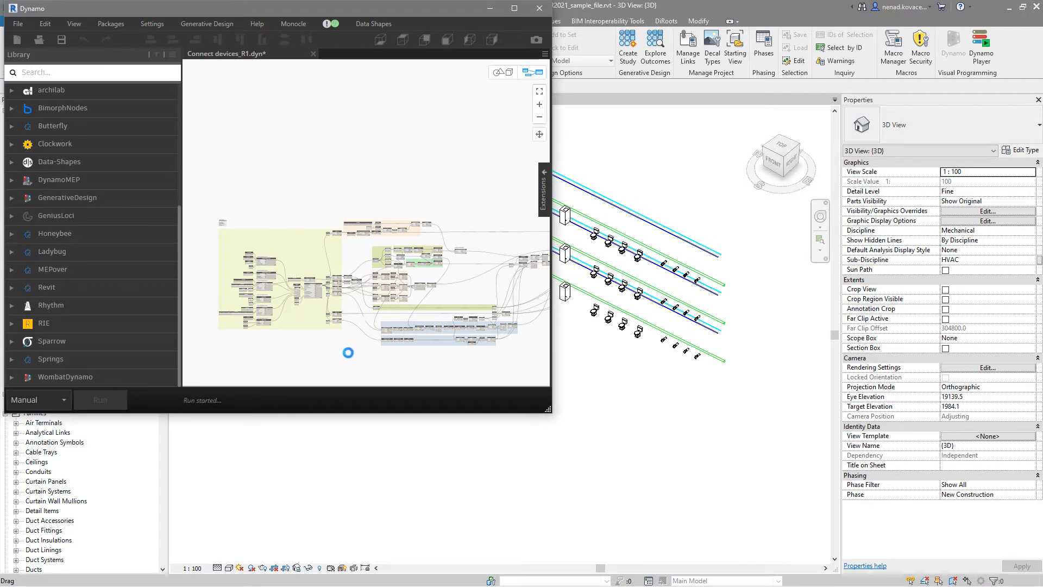
{"action": "left_click", "coordinate": [489, 8]}
{"action": "left_click", "coordinate": [417, 137]}
{"action": "scroll", "coordinate": [715, 210], "scroll_direction": "up", "scroll_amount": 5}
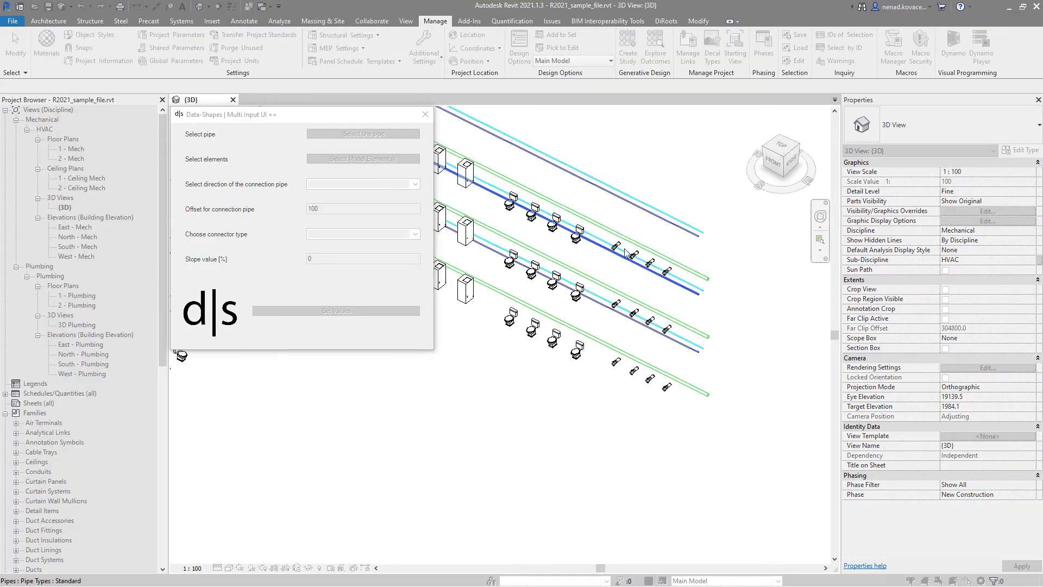
{"action": "left_click", "coordinate": [716, 210]}
Choose the four inline pumps in the top row as the elements to connect.
{"action": "left_click", "coordinate": [363, 158]}
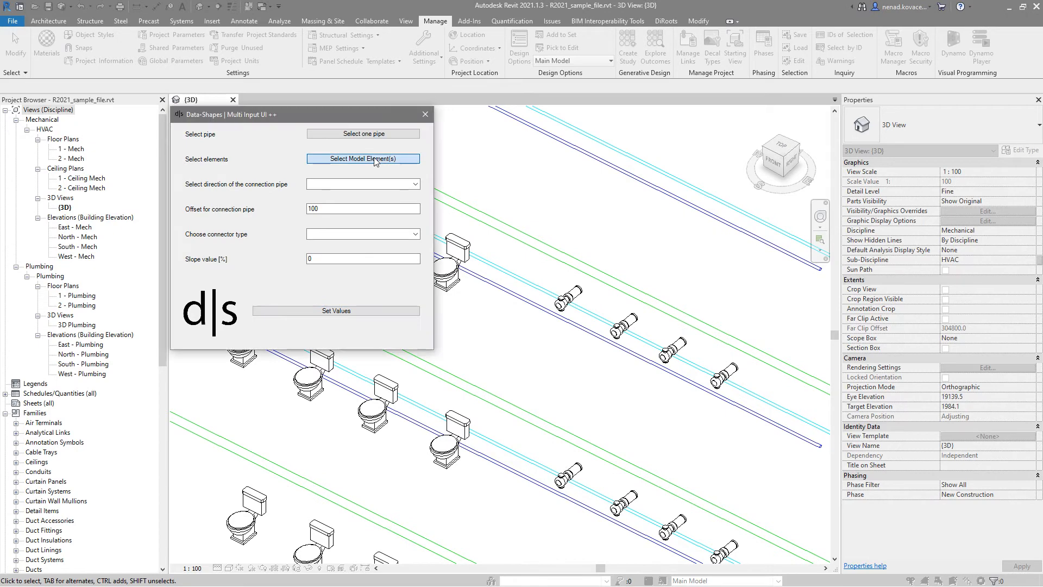
{"action": "left_click", "coordinate": [568, 298]}
{"action": "left_click", "coordinate": [624, 325]}
{"action": "left_click", "coordinate": [724, 375]}
{"action": "left_click", "coordinate": [672, 350]}
{"action": "left_click", "coordinate": [53, 89]}
Set the connection direction to Up, choose a connector type, keep offset 100 and slope 0, and run the connection.
{"action": "left_click", "coordinate": [417, 185]}
{"action": "left_click", "coordinate": [359, 213]}
{"action": "left_click", "coordinate": [418, 237]}
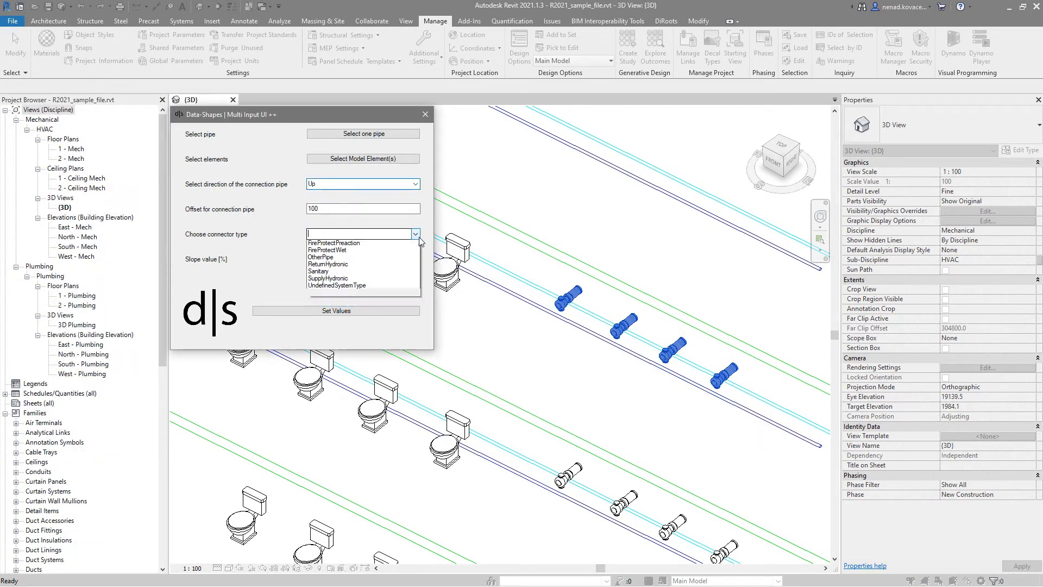
{"action": "left_click", "coordinate": [358, 321]}
{"action": "left_click", "coordinate": [363, 314]}
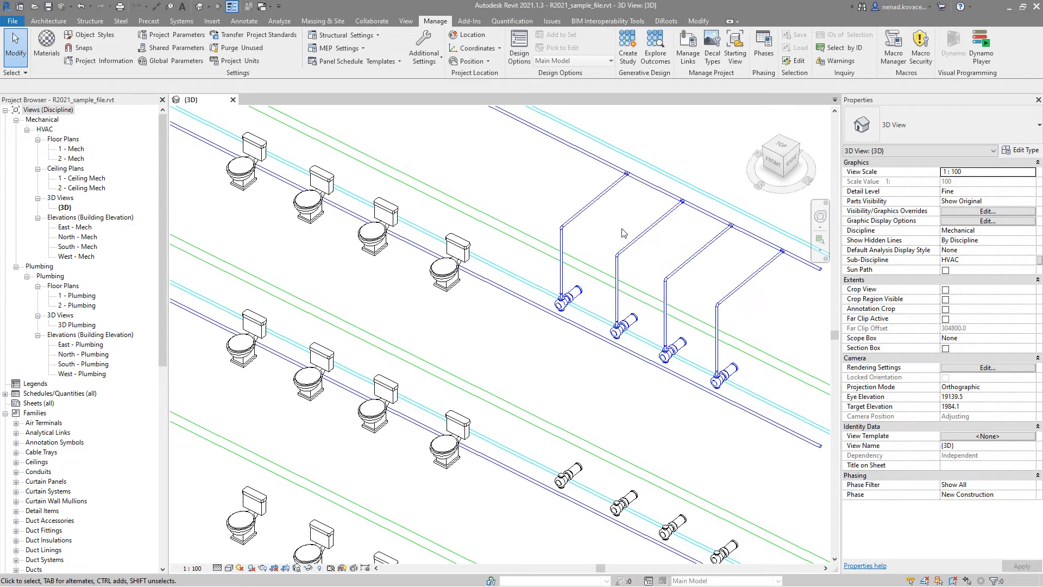
Switch to Dynamo in full-screen size, inspect the generated connection lines in the geometry preview, and return to the node graph.
{"action": "key", "text": "super+Up"}
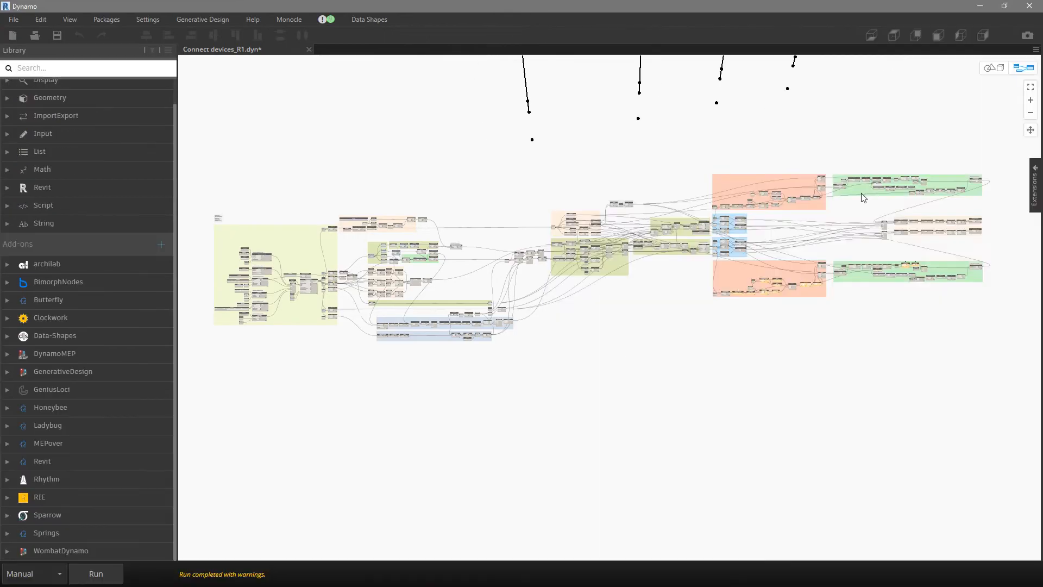
{"action": "left_click", "coordinate": [1001, 70]}
{"action": "left_click", "coordinate": [1031, 146]}
{"action": "left_click_drag", "start_coordinate": [764, 217], "coordinate": [660, 147]}
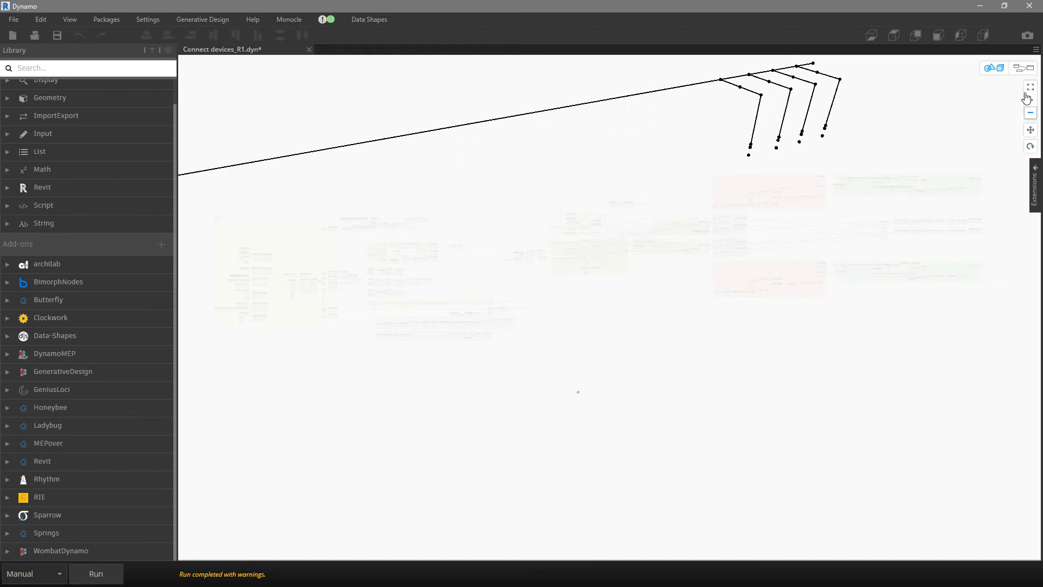
{"action": "left_click", "coordinate": [1024, 68]}
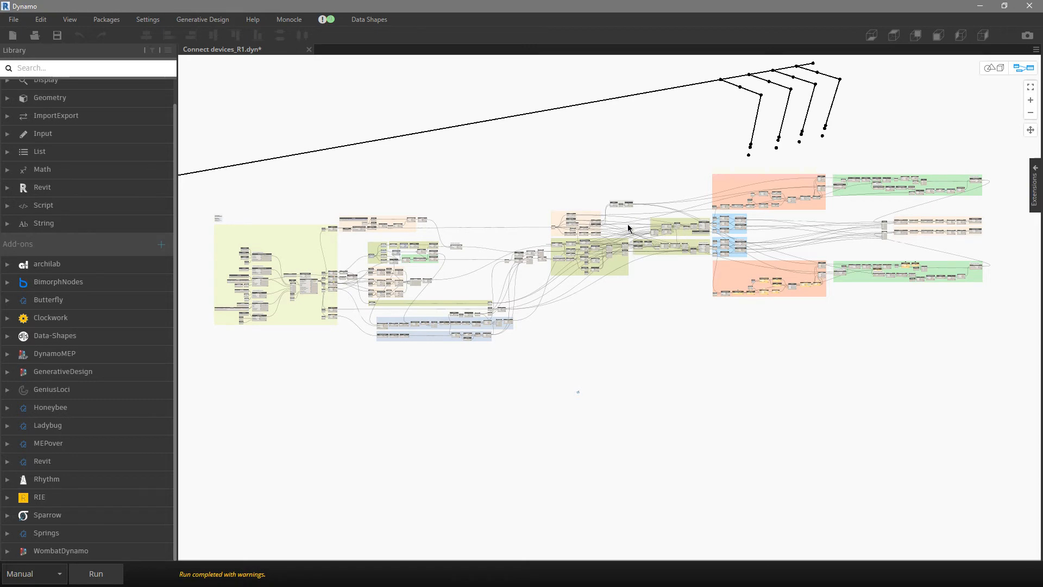
Examine the input form nodes for pipe, elements, direction, offset, connector type and slope in the script's first group.
{"action": "scroll", "coordinate": [629, 228], "scroll_direction": "up", "scroll_amount": 5}
{"action": "scroll", "coordinate": [727, 218], "scroll_direction": "down", "scroll_amount": 3}
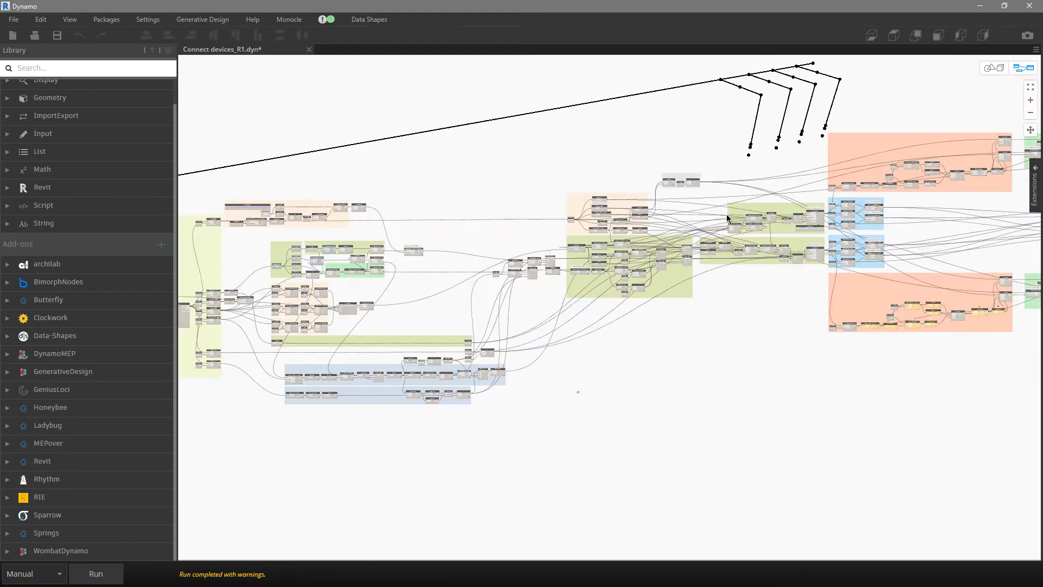
{"action": "scroll", "coordinate": [586, 299], "scroll_direction": "down", "scroll_amount": 3}
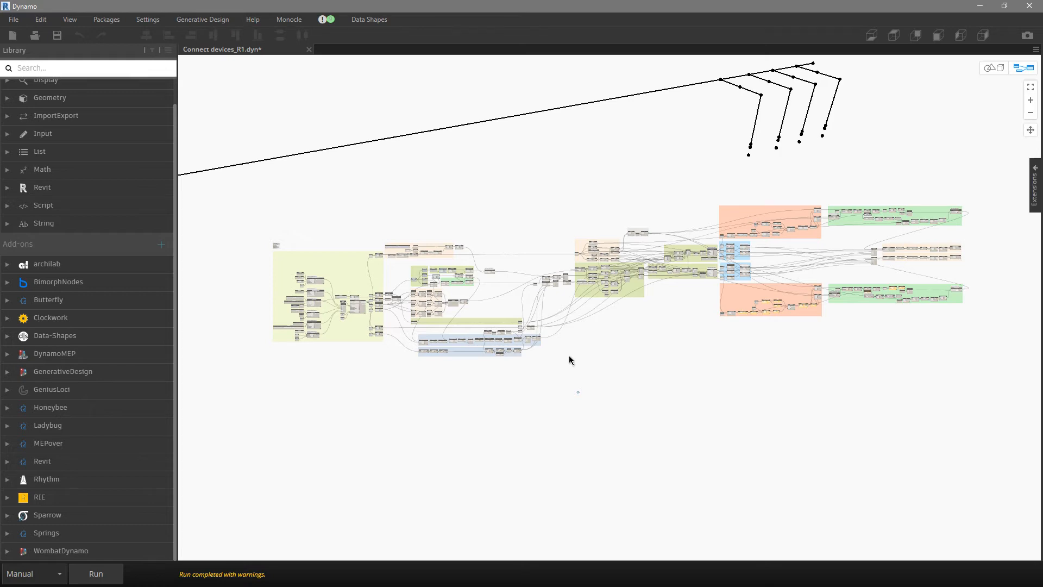
{"action": "scroll", "coordinate": [246, 298], "scroll_direction": "up", "scroll_amount": 3}
{"action": "scroll", "coordinate": [245, 300], "scroll_direction": "up", "scroll_amount": 3}
{"action": "scroll", "coordinate": [428, 442], "scroll_direction": "up", "scroll_amount": 2}
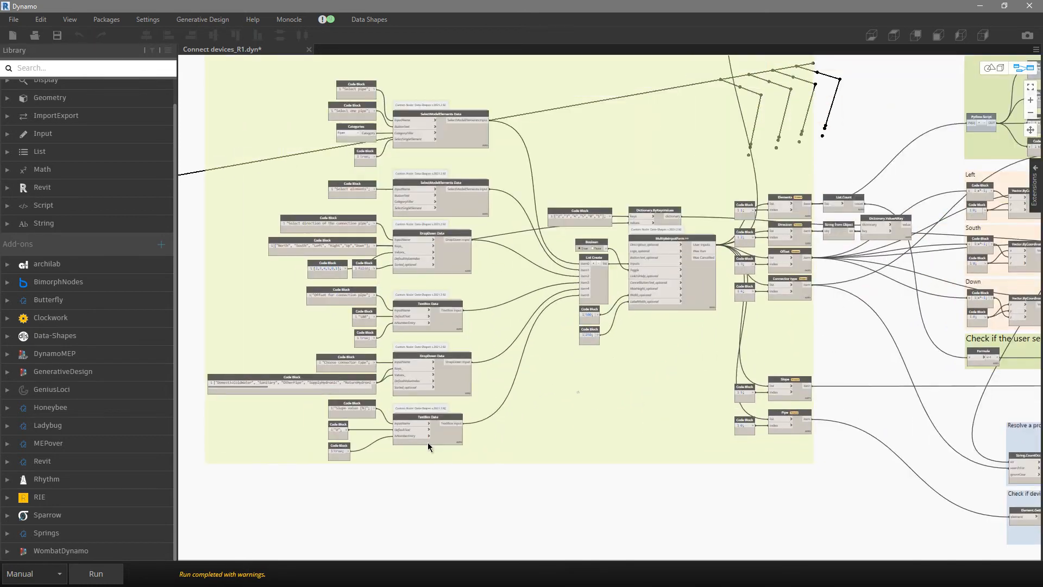
{"action": "scroll", "coordinate": [895, 508], "scroll_direction": "down", "scroll_amount": 1}
{"action": "scroll", "coordinate": [369, 188], "scroll_direction": "up", "scroll_amount": 5}
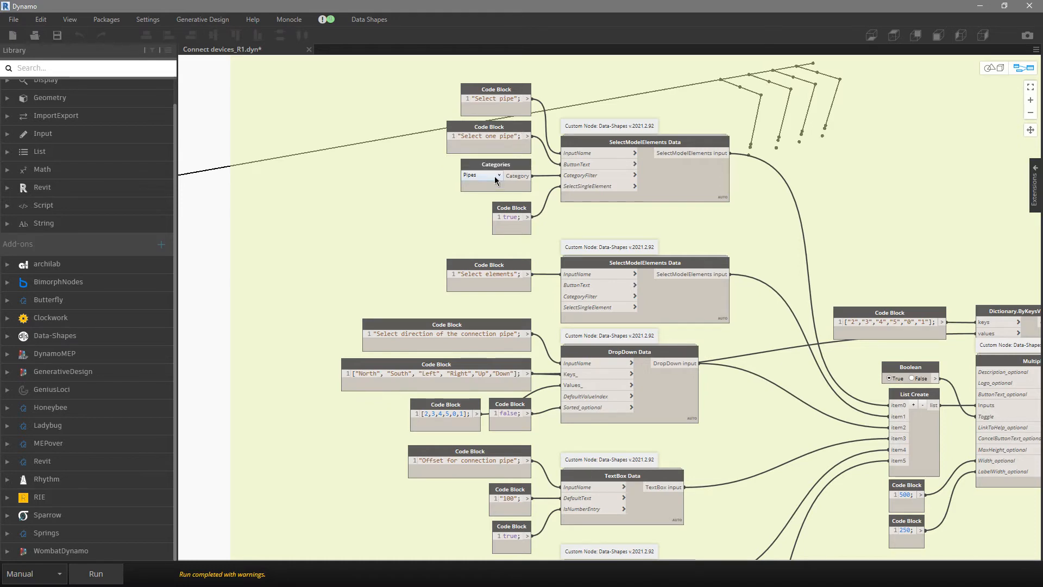
{"action": "scroll", "coordinate": [454, 108], "scroll_direction": "down", "scroll_amount": 1}
{"action": "scroll", "coordinate": [454, 109], "scroll_direction": "down", "scroll_amount": 1}
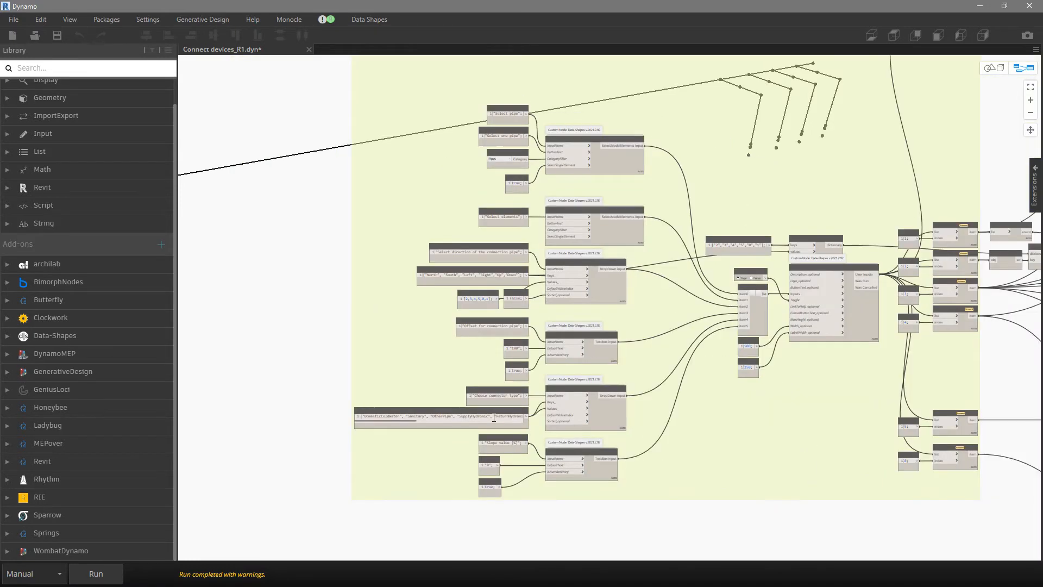
{"action": "scroll", "coordinate": [501, 362], "scroll_direction": "up", "scroll_amount": 2}
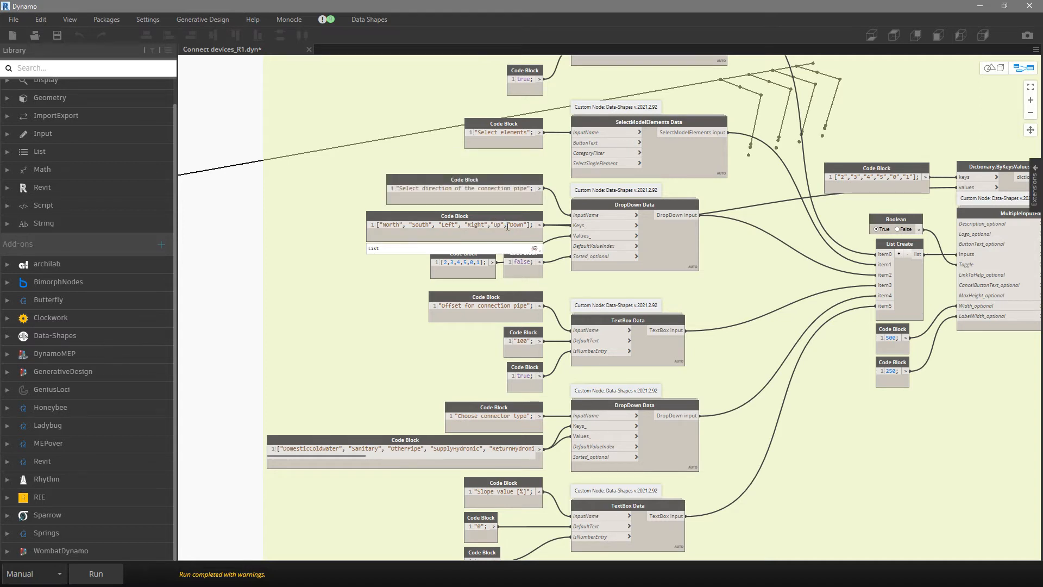
{"action": "scroll", "coordinate": [288, 174], "scroll_direction": "down", "scroll_amount": 2}
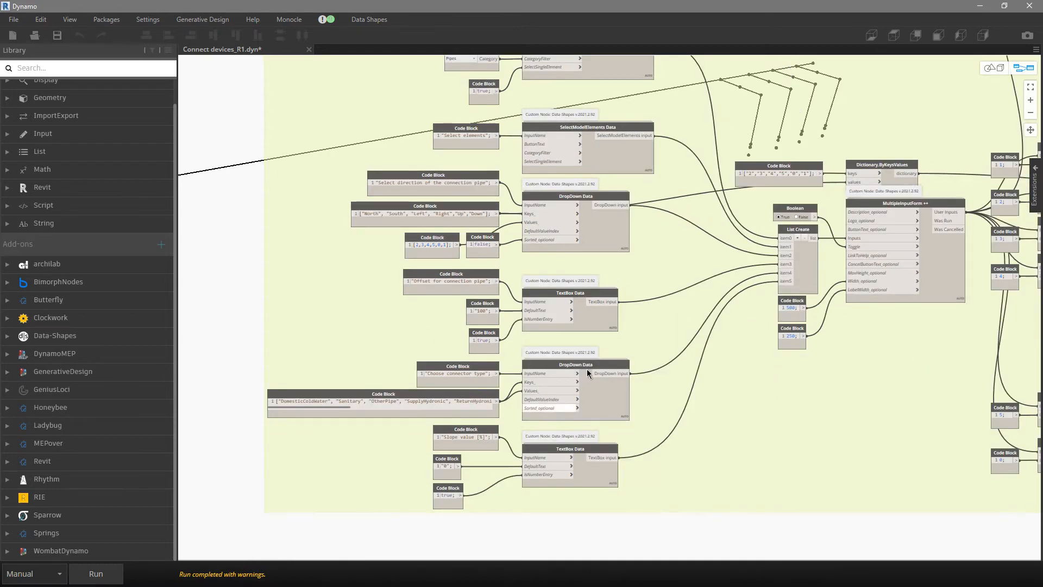
{"action": "scroll", "coordinate": [546, 538], "scroll_direction": "up", "scroll_amount": 2}
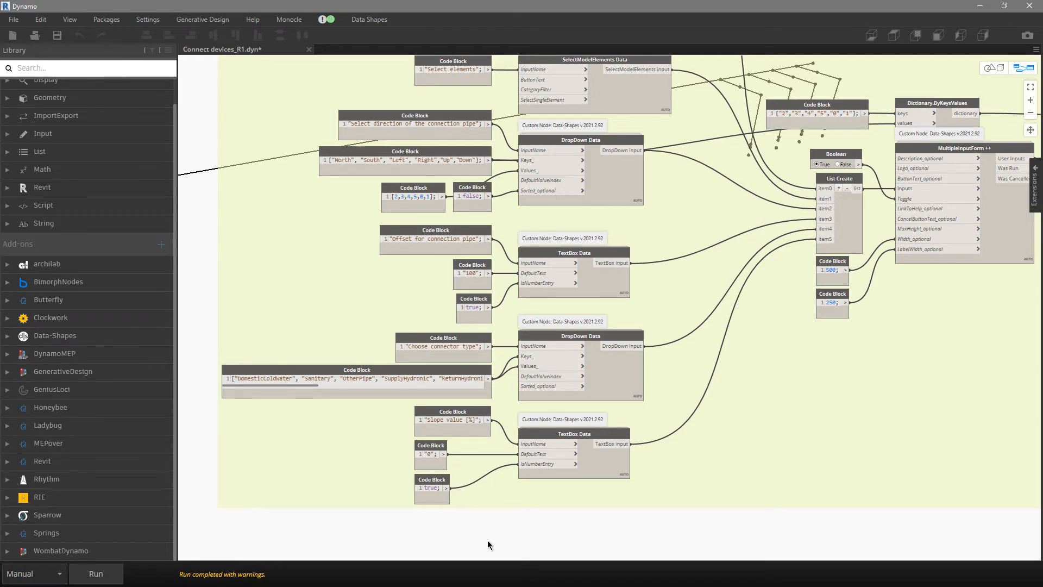
{"action": "scroll", "coordinate": [315, 360], "scroll_direction": "down", "scroll_amount": 3}
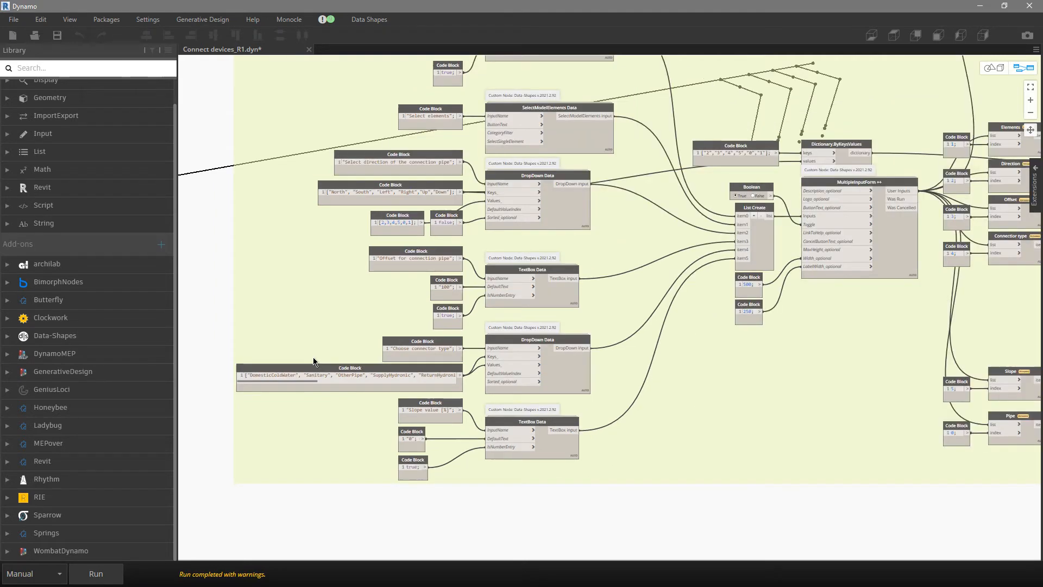
Review the form output nodes and the Left, Right, South, North, Down and Up vector nodes they feed.
{"action": "scroll", "coordinate": [1005, 292], "scroll_direction": "up", "scroll_amount": 2}
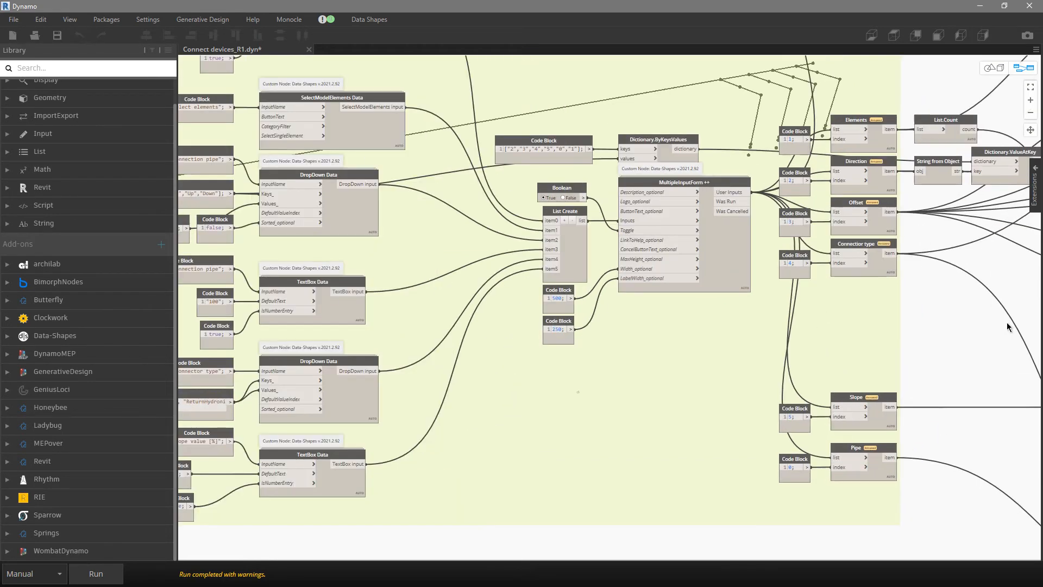
{"action": "scroll", "coordinate": [325, 234], "scroll_direction": "down", "scroll_amount": 2}
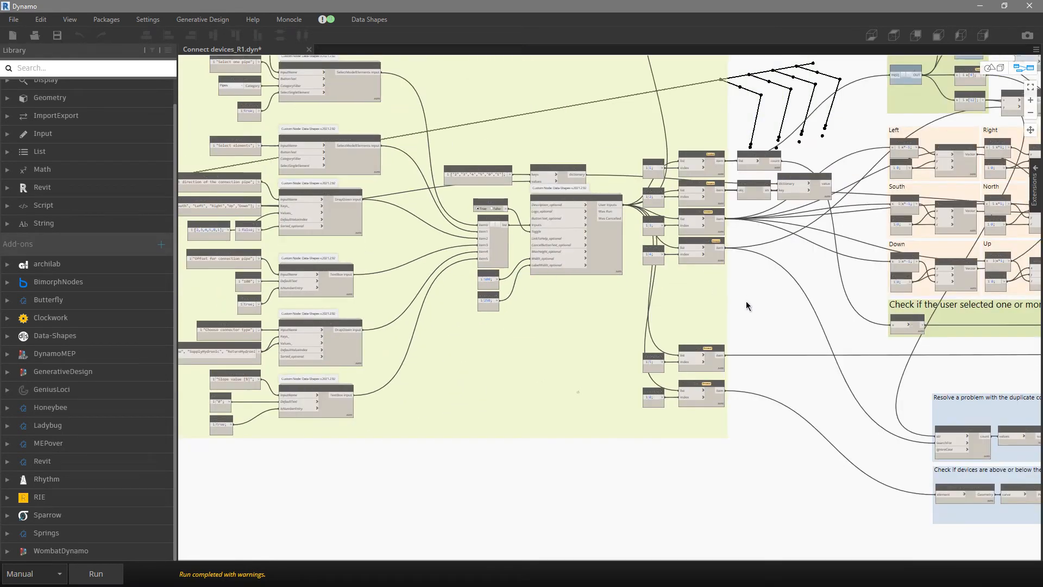
{"action": "middle_click_drag", "start_coordinate": [716, 281], "coordinate": [492, 314]}
{"action": "scroll", "coordinate": [780, 196], "scroll_direction": "up", "scroll_amount": 3}
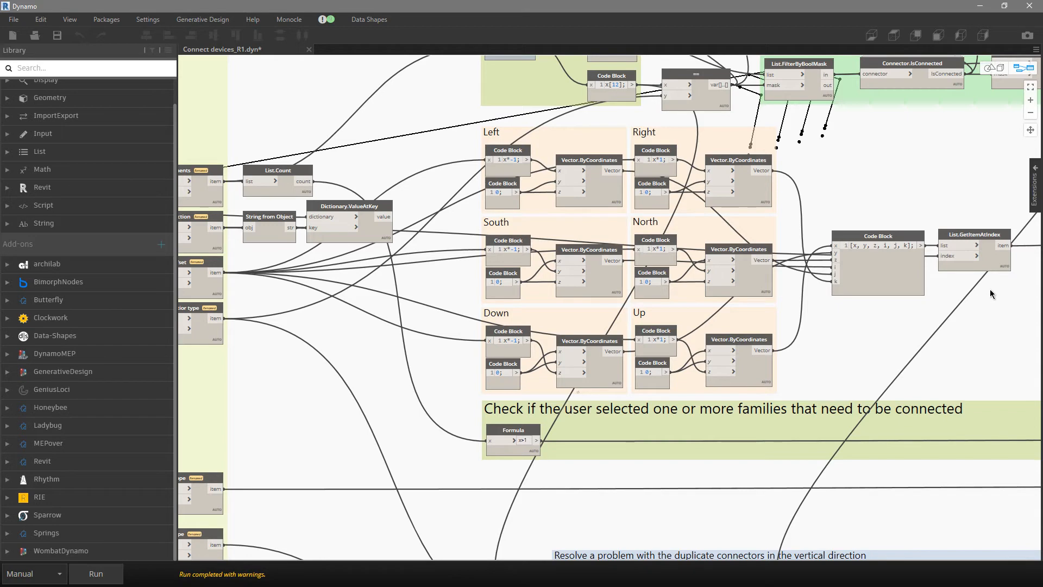
{"action": "scroll", "coordinate": [542, 230], "scroll_direction": "down", "scroll_amount": 6}
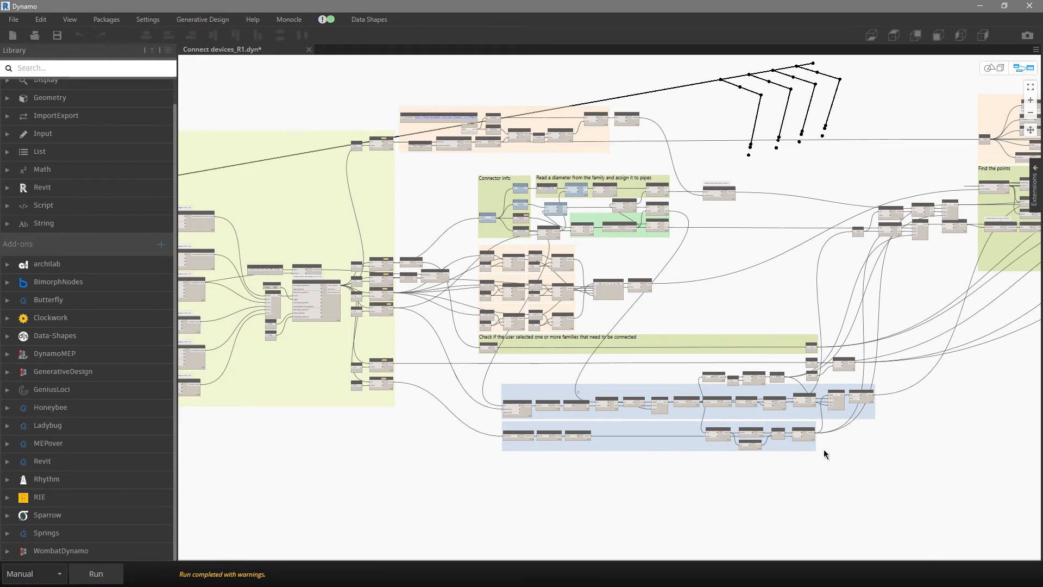
Examine the group that checks whether one or more families were selected, tracing its Formula node back to the Elements list count.
{"action": "scroll", "coordinate": [826, 459], "scroll_direction": "up", "scroll_amount": 5}
{"action": "scroll", "coordinate": [605, 498], "scroll_direction": "up", "scroll_amount": 2}
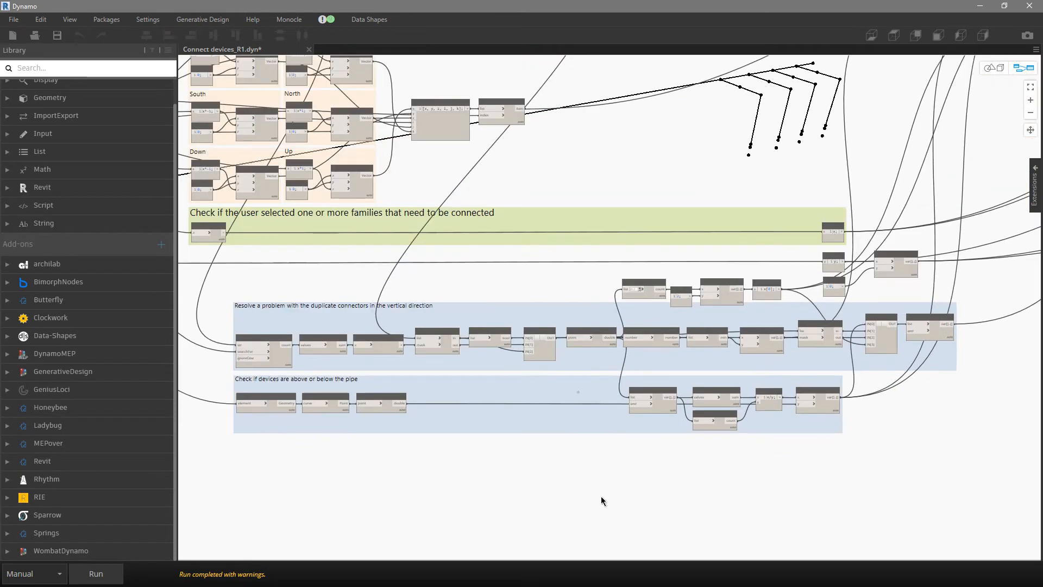
{"action": "middle_click_drag", "start_coordinate": [218, 298], "coordinate": [271, 293]}
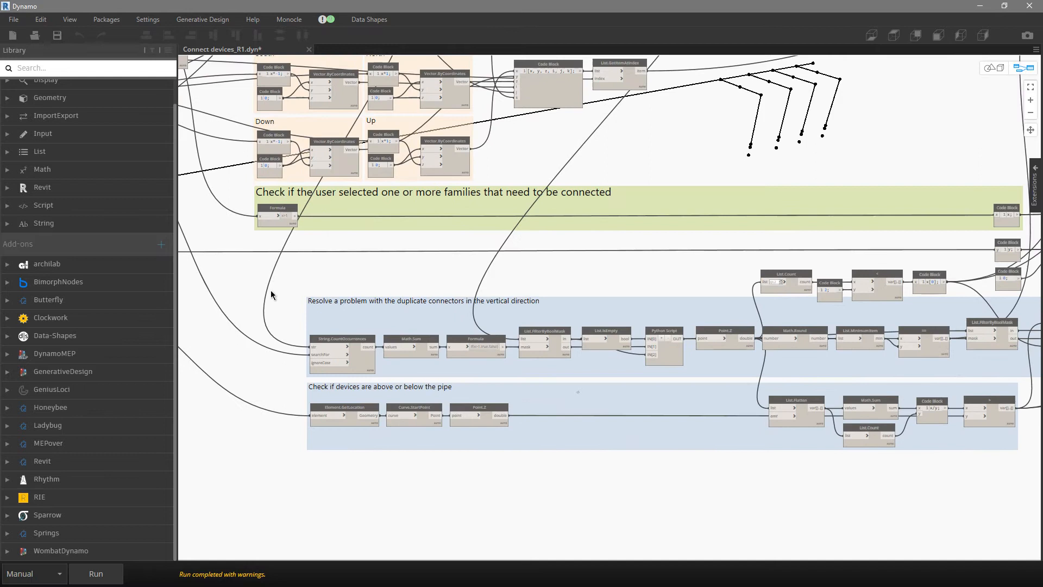
{"action": "scroll", "coordinate": [238, 213], "scroll_direction": "up", "scroll_amount": 3}
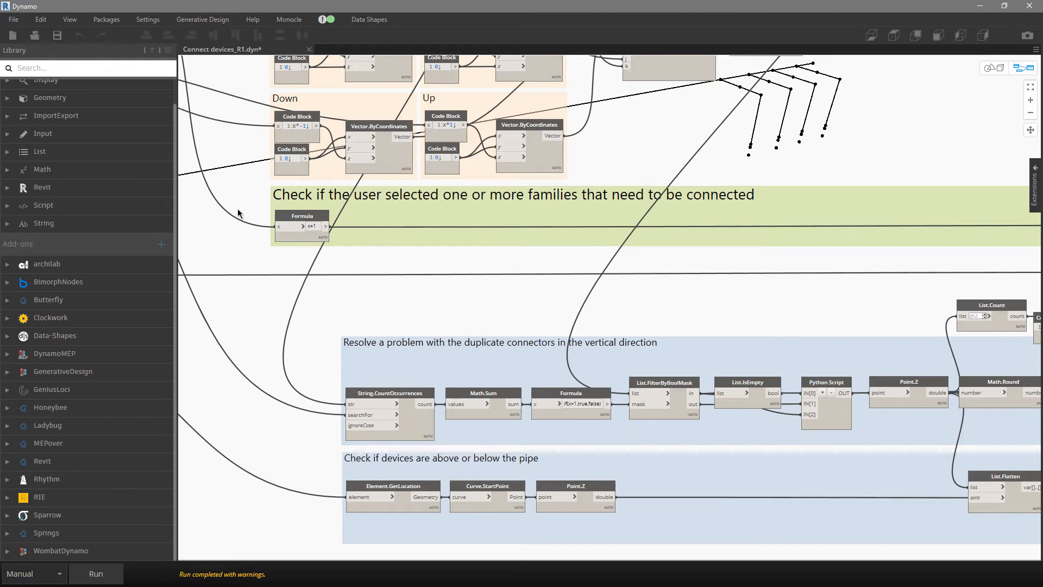
{"action": "scroll", "coordinate": [735, 332], "scroll_direction": "down", "scroll_amount": 3}
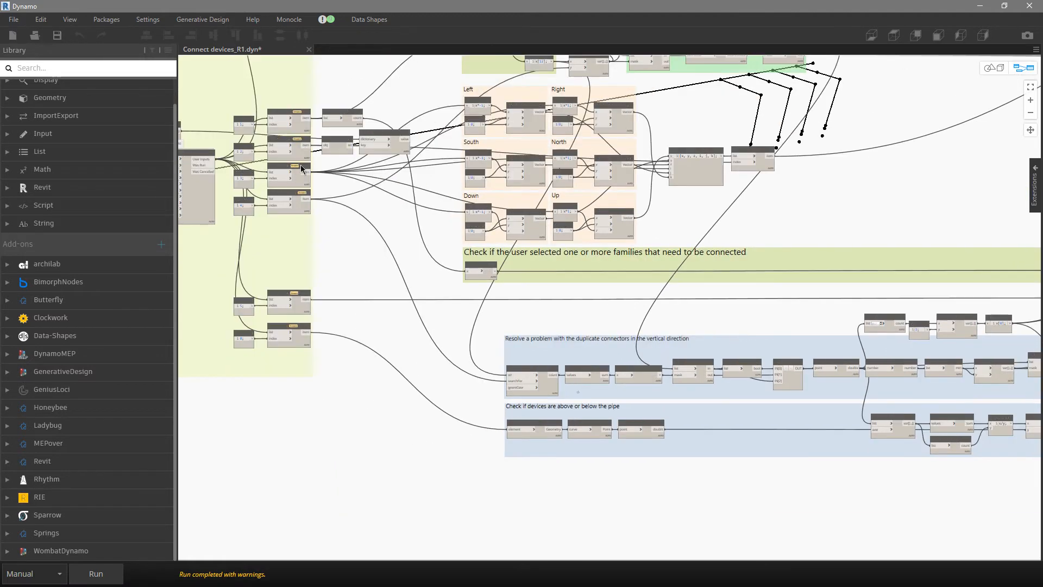
{"action": "scroll", "coordinate": [326, 163], "scroll_direction": "up", "scroll_amount": 3}
{"action": "mouse_move", "coordinate": [377, 109]}
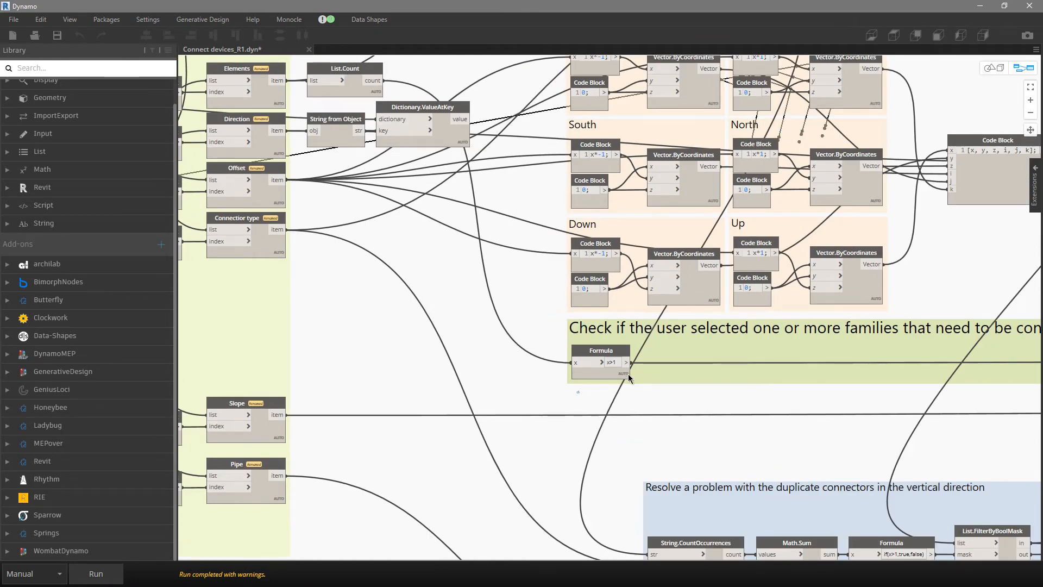
{"action": "scroll", "coordinate": [387, 293], "scroll_direction": "down", "scroll_amount": 3}
Review the groups that resolve duplicate vertical connectors and check whether devices are above or below the pipe.
{"action": "middle_click_drag", "start_coordinate": [723, 387], "coordinate": [506, 301]}
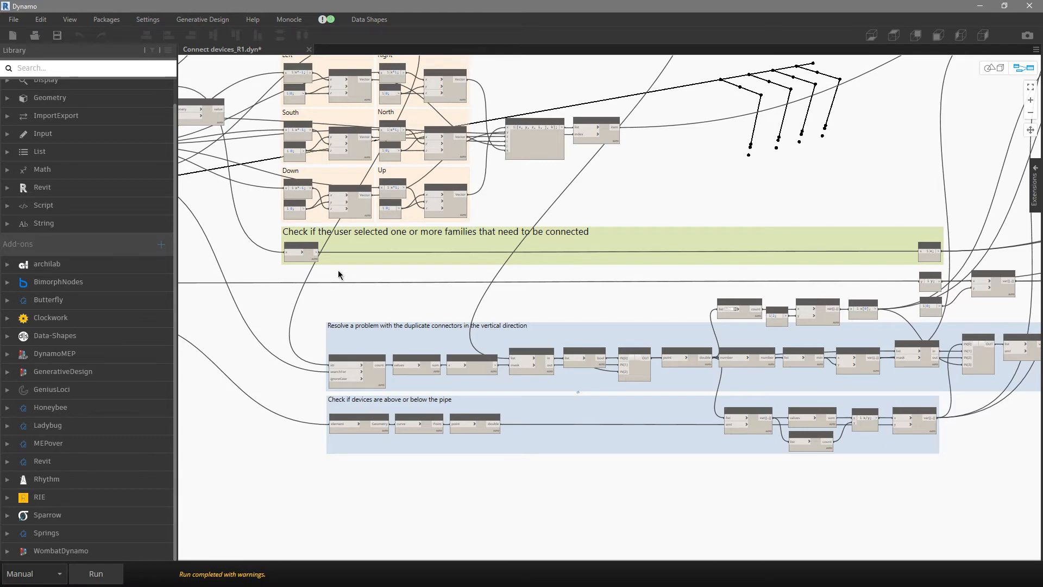
{"action": "scroll", "coordinate": [340, 275], "scroll_direction": "up", "scroll_amount": 2}
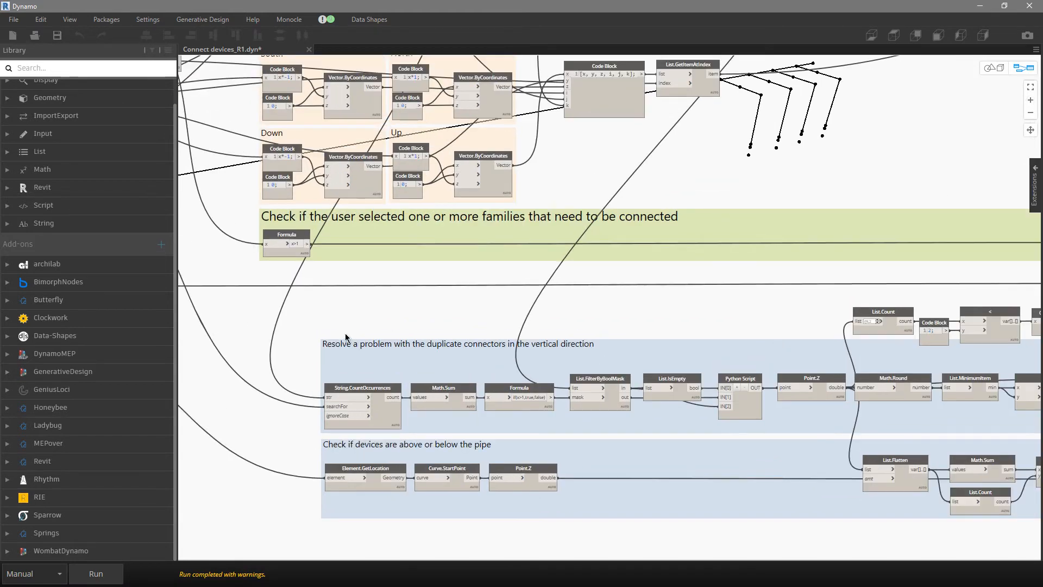
{"action": "middle_click_drag", "start_coordinate": [344, 333], "coordinate": [328, 295]}
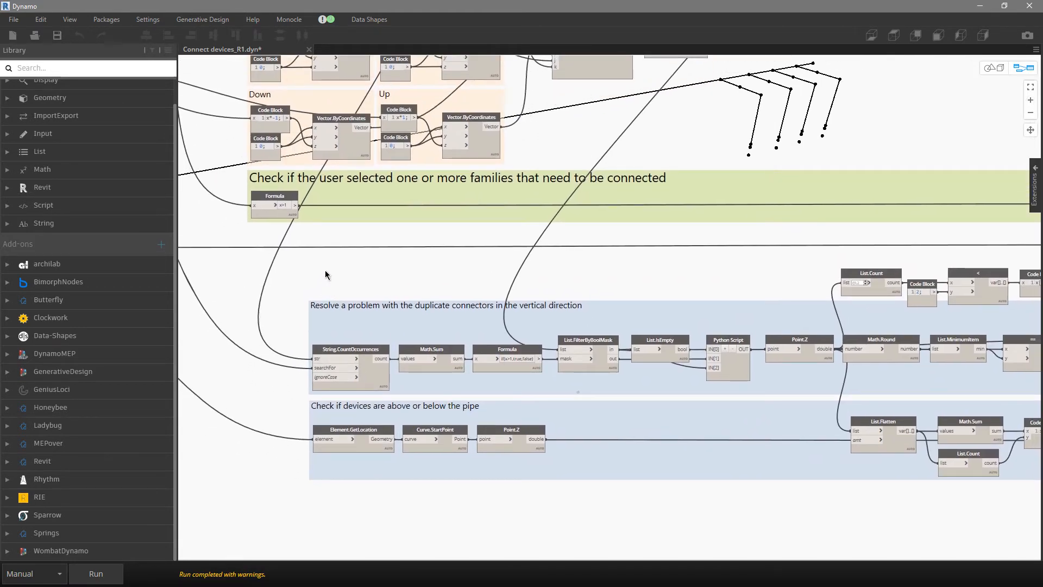
{"action": "middle_click_drag", "start_coordinate": [390, 507], "coordinate": [308, 393]}
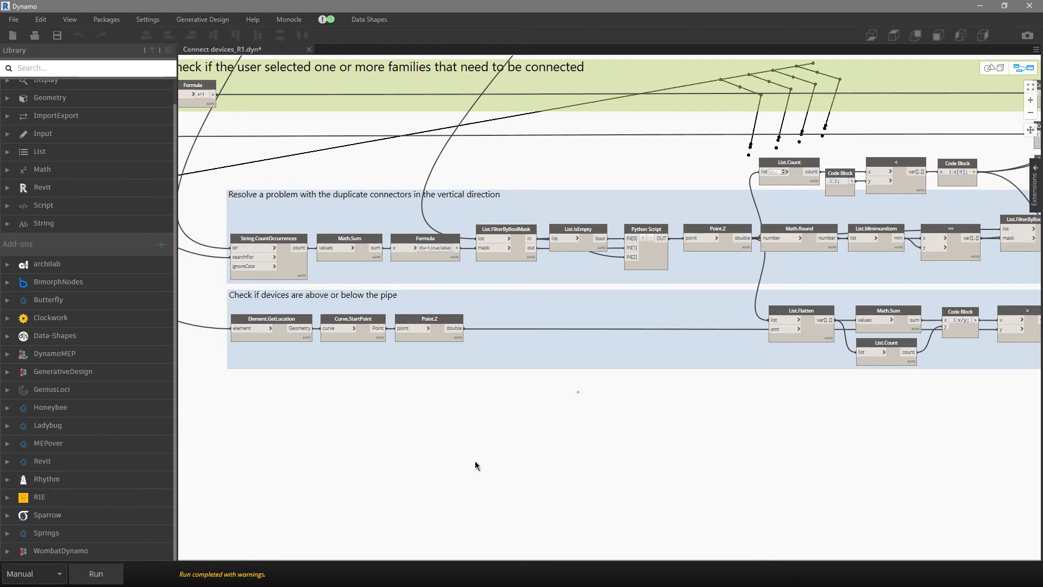
{"action": "middle_click_drag", "start_coordinate": [782, 416], "coordinate": [687, 406]}
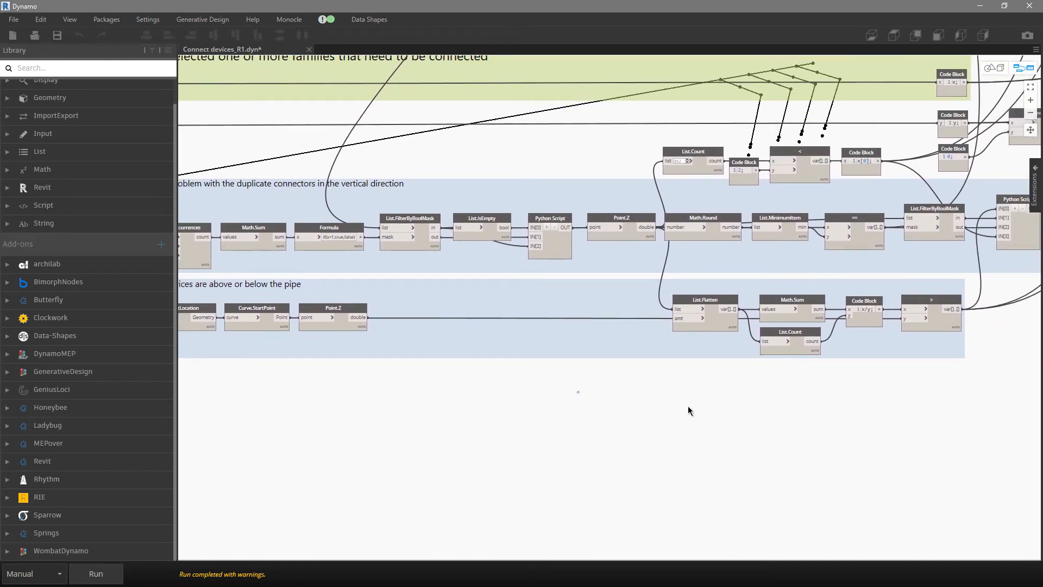
Pin the output previews of the Point.Z and List.FilterByBoolMask nodes and inspect the Z coordinates of the filtered points.
{"action": "left_click", "coordinate": [649, 246]}
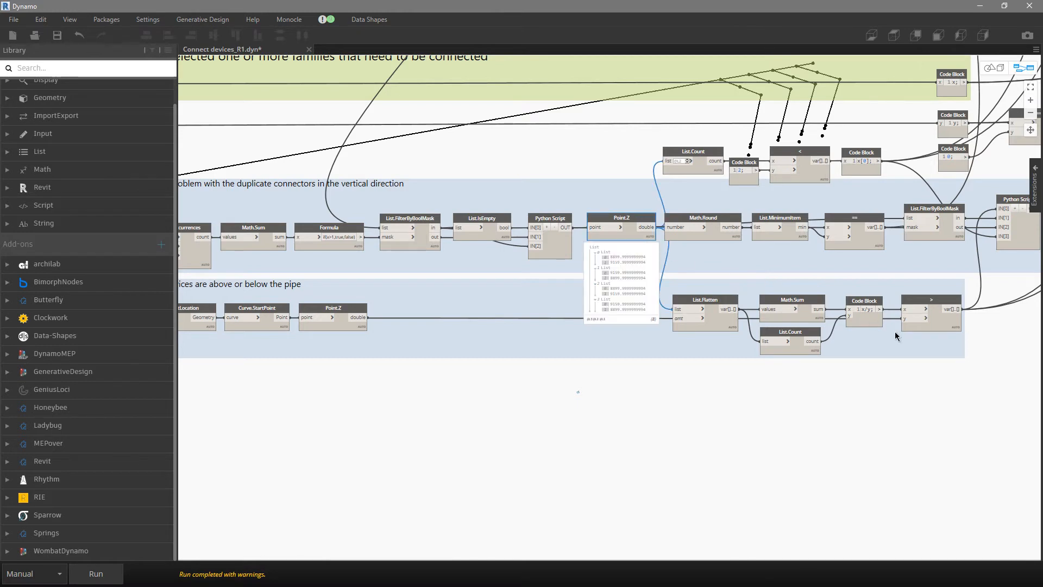
{"action": "middle_click_drag", "start_coordinate": [911, 350], "coordinate": [761, 347]}
{"action": "mouse_move", "coordinate": [812, 306]}
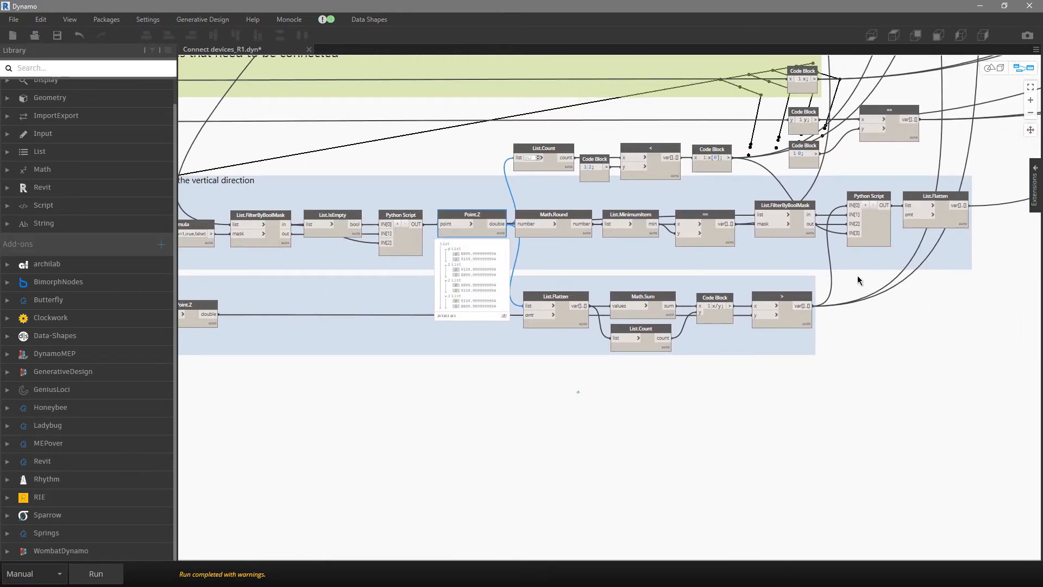
{"action": "scroll", "coordinate": [858, 275], "scroll_direction": "up", "scroll_amount": 1}
{"action": "mouse_move", "coordinate": [802, 237]}
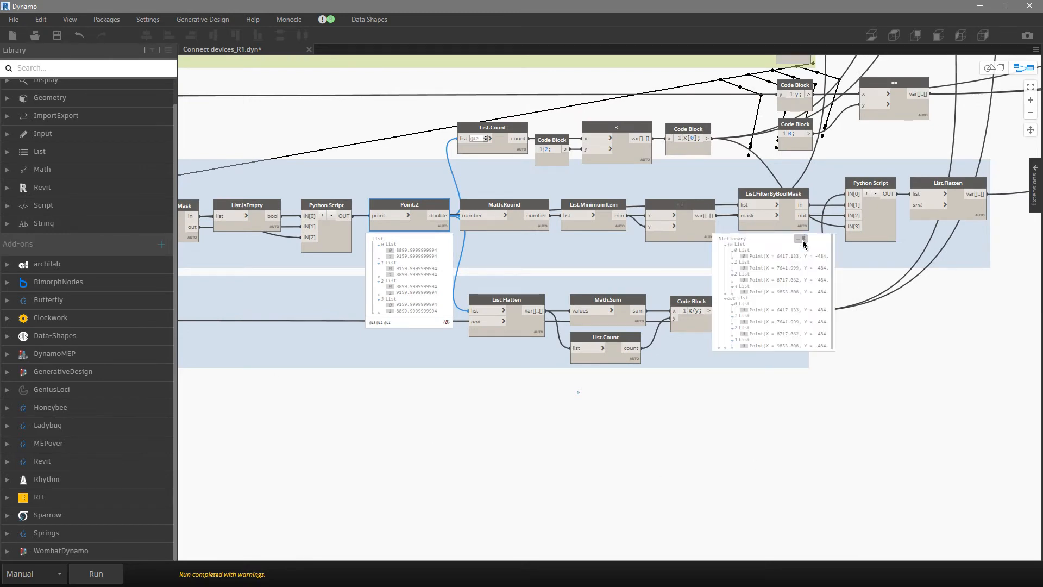
{"action": "left_click", "coordinate": [804, 239]}
{"action": "scroll", "coordinate": [990, 309], "scroll_direction": "up", "scroll_amount": 3}
{"action": "left_click_drag", "start_coordinate": [587, 373], "coordinate": [658, 379]}
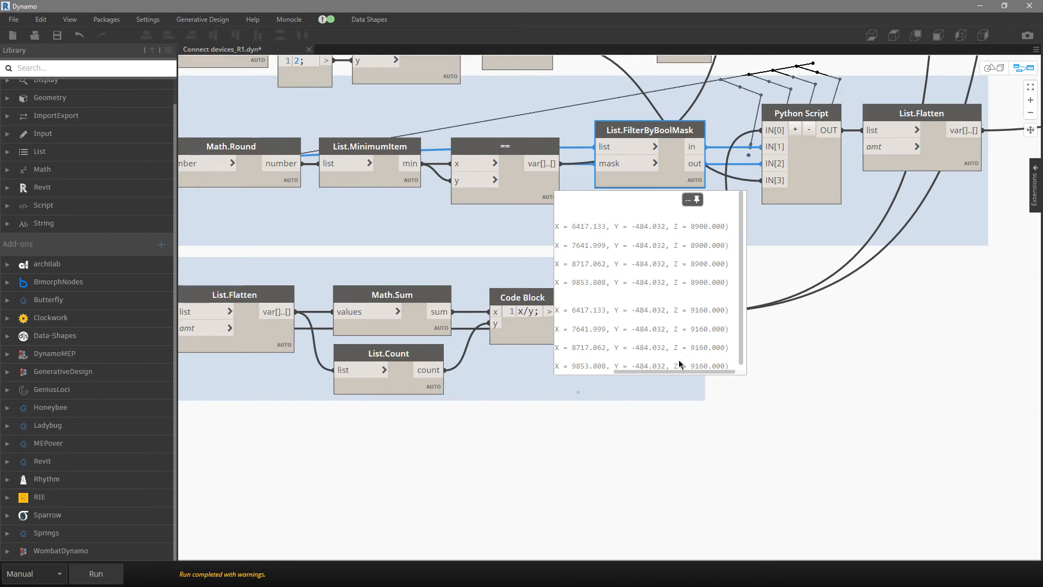
Compare the Z coordinates of the in and out points in the List.FilterByBoolMask preview, and unpin it.
{"action": "left_click_drag", "start_coordinate": [673, 371], "coordinate": [618, 367]}
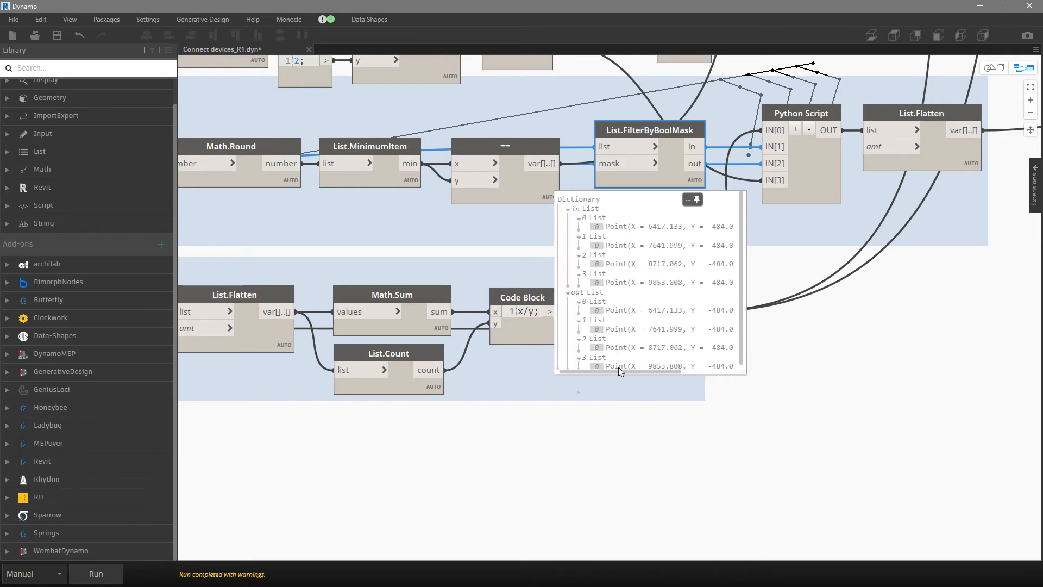
{"action": "left_click", "coordinate": [980, 6]}
{"action": "left_click_drag", "start_coordinate": [668, 376], "coordinate": [723, 373]}
{"action": "left_click", "coordinate": [723, 367]}
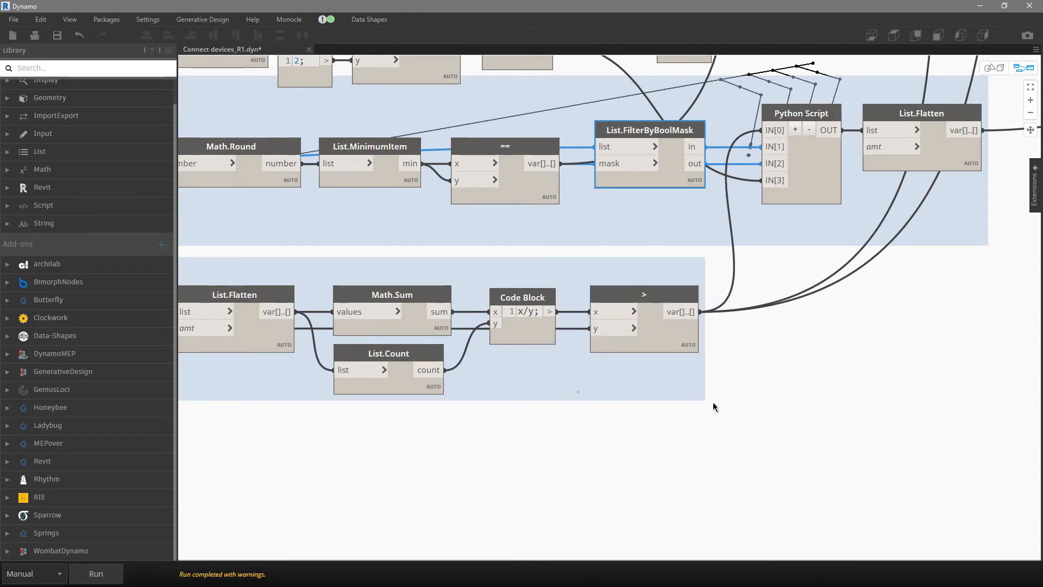
Pin the greater-than node's output preview and trace its input back to the Pipe node, checking the pipe start point's Point.Z value.
{"action": "mouse_move", "coordinate": [690, 364]}
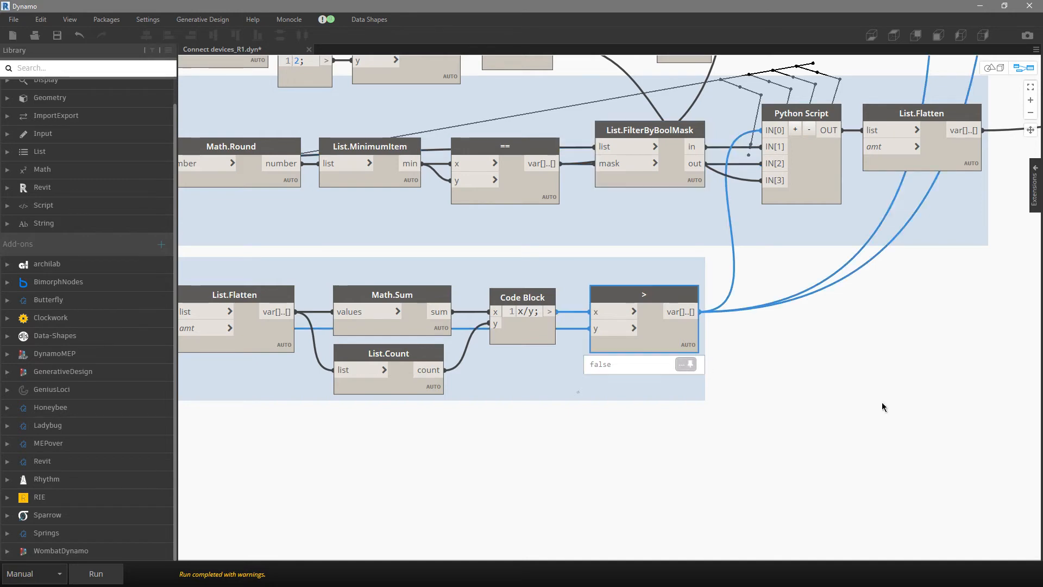
{"action": "scroll", "coordinate": [881, 405], "scroll_direction": "down", "scroll_amount": 3}
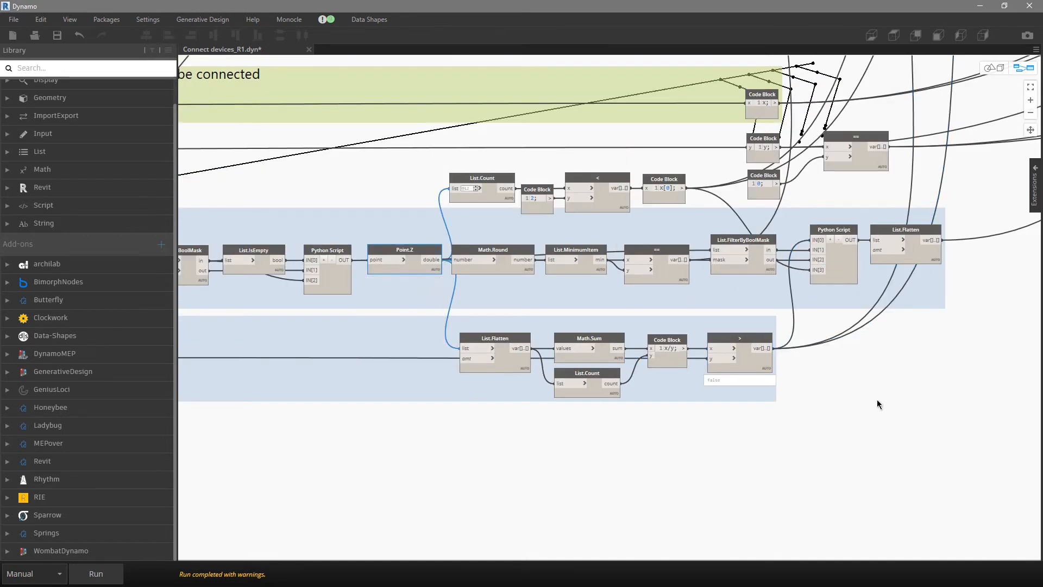
{"action": "scroll", "coordinate": [901, 404], "scroll_direction": "down", "scroll_amount": 3}
{"action": "scroll", "coordinate": [319, 370], "scroll_direction": "up", "scroll_amount": 5}
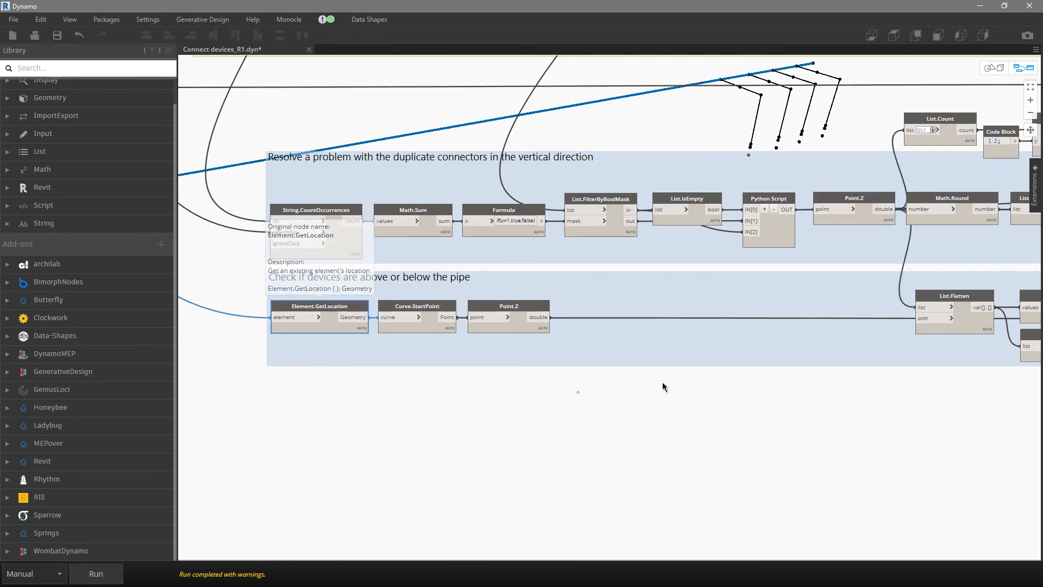
{"action": "scroll", "coordinate": [759, 409], "scroll_direction": "down", "scroll_amount": 4}
{"action": "scroll", "coordinate": [386, 312], "scroll_direction": "up", "scroll_amount": 4}
{"action": "mouse_move", "coordinate": [502, 345]}
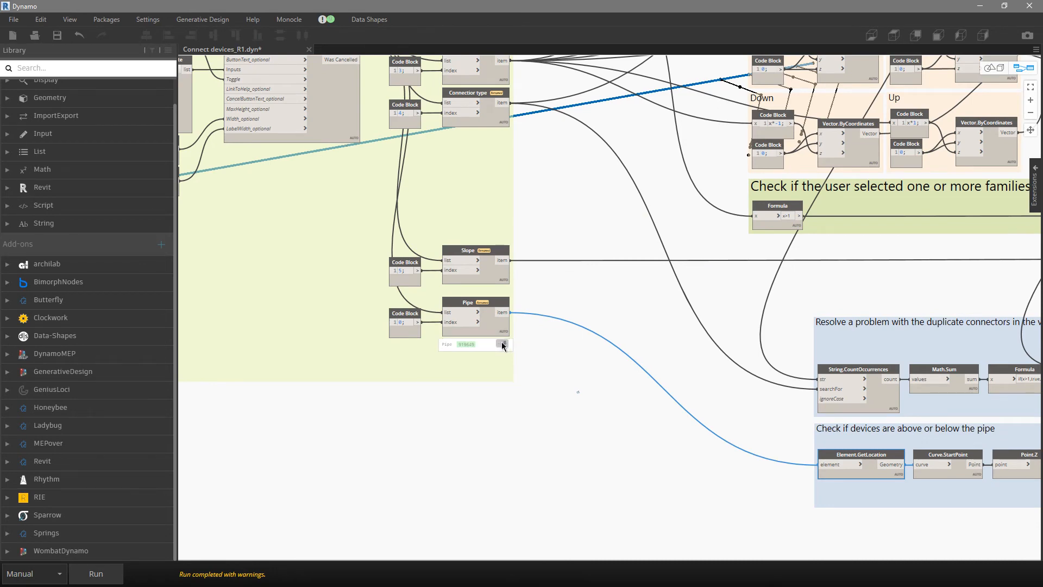
{"action": "middle_click_drag", "start_coordinate": [623, 409], "coordinate": [184, 229]}
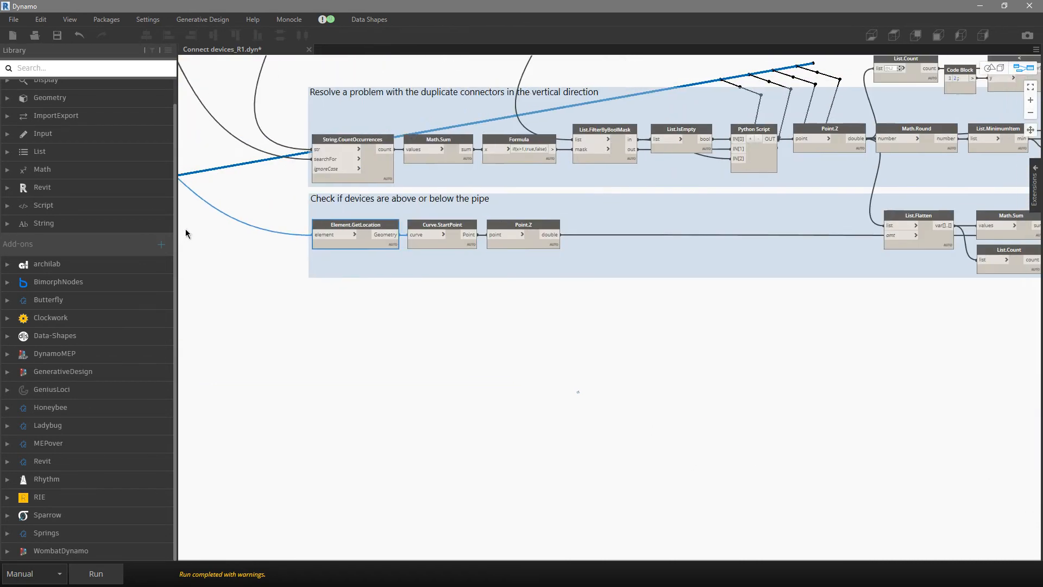
{"action": "scroll", "coordinate": [539, 220], "scroll_direction": "up", "scroll_amount": 3}
{"action": "mouse_move", "coordinate": [559, 268]}
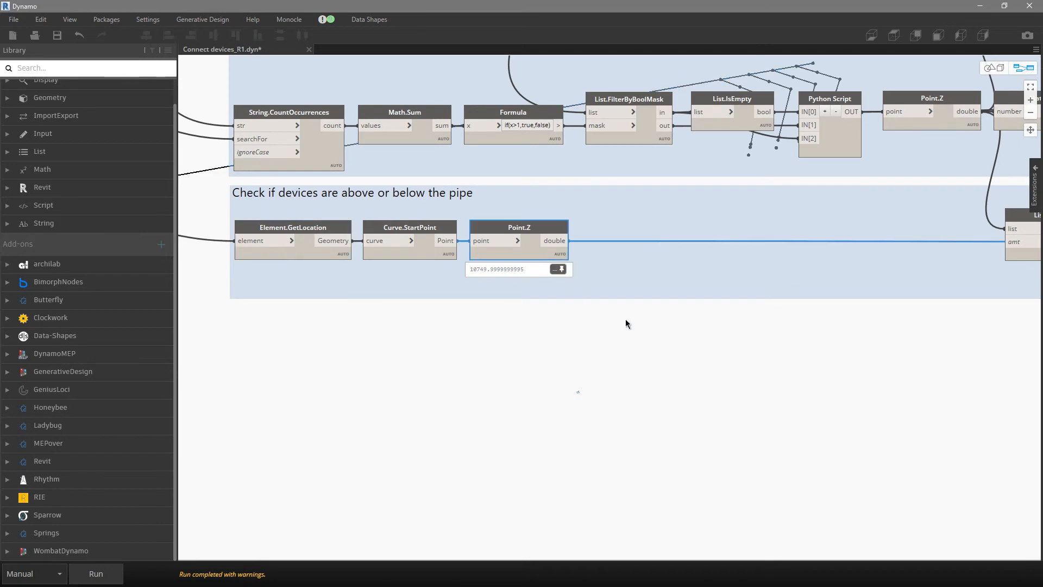
Pin the preview of the Point.Z node feeding Math.Round and follow its values through List.Flatten and x/y to the greater-than comparison.
{"action": "middle_click_drag", "start_coordinate": [717, 373], "coordinate": [371, 392]}
{"action": "middle_click_drag", "start_coordinate": [444, 352], "coordinate": [385, 409]}
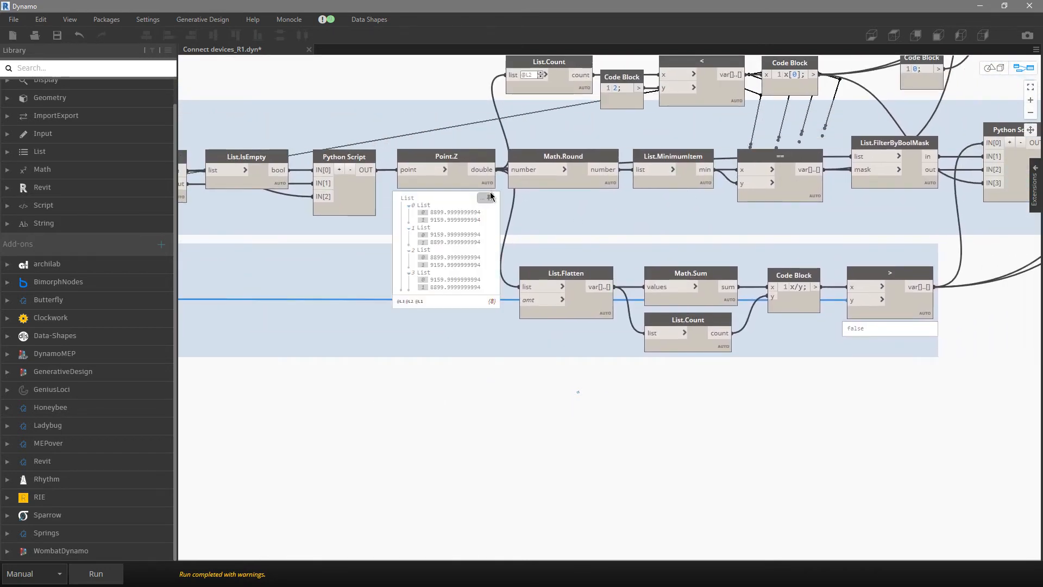
{"action": "left_click", "coordinate": [490, 198]}
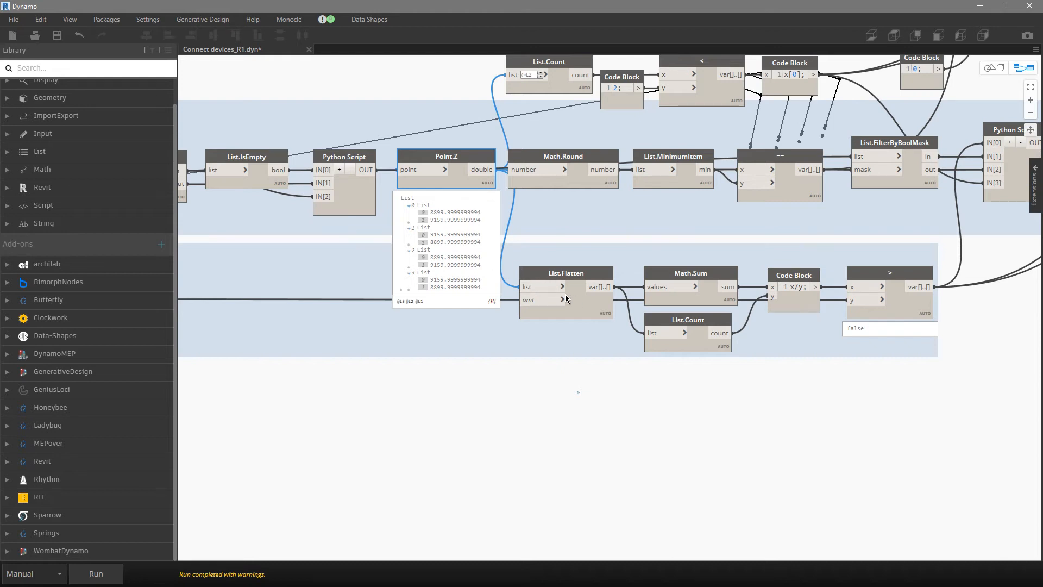
{"action": "middle_click_drag", "start_coordinate": [829, 392], "coordinate": [722, 415]}
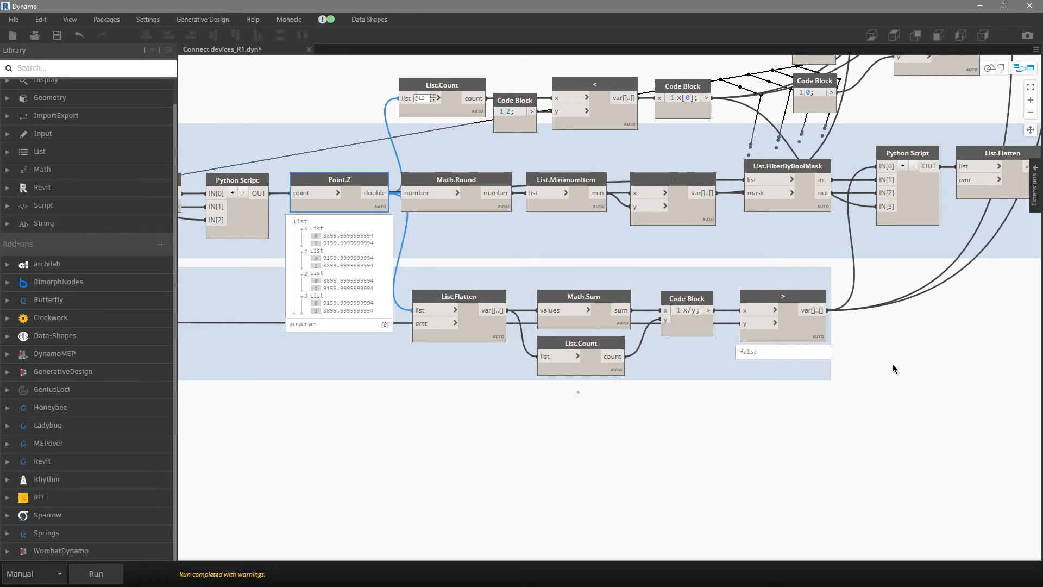
{"action": "middle_click_drag", "start_coordinate": [897, 367], "coordinate": [717, 402]}
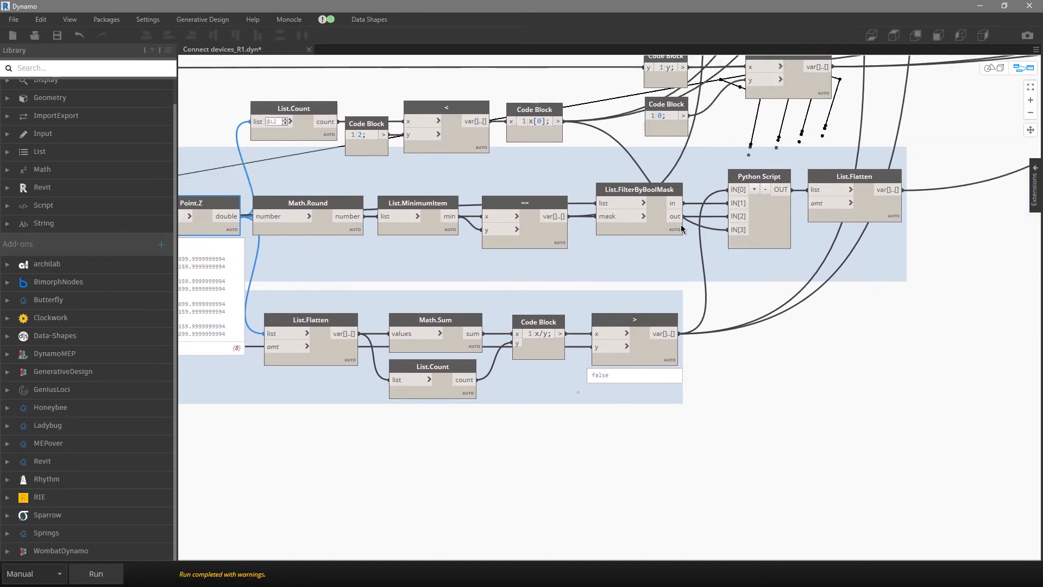
Pin the Python Script and List.FilterByBoolMask output previews and compare the Z coordinates of their points.
{"action": "mouse_move", "coordinate": [739, 225]}
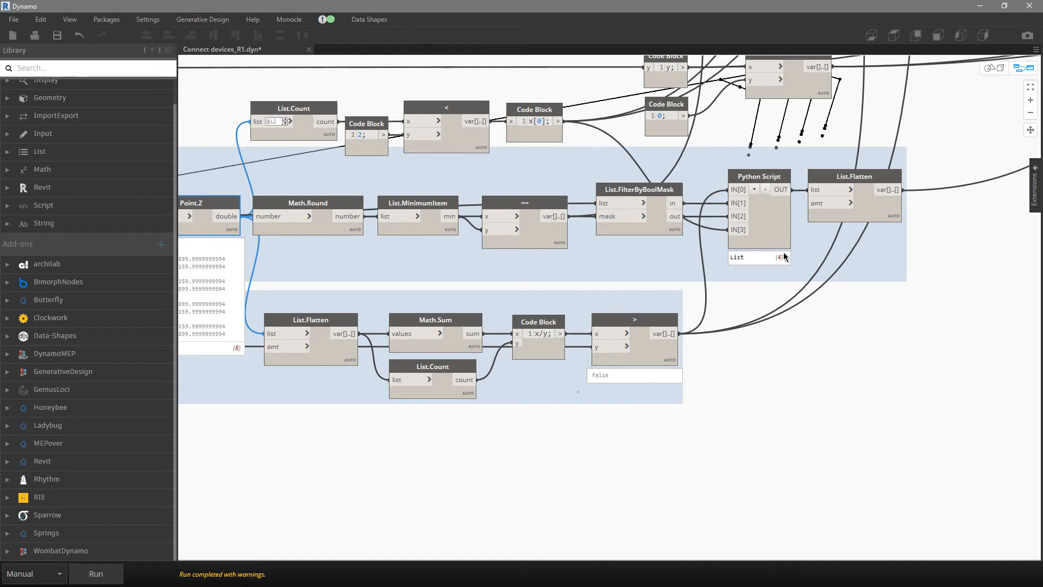
{"action": "mouse_move", "coordinate": [785, 256]}
{"action": "scroll", "coordinate": [865, 278], "scroll_direction": "up", "scroll_amount": 2}
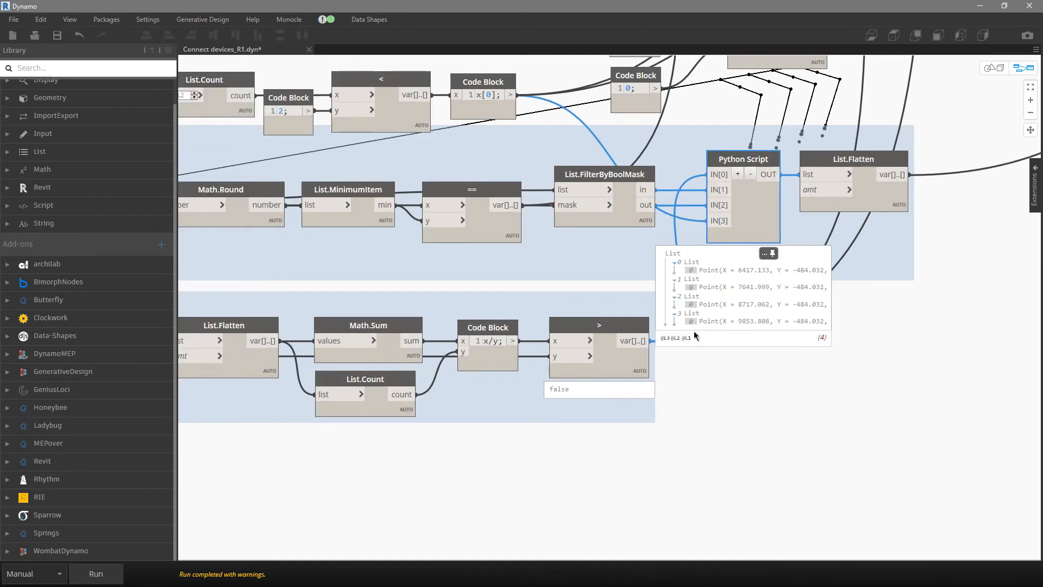
{"action": "left_click_drag", "start_coordinate": [699, 328], "coordinate": [763, 340]}
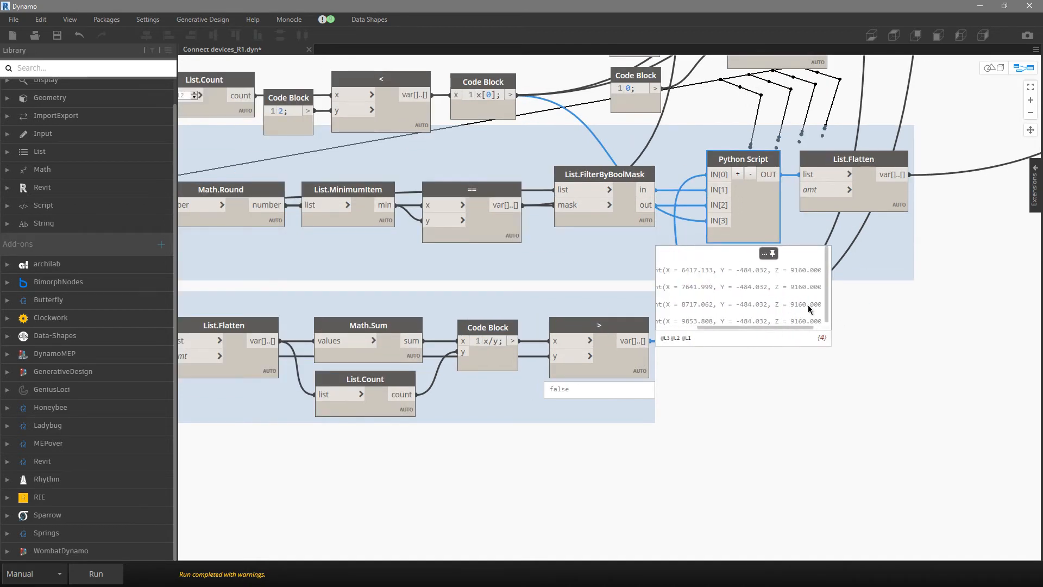
{"action": "left_click", "coordinate": [645, 237]}
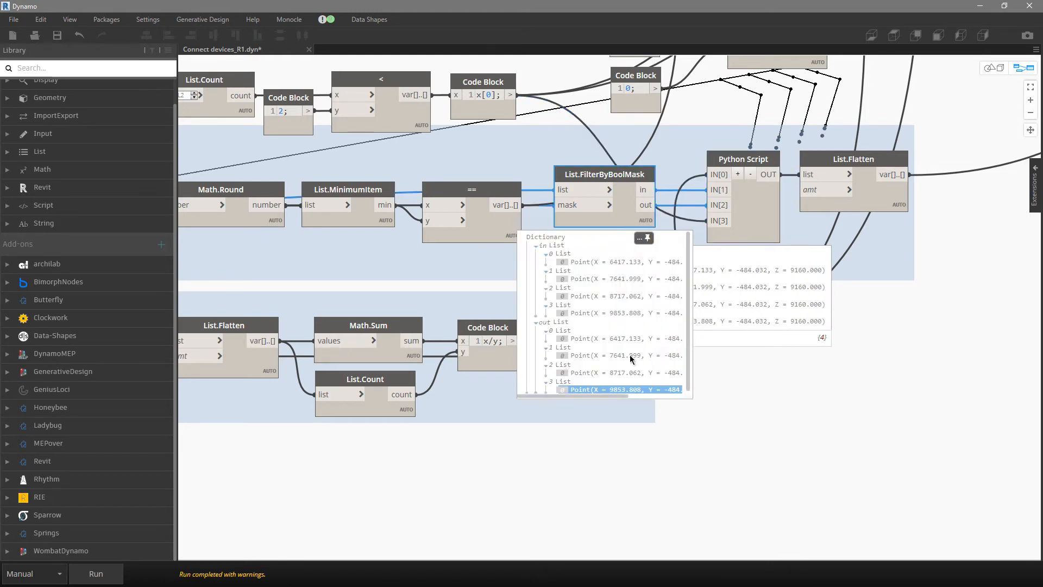
{"action": "left_click_drag", "start_coordinate": [618, 396], "coordinate": [676, 392]}
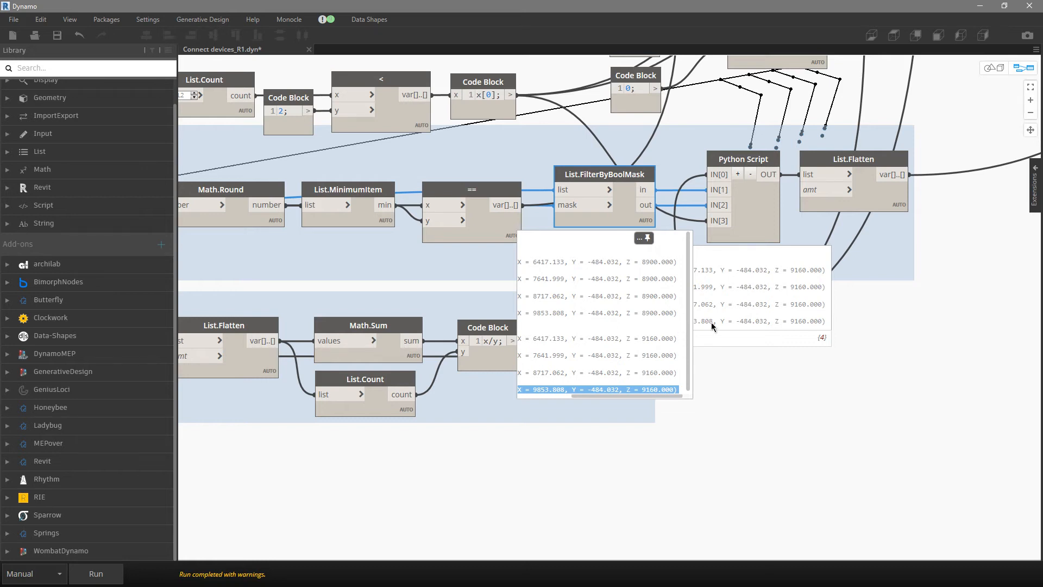
Unpin the output previews of the List.FilterByBoolMask and greater-than nodes.
{"action": "left_click", "coordinate": [643, 238]}
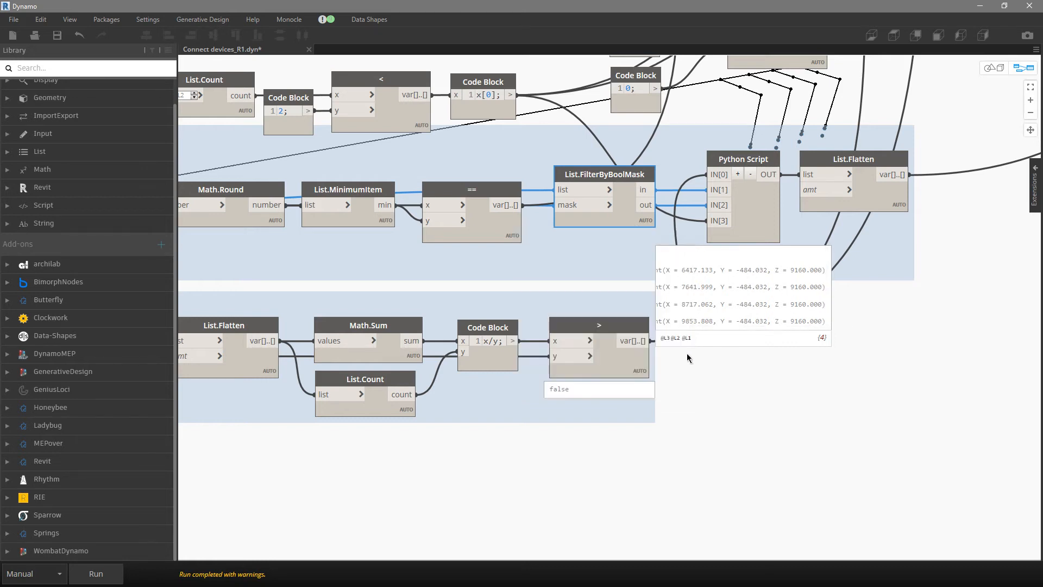
{"action": "left_click", "coordinate": [644, 390]}
{"action": "scroll", "coordinate": [698, 402], "scroll_direction": "down", "scroll_amount": 3}
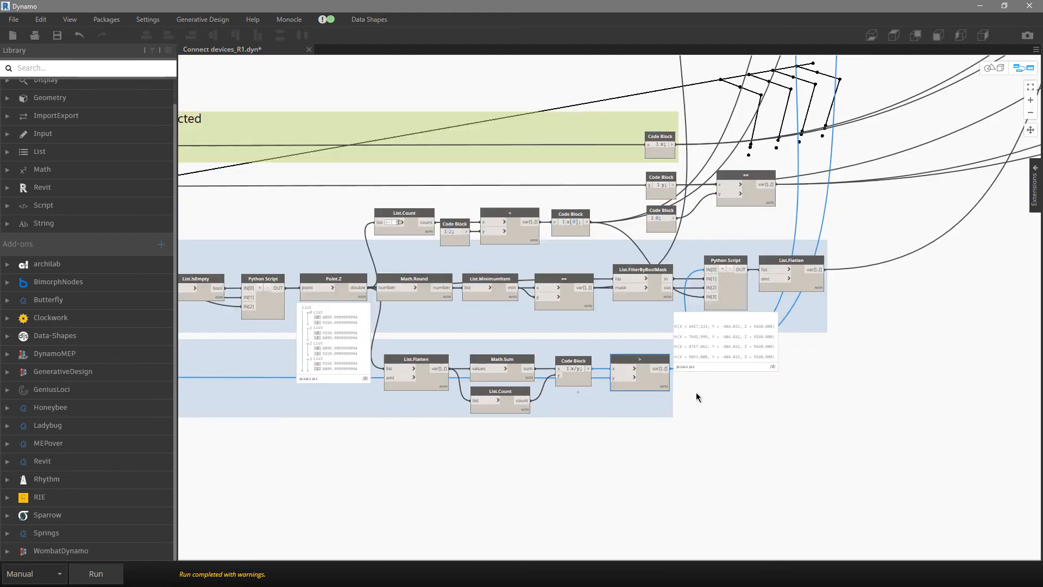
{"action": "left_click", "coordinate": [362, 306]}
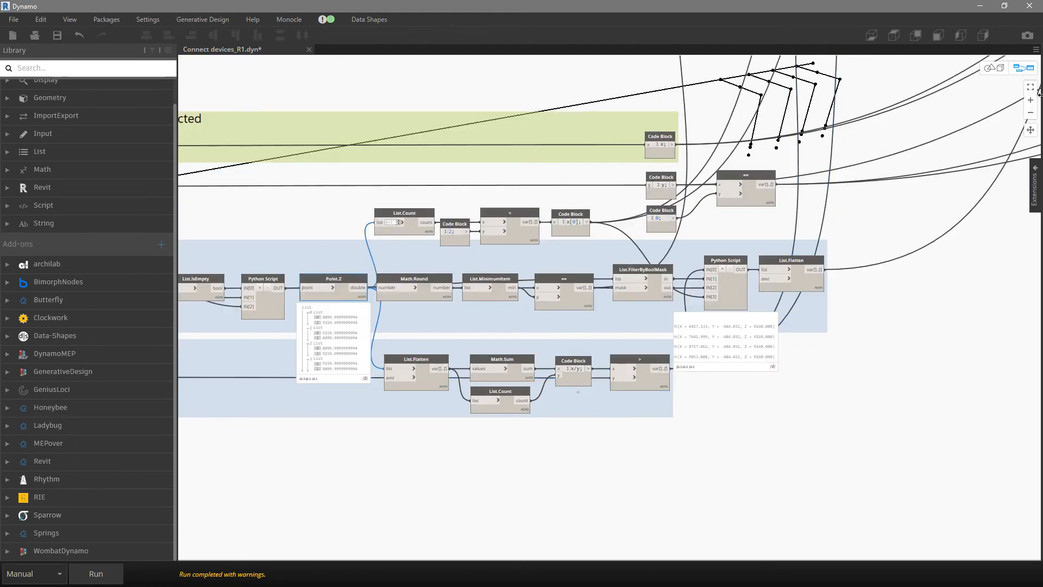
Switch to Revit and select a vertical split-system air handling unit to examine the positions of its pipe connectors.
{"action": "left_click", "coordinate": [988, 2]}
{"action": "scroll", "coordinate": [647, 333], "scroll_direction": "down", "scroll_amount": 2}
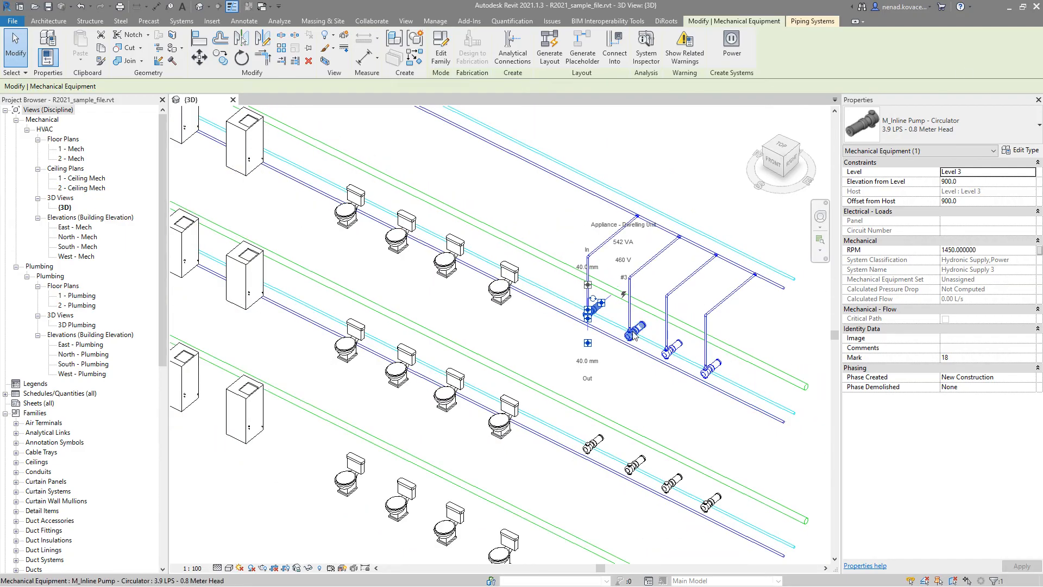
{"action": "scroll", "coordinate": [304, 163], "scroll_direction": "up", "scroll_amount": 5}
{"action": "scroll", "coordinate": [370, 207], "scroll_direction": "up", "scroll_amount": 5}
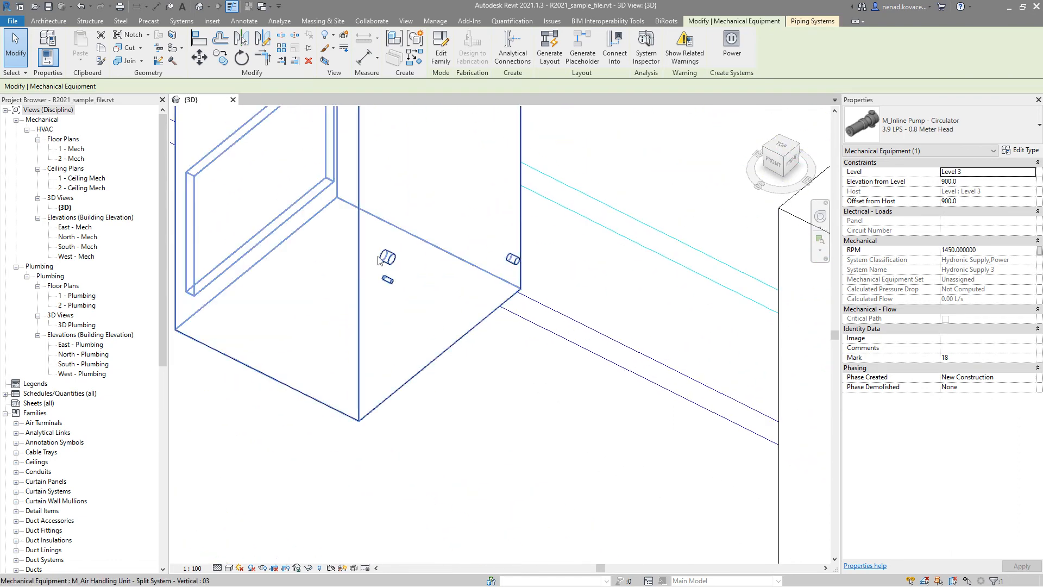
{"action": "left_click", "coordinate": [395, 253]}
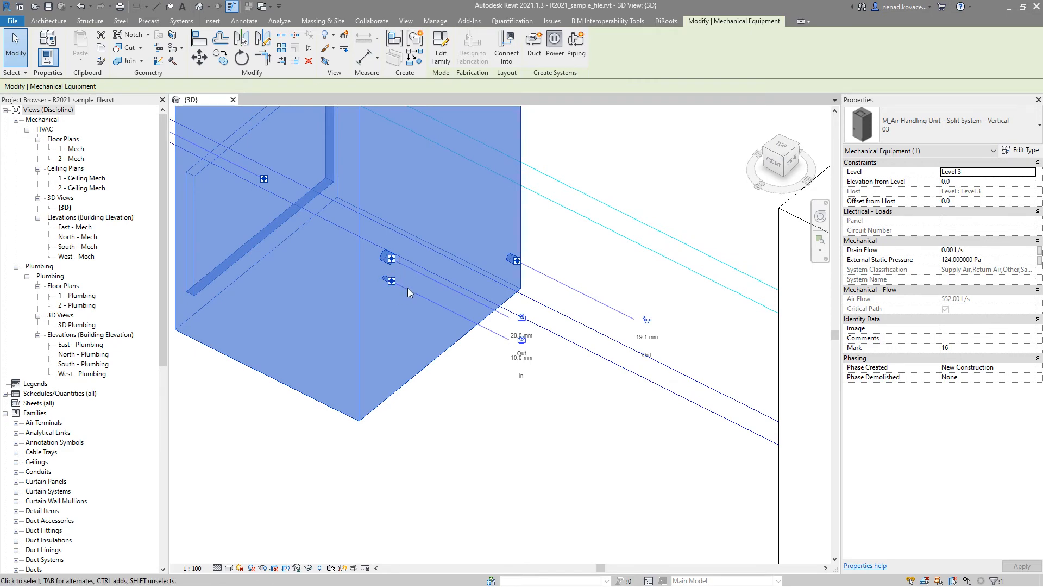
{"action": "scroll", "coordinate": [403, 289], "scroll_direction": "down", "scroll_amount": 5}
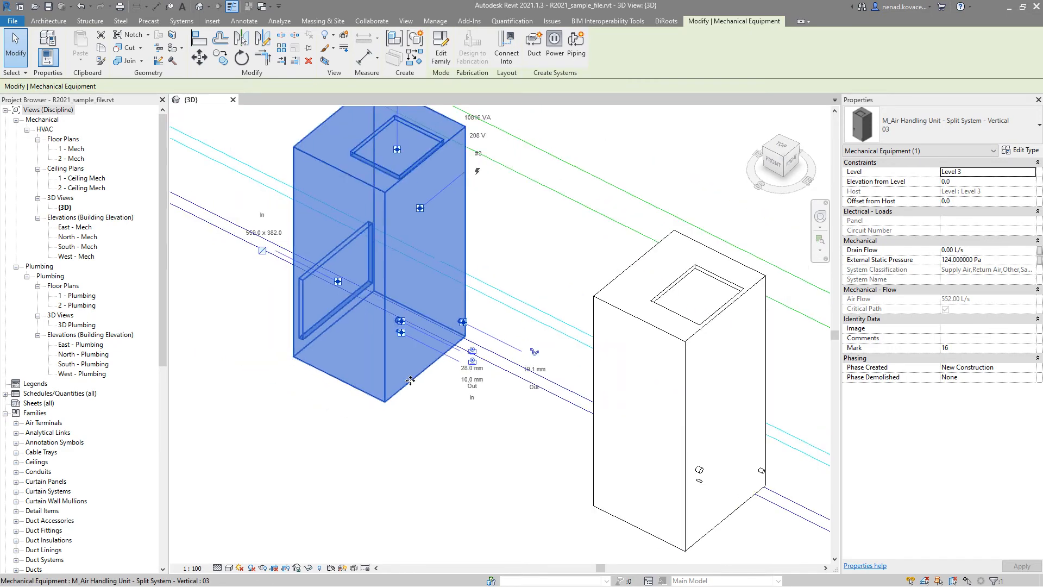
{"action": "scroll", "coordinate": [403, 338], "scroll_direction": "down", "scroll_amount": 3}
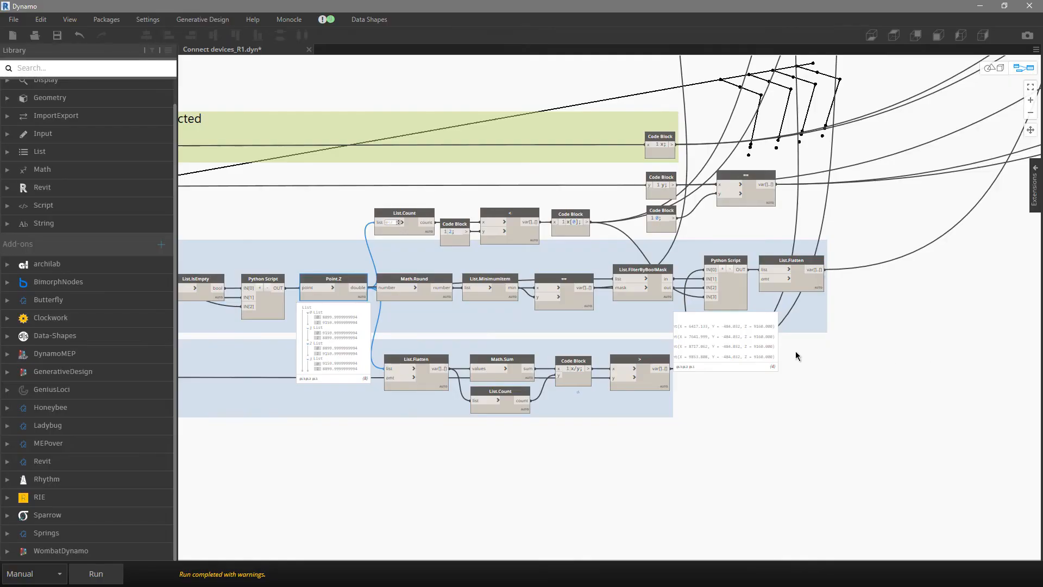
Unpin the remaining Point.Z and Python Script previews in Dynamo and locate the Resolving diameter issue group.
{"action": "left_click", "coordinate": [359, 305]}
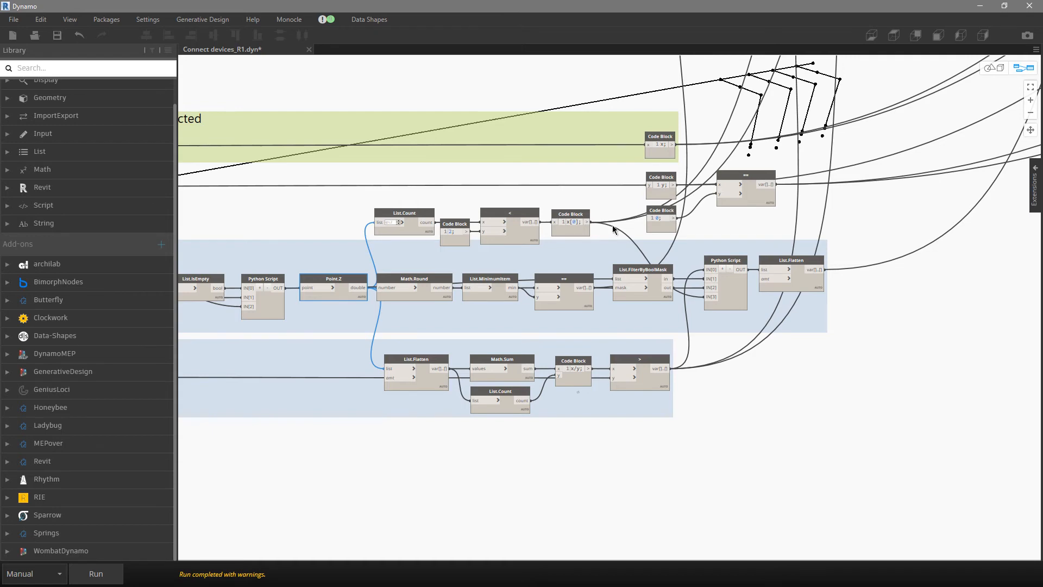
{"action": "scroll", "coordinate": [699, 429], "scroll_direction": "down", "scroll_amount": 6}
{"action": "scroll", "coordinate": [457, 158], "scroll_direction": "up", "scroll_amount": 5}
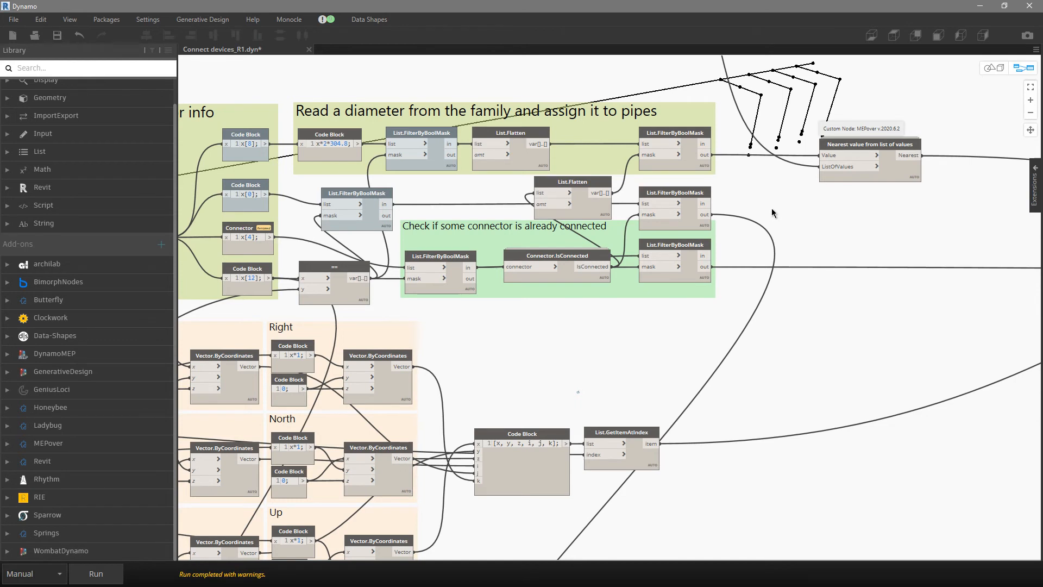
{"action": "scroll", "coordinate": [375, 154], "scroll_direction": "down", "scroll_amount": 3}
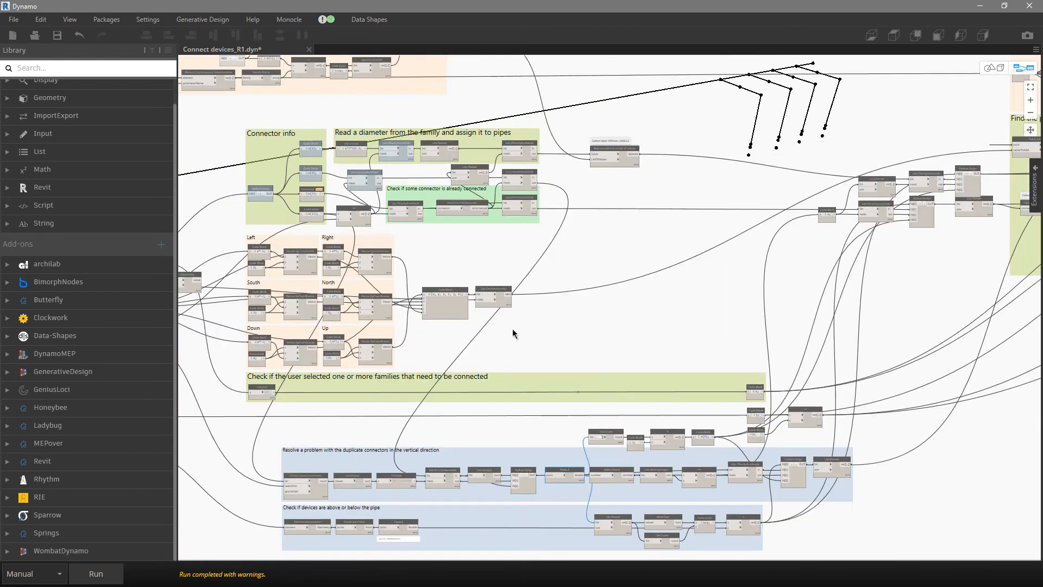
{"action": "scroll", "coordinate": [487, 389], "scroll_direction": "down", "scroll_amount": 2}
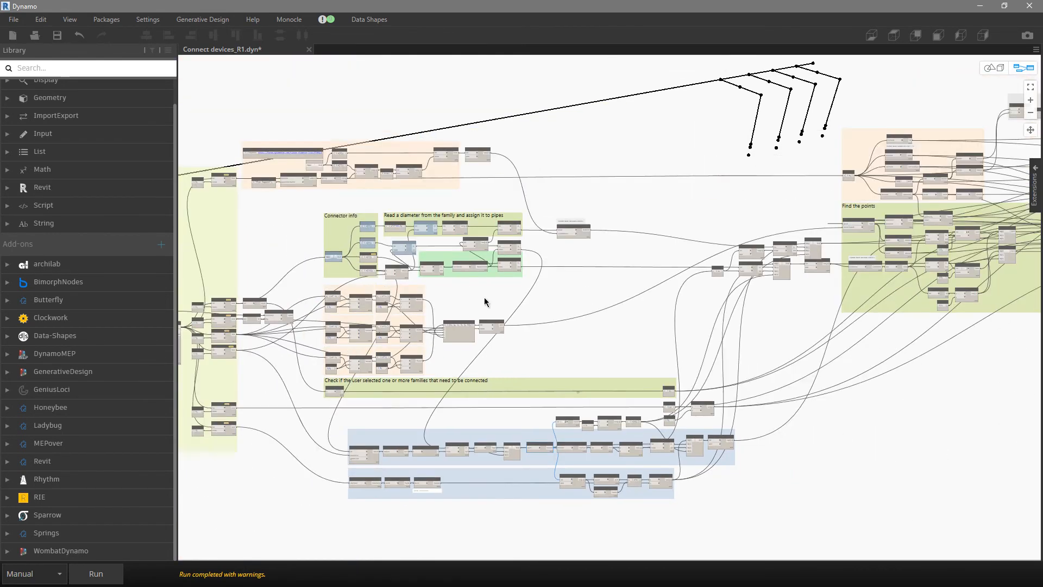
{"action": "scroll", "coordinate": [295, 194], "scroll_direction": "up", "scroll_amount": 5}
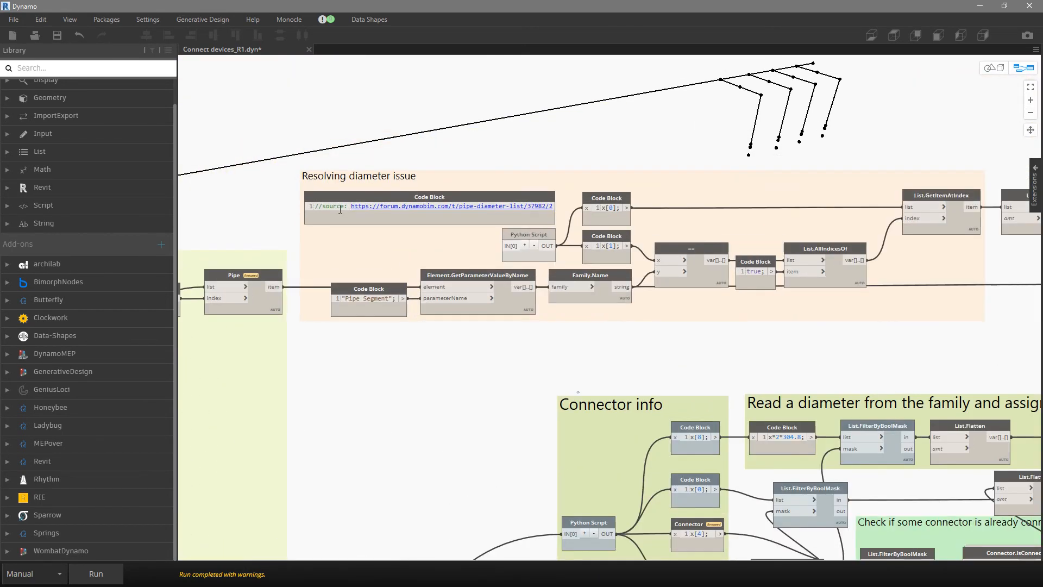
{"action": "scroll", "coordinate": [286, 215], "scroll_direction": "down", "scroll_amount": 2}
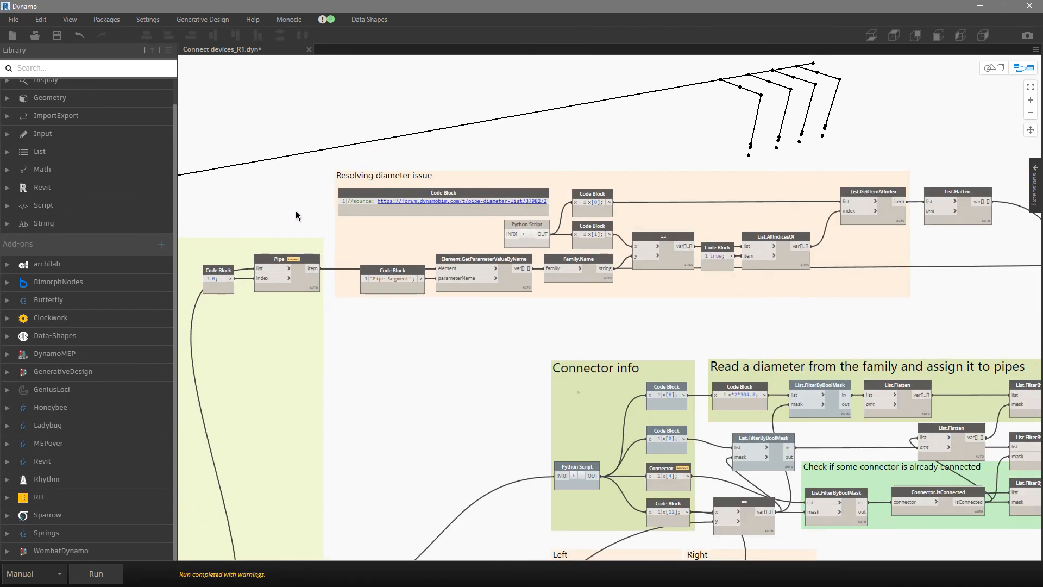
Pin the output previews of the Pipe, Element.GetParameterValueByName, Family.Name and Python Script nodes for the Resolving diameter issue group.
{"action": "left_click", "coordinate": [315, 292]}
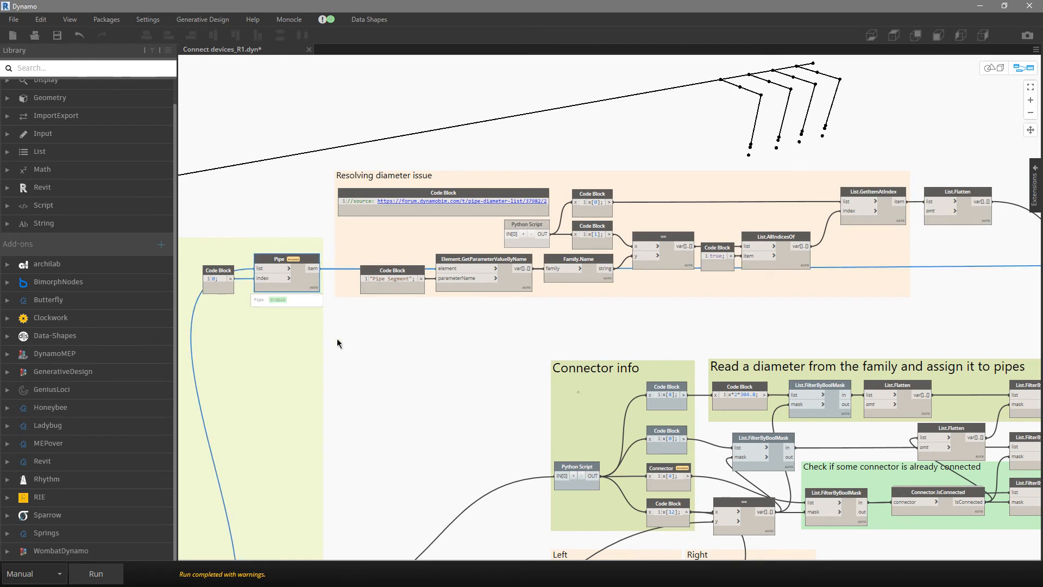
{"action": "left_click", "coordinate": [526, 288]}
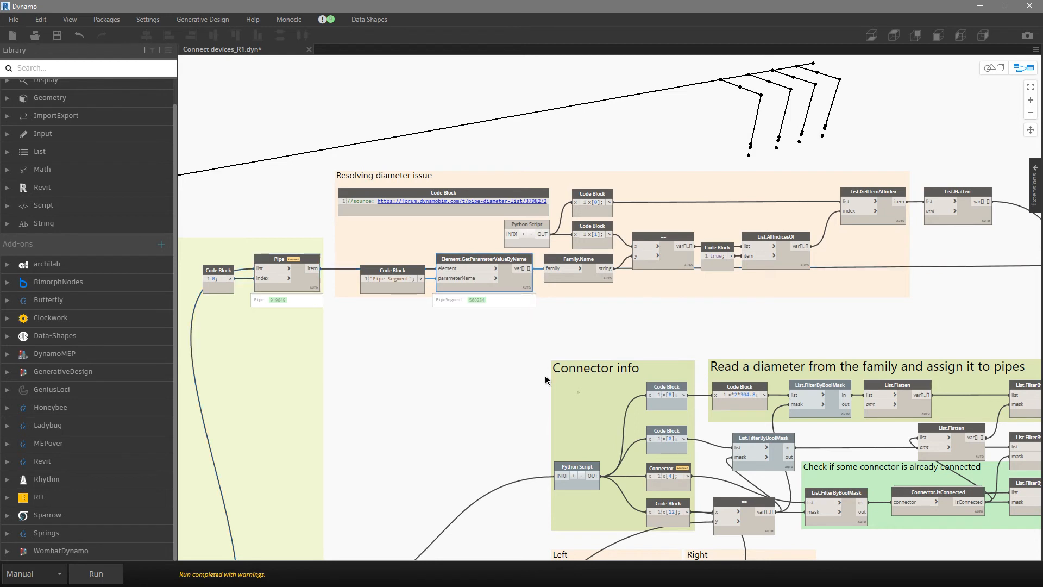
{"action": "left_click", "coordinate": [605, 272]}
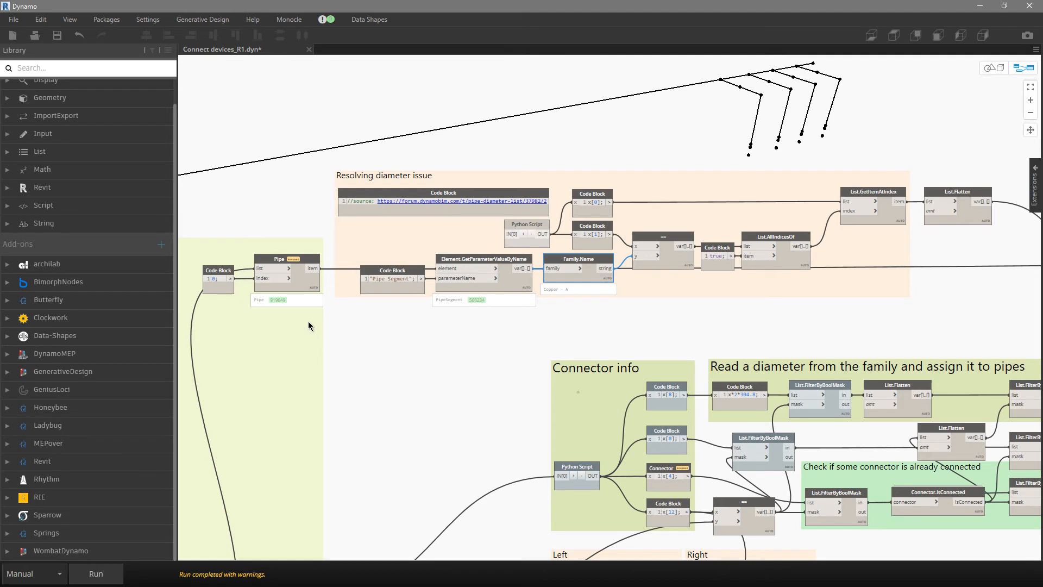
{"action": "mouse_move", "coordinate": [279, 305]}
{"action": "left_click", "coordinate": [543, 256]}
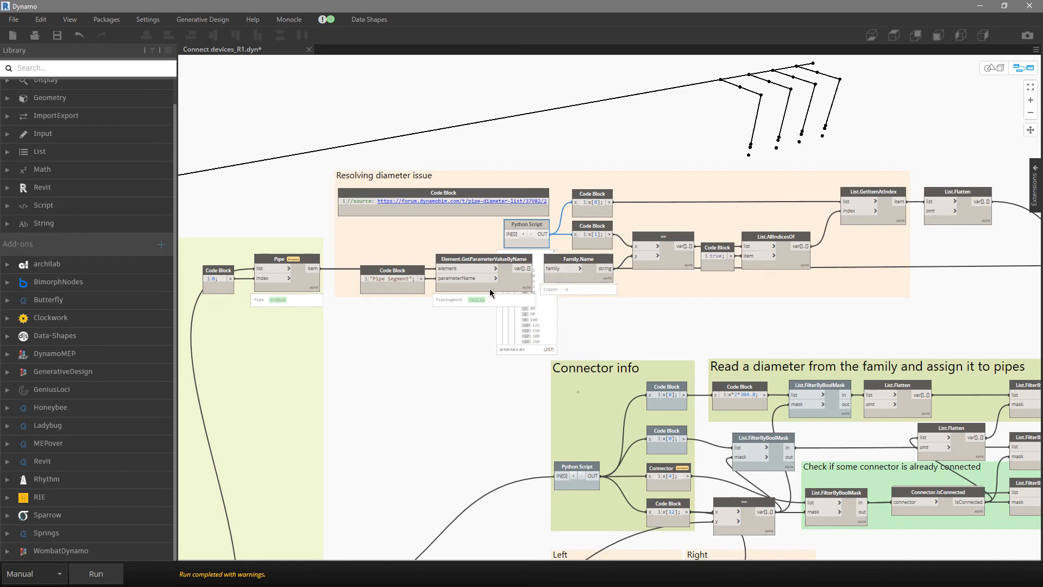
Unpin the Python Script preview in the Resolving diameter issue group and pin the List.GetItemAtIndex and List.Flatten output previews.
{"action": "mouse_move", "coordinate": [529, 327]}
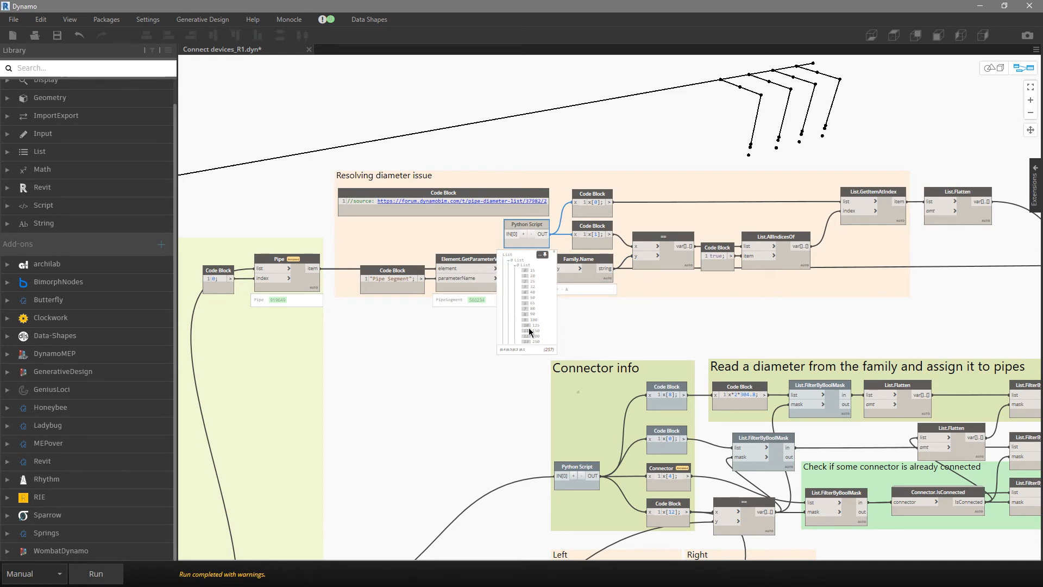
{"action": "left_click", "coordinate": [509, 265]}
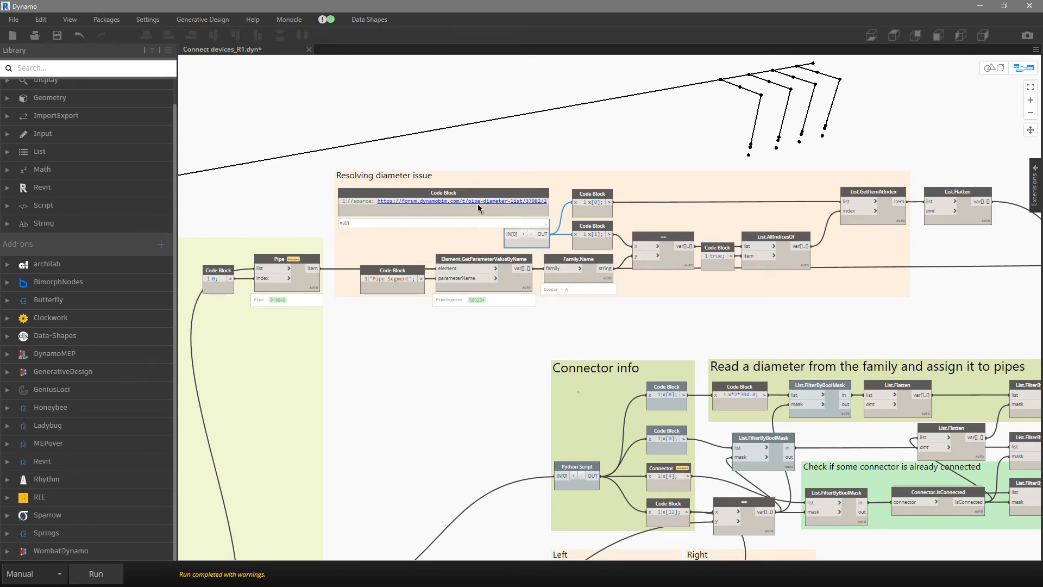
{"action": "scroll", "coordinate": [679, 253], "scroll_direction": "up", "scroll_amount": 3}
{"action": "middle_click_drag", "start_coordinate": [697, 315], "coordinate": [474, 304]}
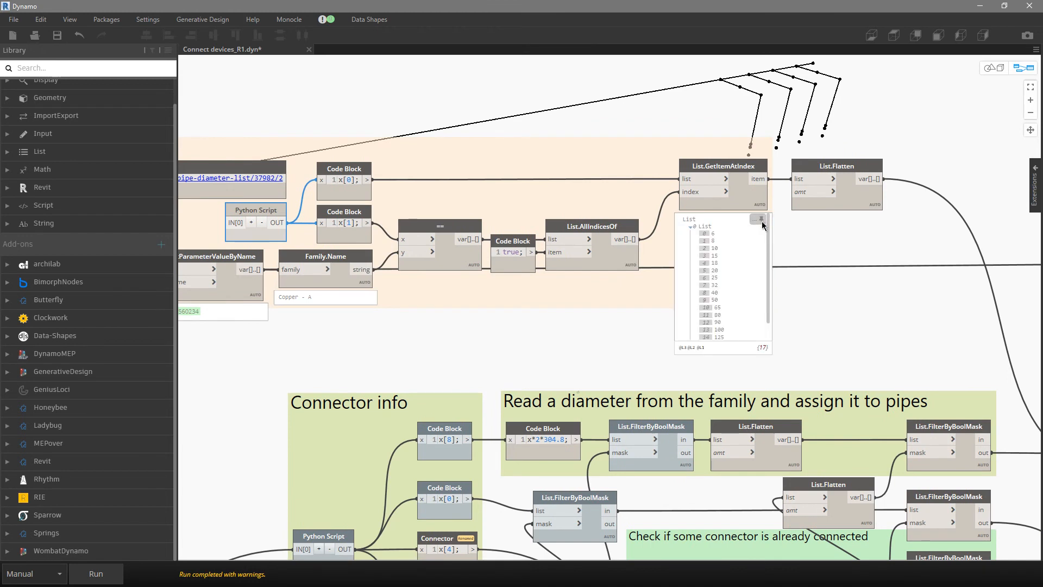
{"action": "left_click", "coordinate": [760, 217]}
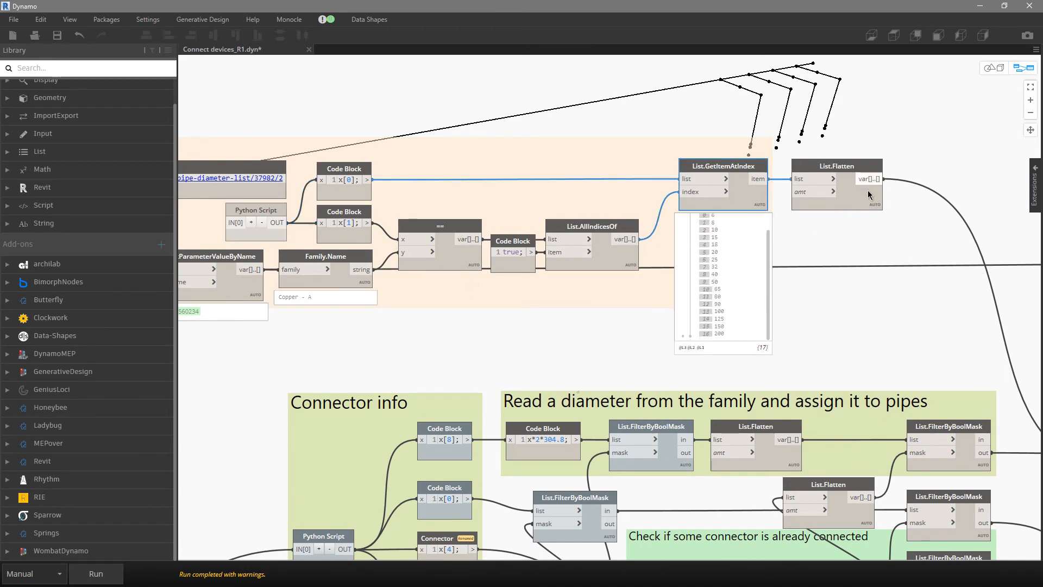
{"action": "left_click", "coordinate": [869, 222]}
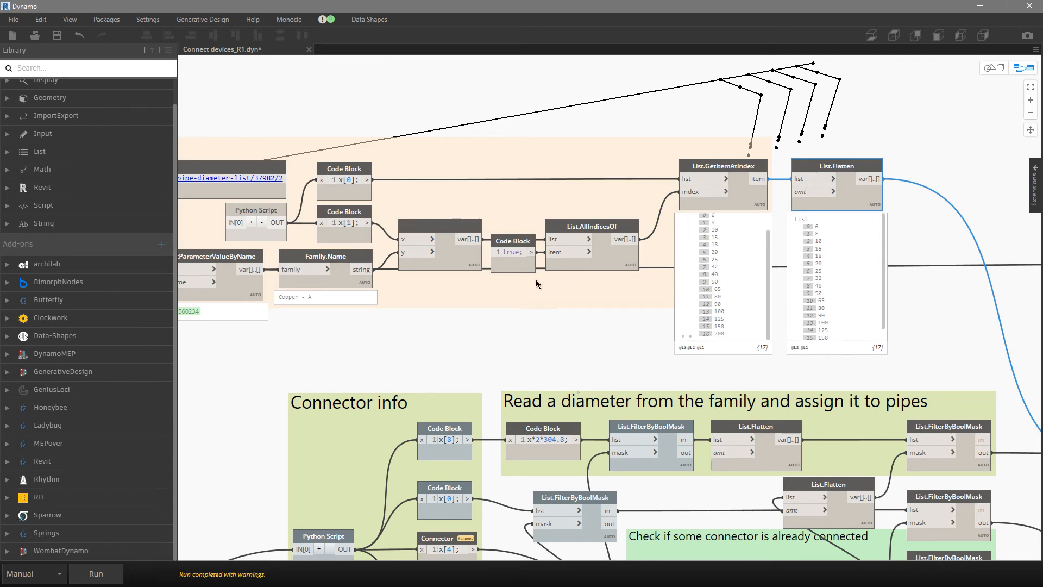
Unpin the output previews of the Family.Name, Element.GetParameterValueByName and List.GetItemAtIndex nodes.
{"action": "left_click", "coordinate": [362, 294]}
{"action": "scroll", "coordinate": [530, 330], "scroll_direction": "down", "scroll_amount": 3}
{"action": "left_click", "coordinate": [339, 315]}
{"action": "middle_click_drag", "start_coordinate": [795, 327], "coordinate": [662, 291]}
{"action": "left_click", "coordinate": [567, 228]}
{"action": "middle_click_drag", "start_coordinate": [663, 288], "coordinate": [641, 254]}
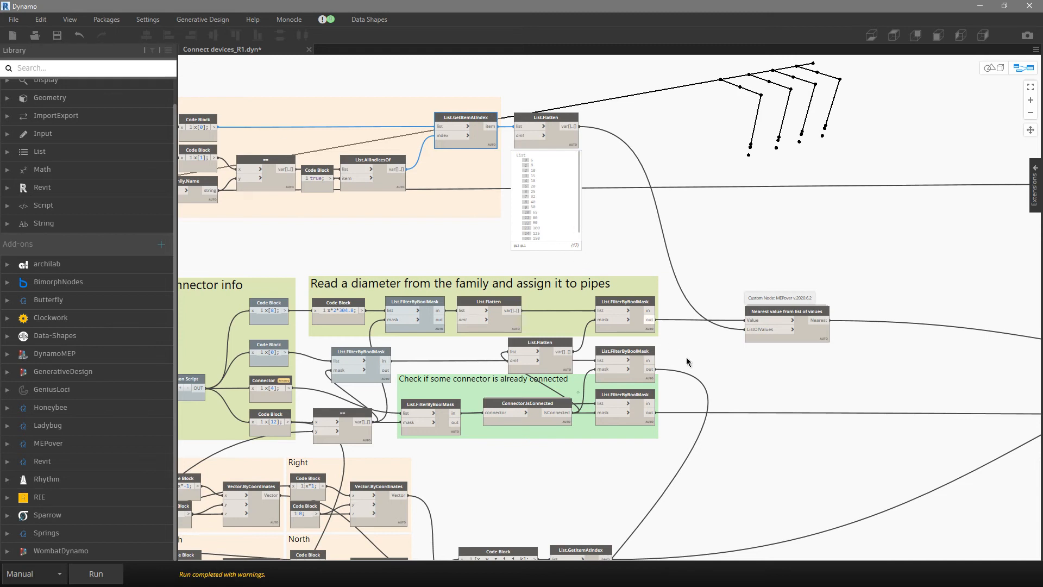
Pin the previews of the last List.FilterByBoolMask in the family diameter group and the Nearest value from list of values node.
{"action": "middle_click_drag", "start_coordinate": [712, 370], "coordinate": [734, 305]}
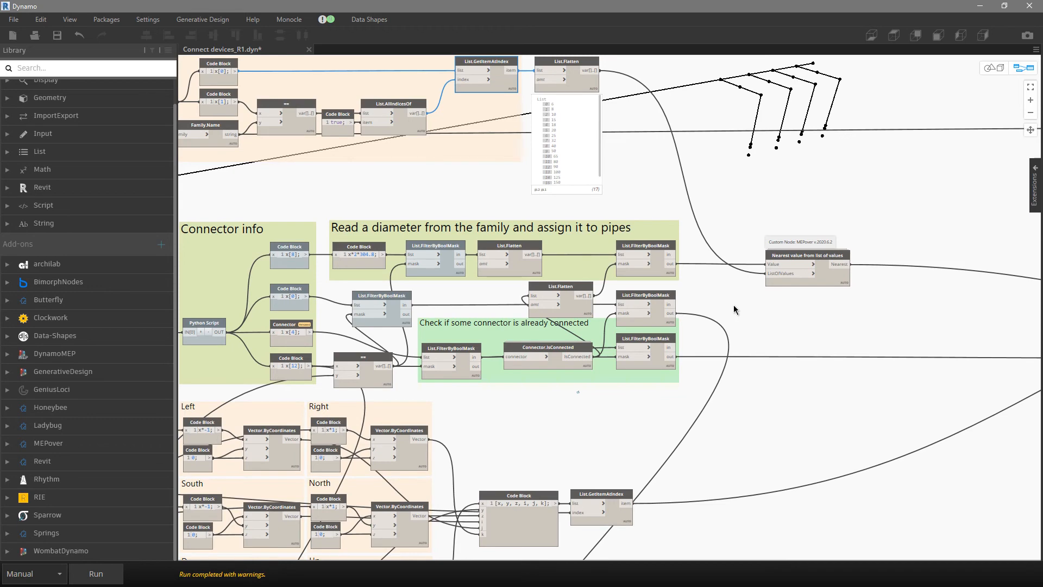
{"action": "scroll", "coordinate": [684, 269], "scroll_direction": "up", "scroll_amount": 3}
{"action": "left_click", "coordinate": [663, 293]}
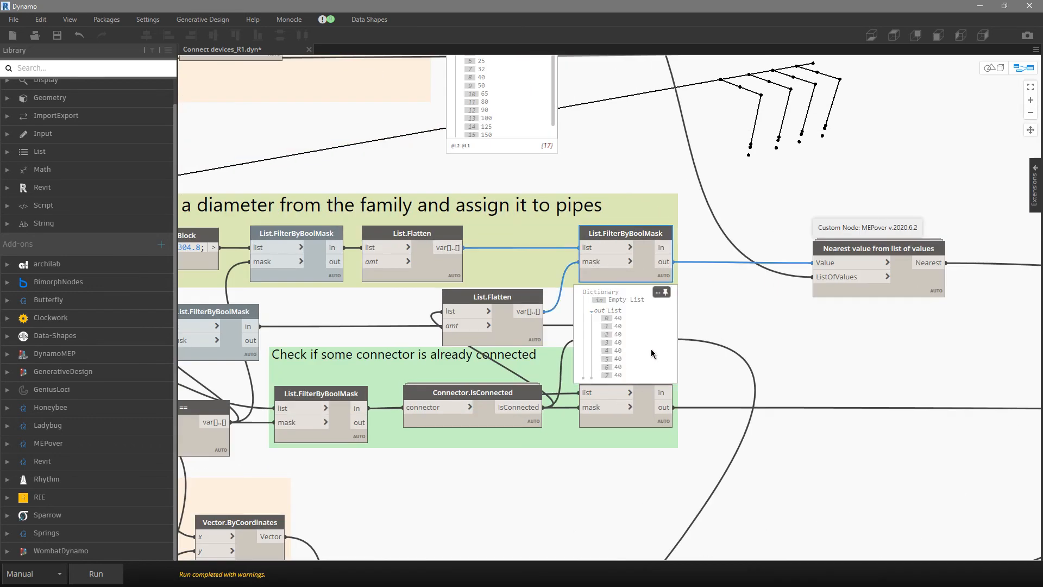
{"action": "scroll", "coordinate": [642, 346], "scroll_direction": "down", "scroll_amount": 1}
{"action": "scroll", "coordinate": [656, 484], "scroll_direction": "down", "scroll_amount": 1}
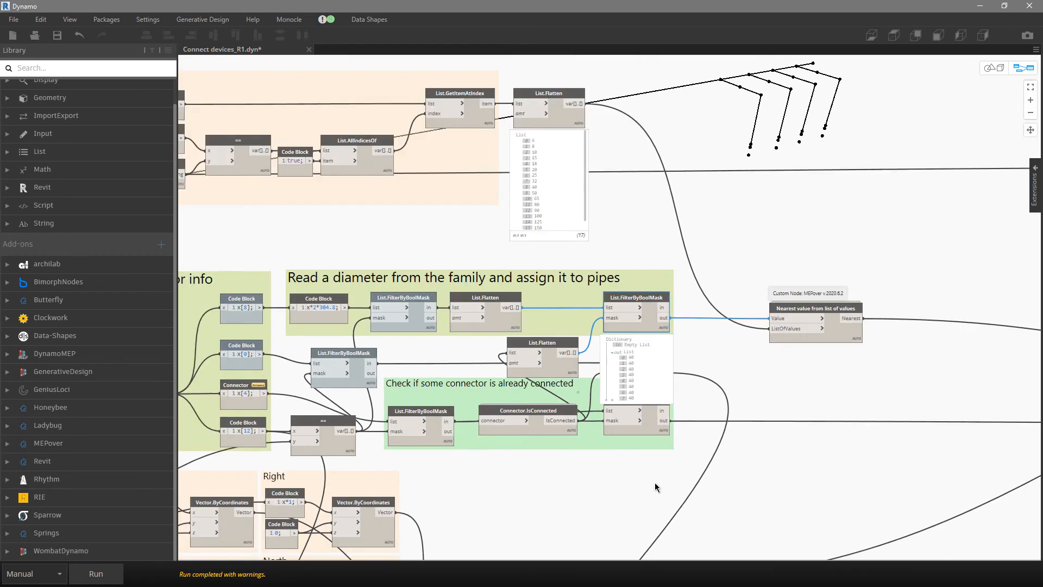
{"action": "mouse_move", "coordinate": [648, 380]}
{"action": "mouse_move", "coordinate": [554, 208]}
{"action": "mouse_move", "coordinate": [624, 346]}
{"action": "left_click", "coordinate": [853, 335]}
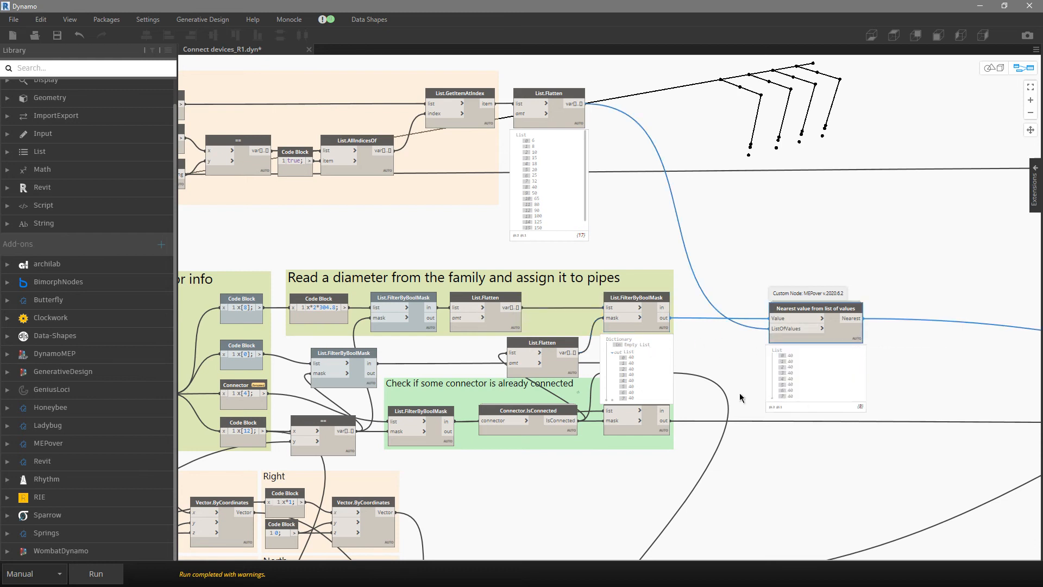
Unpin the output previews of the List.Flatten and Nearest value from list of values nodes.
{"action": "left_click", "coordinate": [574, 136]}
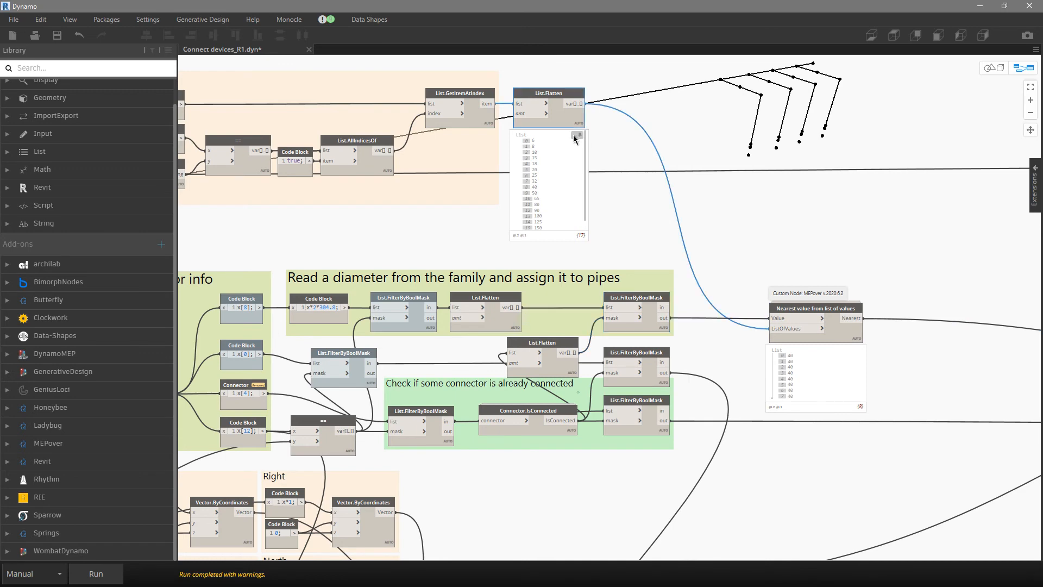
{"action": "scroll", "coordinate": [481, 207], "scroll_direction": "down", "scroll_amount": 3}
{"action": "scroll", "coordinate": [697, 256], "scroll_direction": "up", "scroll_amount": 3}
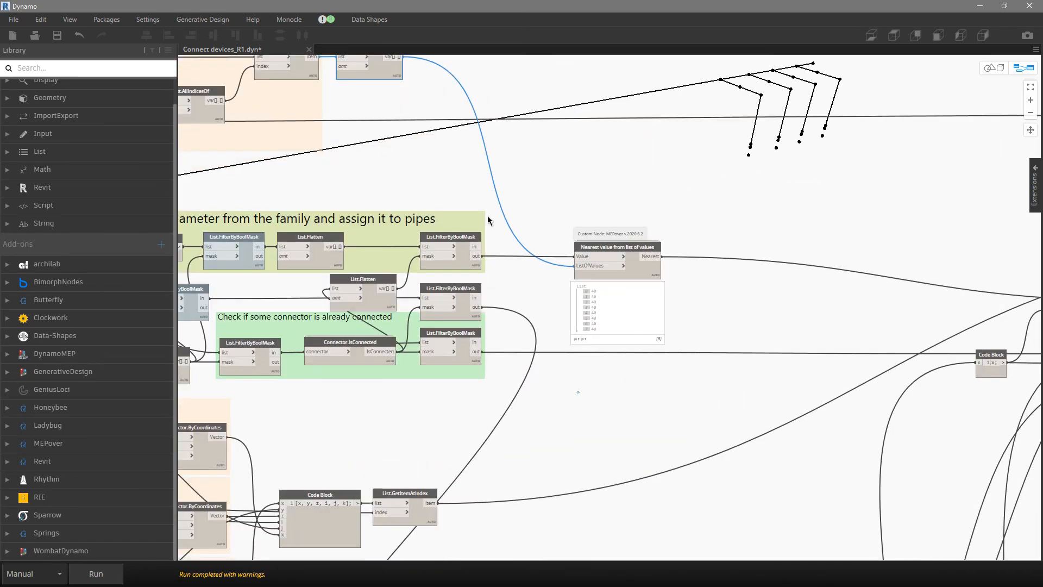
{"action": "scroll", "coordinate": [487, 214], "scroll_direction": "down", "scroll_amount": 3}
{"action": "left_click", "coordinate": [564, 235]}
{"action": "middle_click_drag", "start_coordinate": [501, 224], "coordinate": [341, 163]}
{"action": "scroll", "coordinate": [340, 163], "scroll_direction": "up", "scroll_amount": 4}
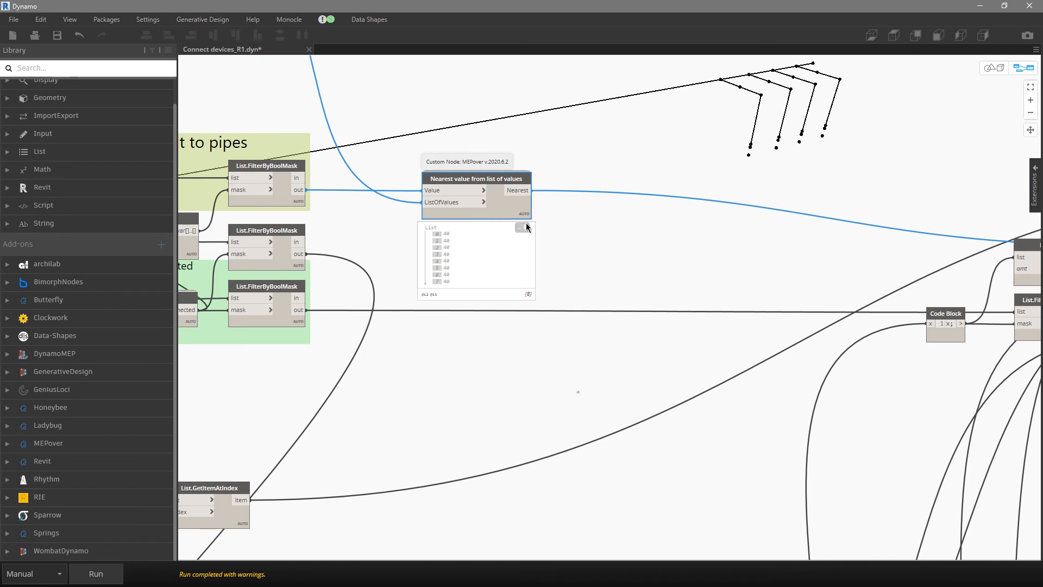
{"action": "left_click", "coordinate": [526, 227]}
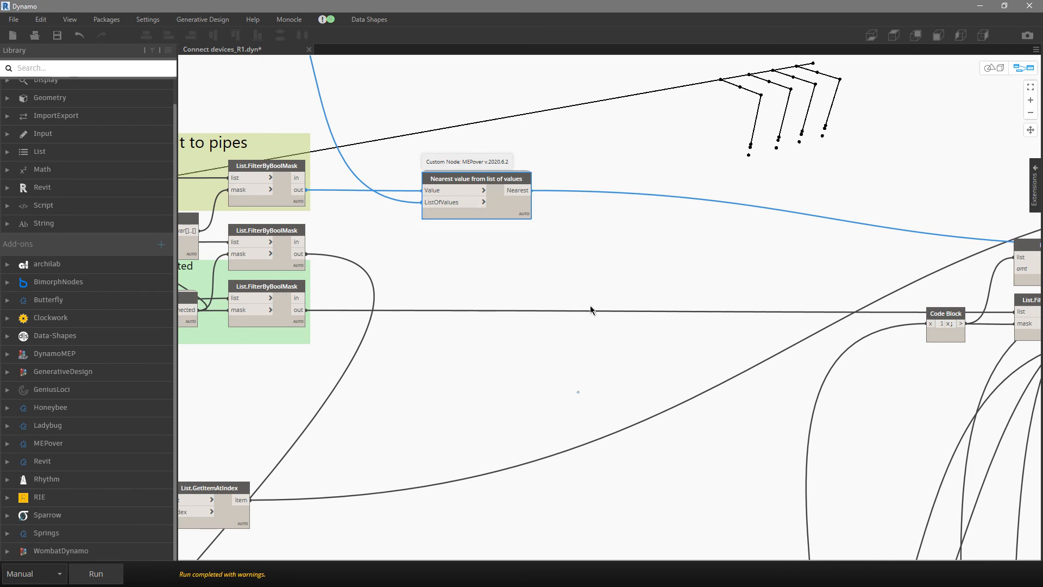
Examine the outputs of the List.FilterByBoolMask node fed by the nearest diameters and the Python Script after it, leaving neither preview pinned.
{"action": "scroll", "coordinate": [359, 138], "scroll_direction": "down", "scroll_amount": 5}
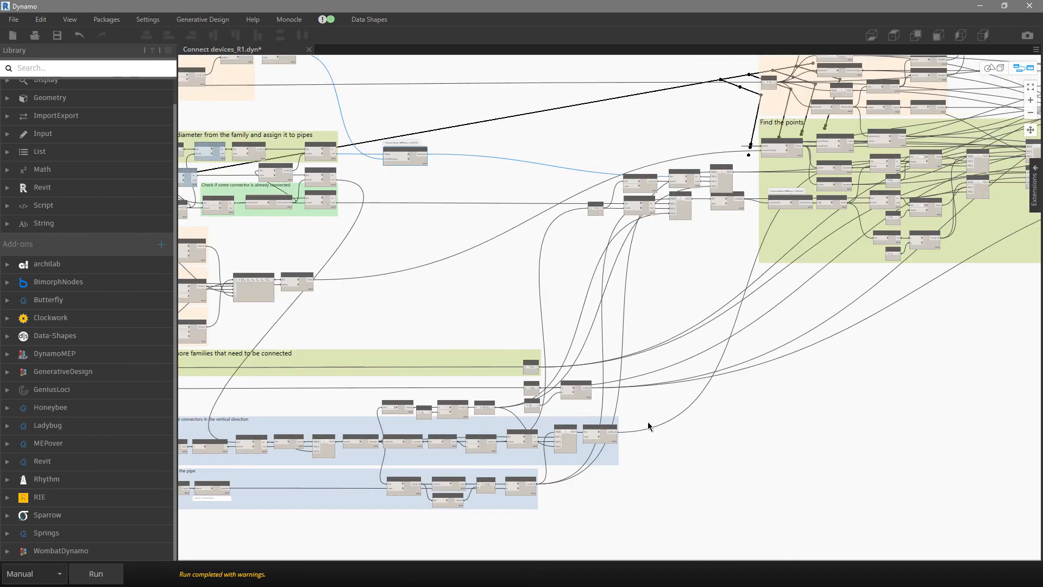
{"action": "scroll", "coordinate": [669, 174], "scroll_direction": "up", "scroll_amount": 5}
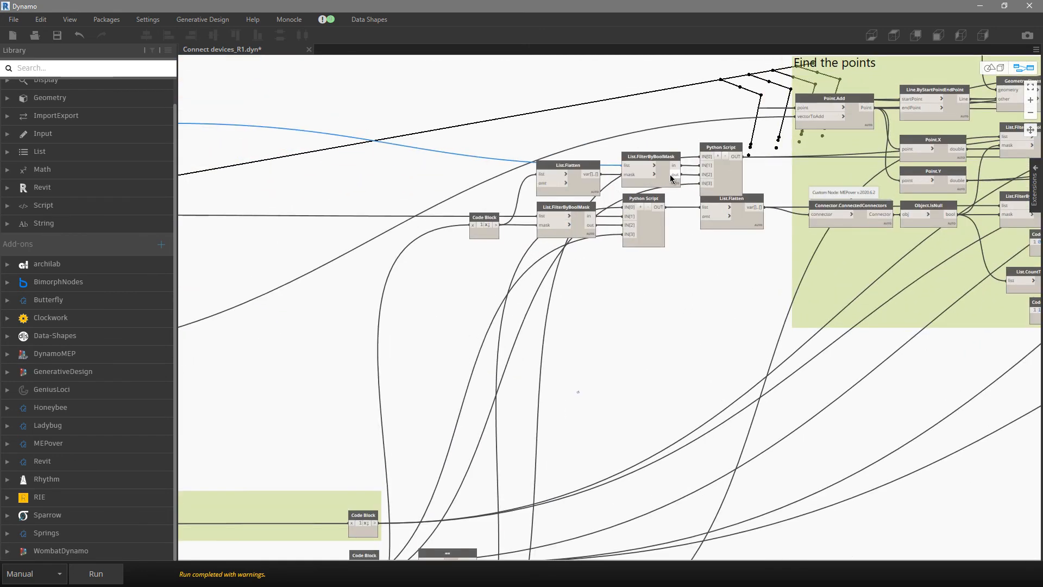
{"action": "left_click", "coordinate": [678, 204]}
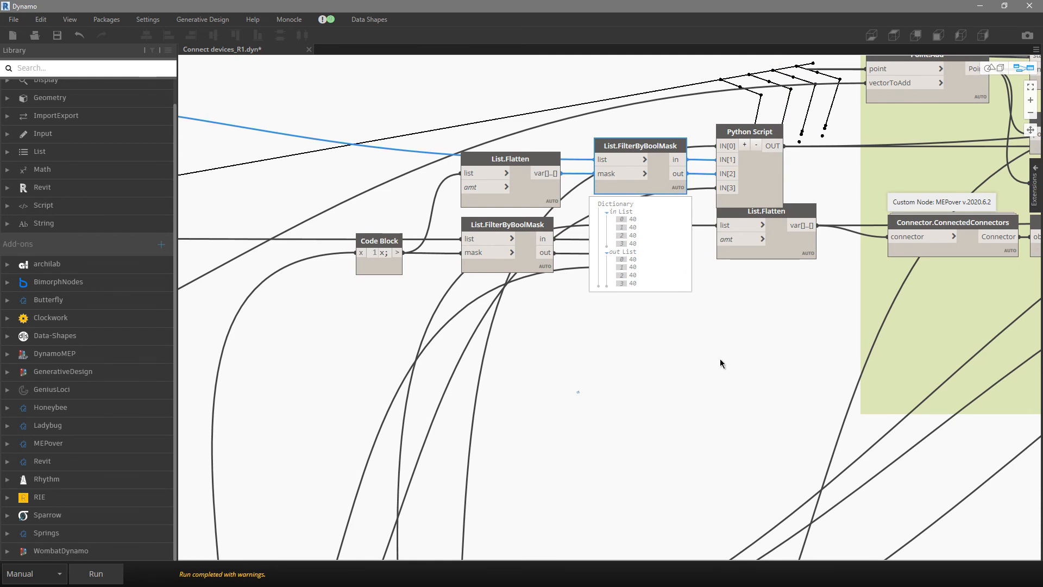
{"action": "mouse_move", "coordinate": [653, 245]}
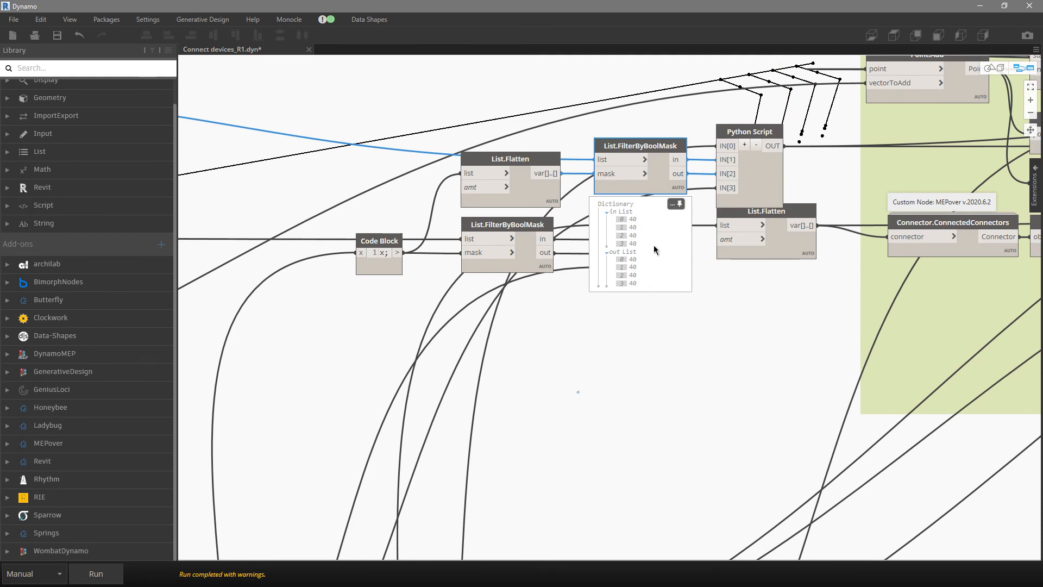
{"action": "left_click", "coordinate": [670, 203]}
{"action": "mouse_move", "coordinate": [775, 214]}
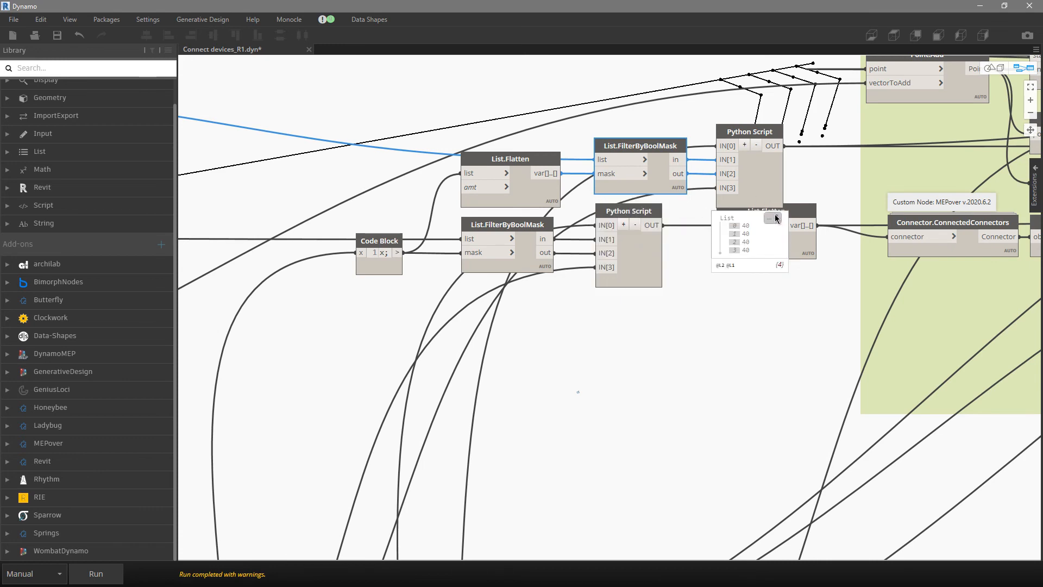
Select the Python Script node that outputs the diameters and trace its wires to the Diameter inputs of both Pipe.ByLines nodes.
{"action": "left_click", "coordinate": [759, 135]}
{"action": "scroll", "coordinate": [468, 191], "scroll_direction": "down", "scroll_amount": 6}
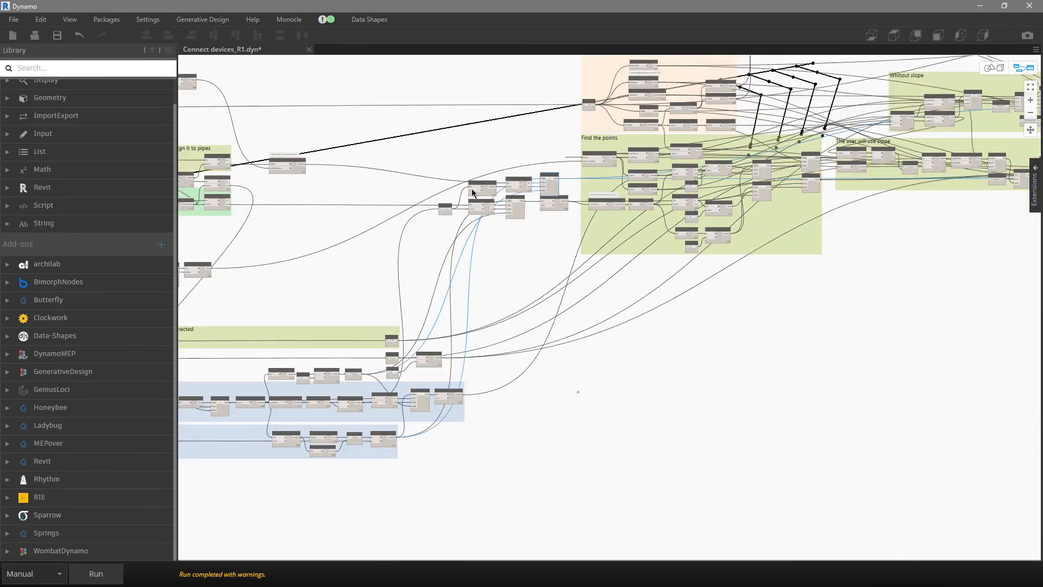
{"action": "scroll", "coordinate": [1009, 103], "scroll_direction": "up", "scroll_amount": 5}
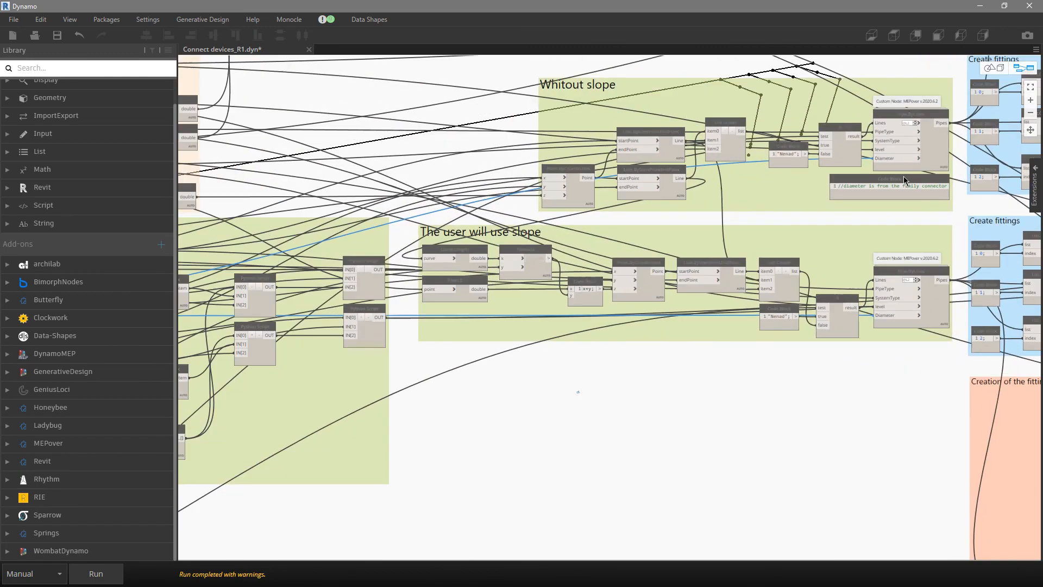
{"action": "scroll", "coordinate": [904, 176], "scroll_direction": "up", "scroll_amount": 3}
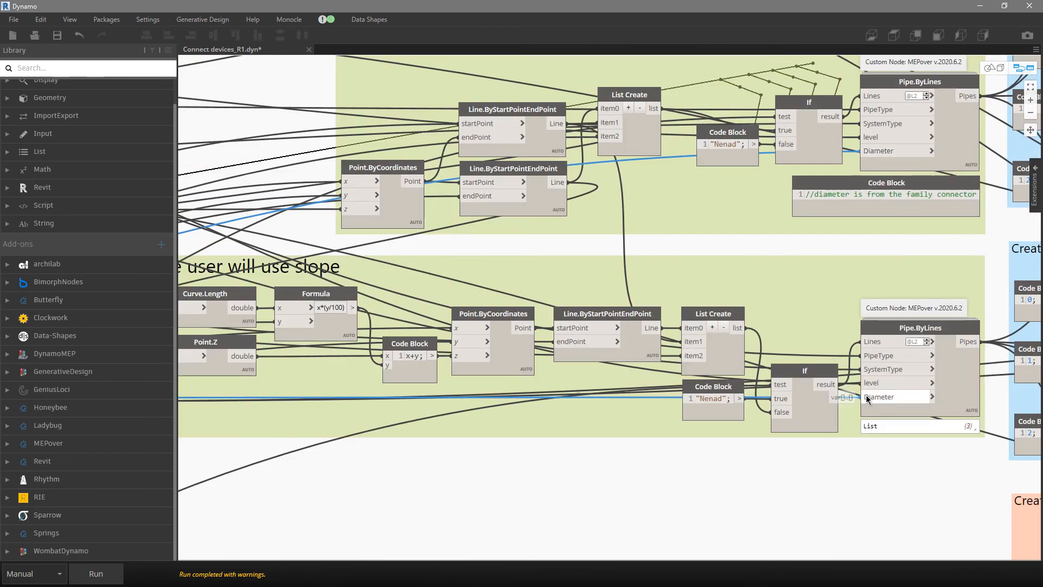
Examine the Create fittings and Creation of the fittings - first try groups that follow the pipe creation.
{"action": "scroll", "coordinate": [868, 400], "scroll_direction": "down", "scroll_amount": 6}
{"action": "scroll", "coordinate": [677, 347], "scroll_direction": "down", "scroll_amount": 2}
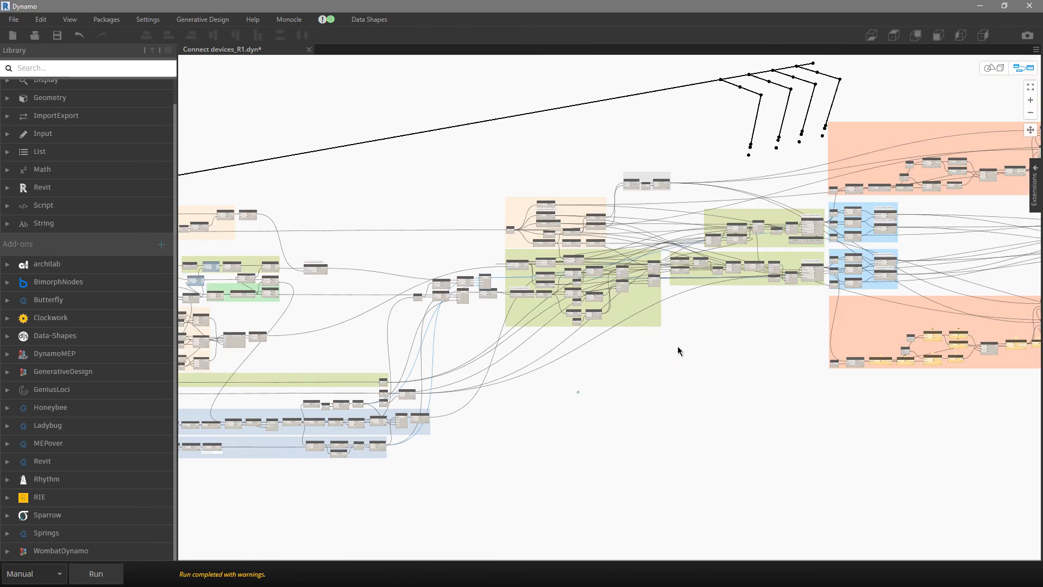
{"action": "scroll", "coordinate": [458, 371], "scroll_direction": "up", "scroll_amount": 3}
{"action": "scroll", "coordinate": [550, 278], "scroll_direction": "up", "scroll_amount": 2}
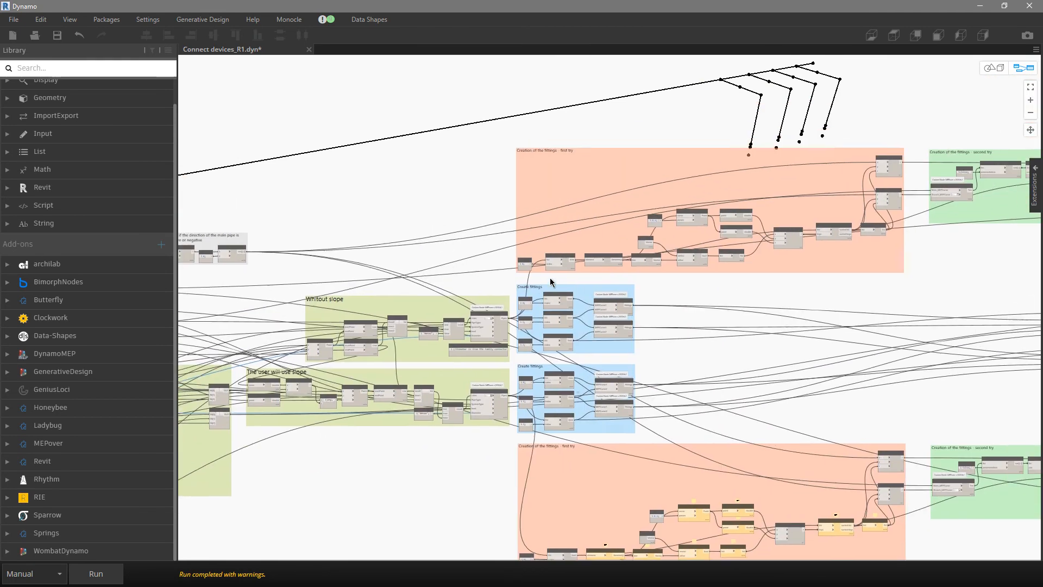
{"action": "middle_click_drag", "start_coordinate": [549, 278], "coordinate": [271, 268]}
{"action": "scroll", "coordinate": [459, 155], "scroll_direction": "down", "scroll_amount": 3}
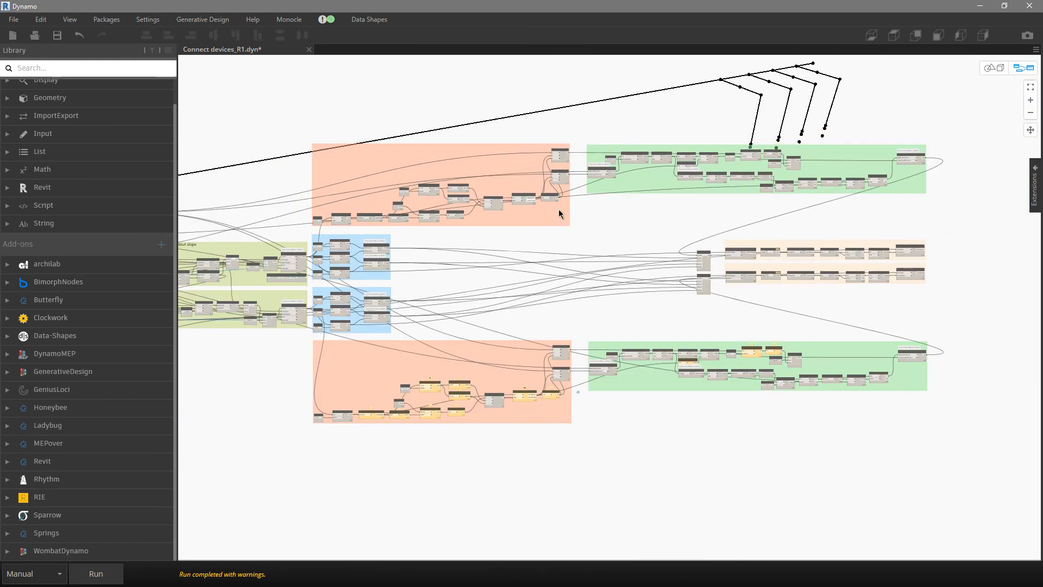
{"action": "scroll", "coordinate": [554, 140], "scroll_direction": "up", "scroll_amount": 3}
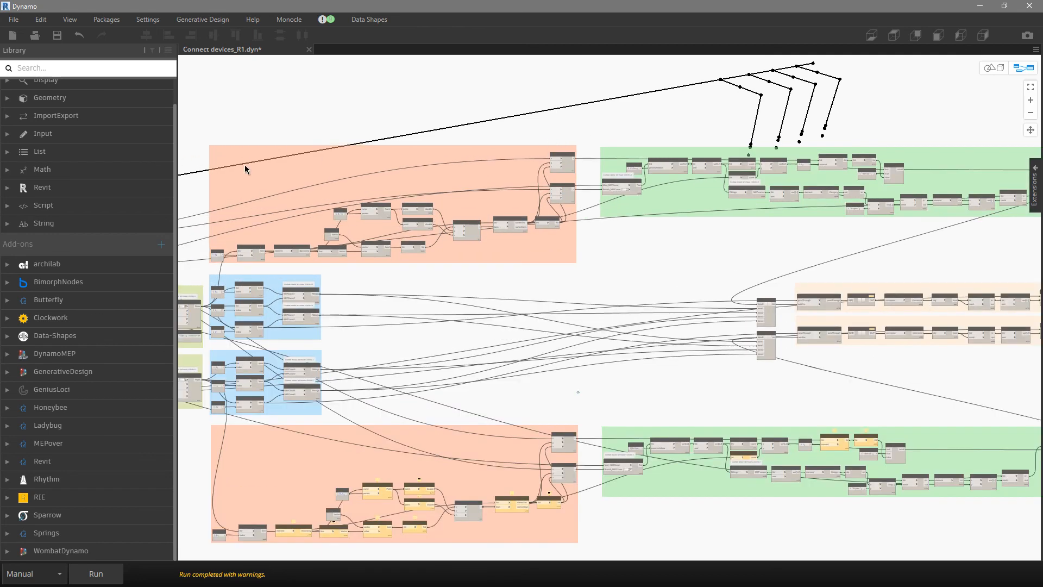
{"action": "scroll", "coordinate": [261, 139], "scroll_direction": "up", "scroll_amount": 3}
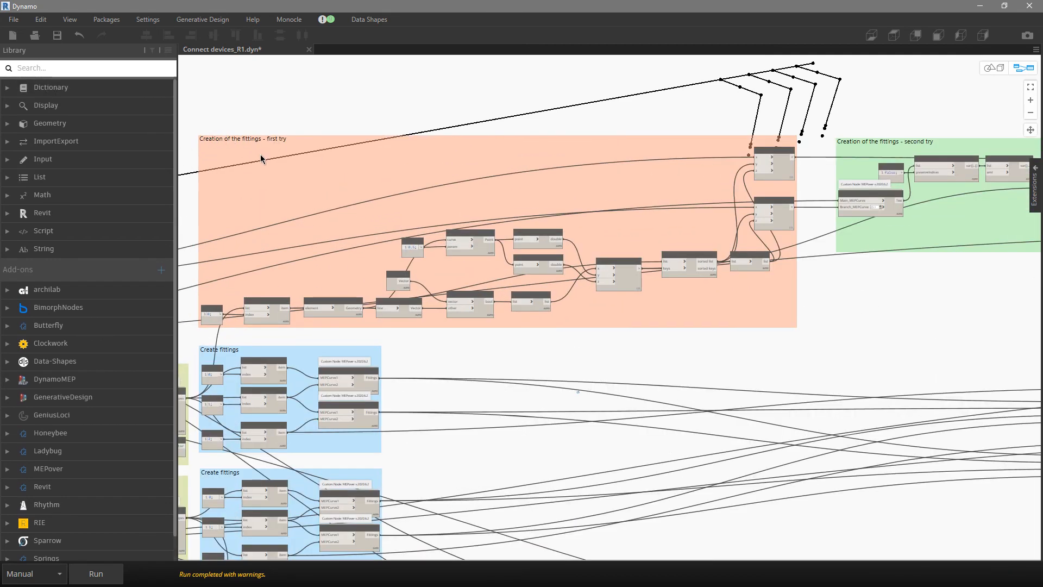
{"action": "scroll", "coordinate": [396, 110], "scroll_direction": "down", "scroll_amount": 4}
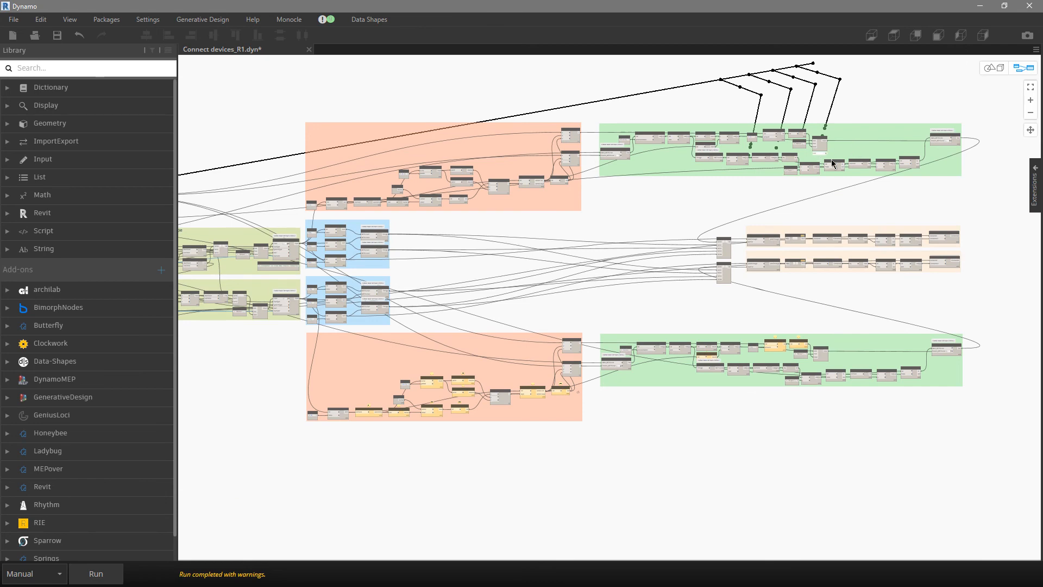
Examine the Creation of the fittings - second try and Connect pipe with device groups at the end of the graph.
{"action": "scroll", "coordinate": [967, 282], "scroll_direction": "up", "scroll_amount": 2}
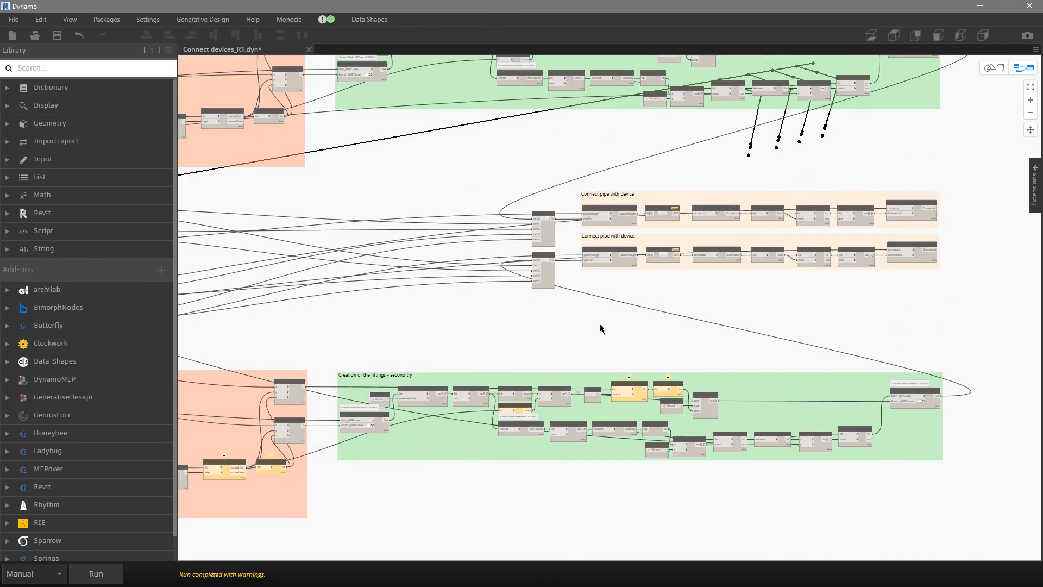
{"action": "scroll", "coordinate": [827, 247], "scroll_direction": "up", "scroll_amount": 3}
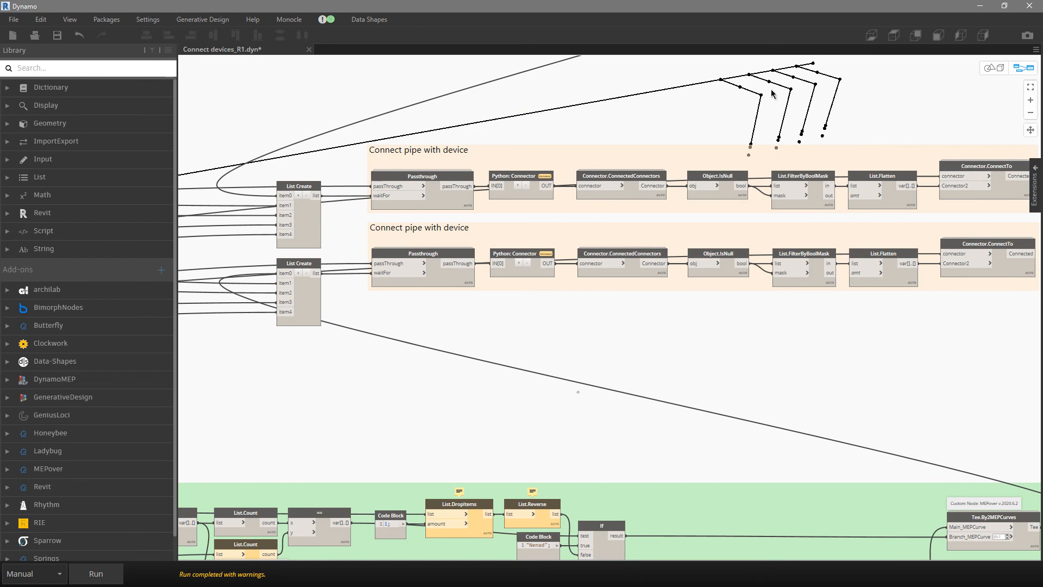
{"action": "scroll", "coordinate": [300, 165], "scroll_direction": "down", "scroll_amount": 1}
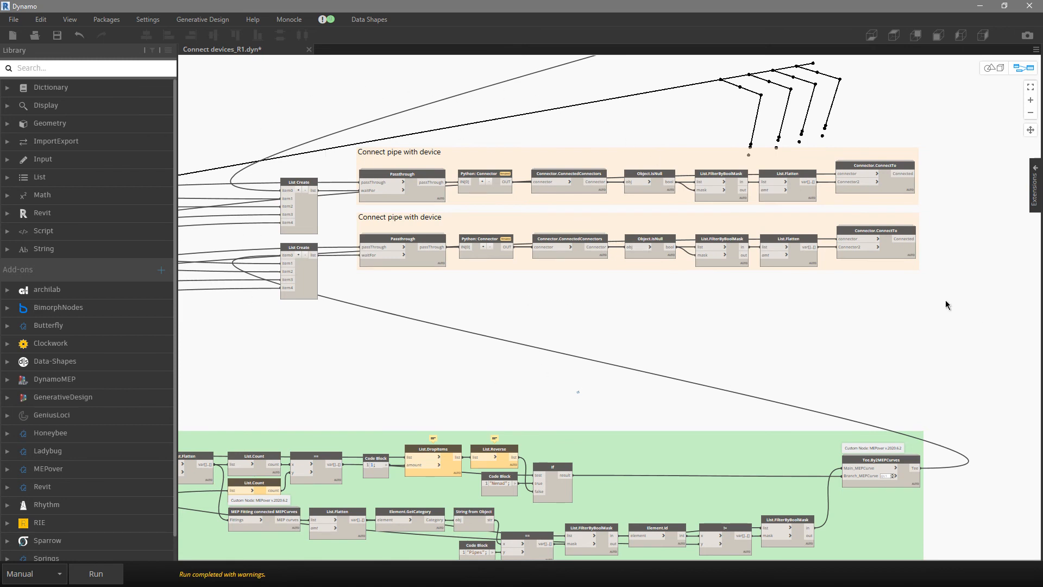
{"action": "scroll", "coordinate": [946, 300], "scroll_direction": "down", "scroll_amount": 5}
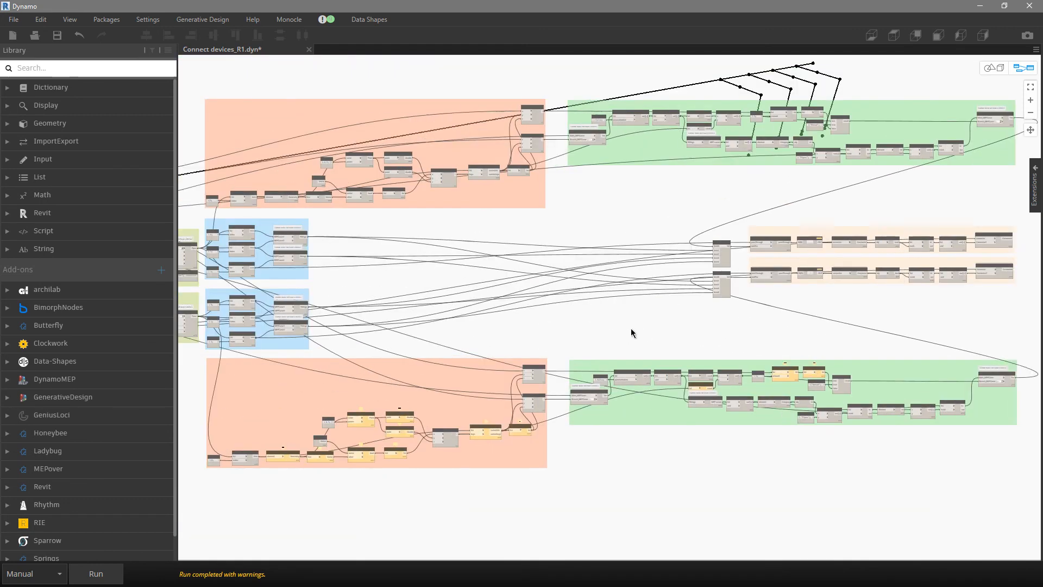
{"action": "scroll", "coordinate": [581, 230], "scroll_direction": "down", "scroll_amount": 3}
{"action": "scroll", "coordinate": [740, 255], "scroll_direction": "down", "scroll_amount": 1}
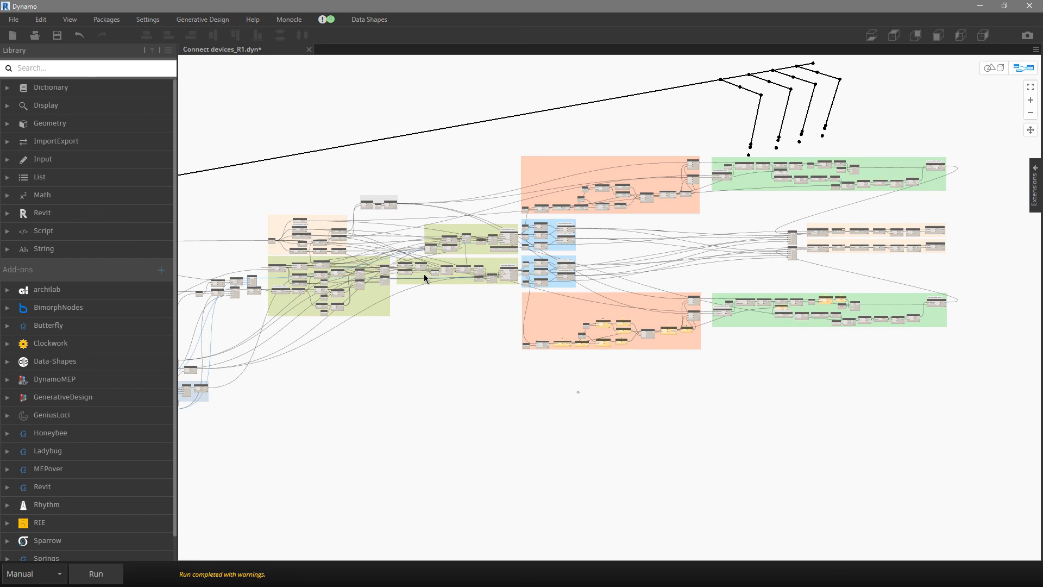
Examine the nodes in The user will use slope group, from Curve.Length and Formula through to Pipe.ByLines.
{"action": "scroll", "coordinate": [417, 253], "scroll_direction": "up", "scroll_amount": 6}
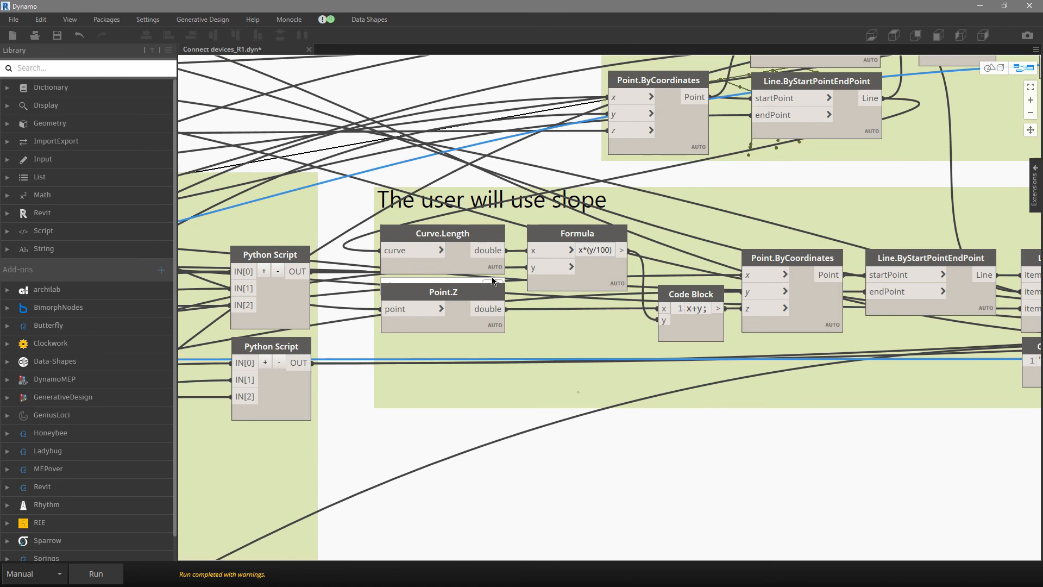
{"action": "scroll", "coordinate": [331, 204], "scroll_direction": "down", "scroll_amount": 3}
{"action": "middle_click_drag", "start_coordinate": [796, 432], "coordinate": [712, 412]}
{"action": "scroll", "coordinate": [359, 213], "scroll_direction": "down", "scroll_amount": 2}
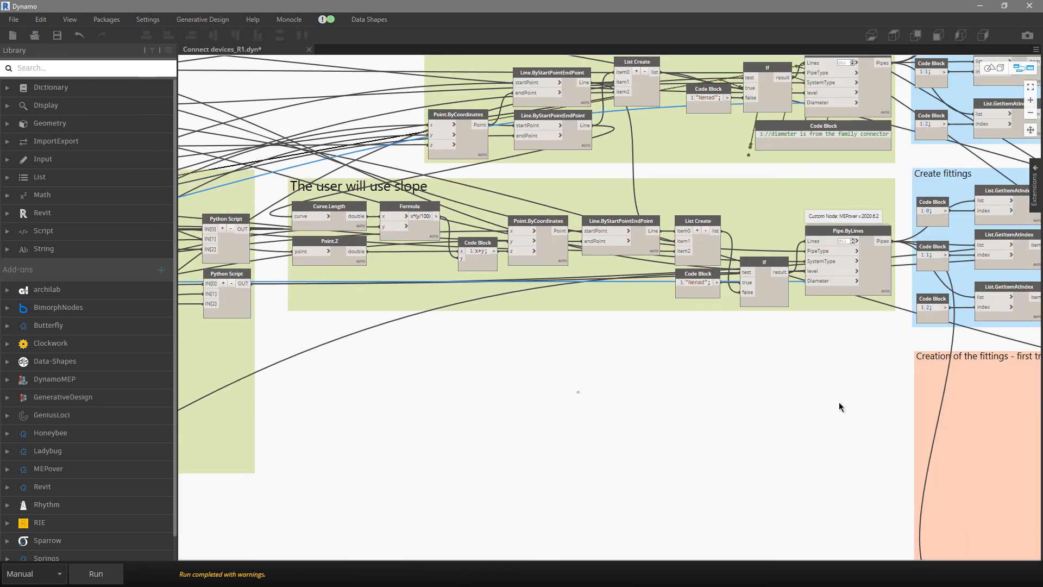
Examine the branch lines from the main pipe to the devices in the 3D geometry preview, and return to the node graph.
{"action": "left_click", "coordinate": [990, 67]}
{"action": "middle_click_drag", "start_coordinate": [825, 179], "coordinate": [733, 282]}
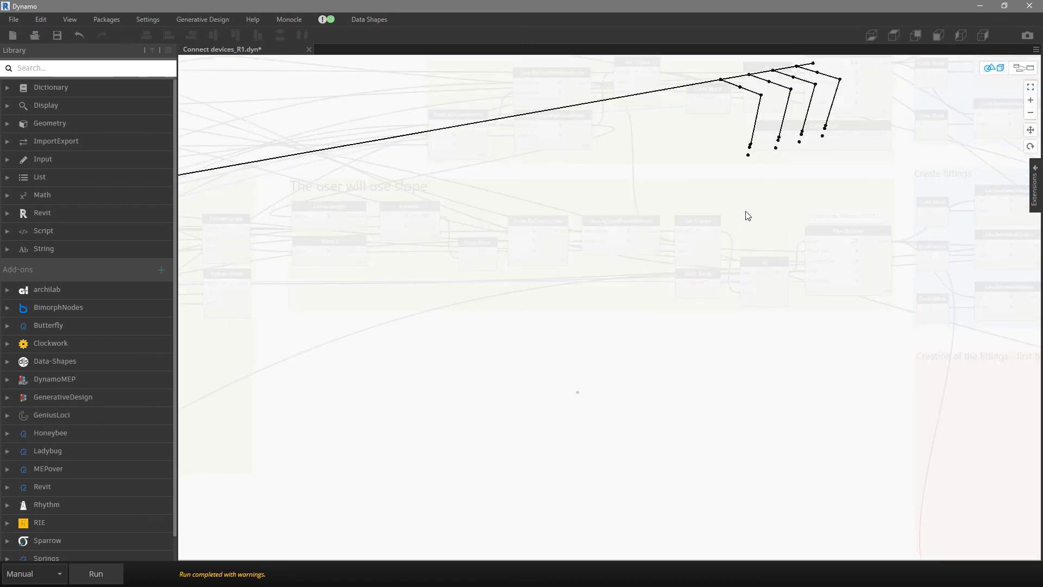
{"action": "scroll", "coordinate": [647, 240], "scroll_direction": "up", "scroll_amount": 2}
{"action": "scroll", "coordinate": [648, 245], "scroll_direction": "up", "scroll_amount": 3}
{"action": "middle_click_drag", "start_coordinate": [648, 244], "coordinate": [581, 318]}
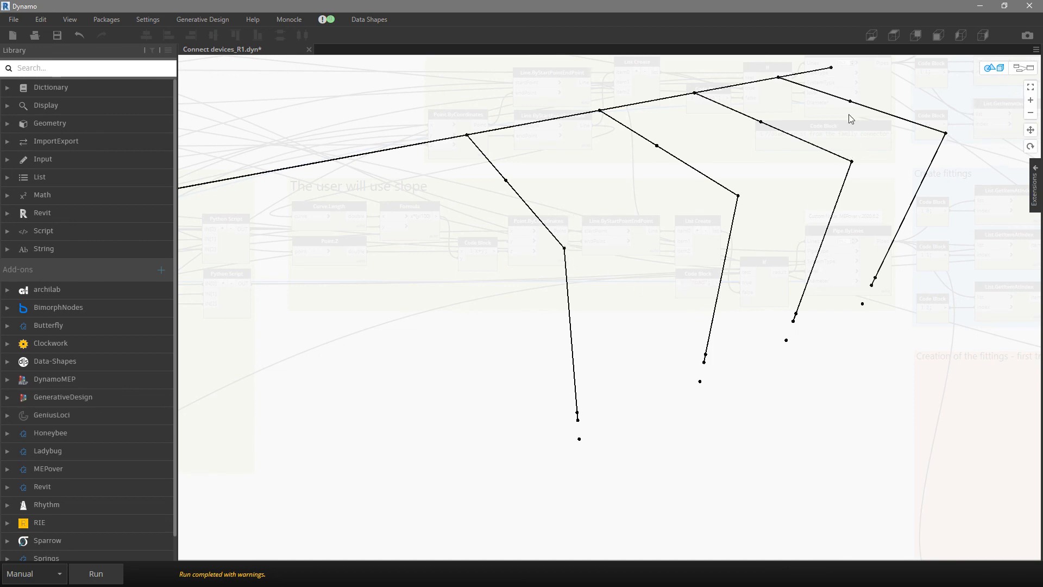
{"action": "scroll", "coordinate": [824, 148], "scroll_direction": "down", "scroll_amount": 5}
{"action": "middle_click_drag", "start_coordinate": [688, 254], "coordinate": [813, 110]}
{"action": "left_click", "coordinate": [1023, 68]}
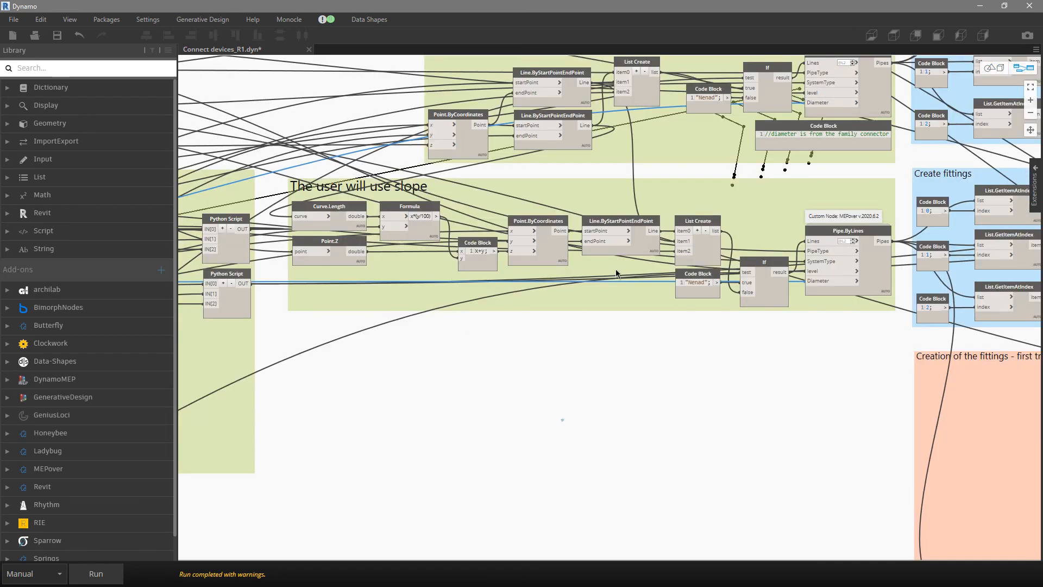
Examine the two Pipe.ByLines nodes and the Create fittings groups they feed, within the end part of the graph.
{"action": "middle_click_drag", "start_coordinate": [788, 438], "coordinate": [462, 402]}
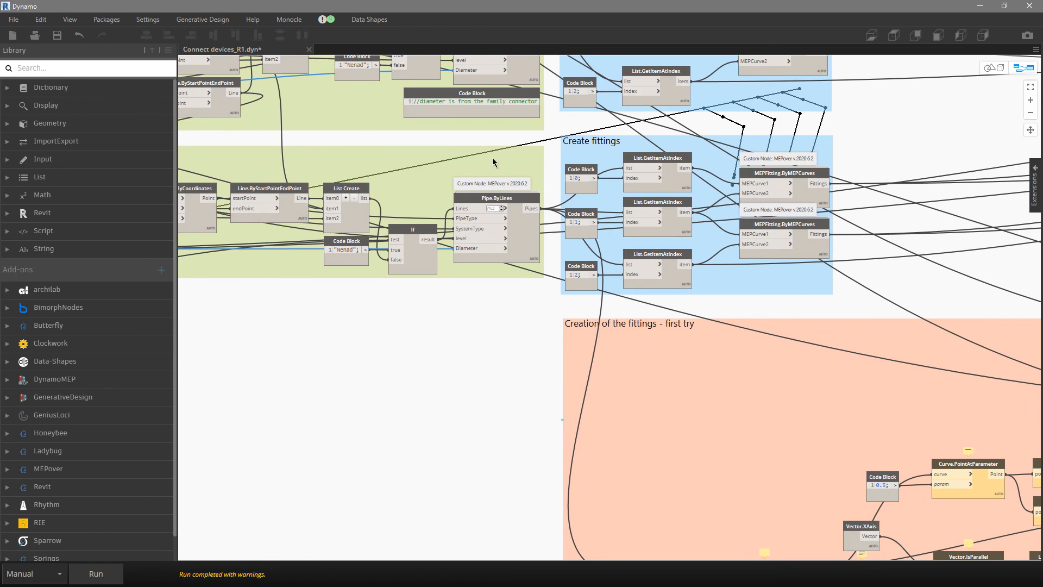
{"action": "middle_click_drag", "start_coordinate": [488, 354], "coordinate": [478, 431]}
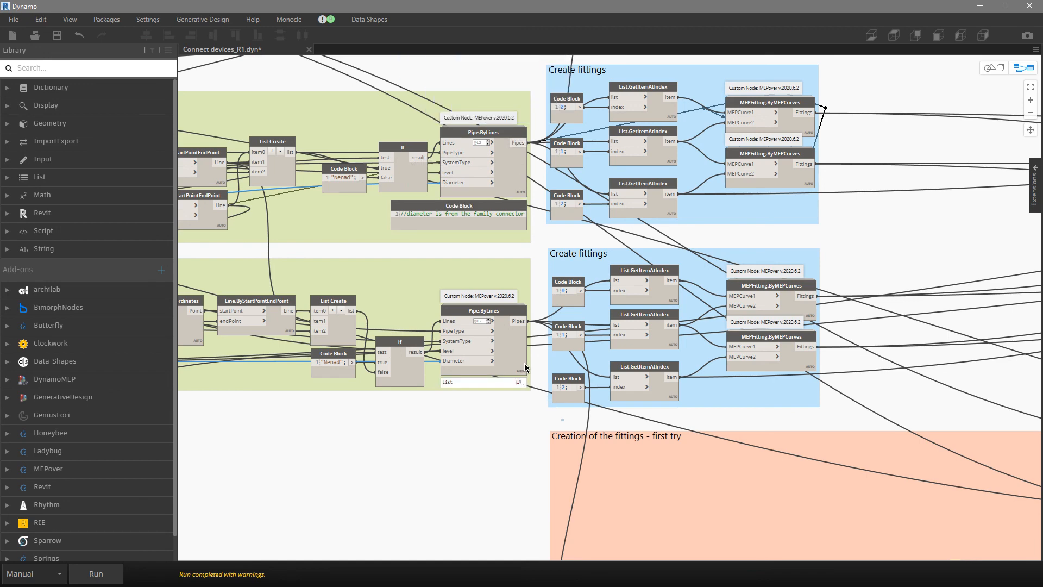
{"action": "scroll", "coordinate": [380, 259], "scroll_direction": "down", "scroll_amount": 3}
{"action": "scroll", "coordinate": [379, 259], "scroll_direction": "down", "scroll_amount": 3}
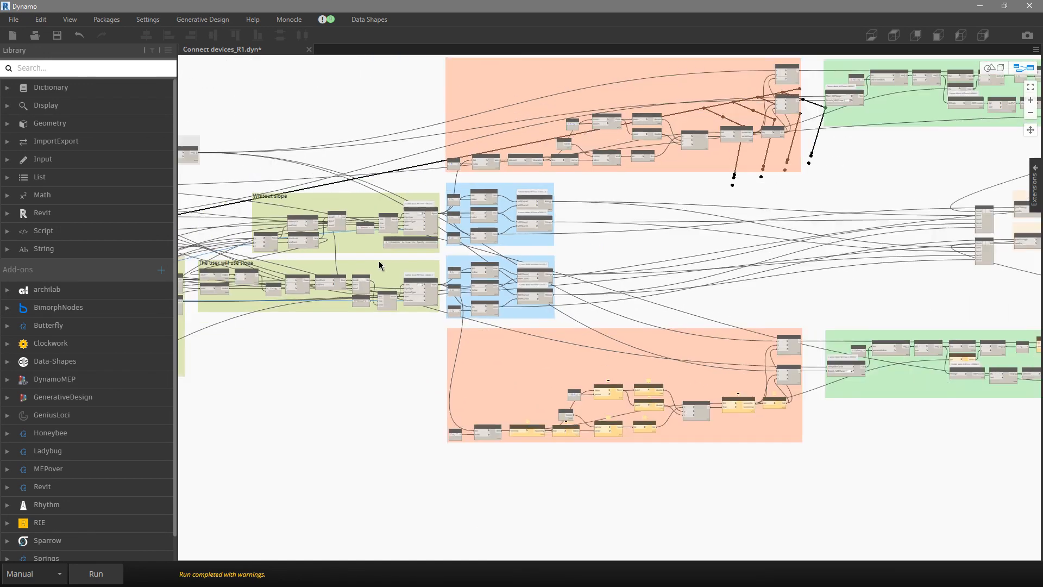
{"action": "scroll", "coordinate": [401, 312], "scroll_direction": "down", "scroll_amount": 3}
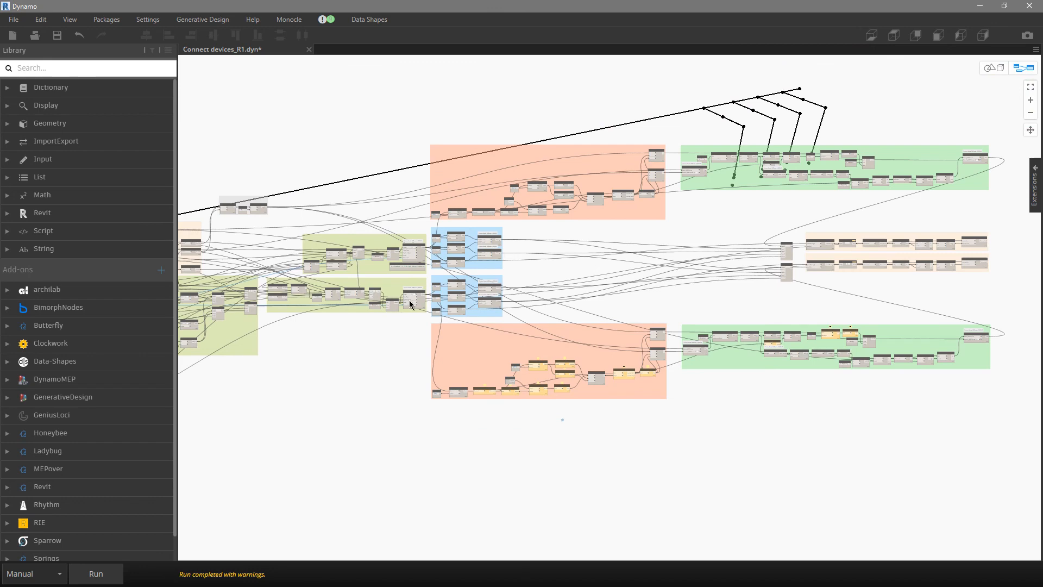
Review the Main pipe properties and Find the points groups, and trace the graph back to its input groups for an overview.
{"action": "middle_click_drag", "start_coordinate": [290, 377], "coordinate": [787, 355]}
{"action": "scroll", "coordinate": [592, 260], "scroll_direction": "up", "scroll_amount": 6}
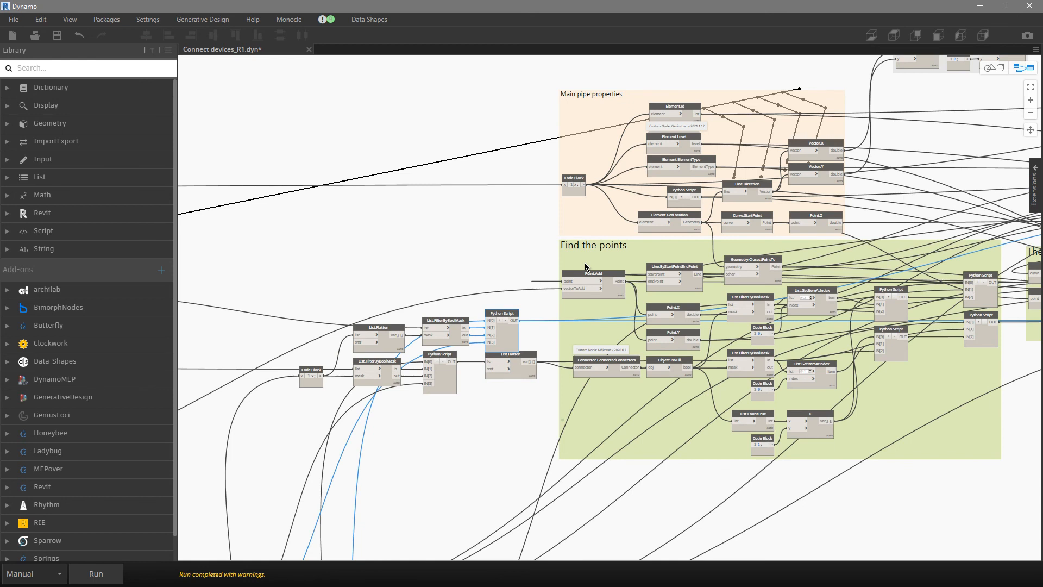
{"action": "middle_click_drag", "start_coordinate": [790, 471], "coordinate": [662, 448]}
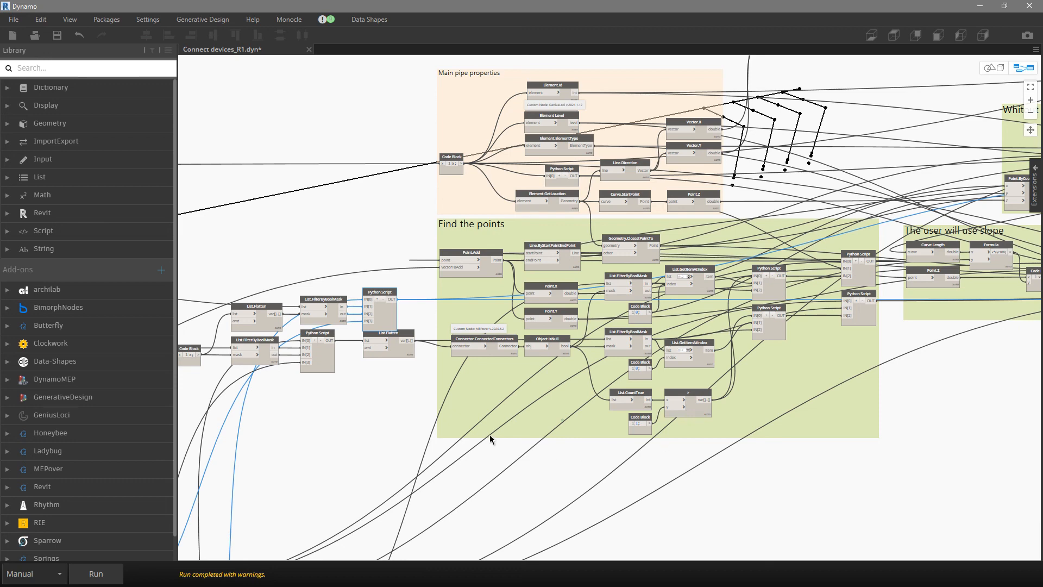
{"action": "middle_click_drag", "start_coordinate": [308, 421], "coordinate": [762, 281]}
{"action": "scroll", "coordinate": [760, 298], "scroll_direction": "down", "scroll_amount": 3}
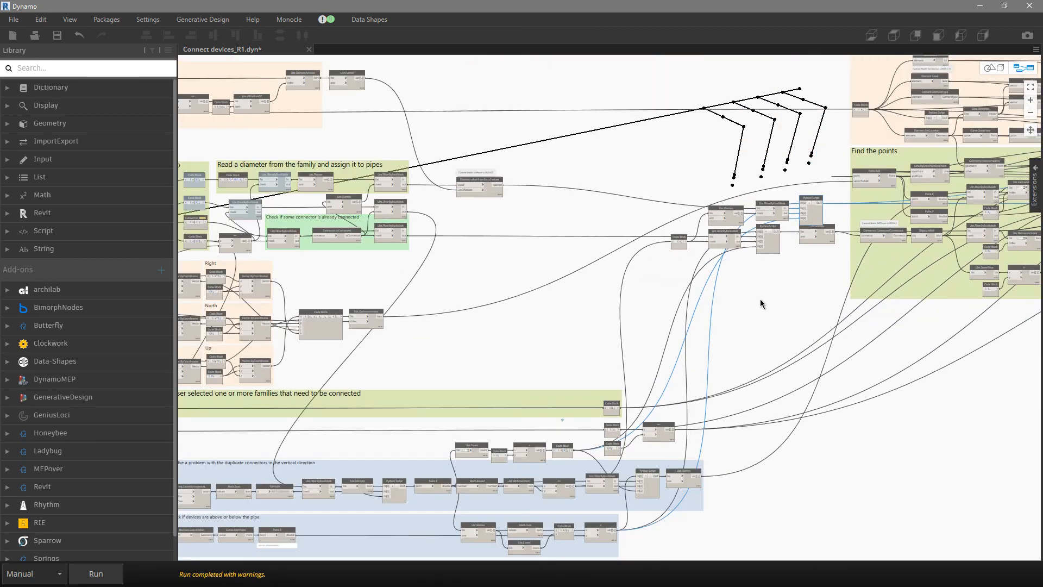
{"action": "scroll", "coordinate": [726, 305], "scroll_direction": "down", "scroll_amount": 2}
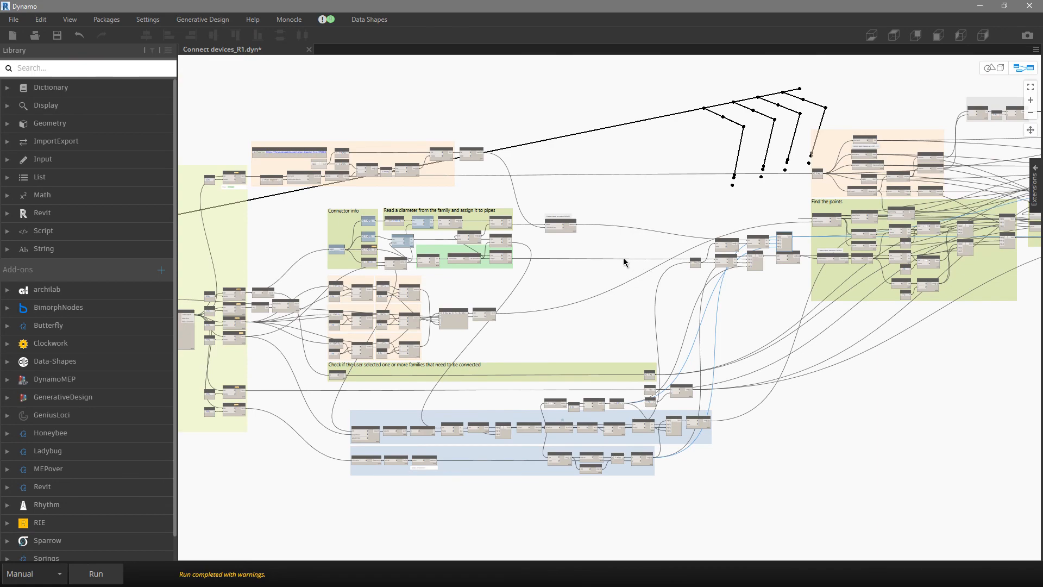
{"action": "scroll", "coordinate": [624, 259], "scroll_direction": "down", "scroll_amount": 3}
{"action": "scroll", "coordinate": [624, 261], "scroll_direction": "down", "scroll_amount": 1}
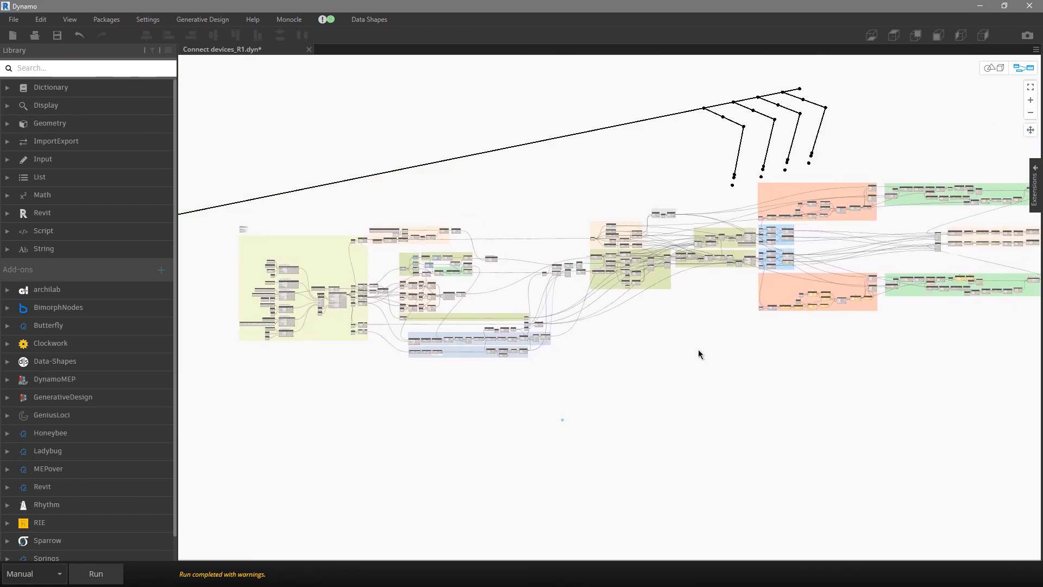